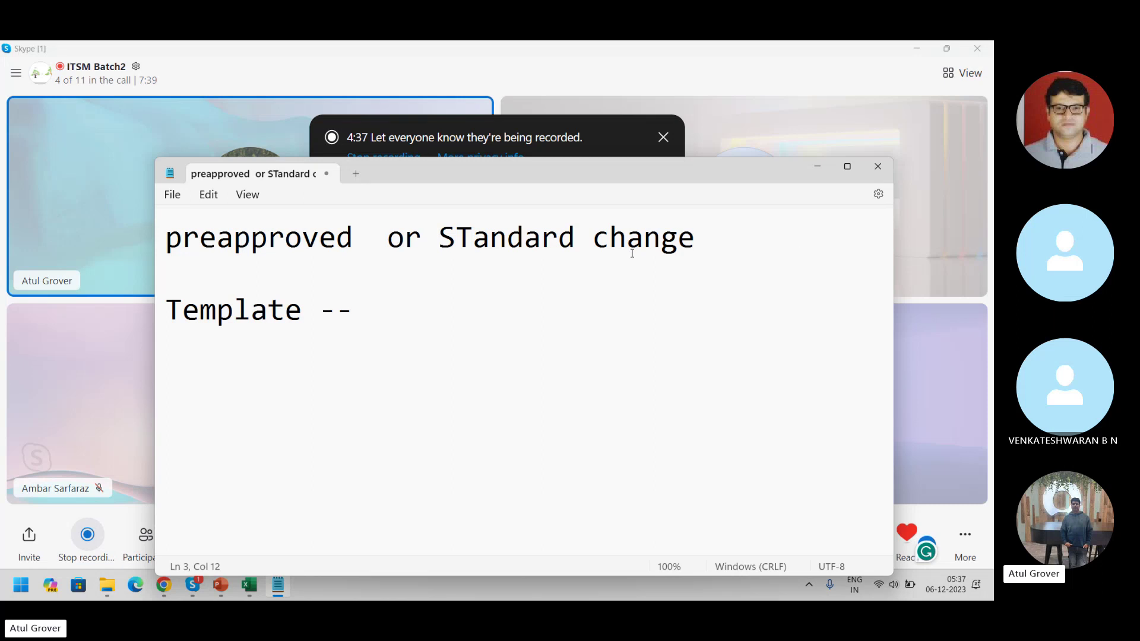
- Add 'proposal' on a new line below 'Template --' in the Notepad note
key("Return")
key("Return")
type("prop")
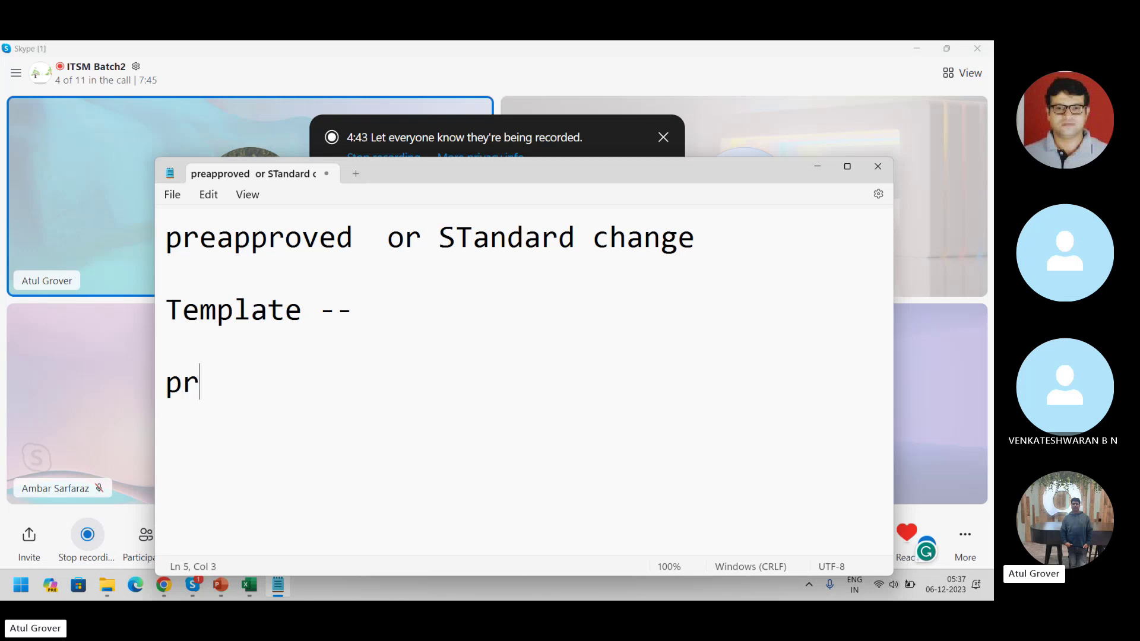
type("osal")
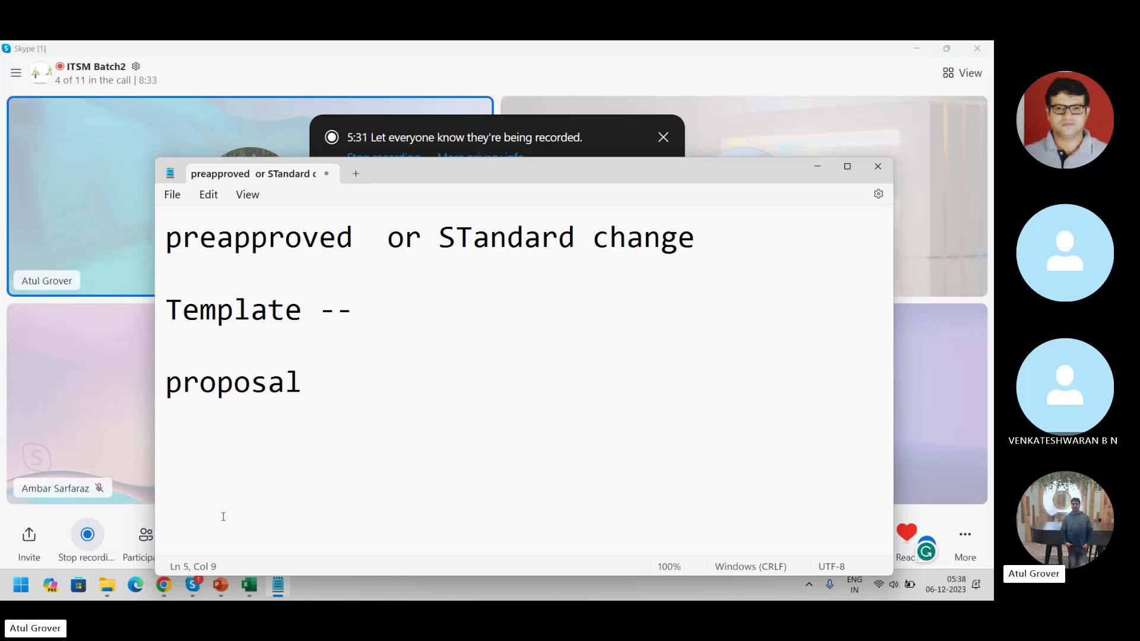
- Log in to the dev181 ServiceNow instance with the admin user name and account password, then open the navigator
left_click(164, 585)
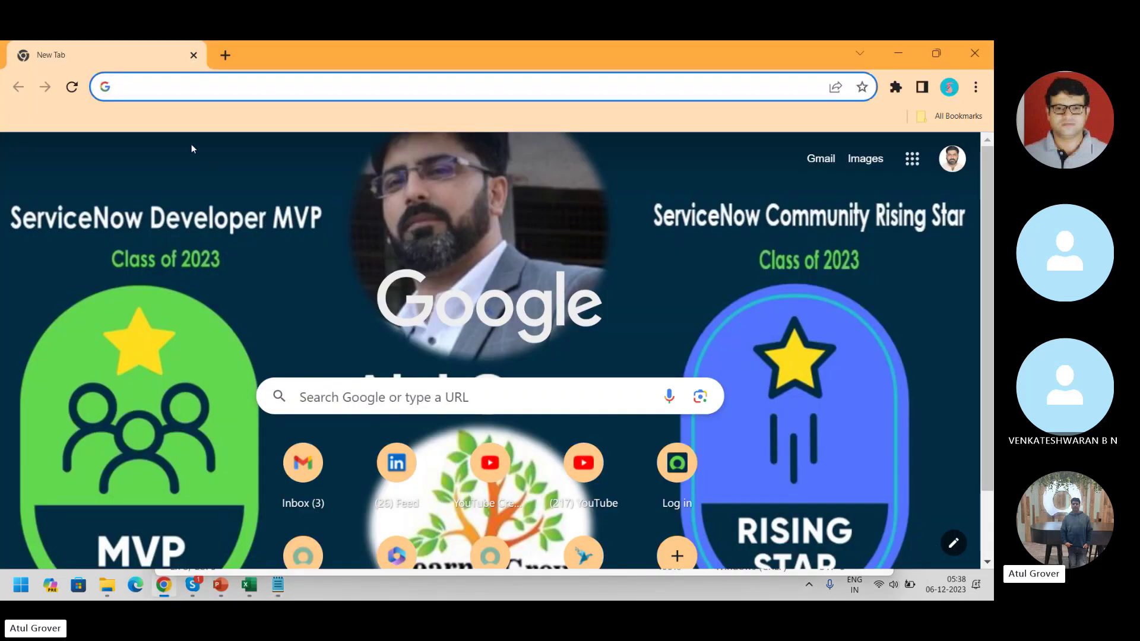
type("dev181")
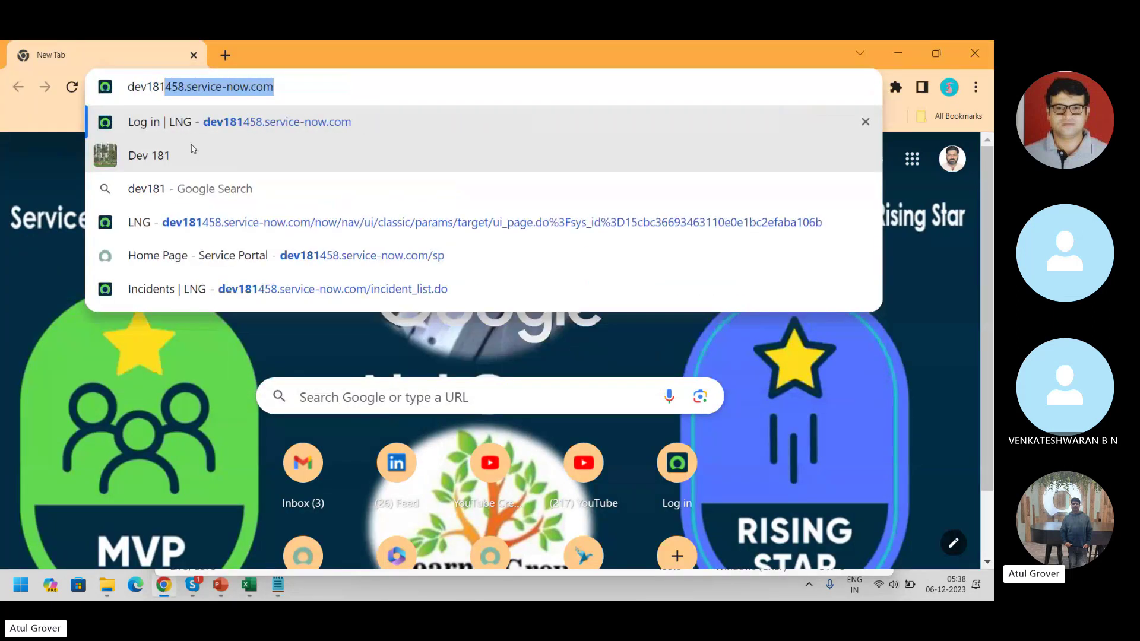
key("Return")
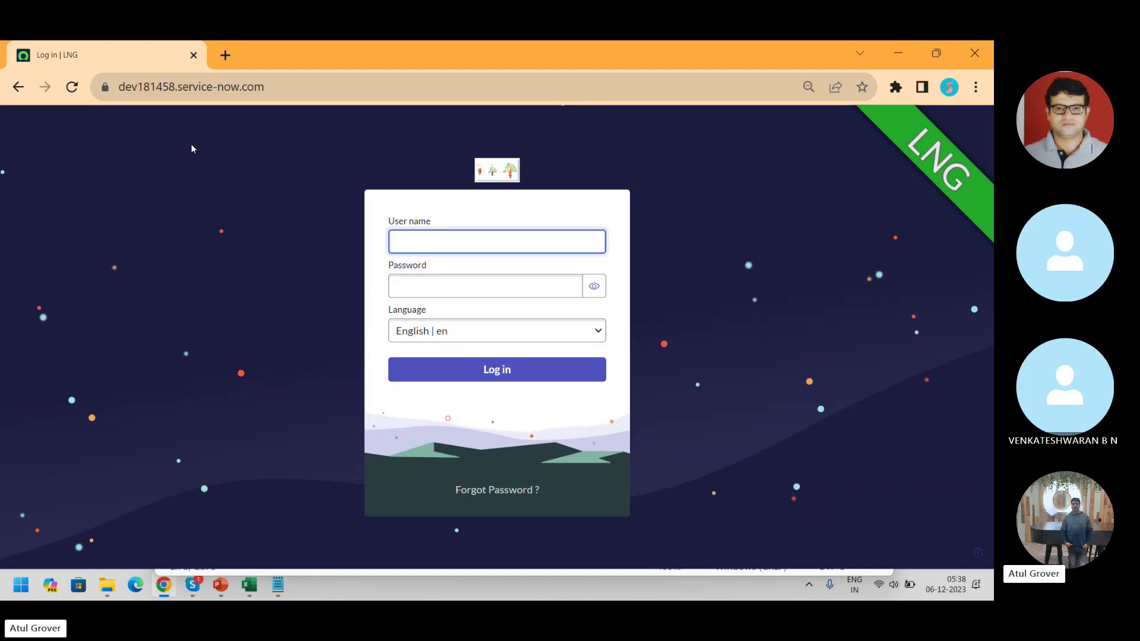
type("admin")
key("Tab")
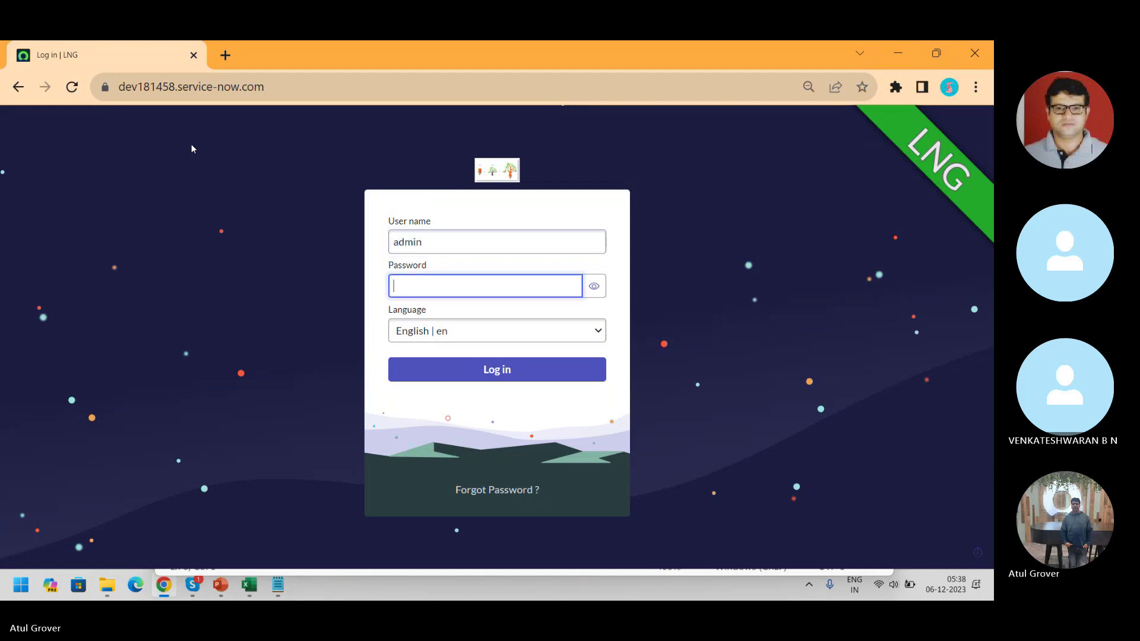
type("•••••••••••")
key("Return")
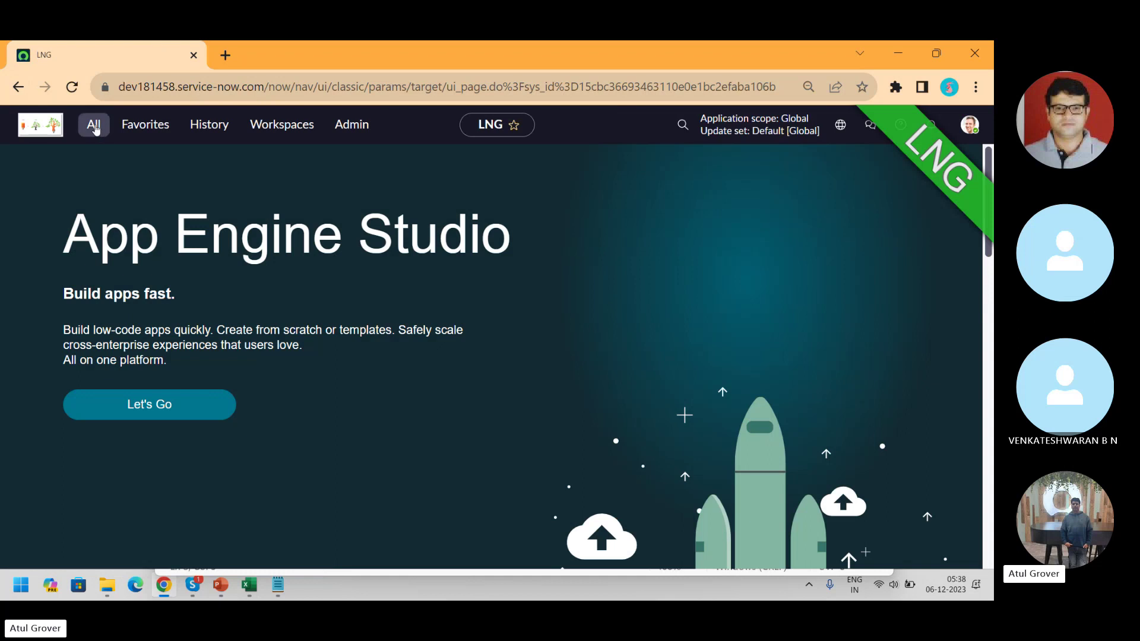
left_click(94, 124)
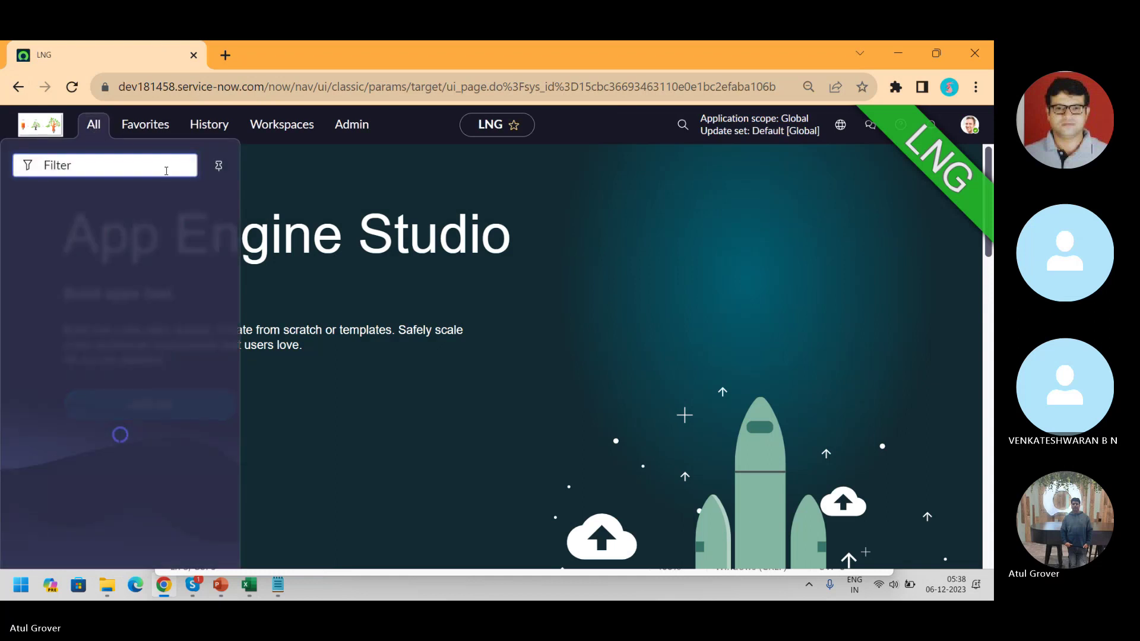
- Filter the navigator for 'change' and create a Standard Change from the 'Add network switch to datacenter cabinet' template
left_click(94, 125)
type("chn")
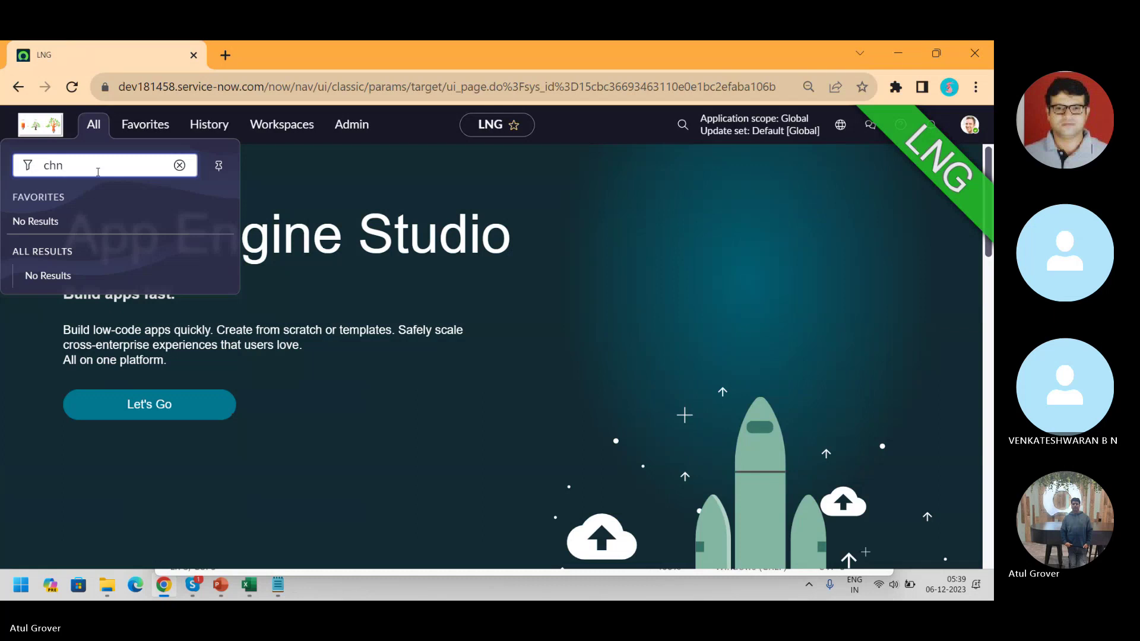
type("amg")
key("BackSpace")
key("BackSpace")
type("nge")
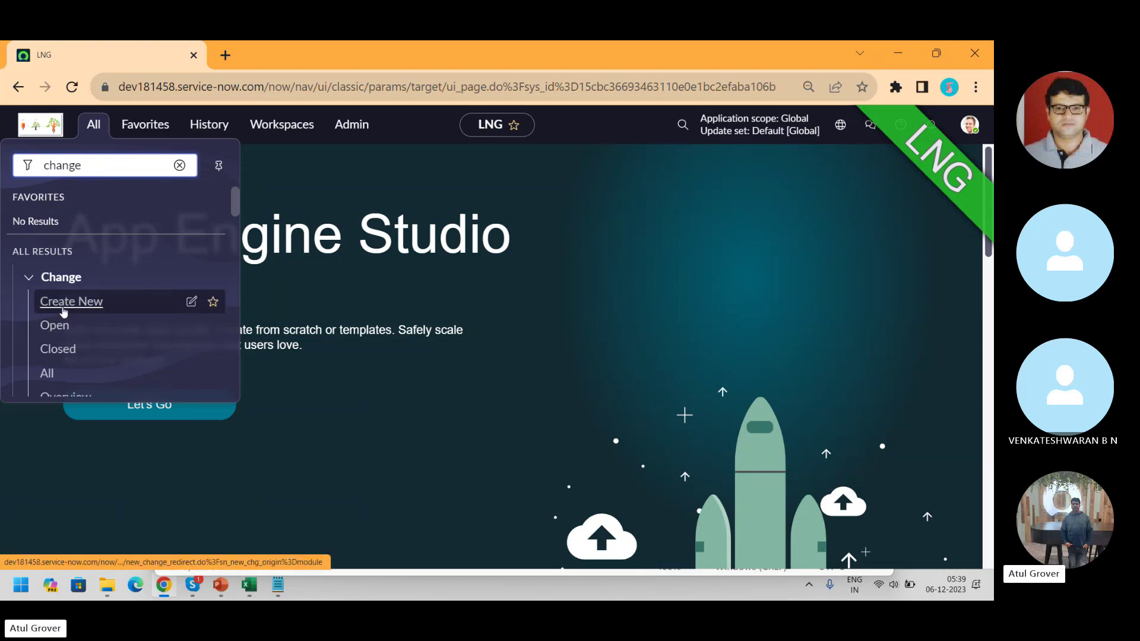
left_click(63, 305)
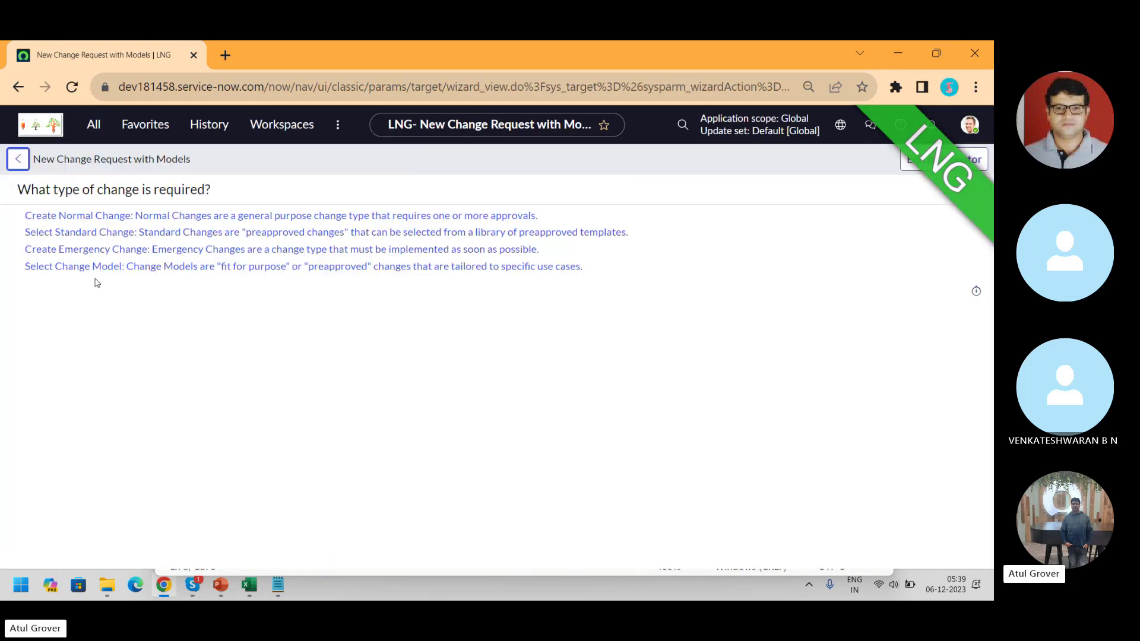
left_click(92, 234)
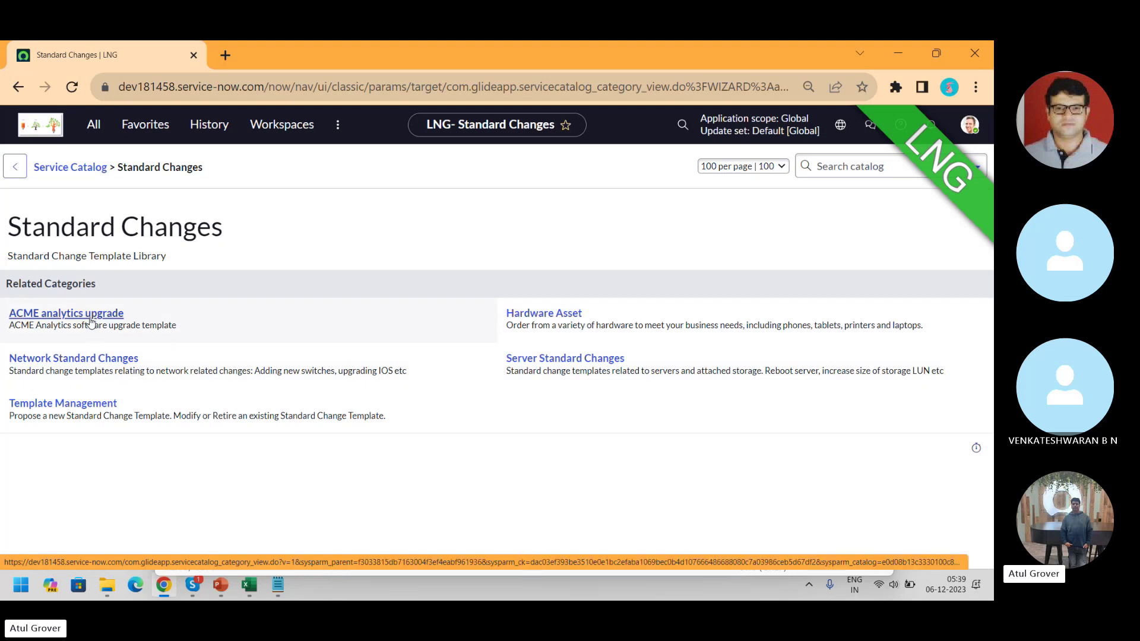
left_click(88, 358)
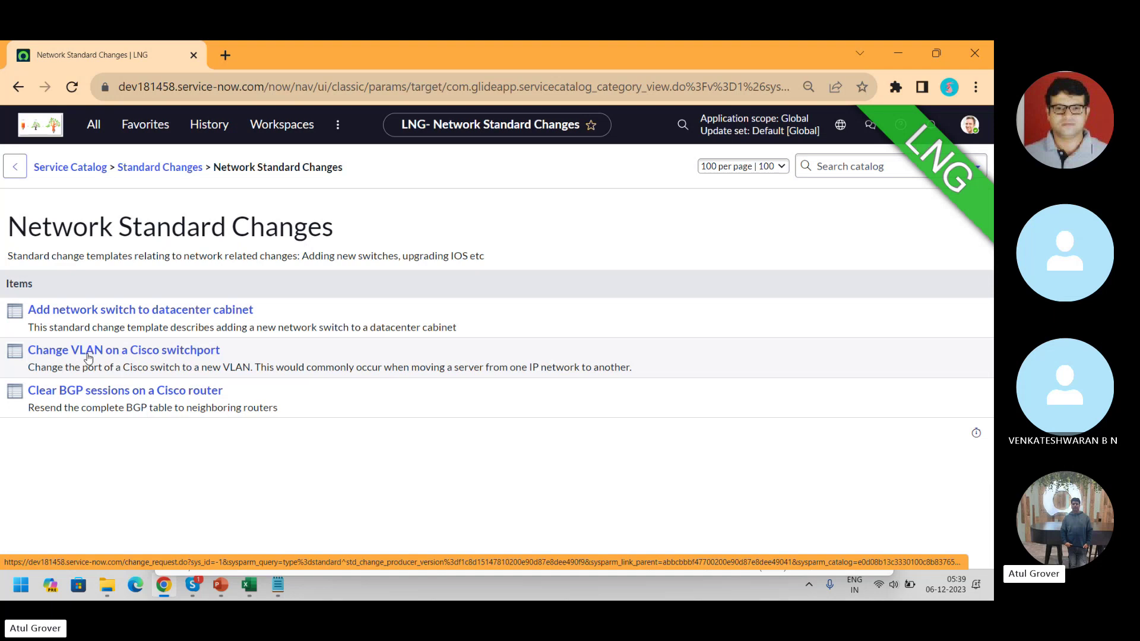
left_click(152, 309)
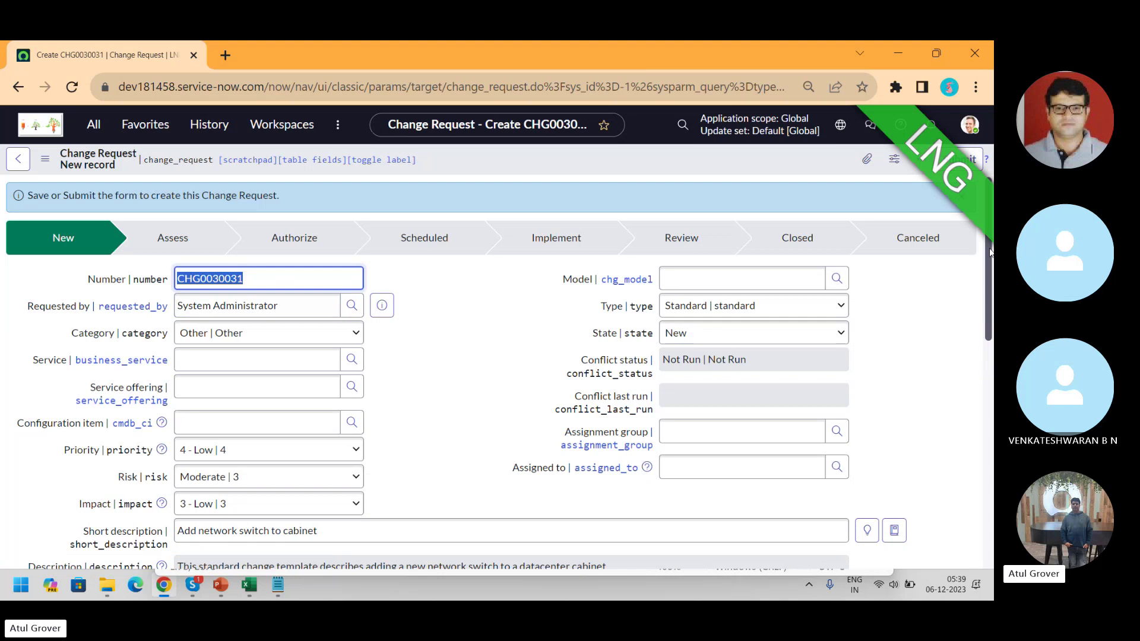
scroll(989, 254, "down", 4)
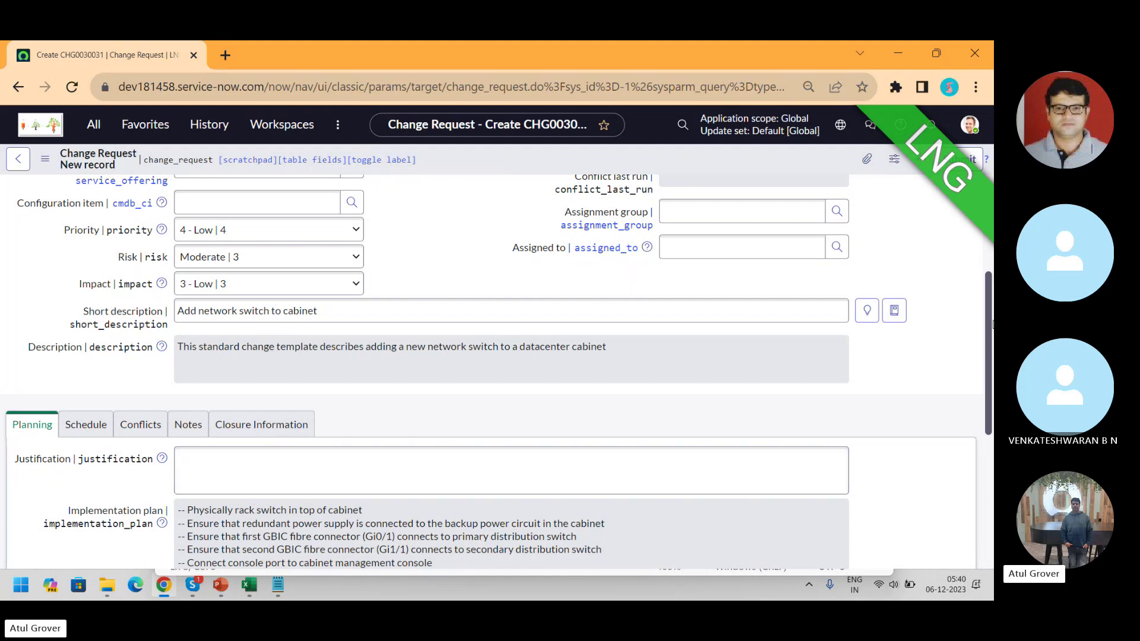
scroll(992, 324, "down", 4)
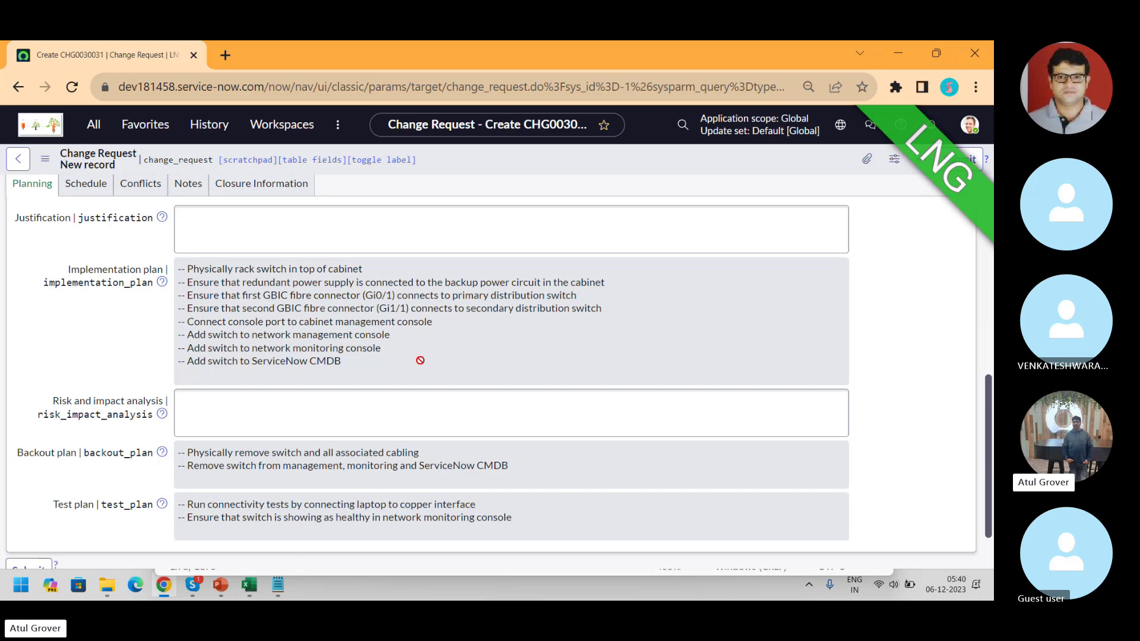
- Filter the All menu for 'standard ch' to list the Standard Change modules
left_click(95, 132)
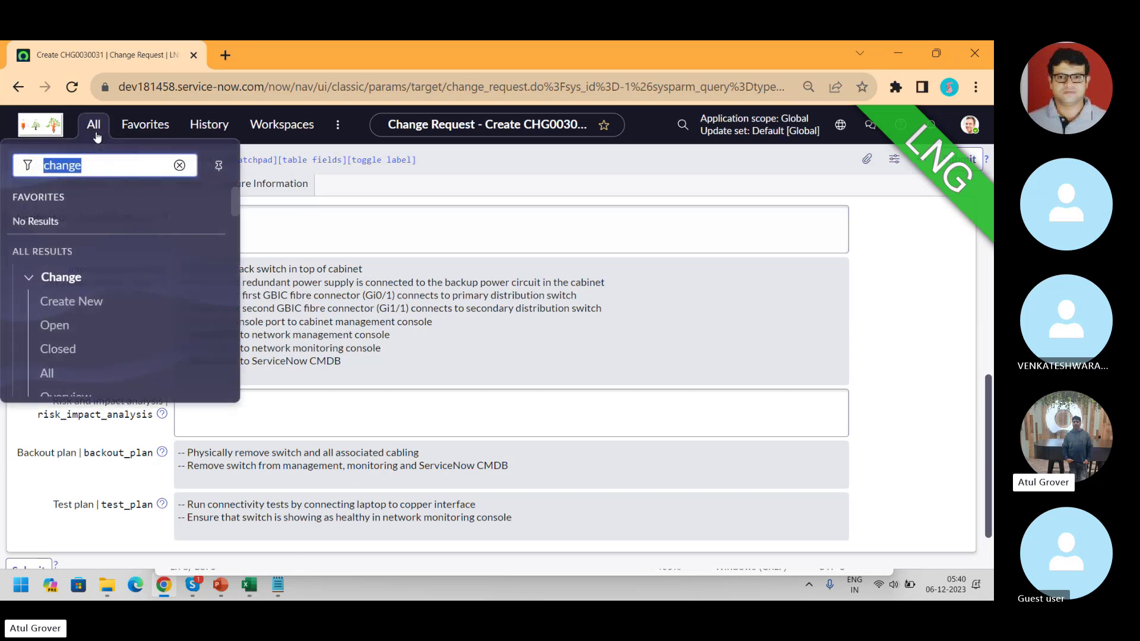
type("staand")
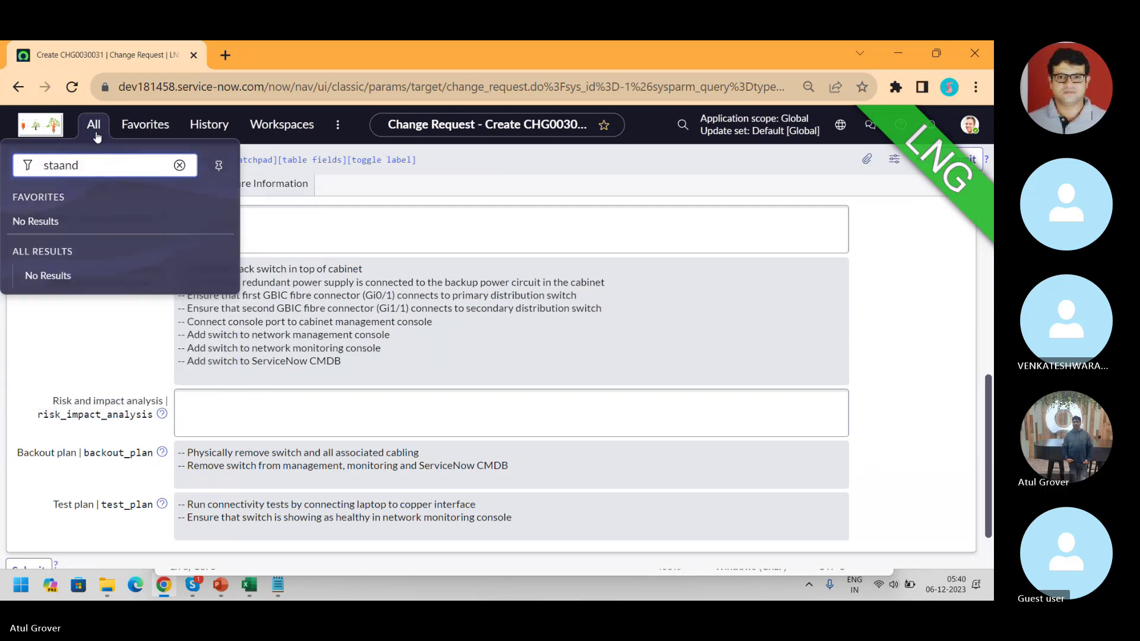
key("BackSpace")
key("BackSpace")
key("BackSpace")
type("n")
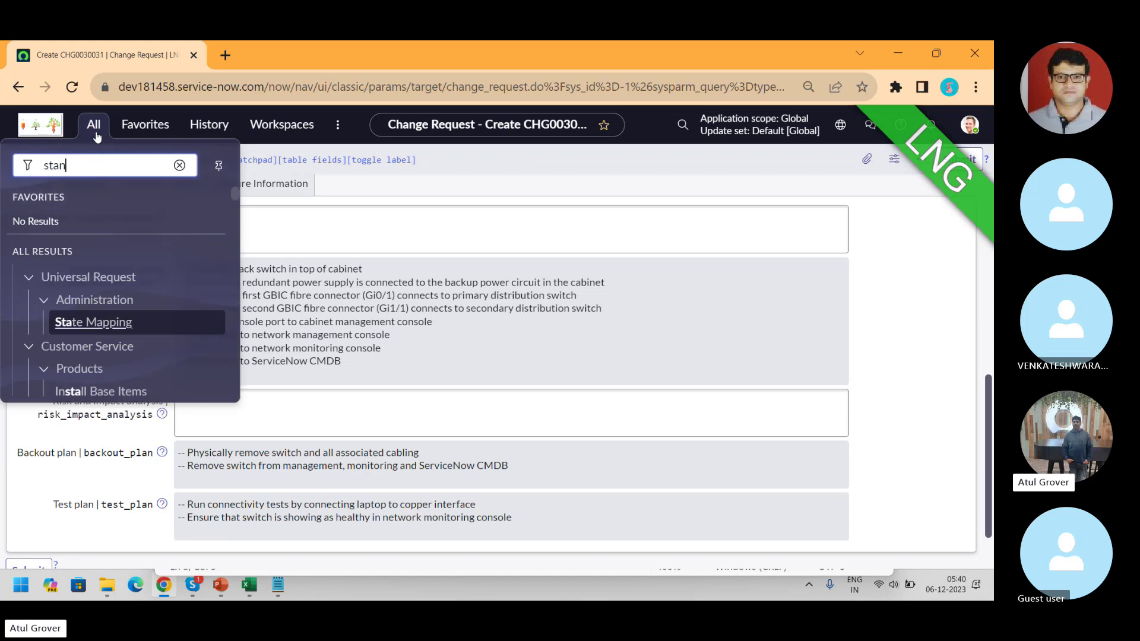
type("dard ch")
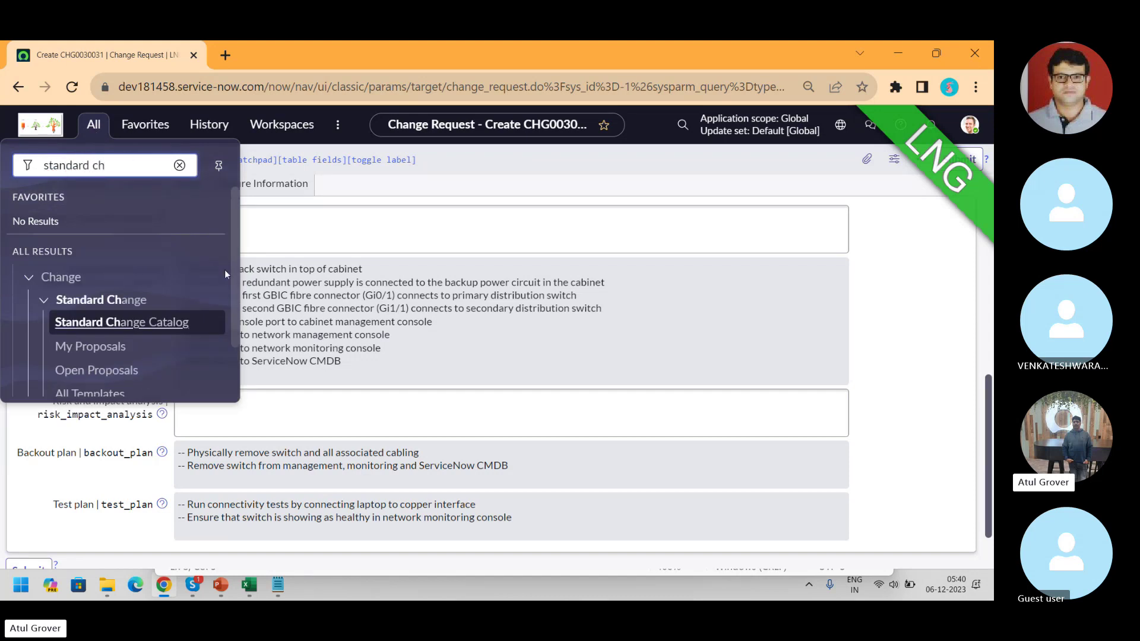
left_click_drag(233, 283, 236, 334)
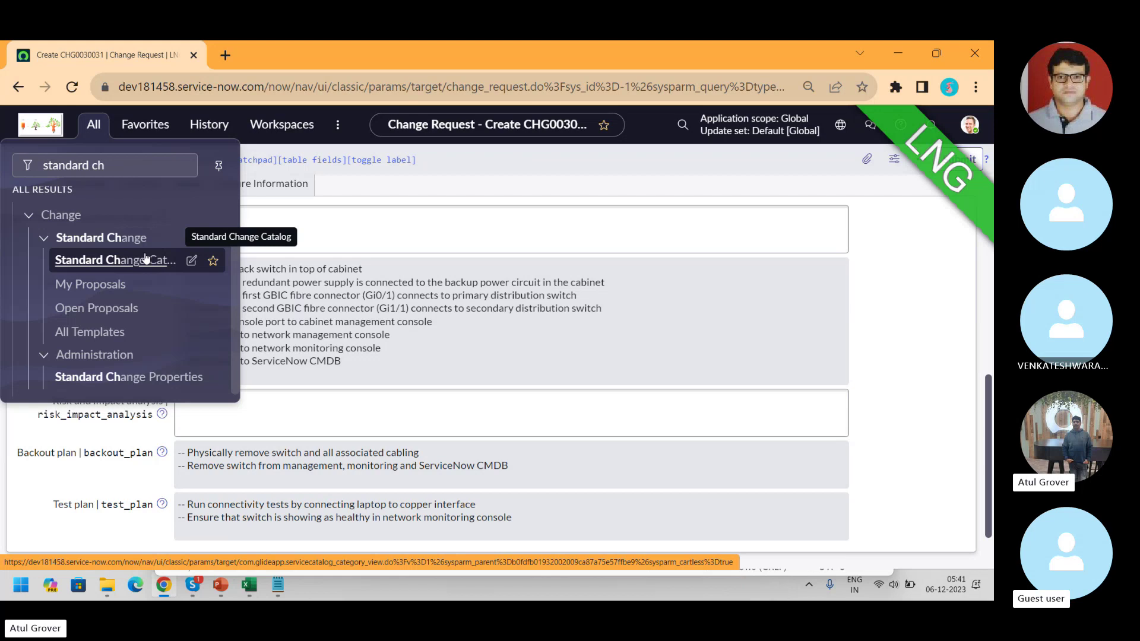
- Append ' -- T - C' to the 'proposal' line in Notepad and return to the browser
key("alt+Tab")
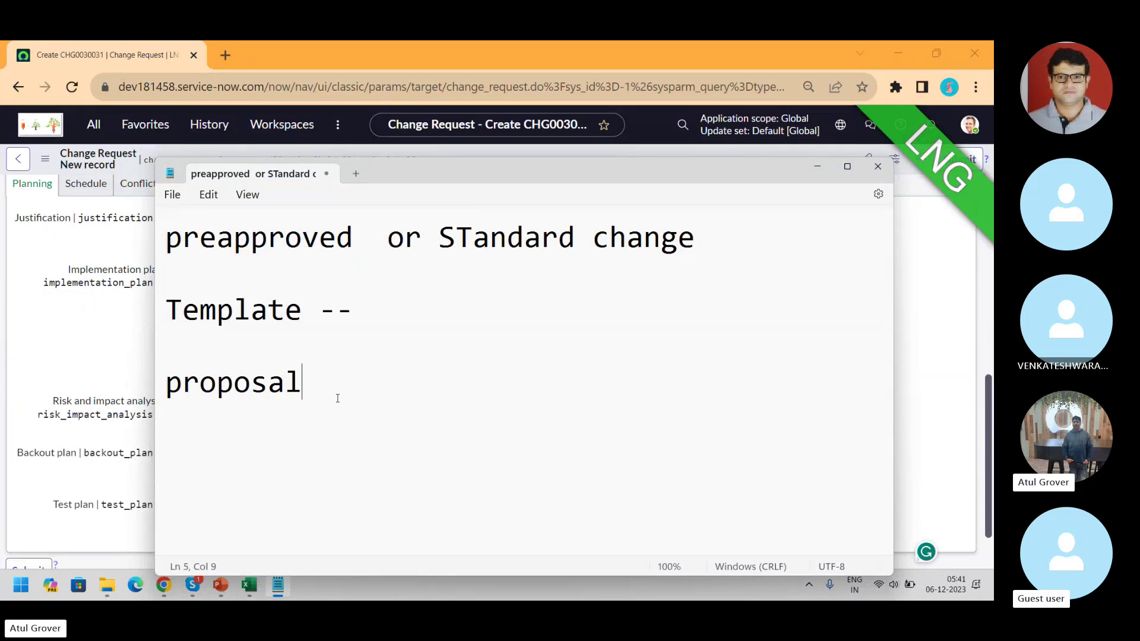
type("-- T - C")
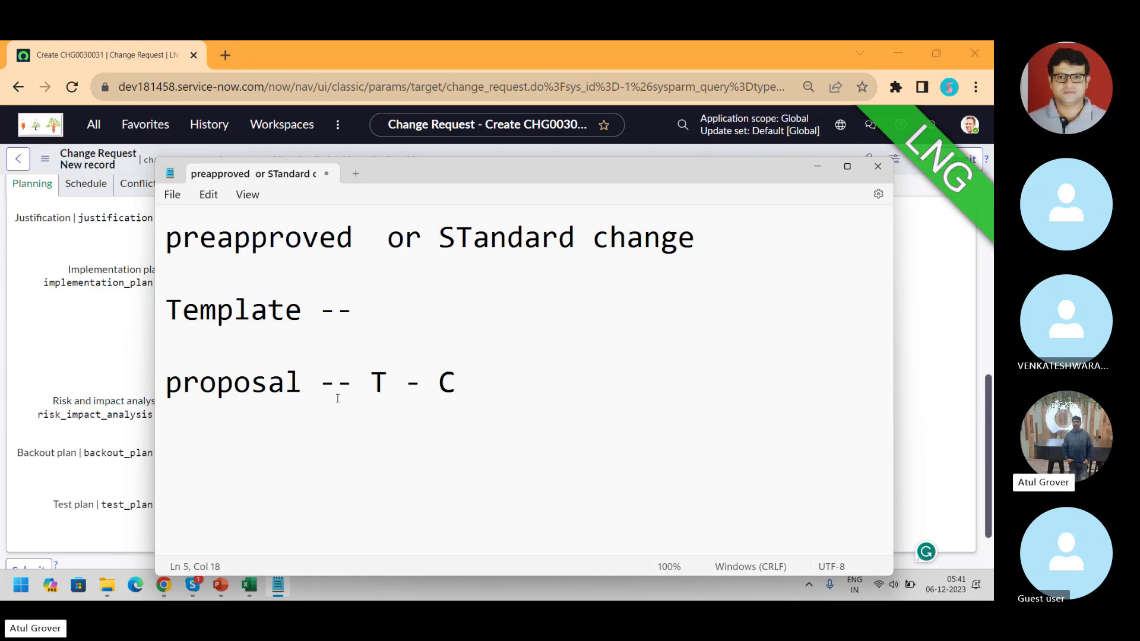
key("alt+Tab")
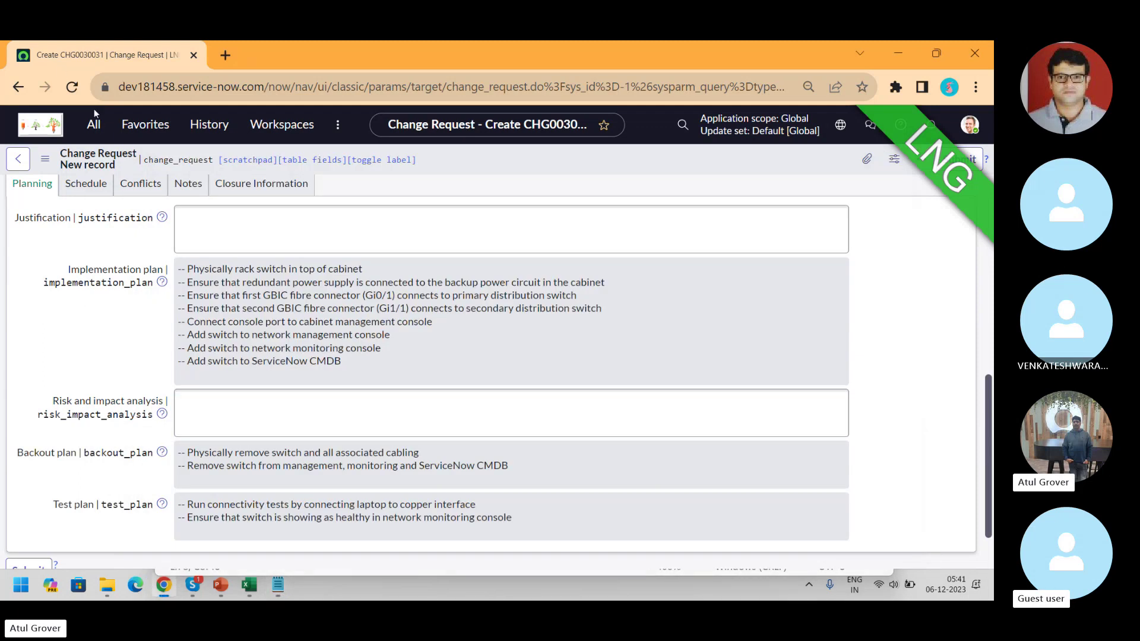
- Review Standard Change > All Templates, then open the Standard Change Catalog
left_click(93, 126)
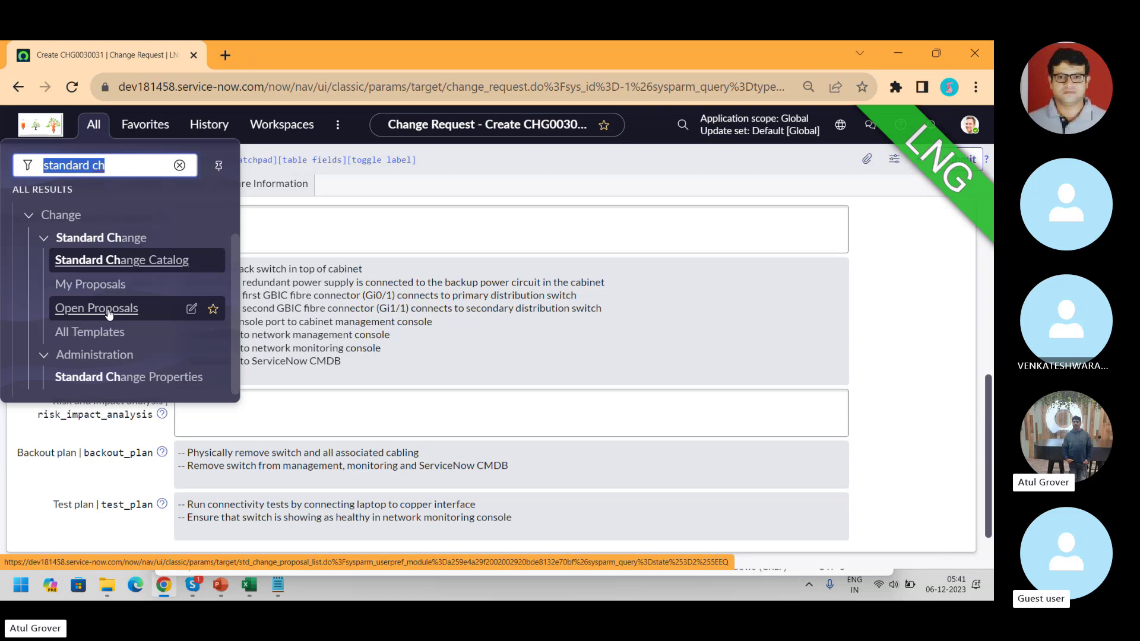
left_click(108, 341)
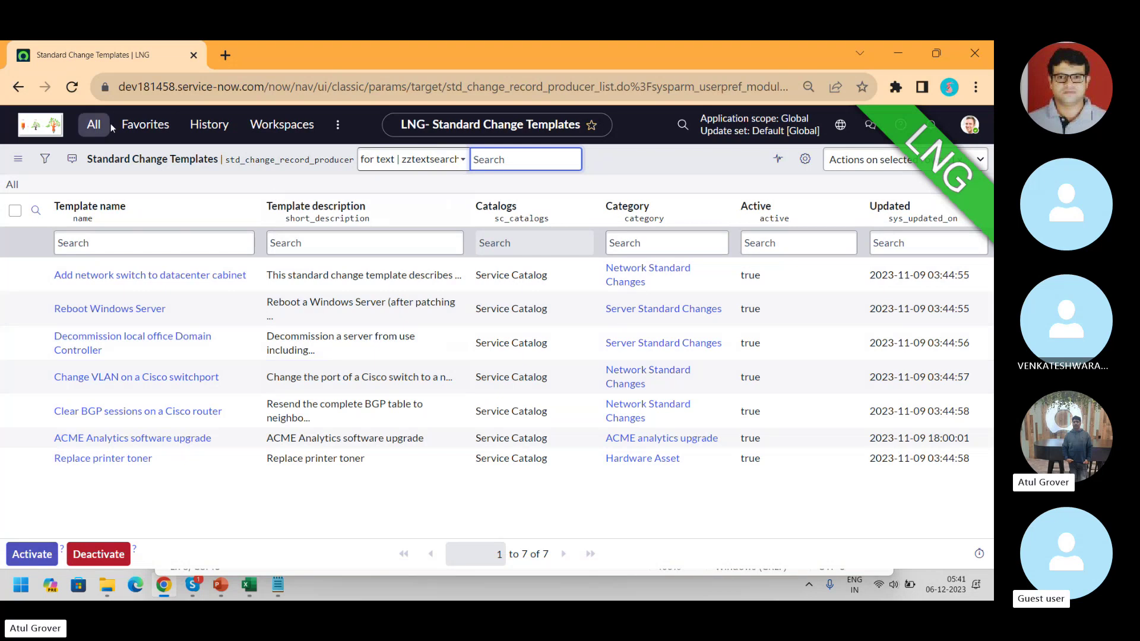
left_click(93, 124)
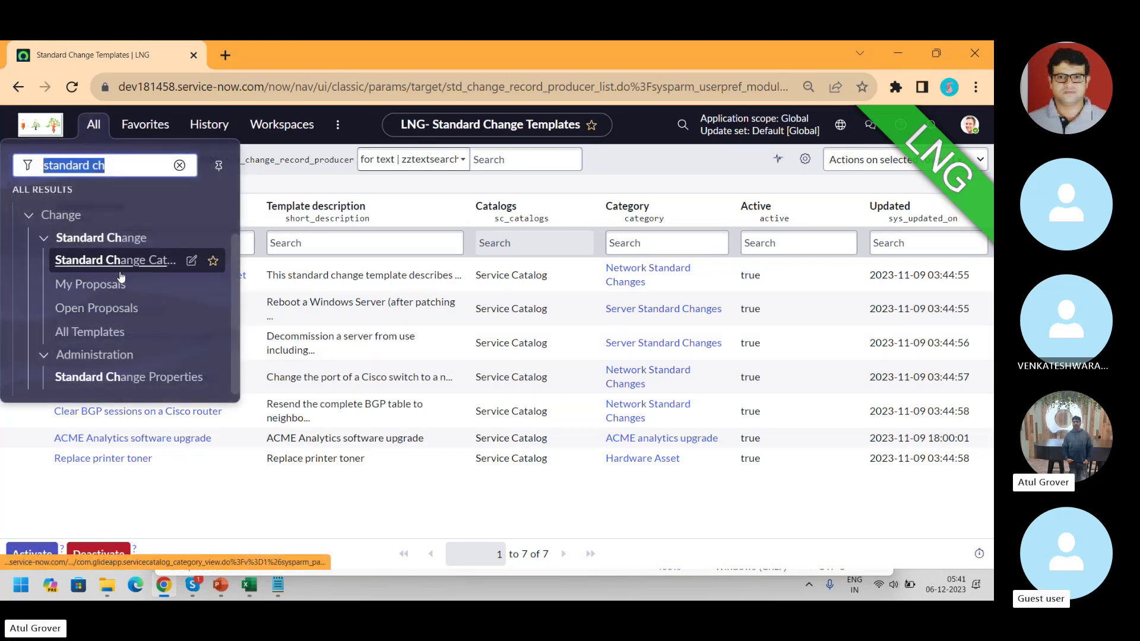
left_click(95, 264)
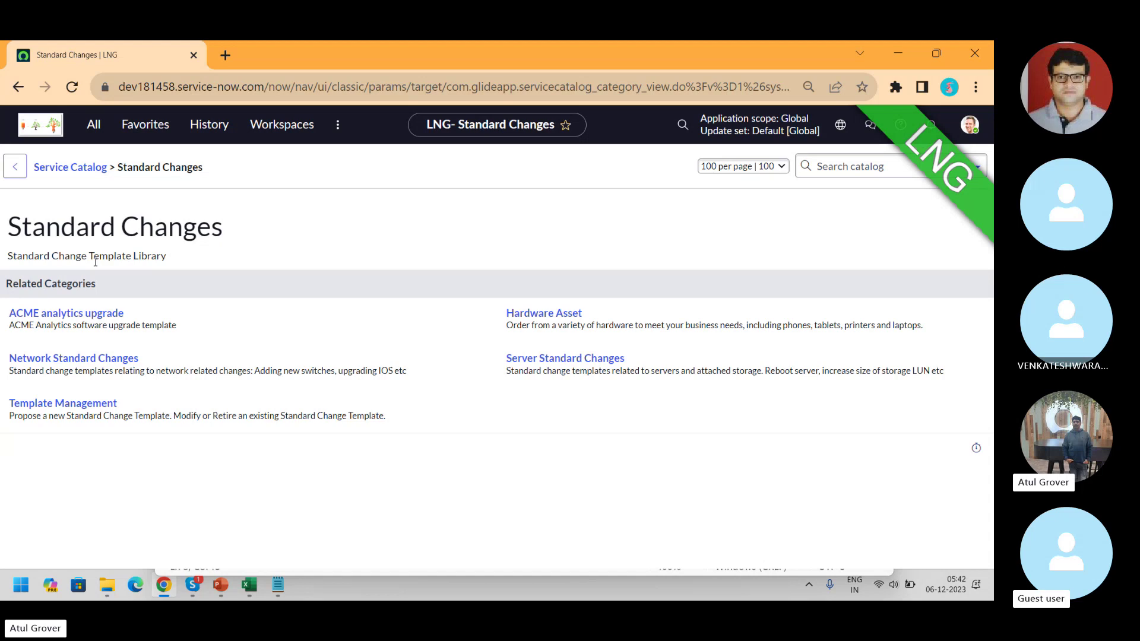
- Open the Template Management category on the Standard Changes catalog page
left_click(77, 406)
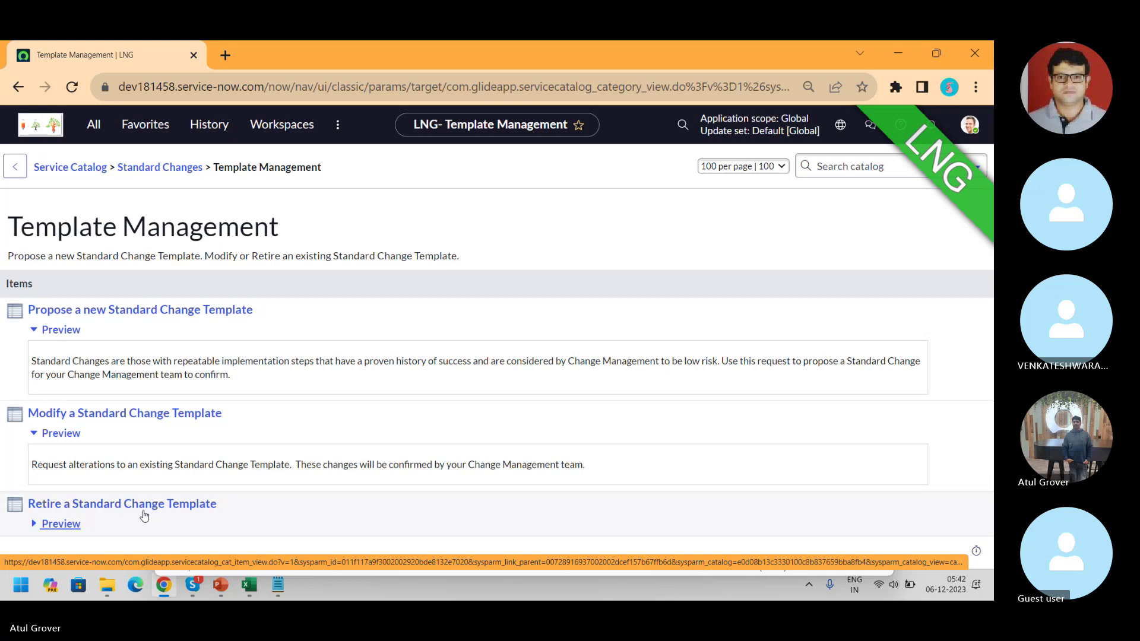
- Propose a new Standard Change Template with description 'LNG Training' and category Standard Changes
left_click(157, 311)
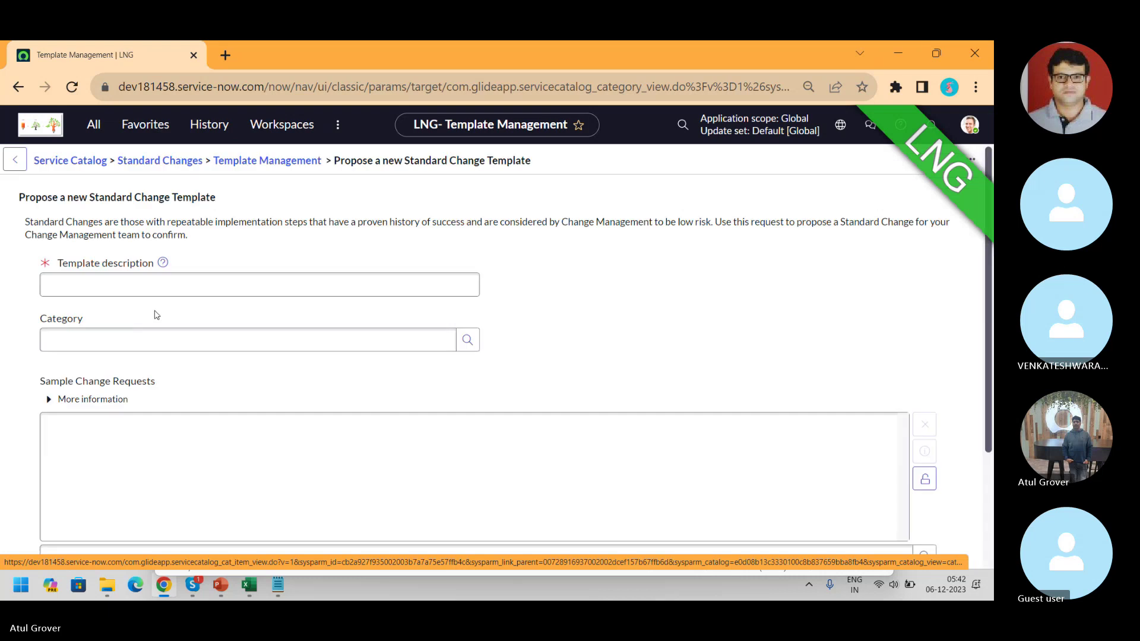
scroll(156, 314, "down", 1)
scroll(156, 314, "down", 1)
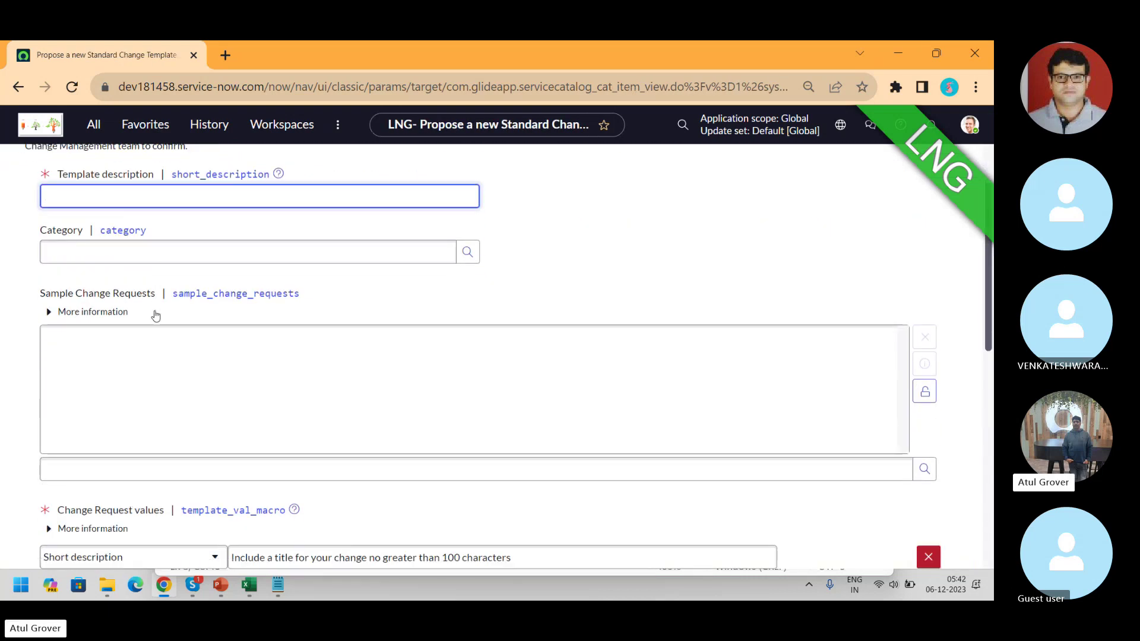
type("LNG Tr")
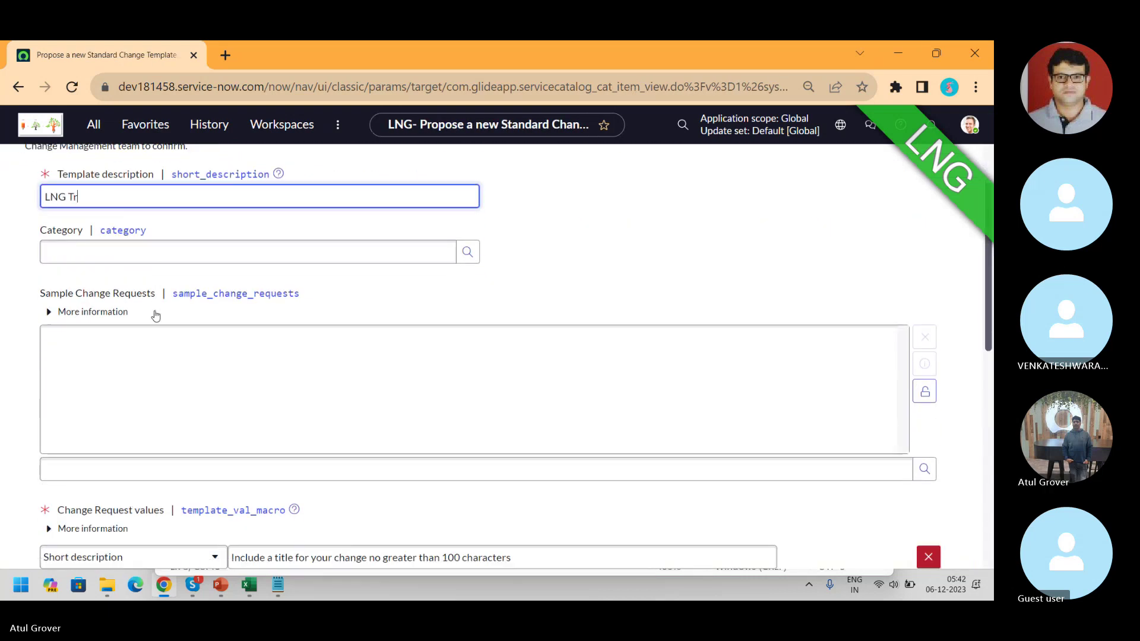
type("aini")
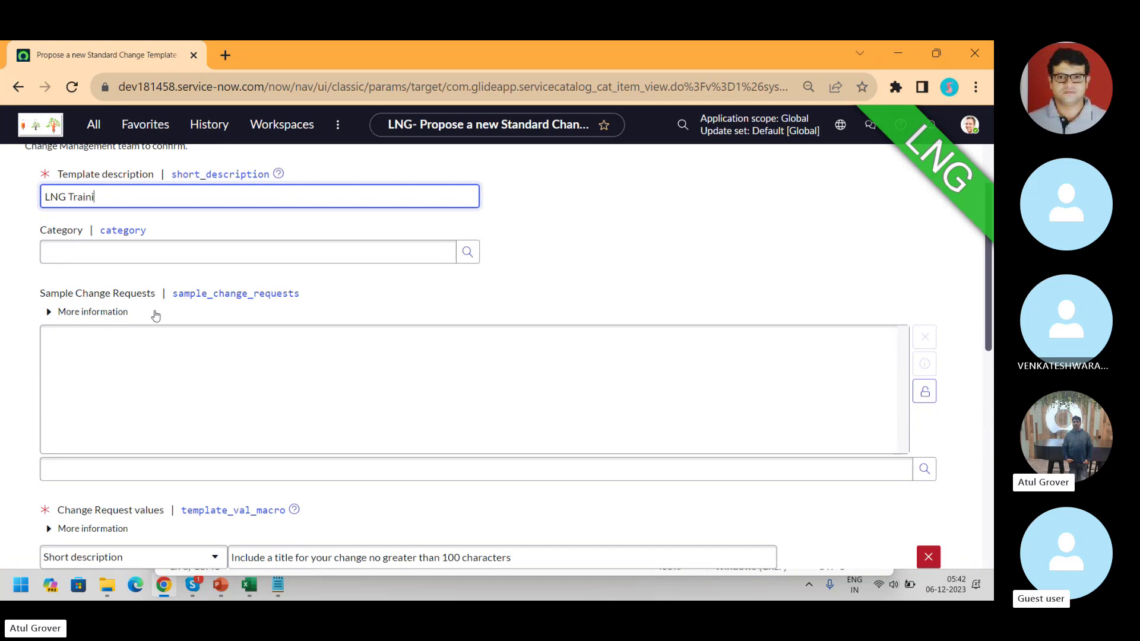
type("ng")
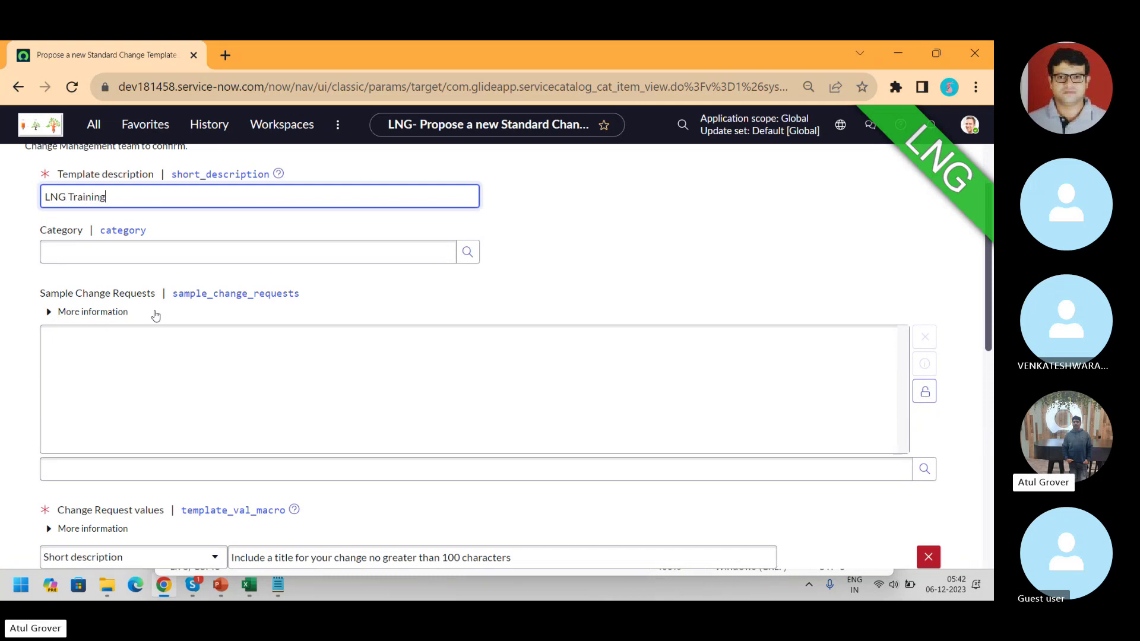
left_click(165, 247)
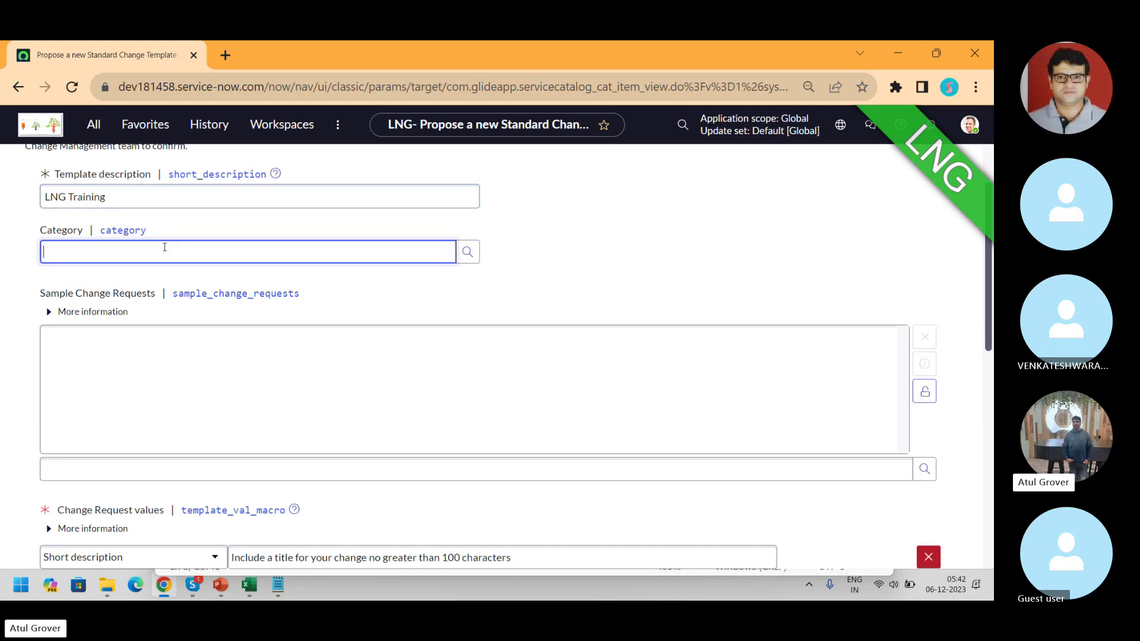
type("**")
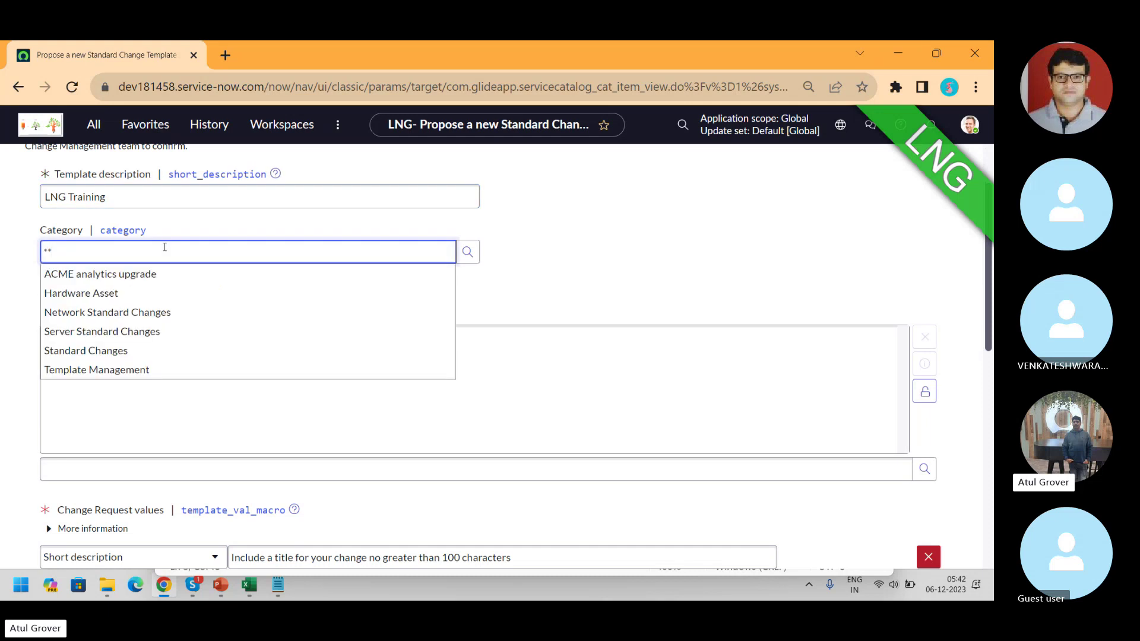
left_click(111, 354)
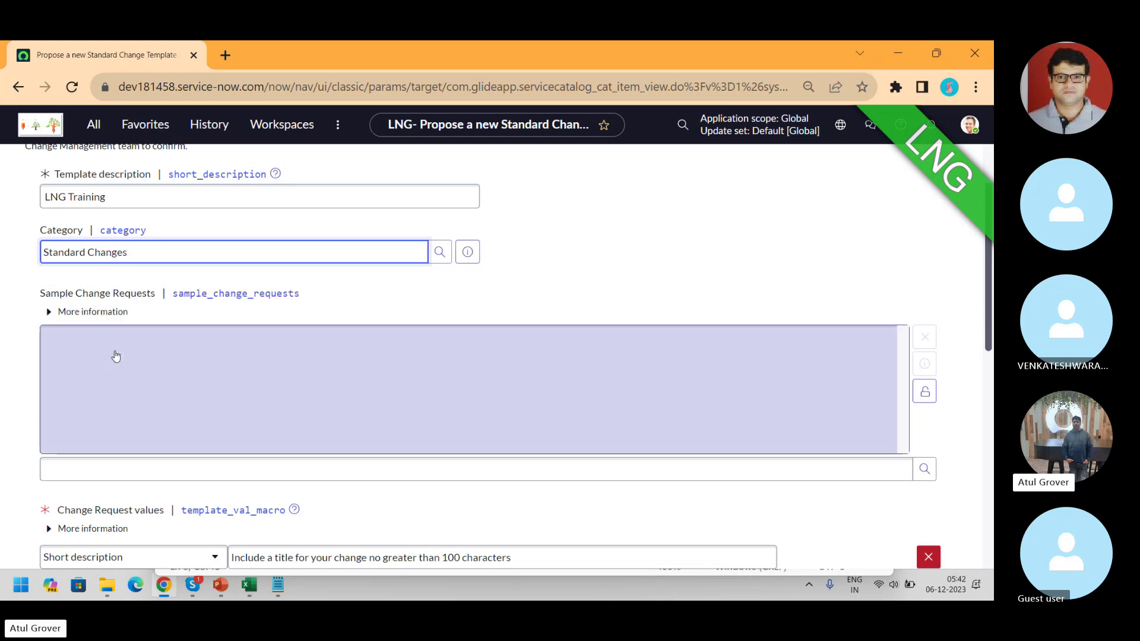
left_click(116, 356)
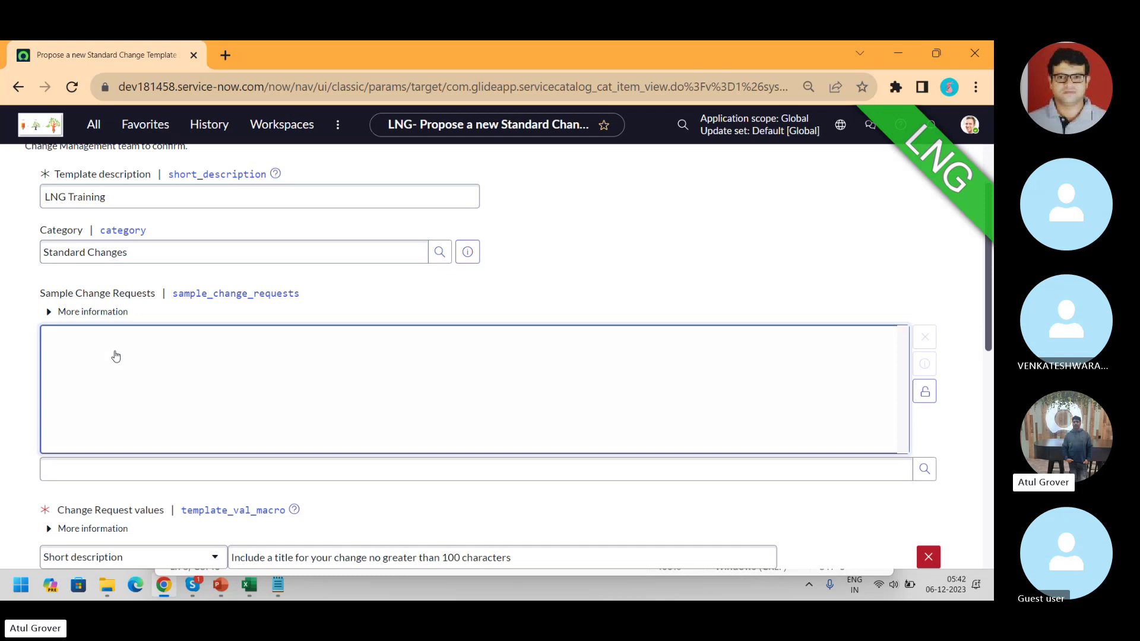
key("alt+Tab")
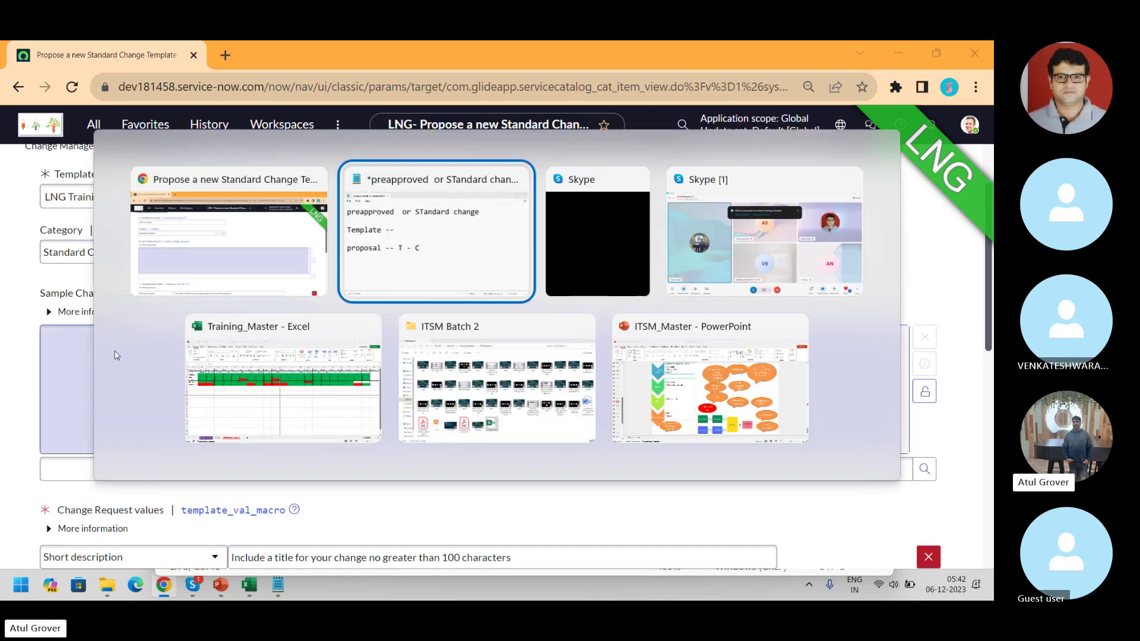
key("alt+Tab")
key("alt+Tab")
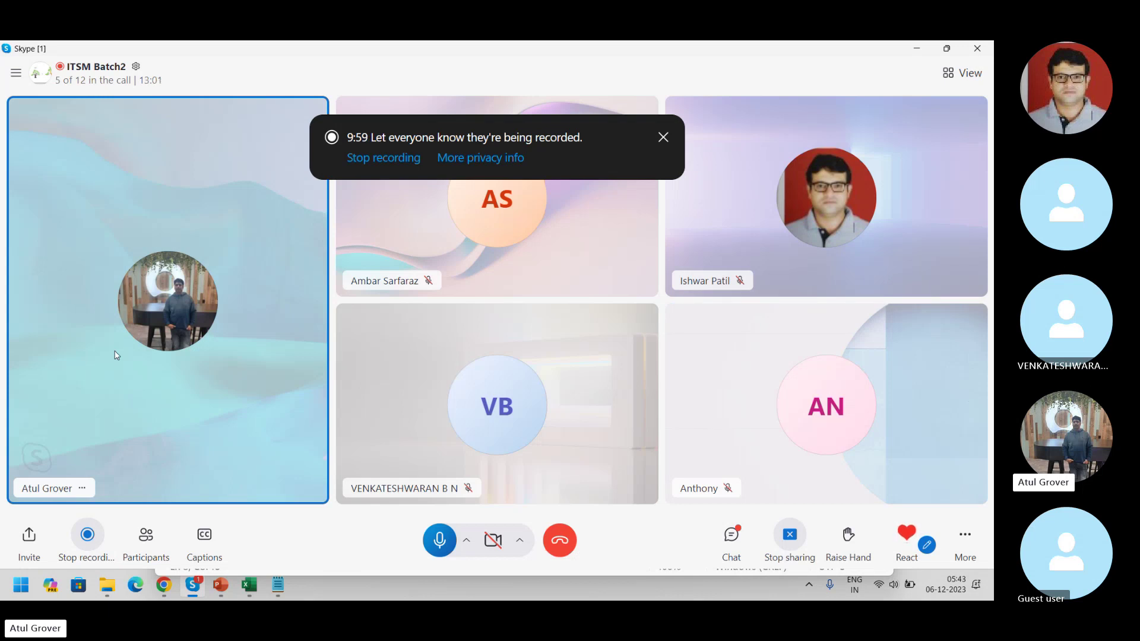
key("alt+Tab")
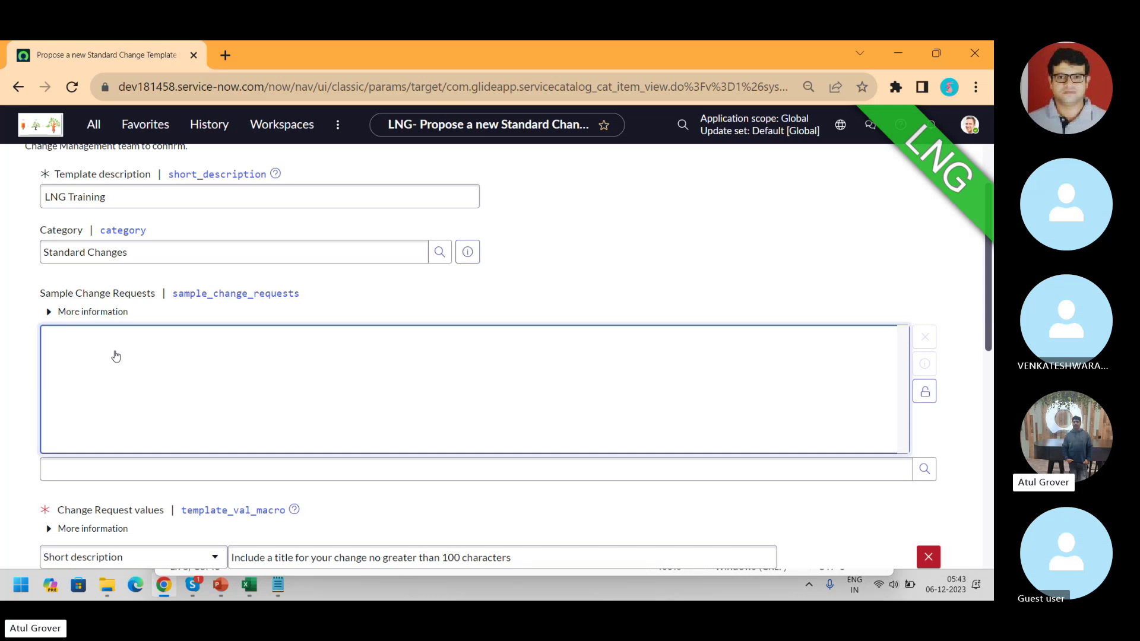
left_click(163, 470)
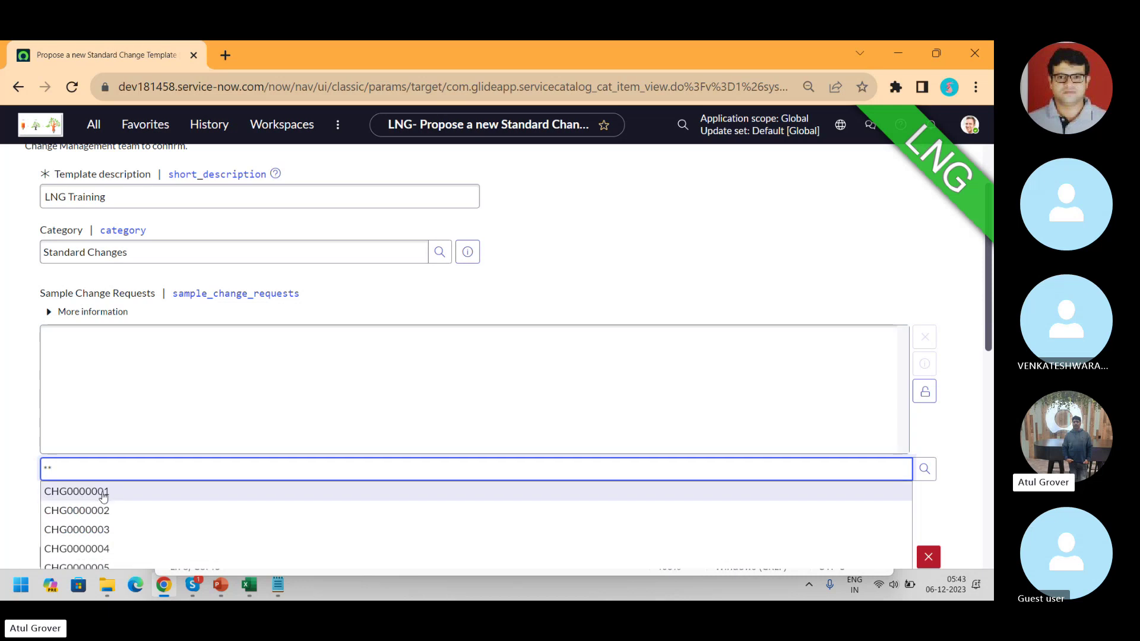
- Select CHG0000001, CHG0000003 and CHG0000004 as sample change requests and lock the selection
left_click(104, 491)
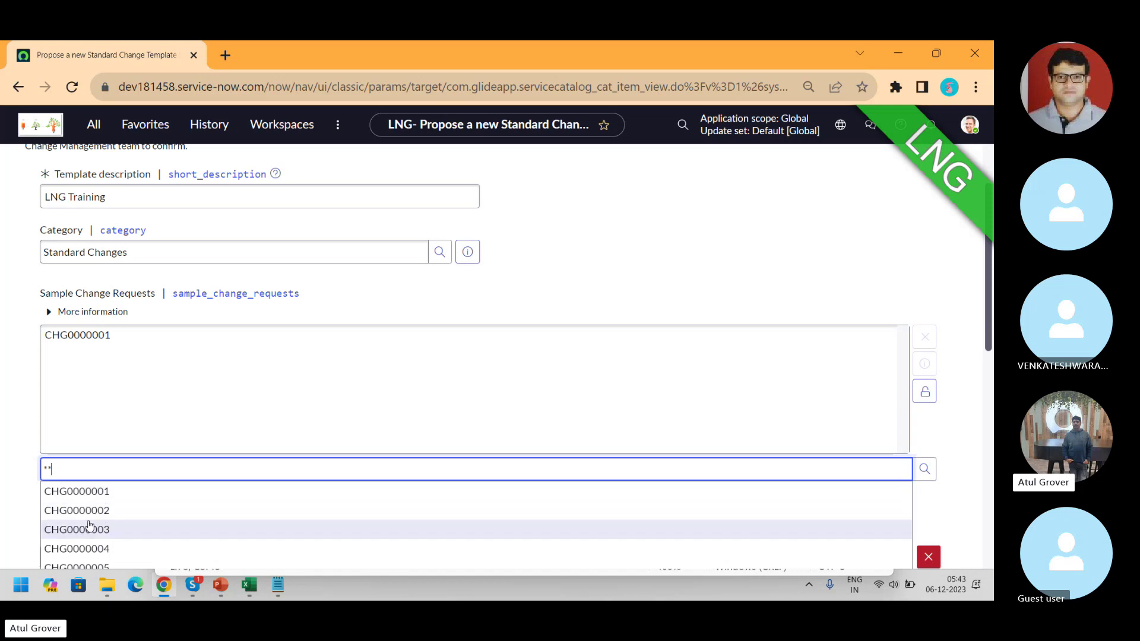
left_click(89, 526)
type("**")
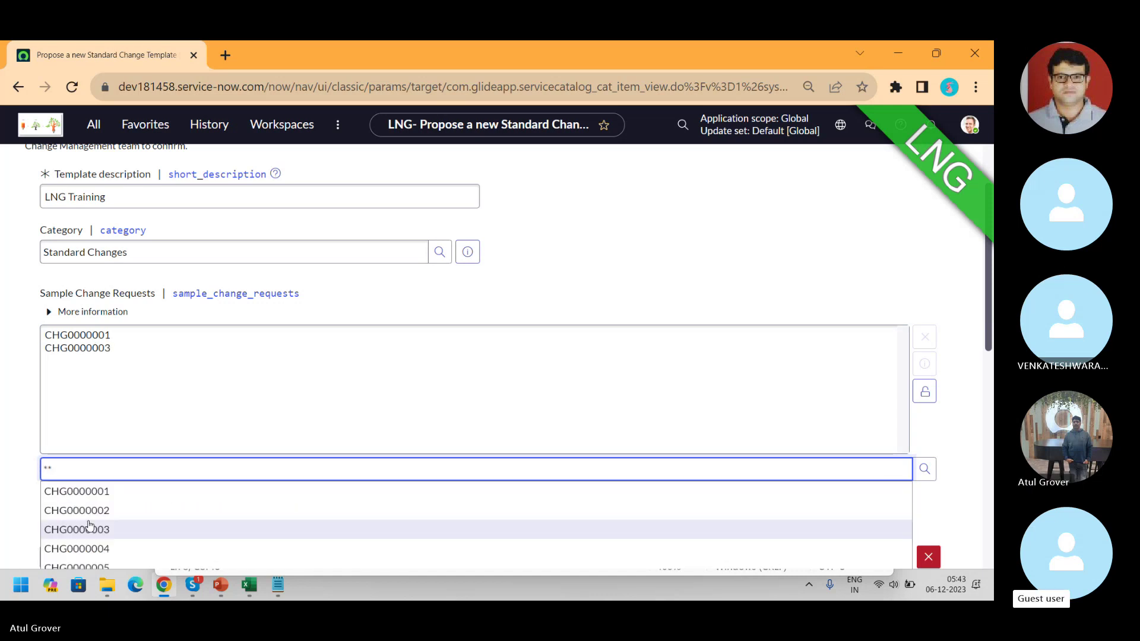
left_click(82, 548)
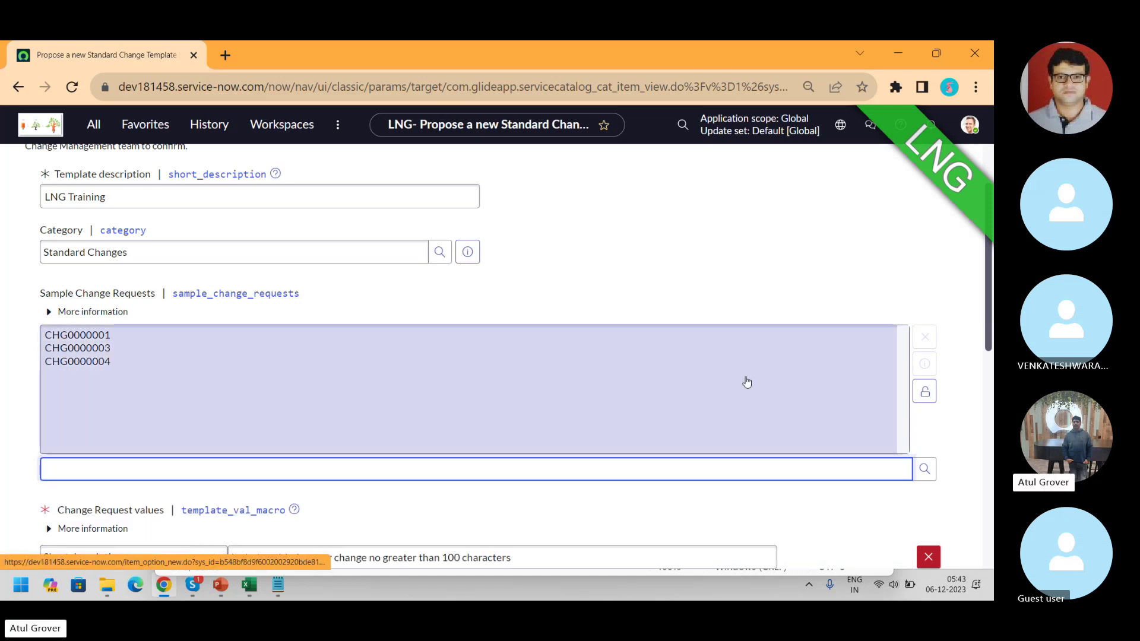
left_click(924, 392)
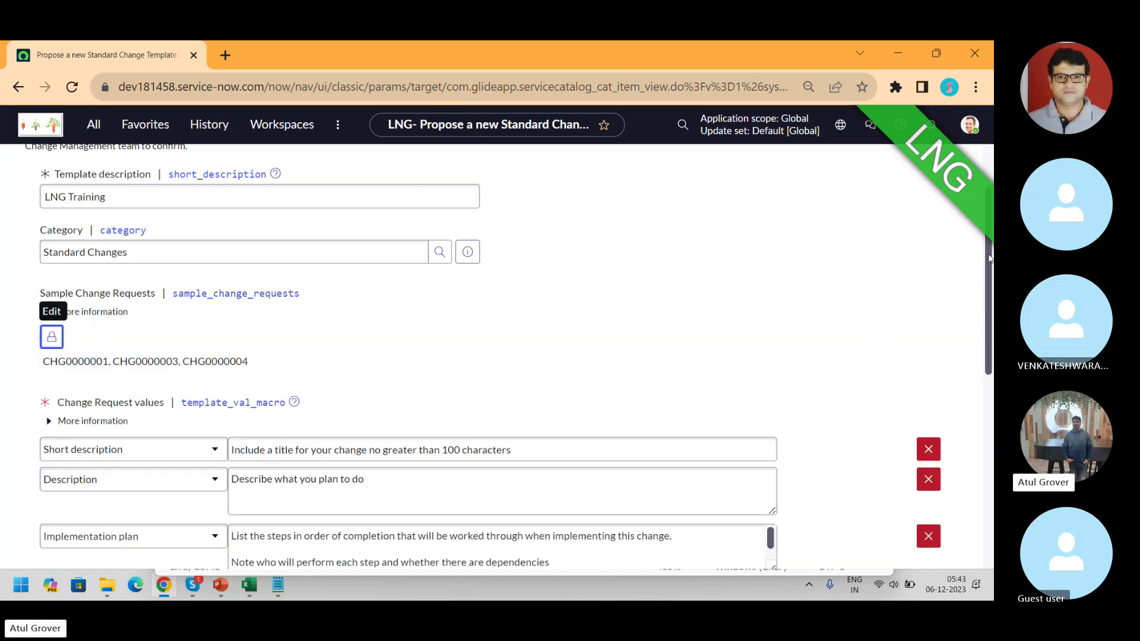
scroll(787, 241, "down", 3)
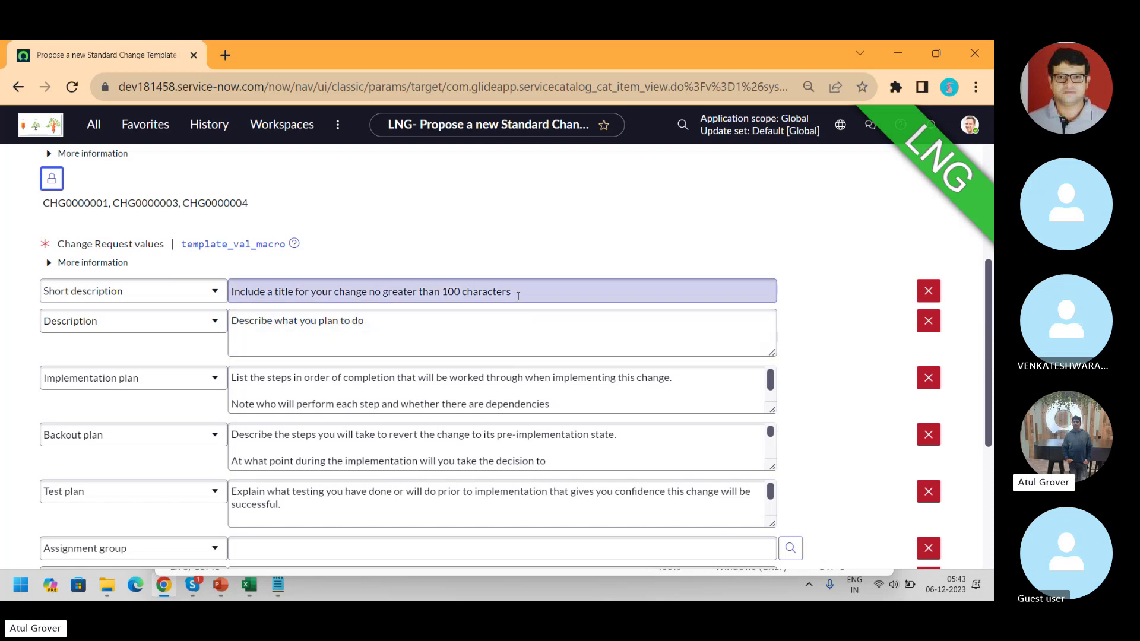
- Enter 'LNG ITSM Training' as the short description and copy it into Description
left_click_drag(514, 292, 165, 298)
type("LNG")
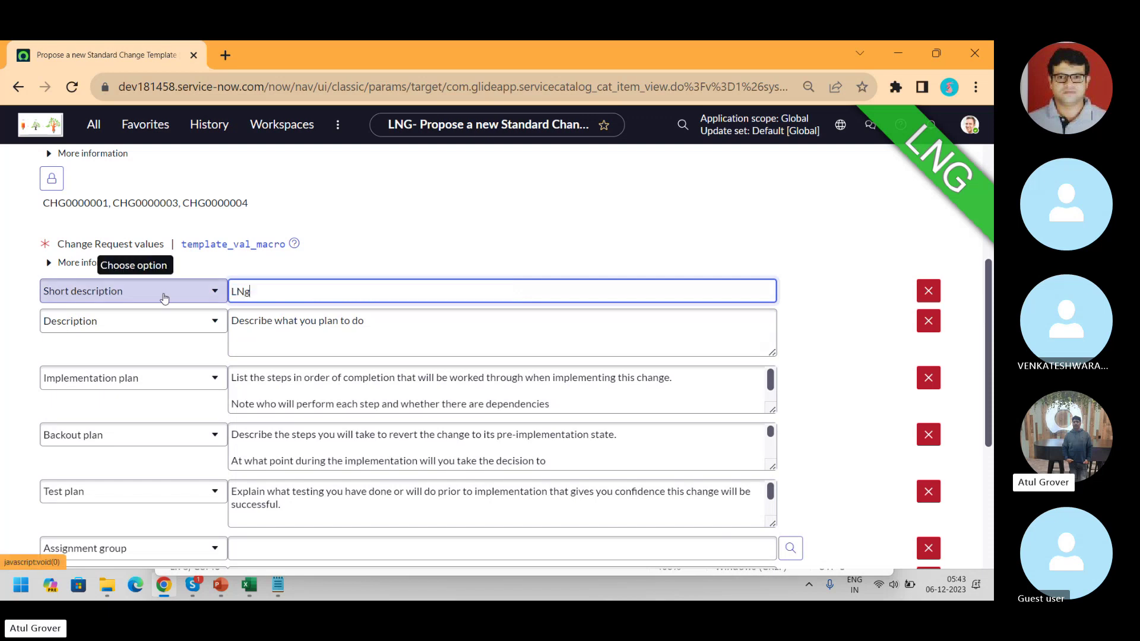
key("BackSpace")
type("G ITSM Training")
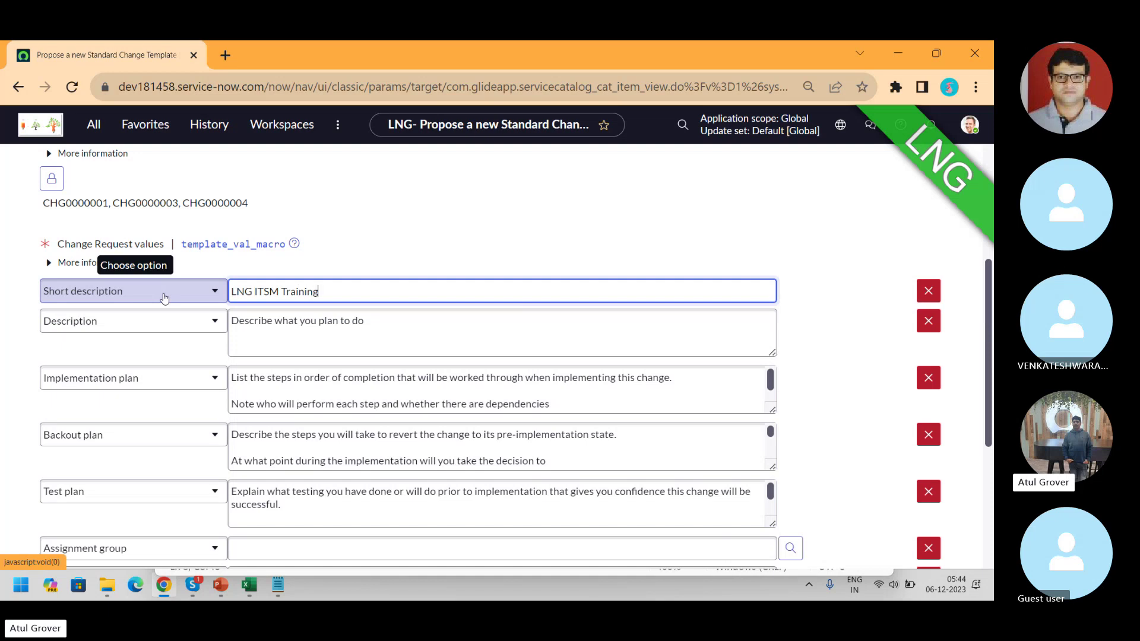
key("ctrl+a")
key("ctrl+c")
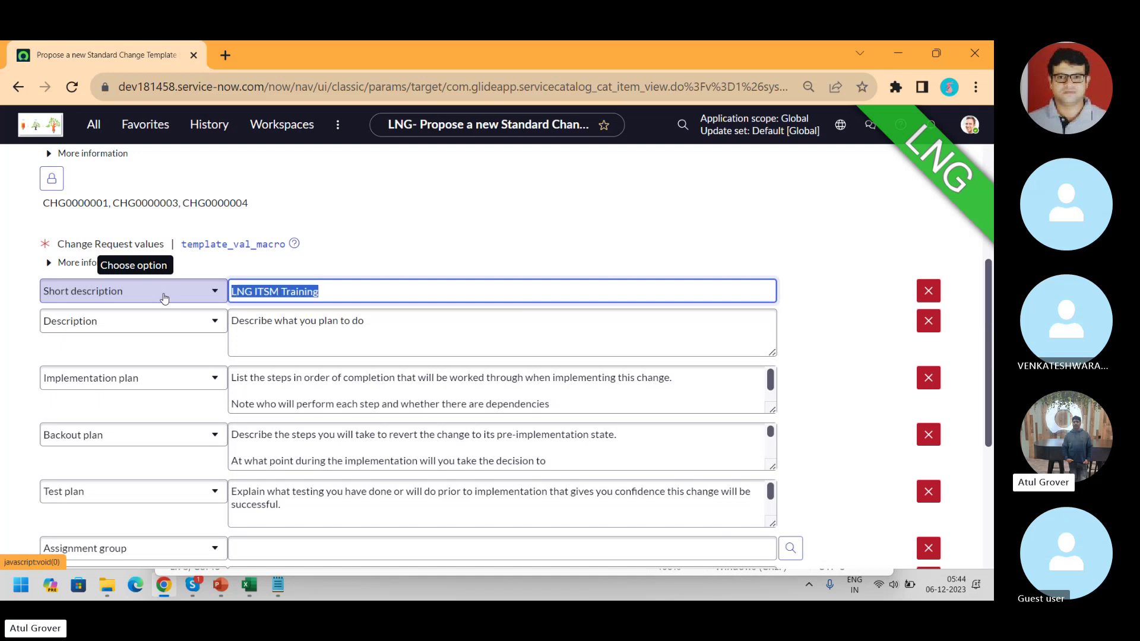
left_click(370, 323)
key("ctrl+a")
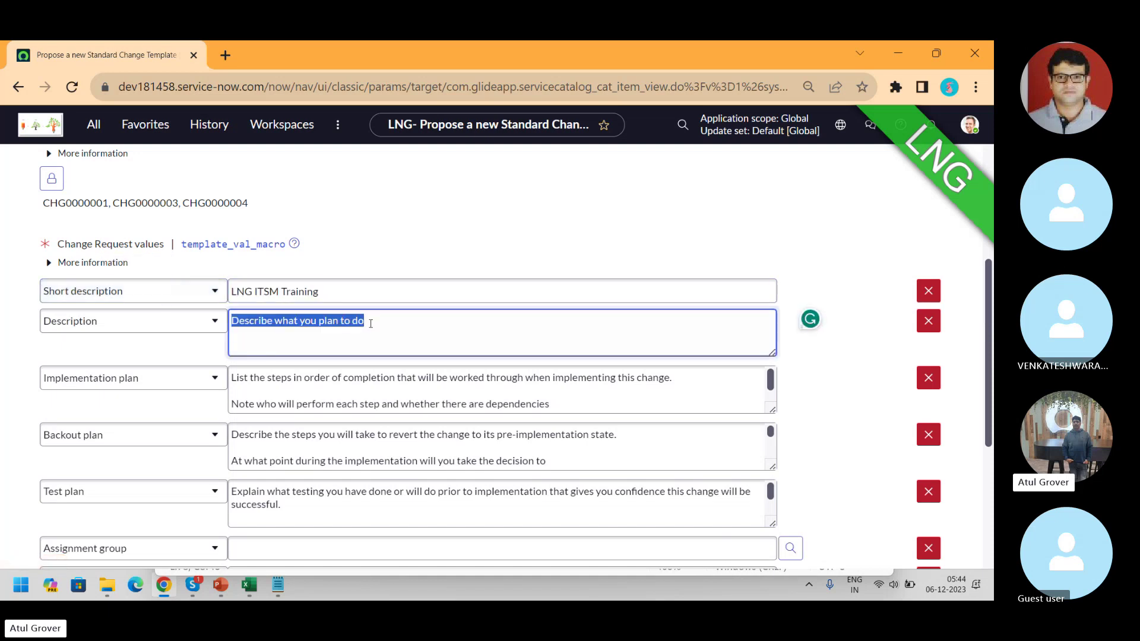
key("ctrl+v")
- Paste 'LNG ITSM Training' into the implementation, backout and test plans
left_click(401, 374)
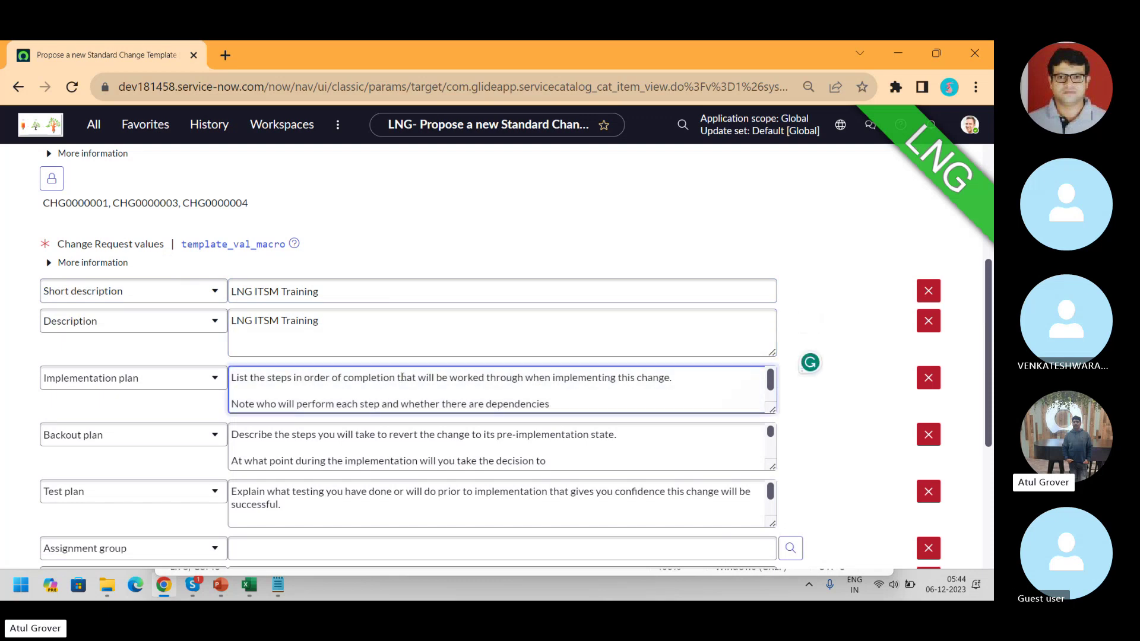
key("ctrl+a")
key("ctrl+v")
left_click(426, 434)
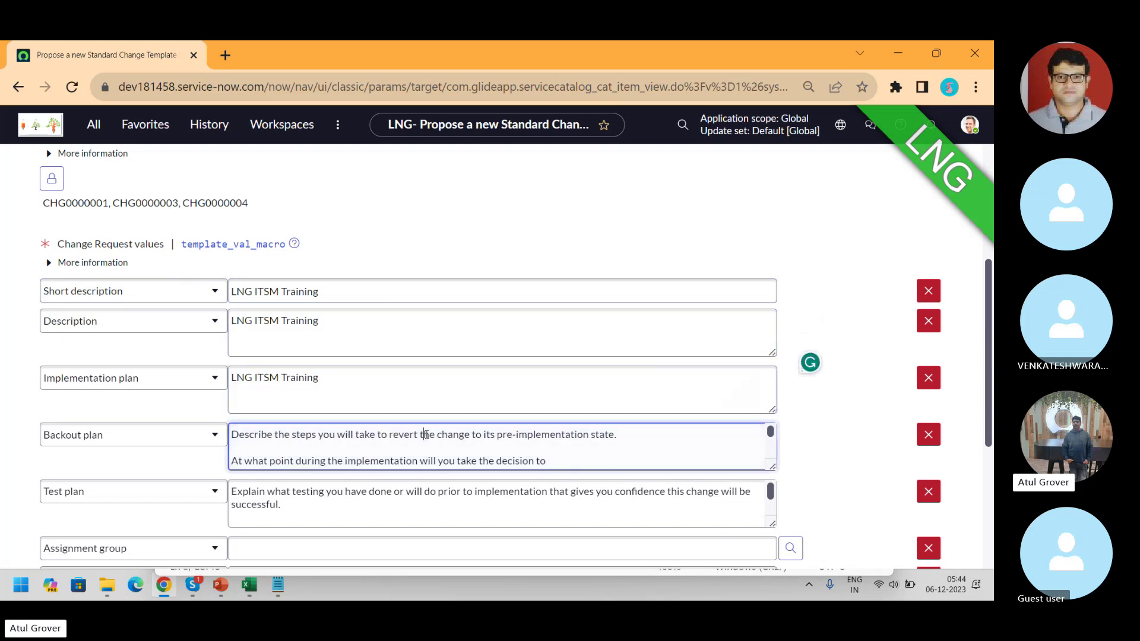
key("ctrl+a")
key("ctrl+v")
left_click(417, 519)
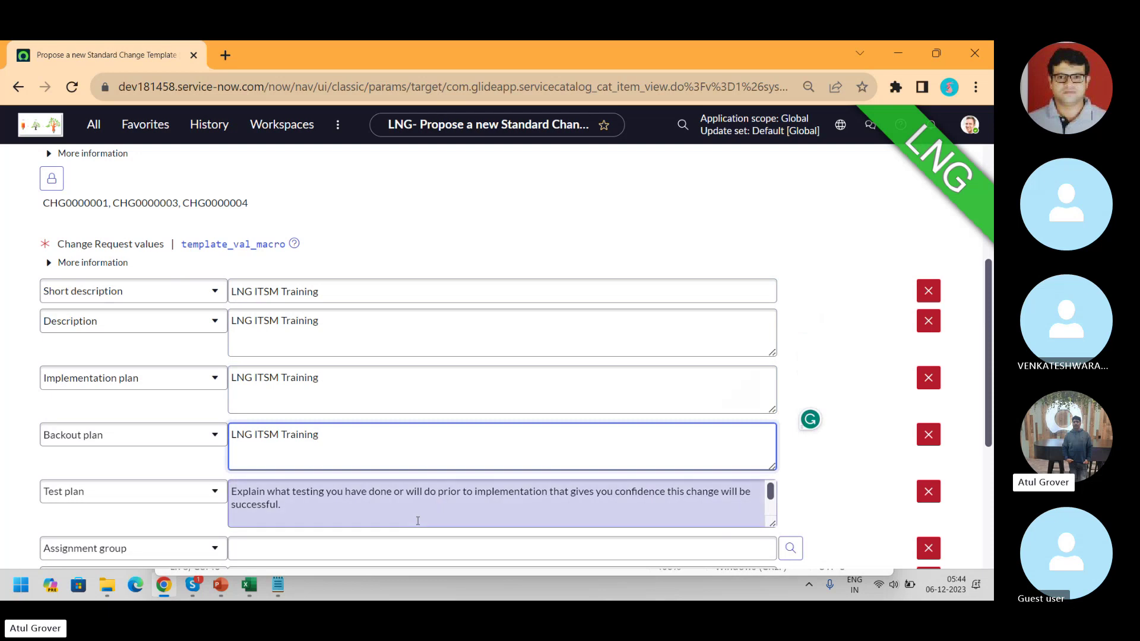
key("ctrl+a")
key("ctrl+v")
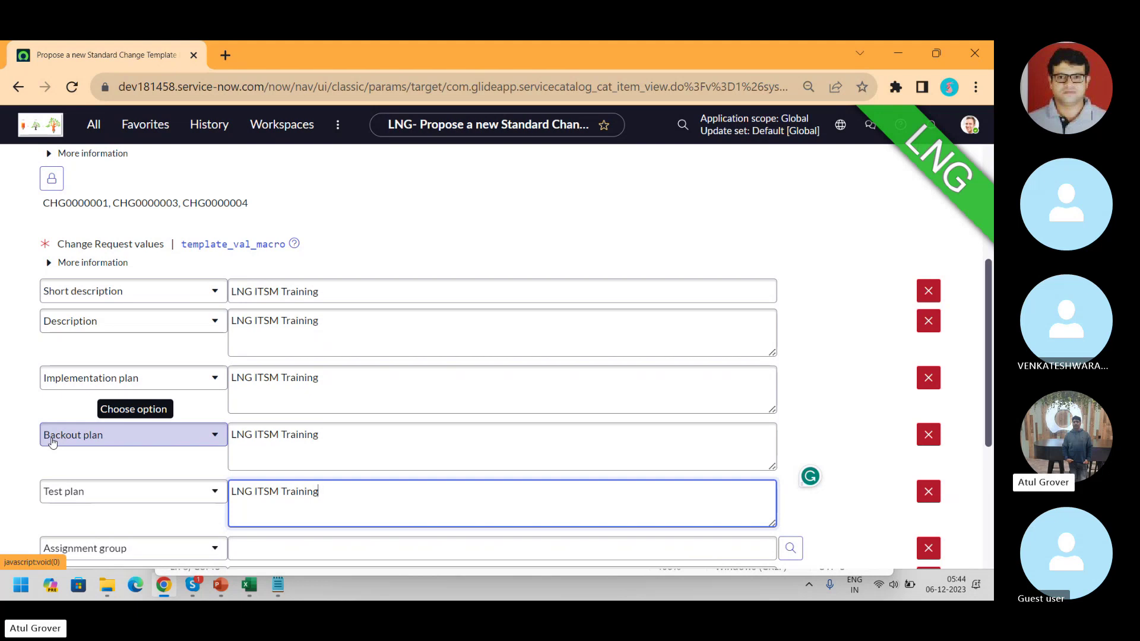
- Open Standard Change Properties in a new browser tab
left_click(88, 126)
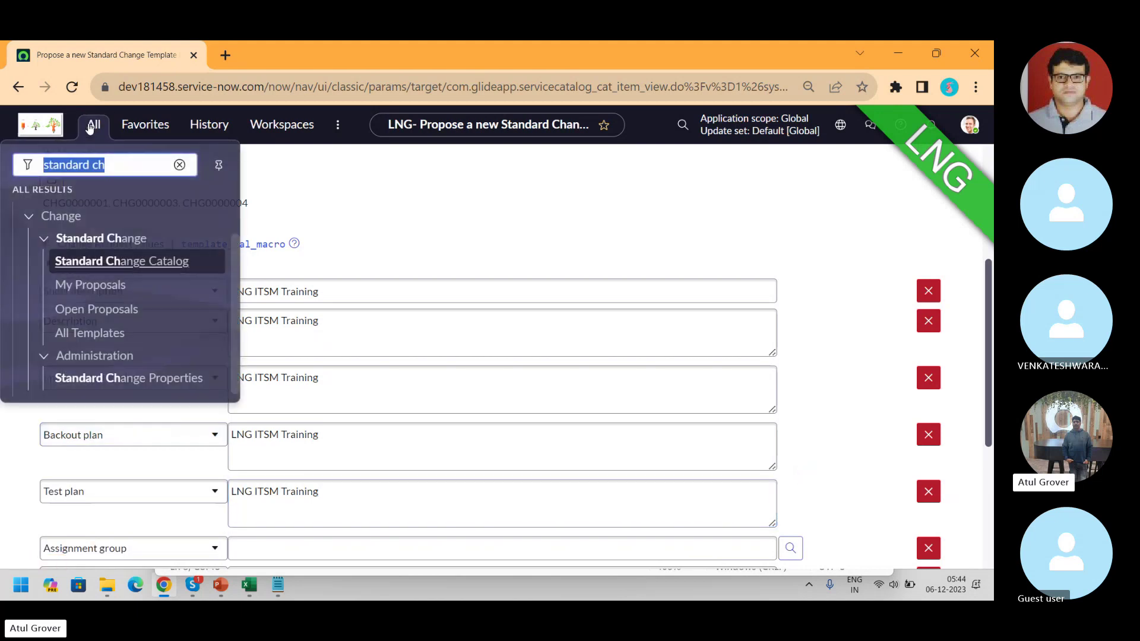
left_click(154, 376, "ctrl")
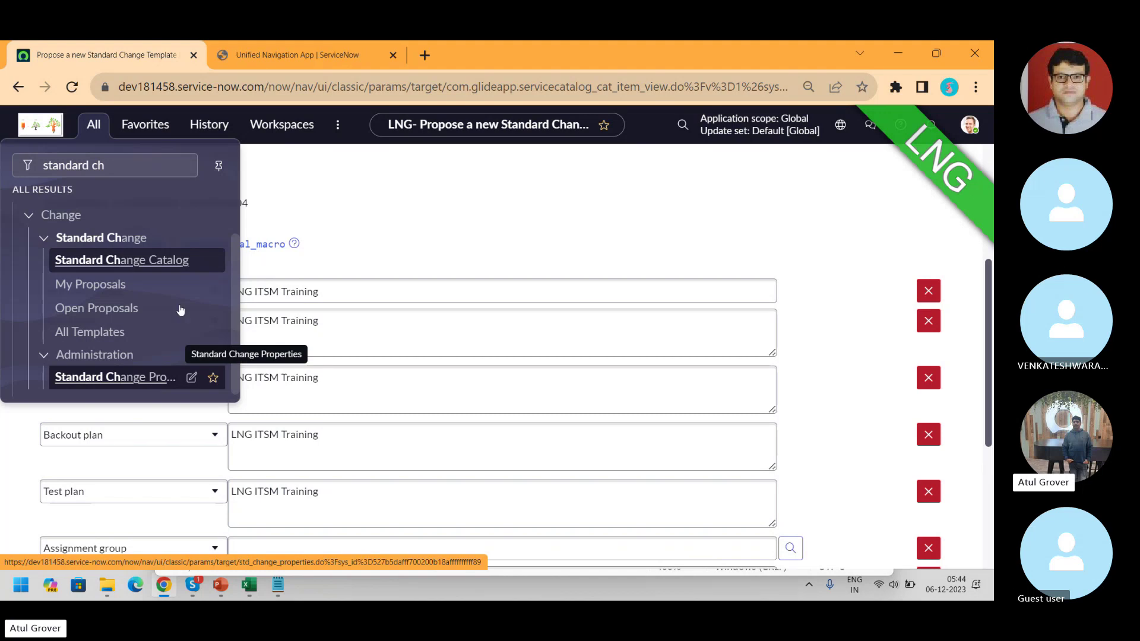
left_click(295, 55)
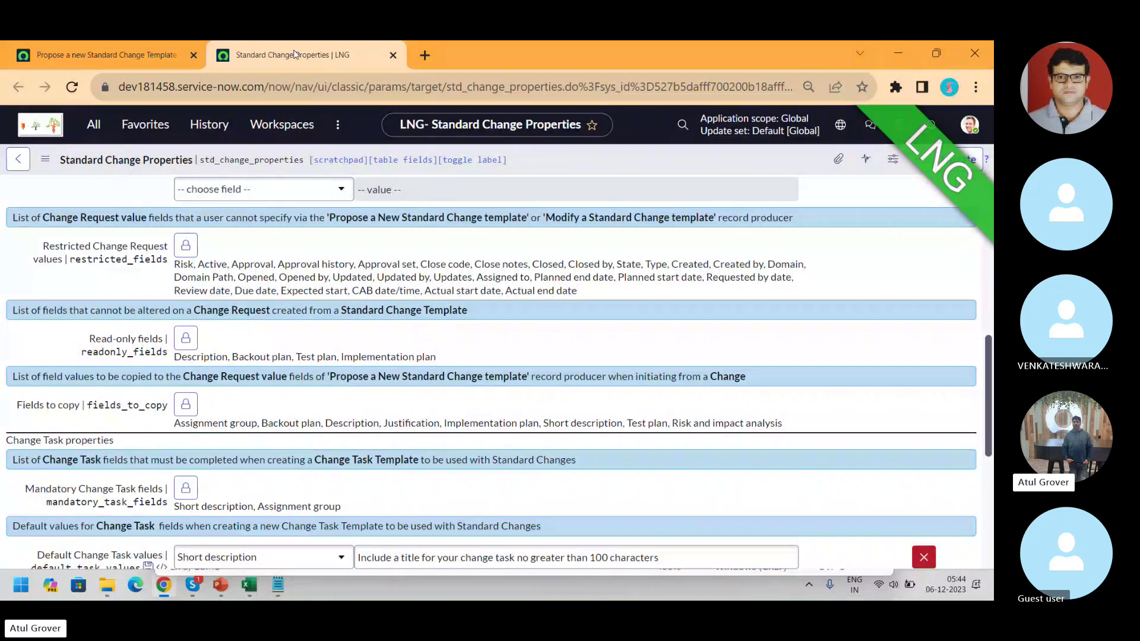
- Highlight the mandatory_fields list of Change Request fields, then go back to the template proposal form
scroll(990, 391, "up", 1)
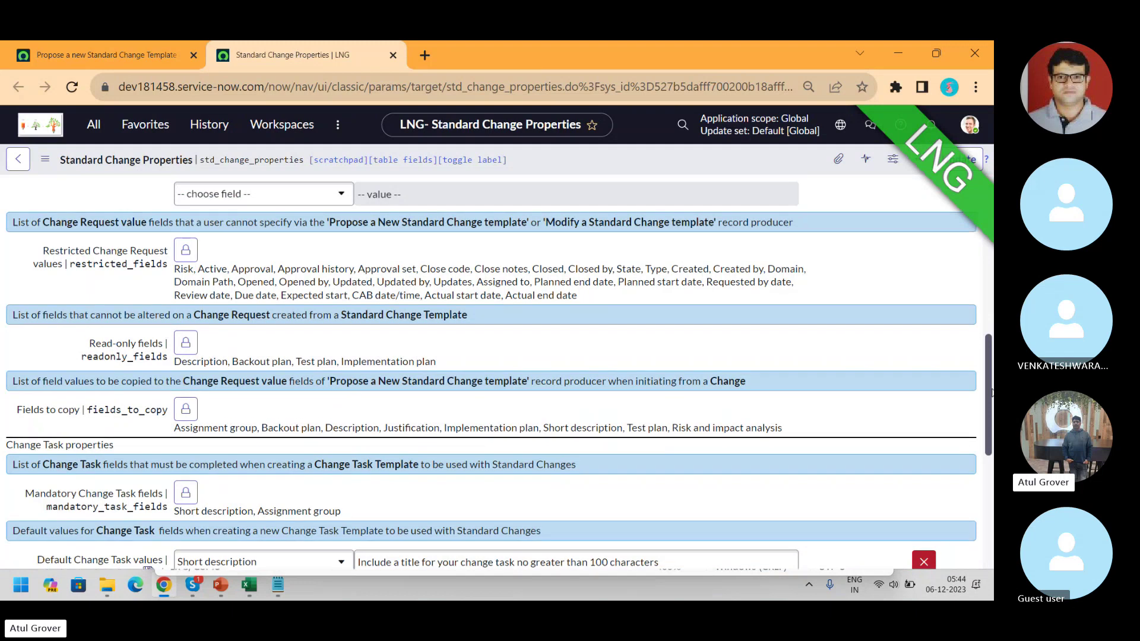
left_click_drag(990, 392, 992, 240)
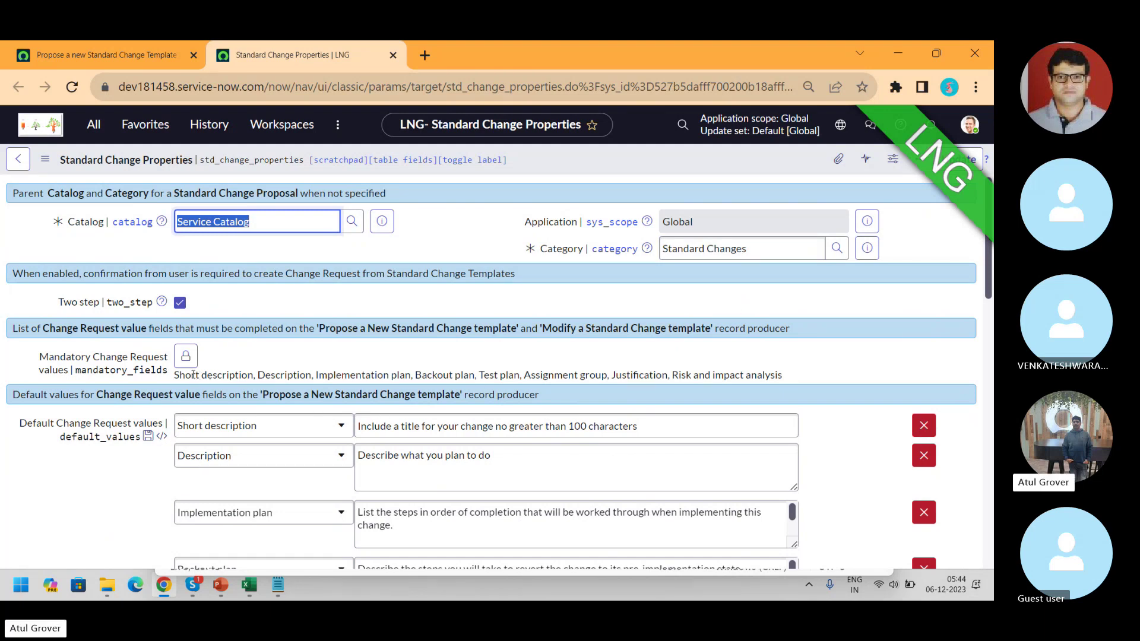
left_click_drag(175, 375, 786, 370)
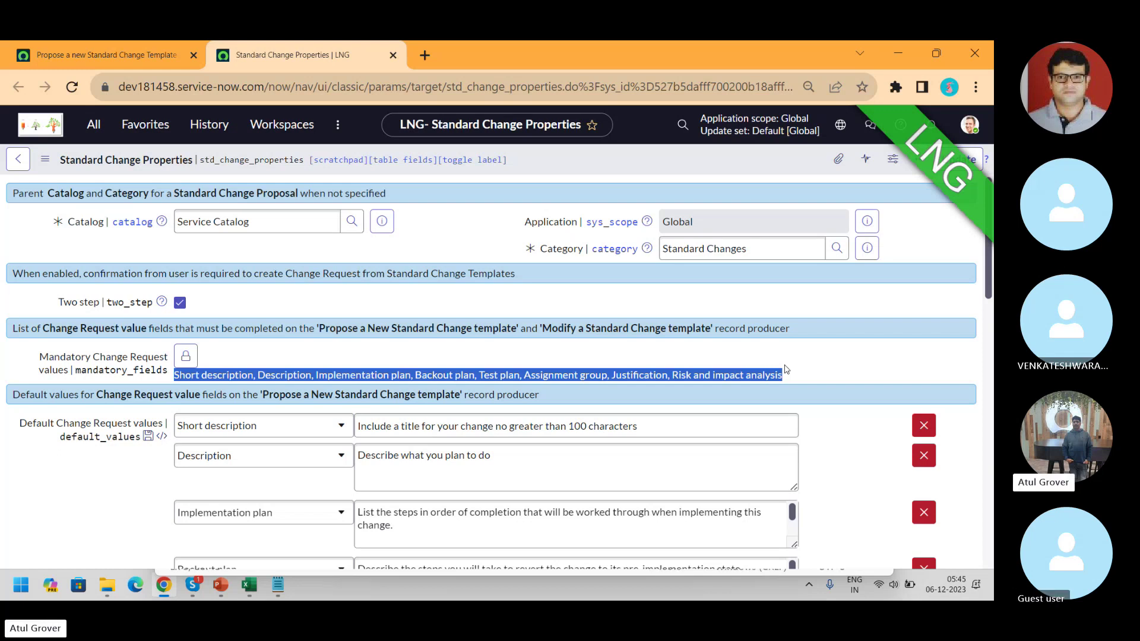
left_click(128, 57)
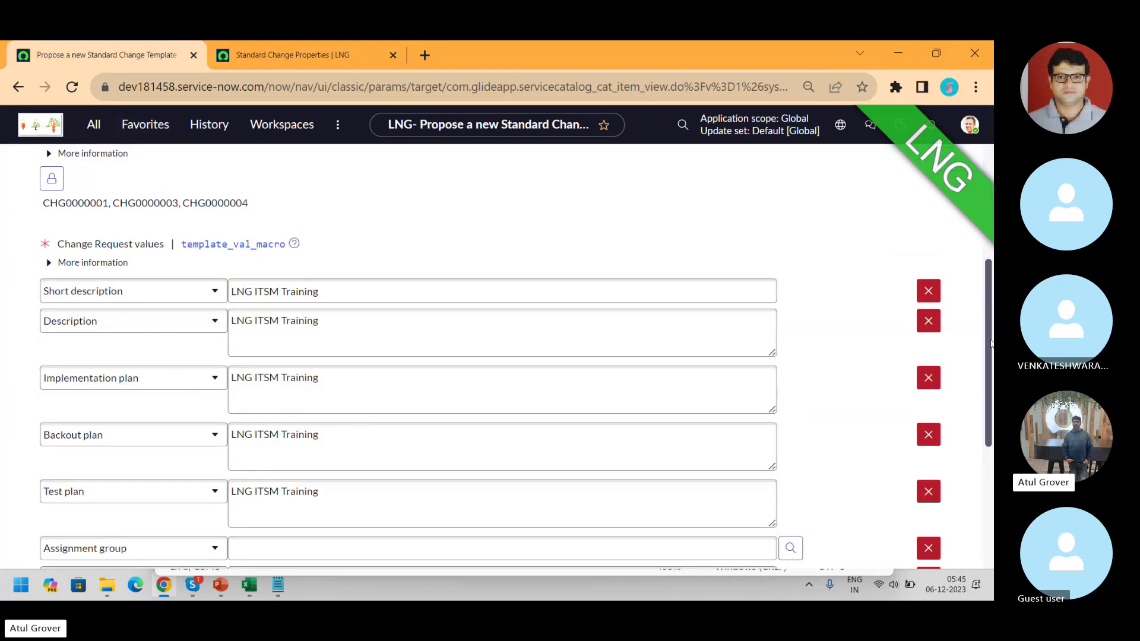
- Request approval, note the missing Assignment group, Justification and risk fields, then return to Standard Change Properties
left_click_drag(988, 343, 989, 464)
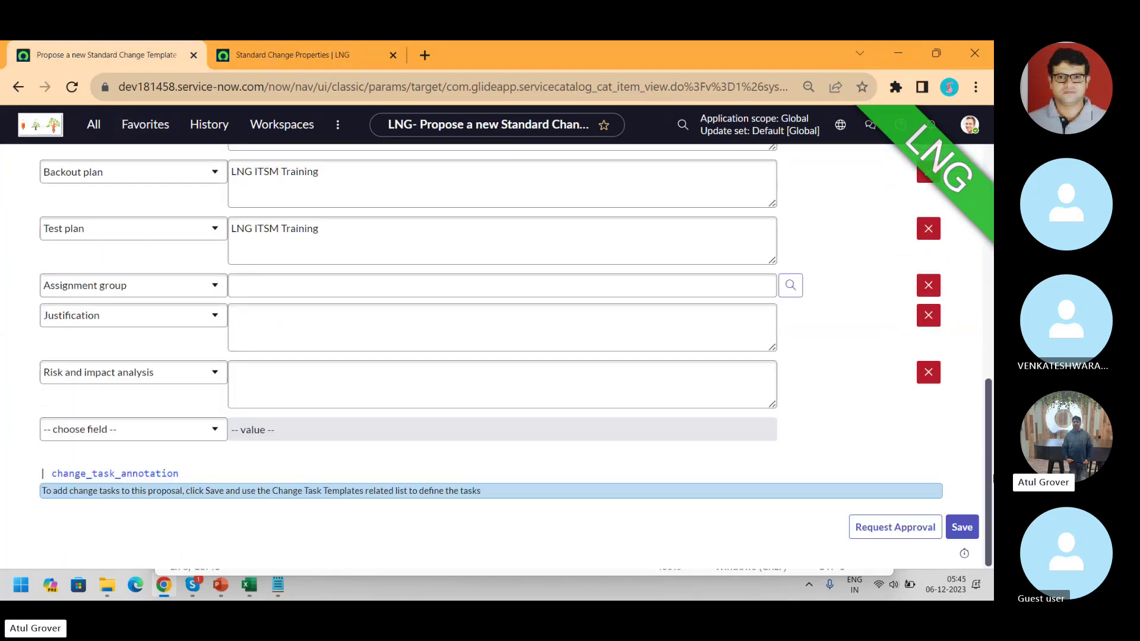
left_click(914, 528)
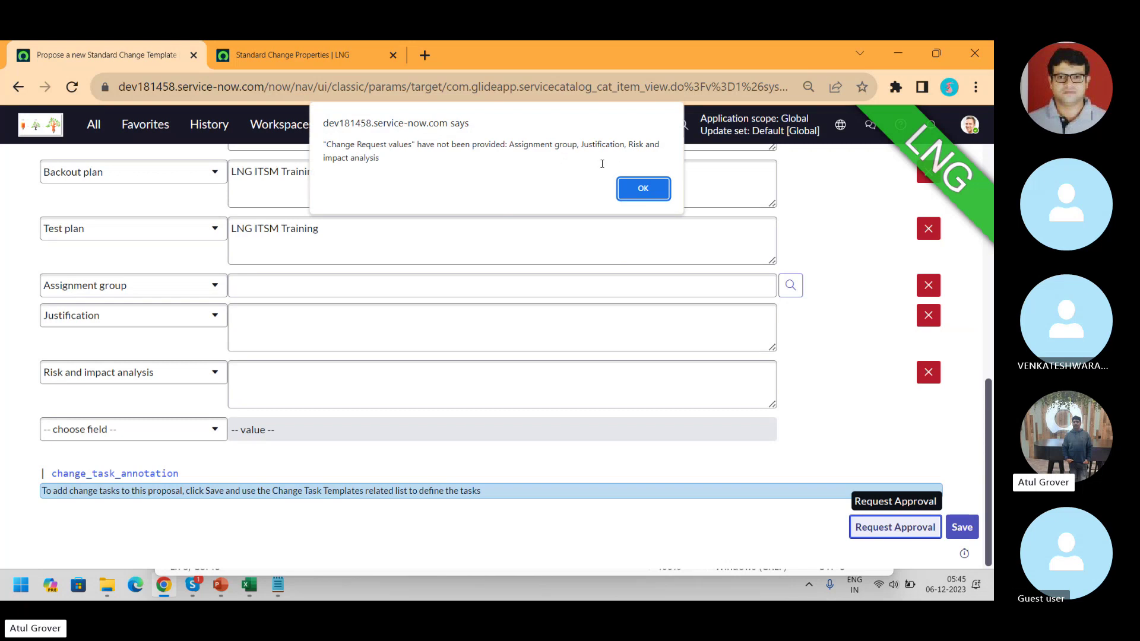
left_click(638, 187)
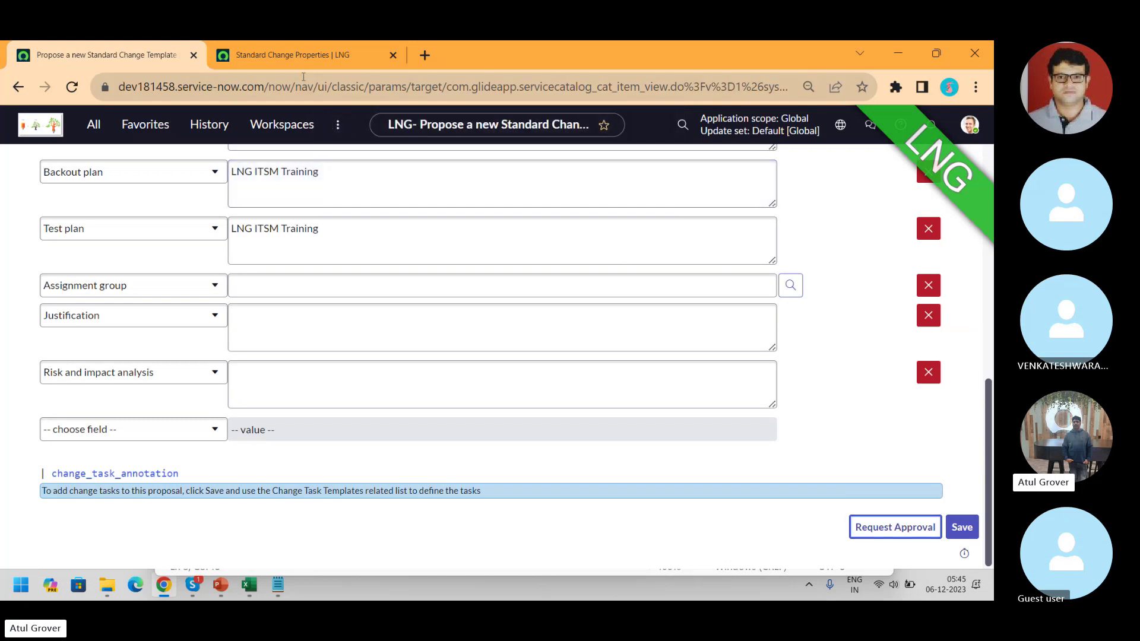
left_click(302, 58)
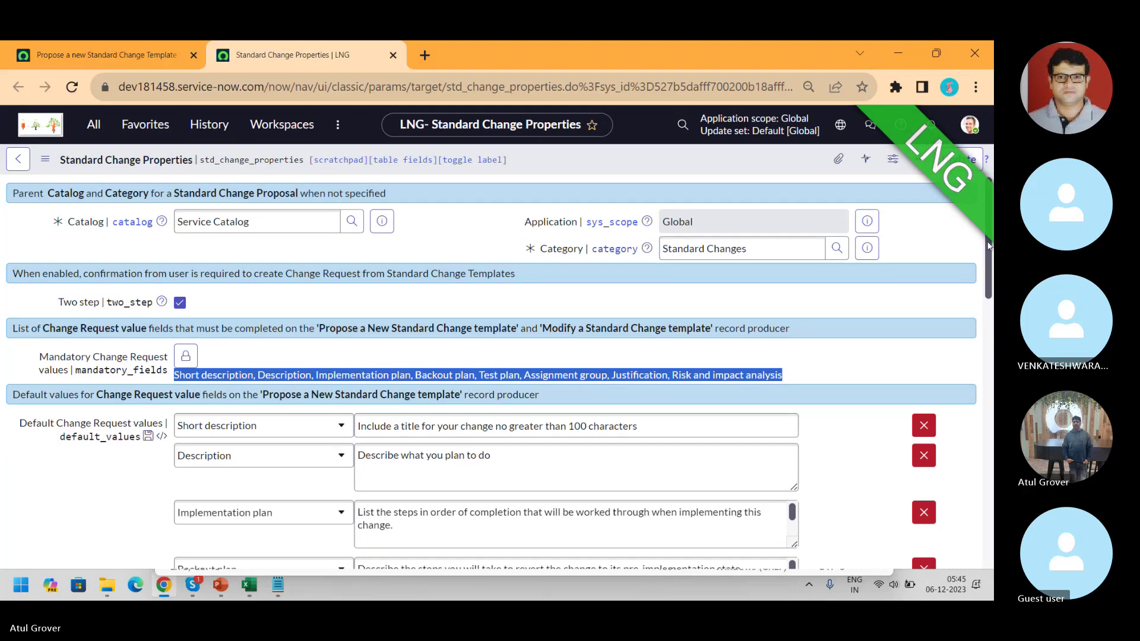
left_click_drag(989, 257, 990, 314)
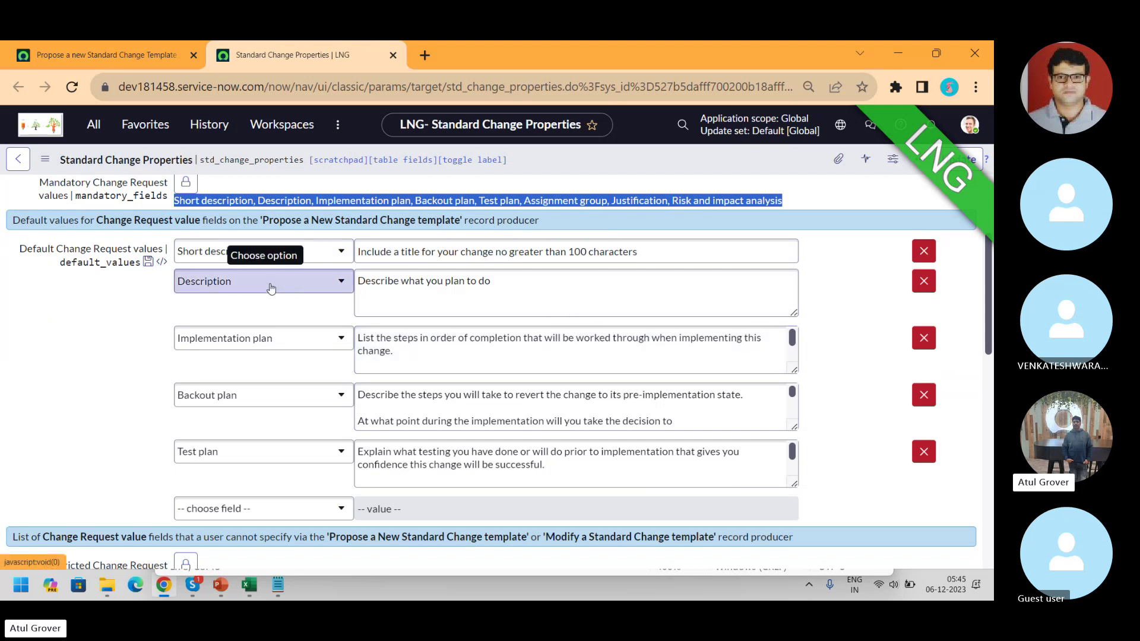
- Set the proposal's Assignment group to Change Management
left_click(119, 55)
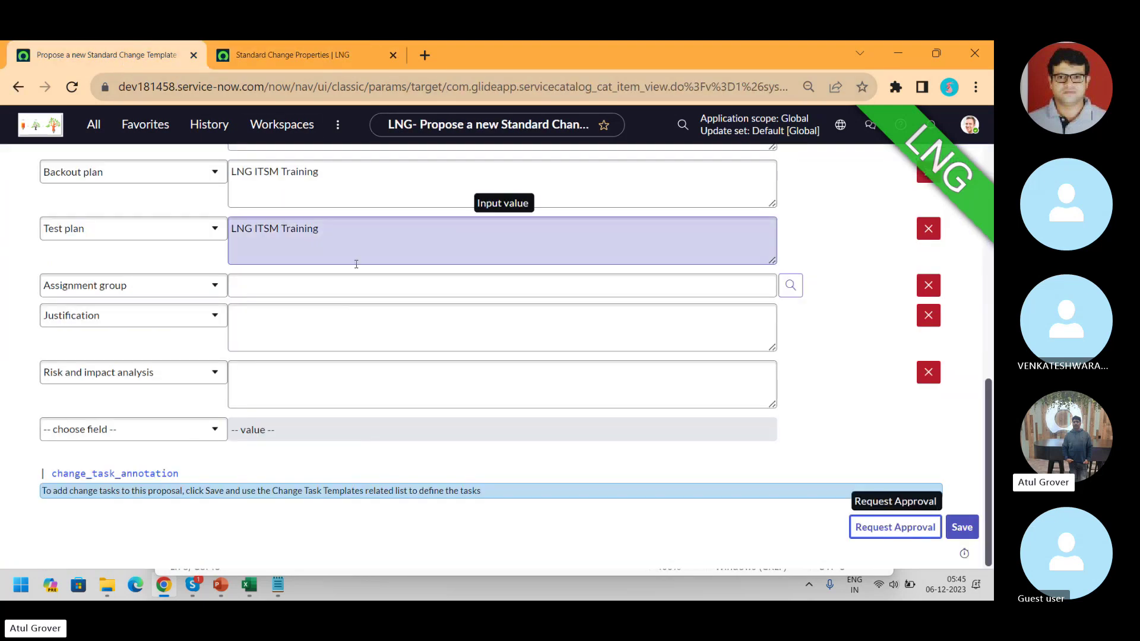
left_click(340, 289)
type("chnage")
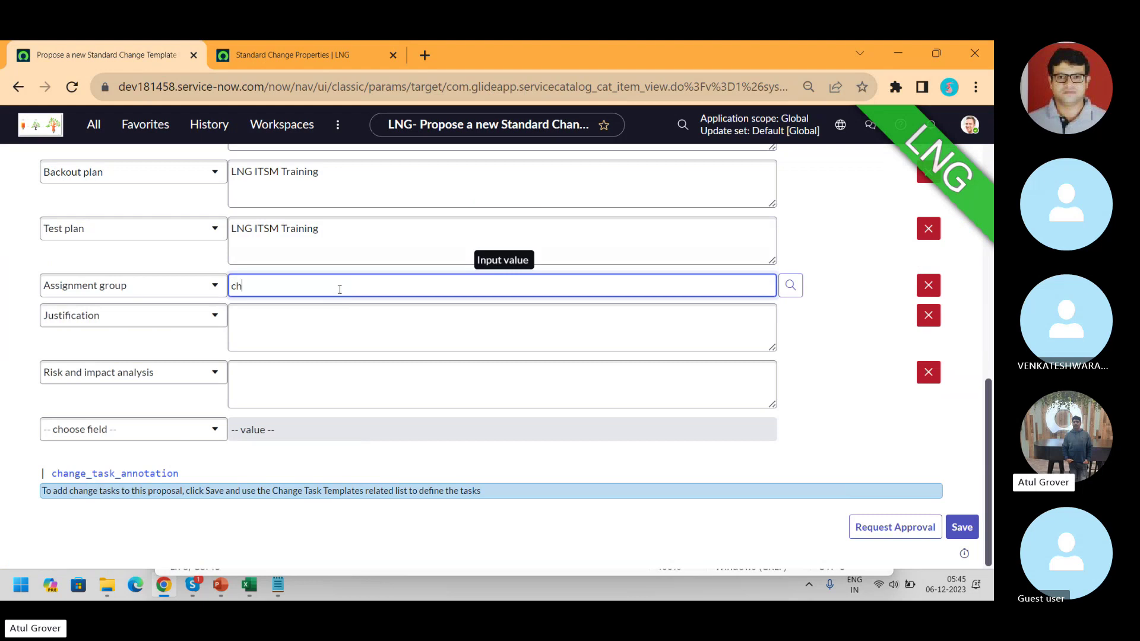
key("BackSpace")
key("BackSpace")
key("BackSpace")
type("ange")
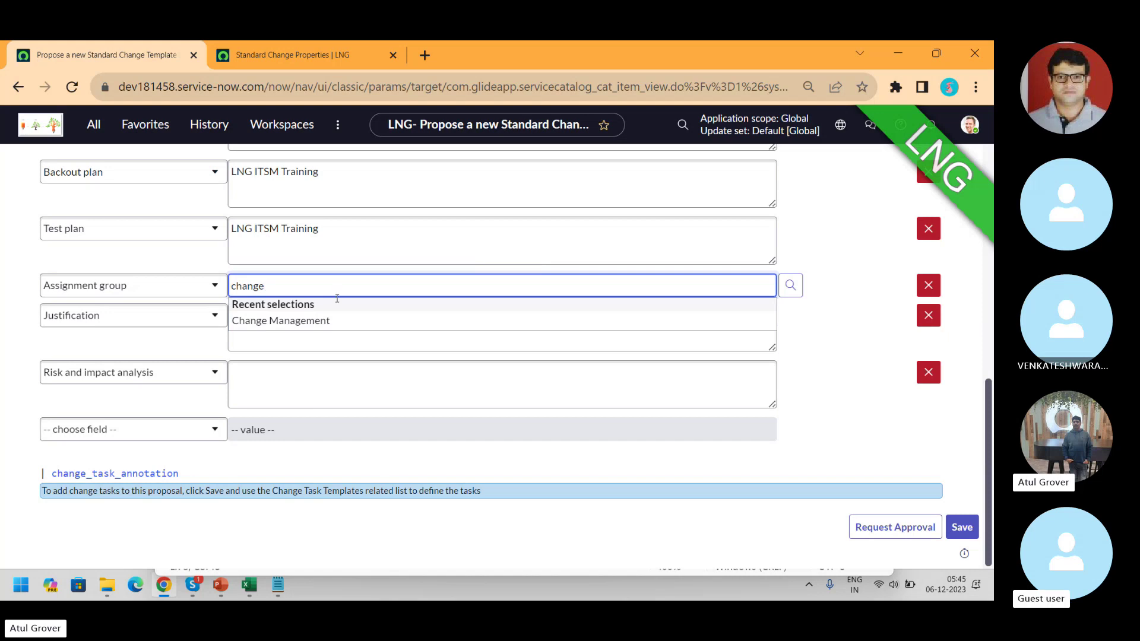
left_click(335, 325)
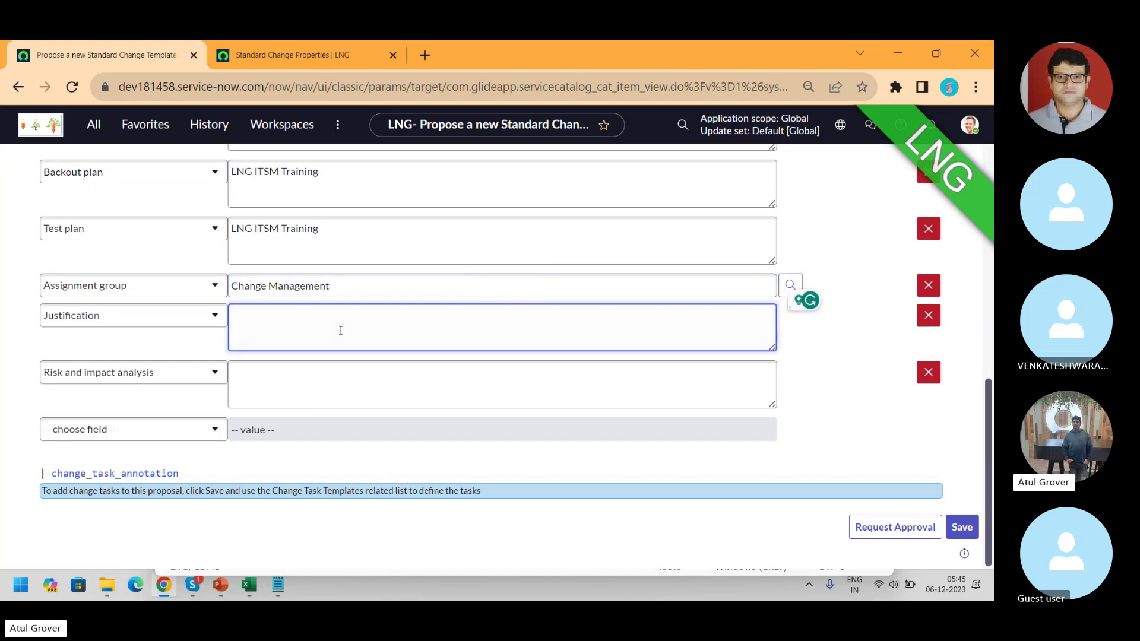
- Paste 'LNG ITSM Training' into Justification and Risk and impact analysis
key("ctrl+v")
left_click(320, 391)
key("ctrl+v")
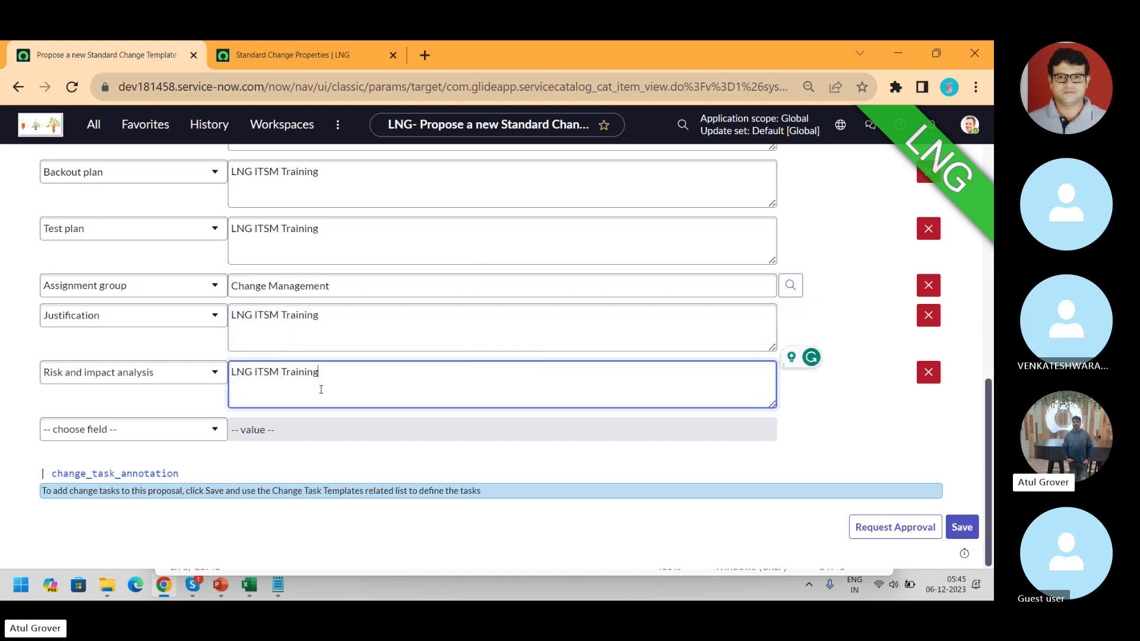
left_click(162, 433)
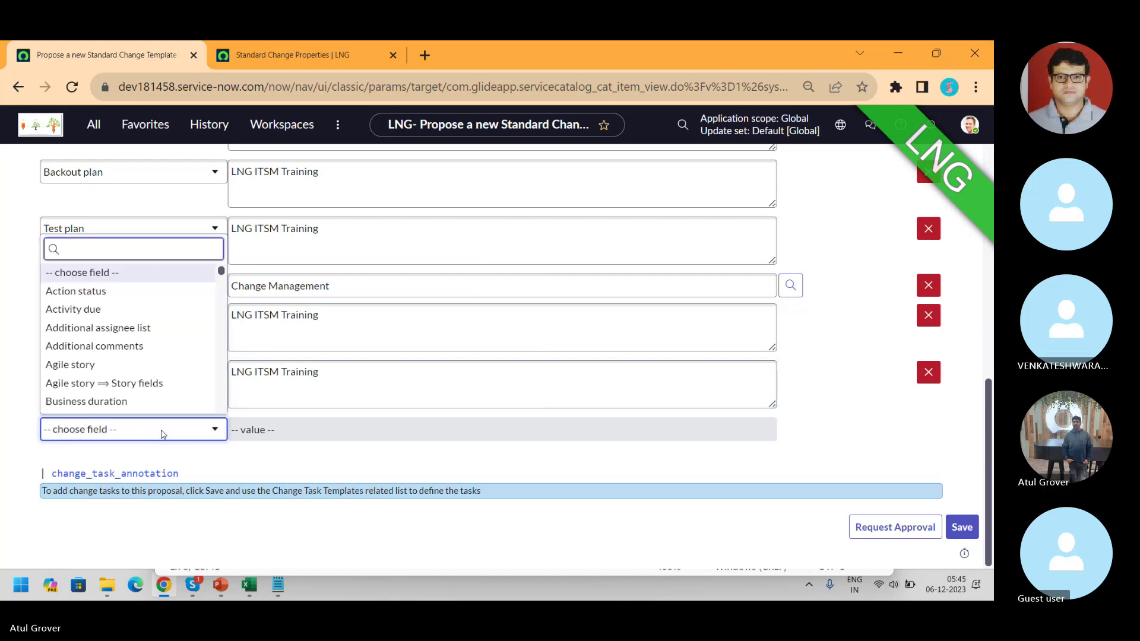
- Add a Priority value row set to 1 - Critical
type("pan")
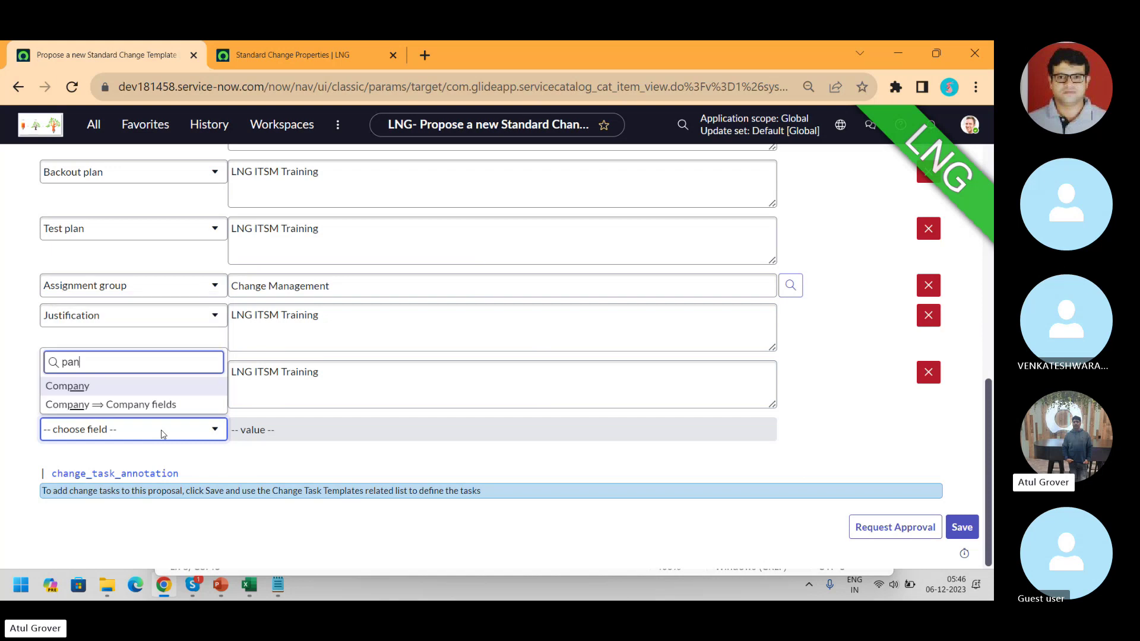
key("BackSpace")
key("BackSpace")
key("BackSpace")
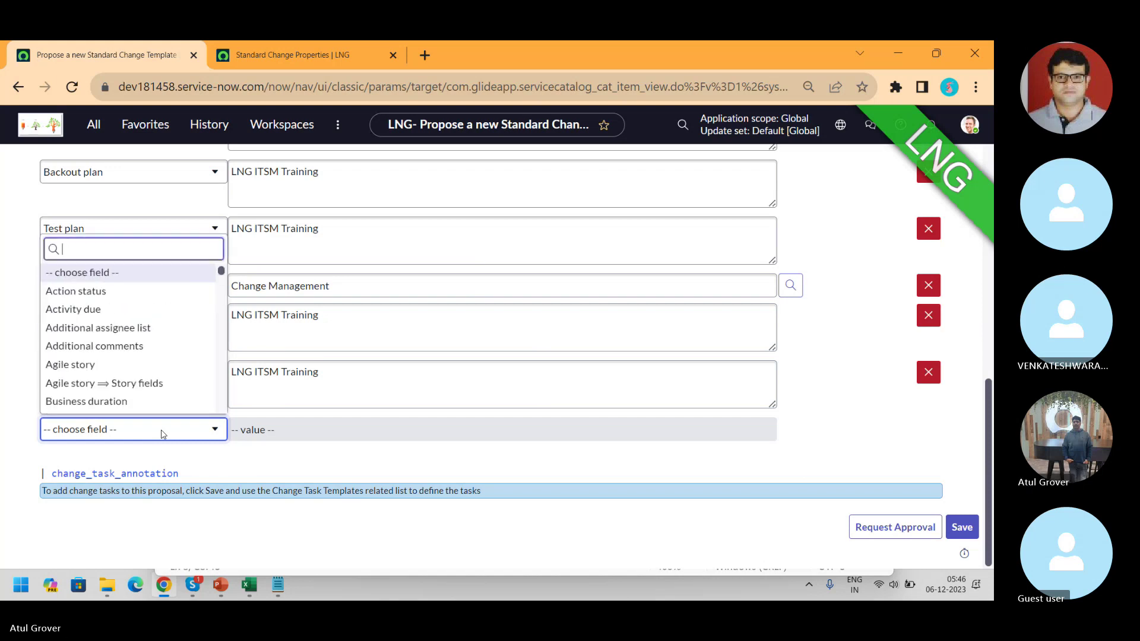
type("old")
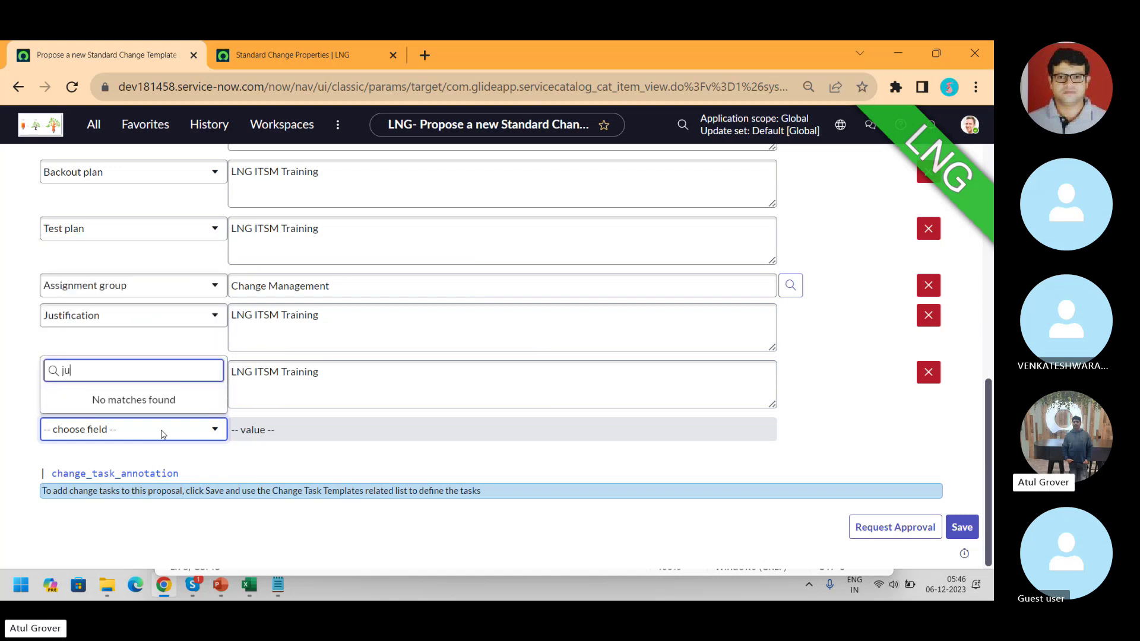
key("BackSpace")
key("BackSpace")
key("BackSpace")
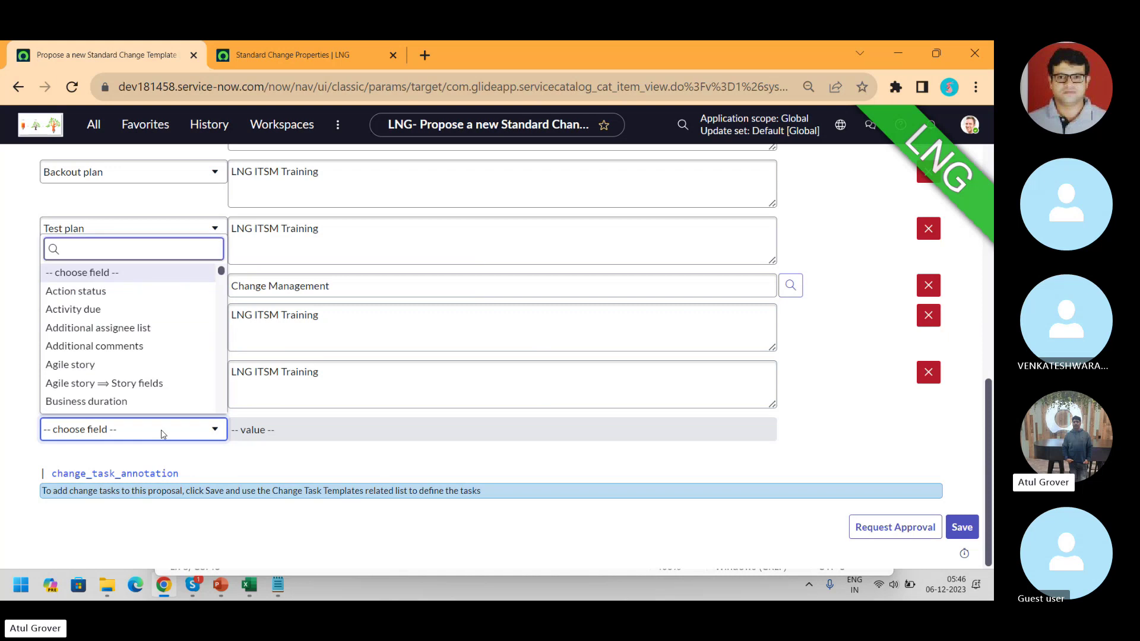
type("des")
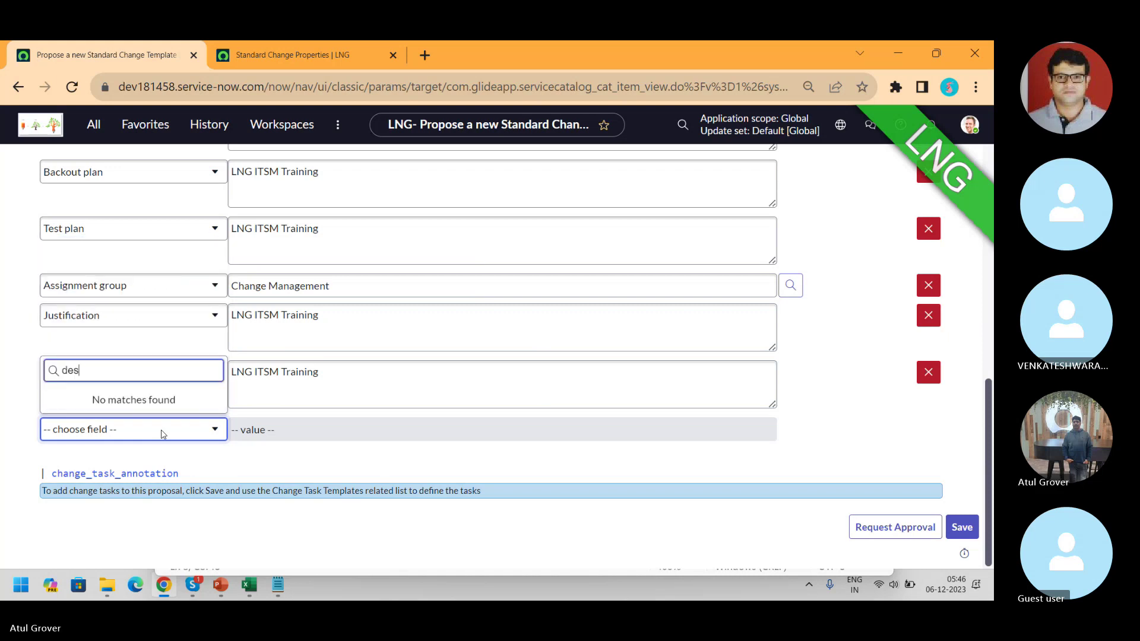
key("BackSpace")
key("BackSpace")
key("BackSpace")
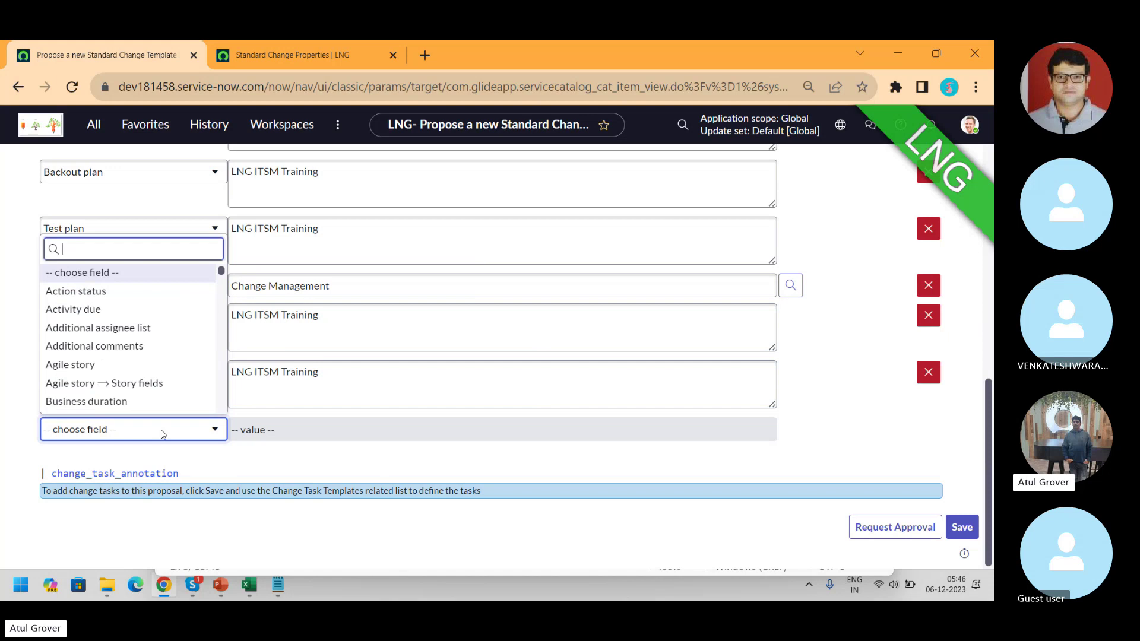
type("pr")
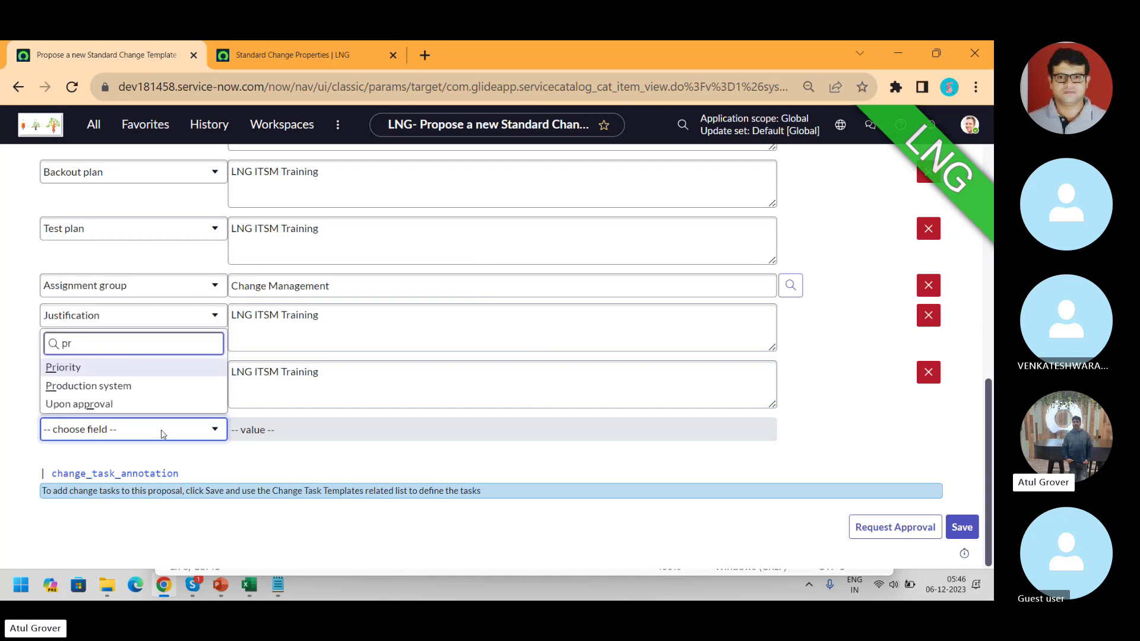
key("Return")
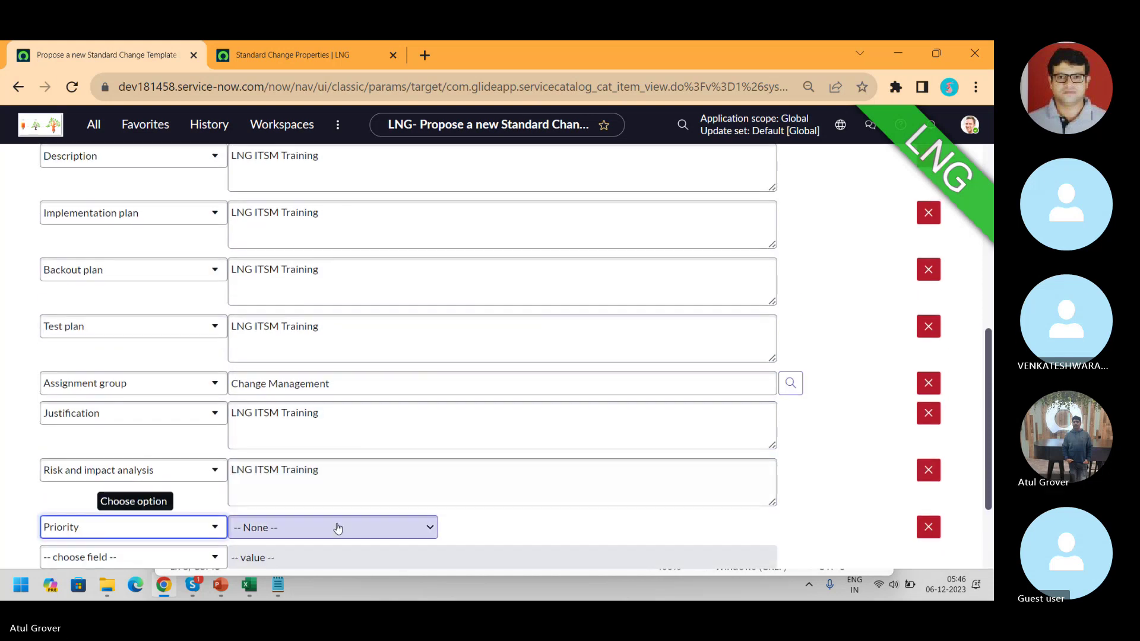
left_click(337, 528)
left_click(368, 469)
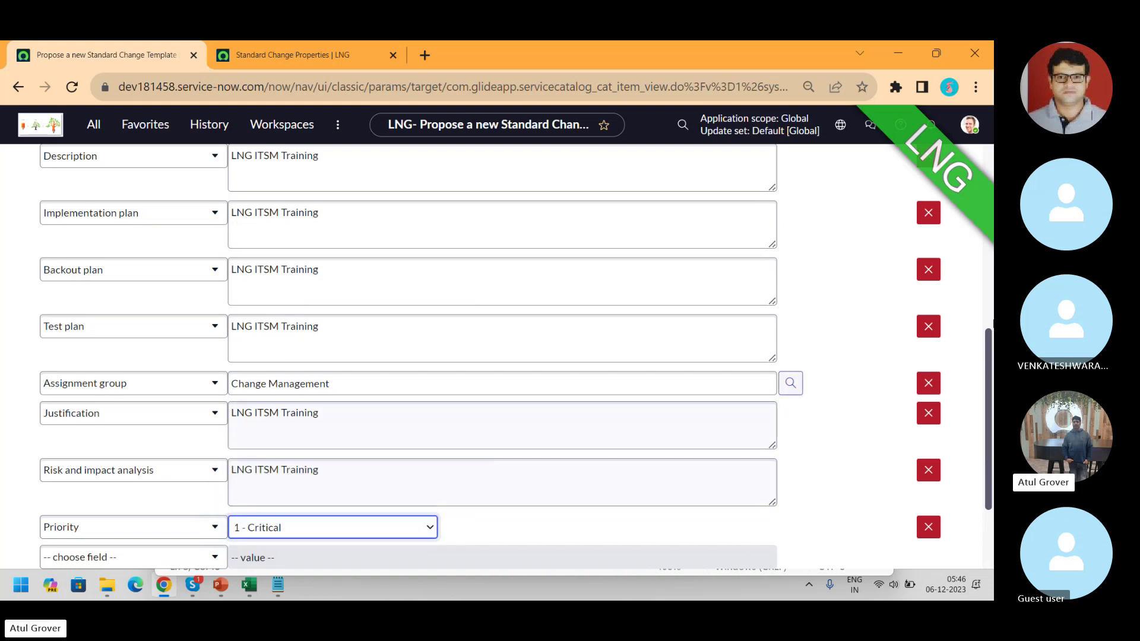
- Add a Risk value row set to 2 and save the proposal
scroll(211, 413, "down", 2)
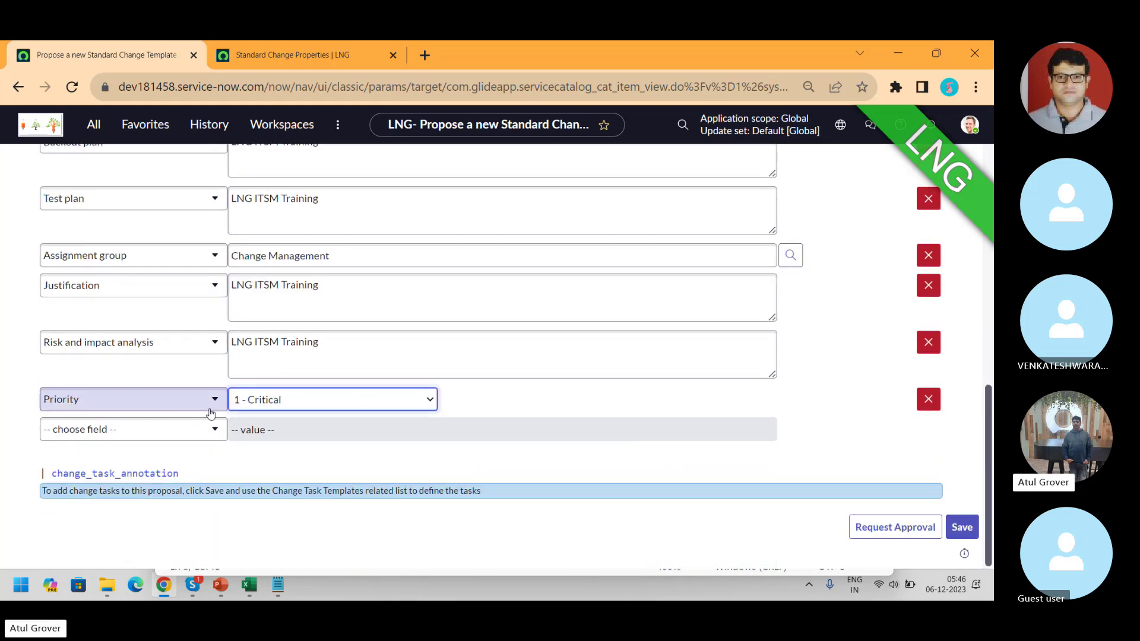
left_click(140, 431)
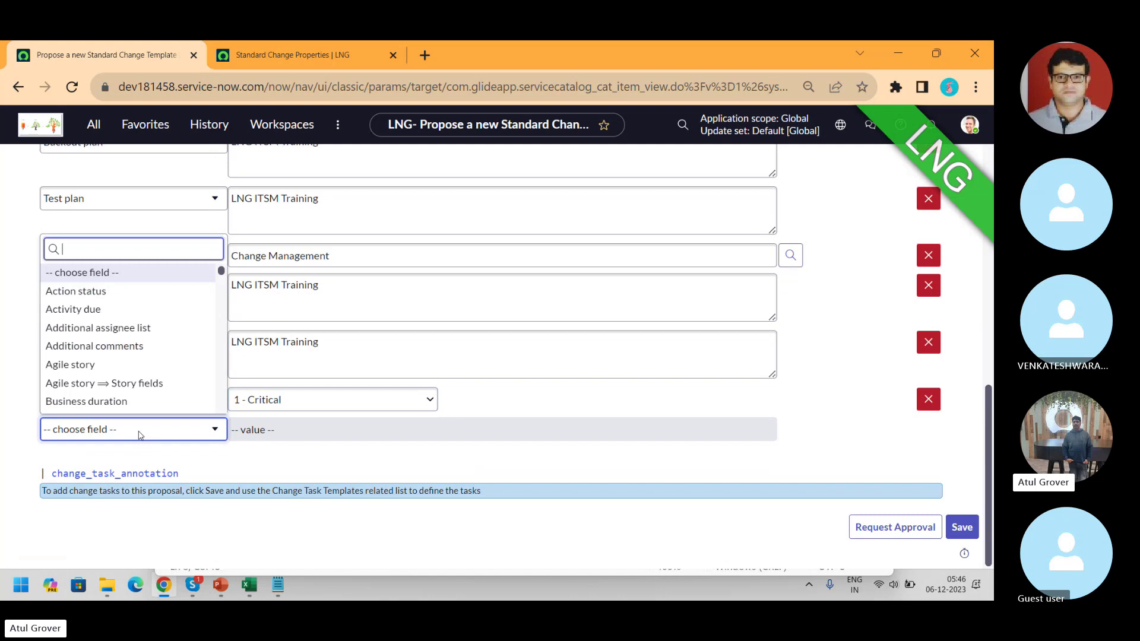
type("ris")
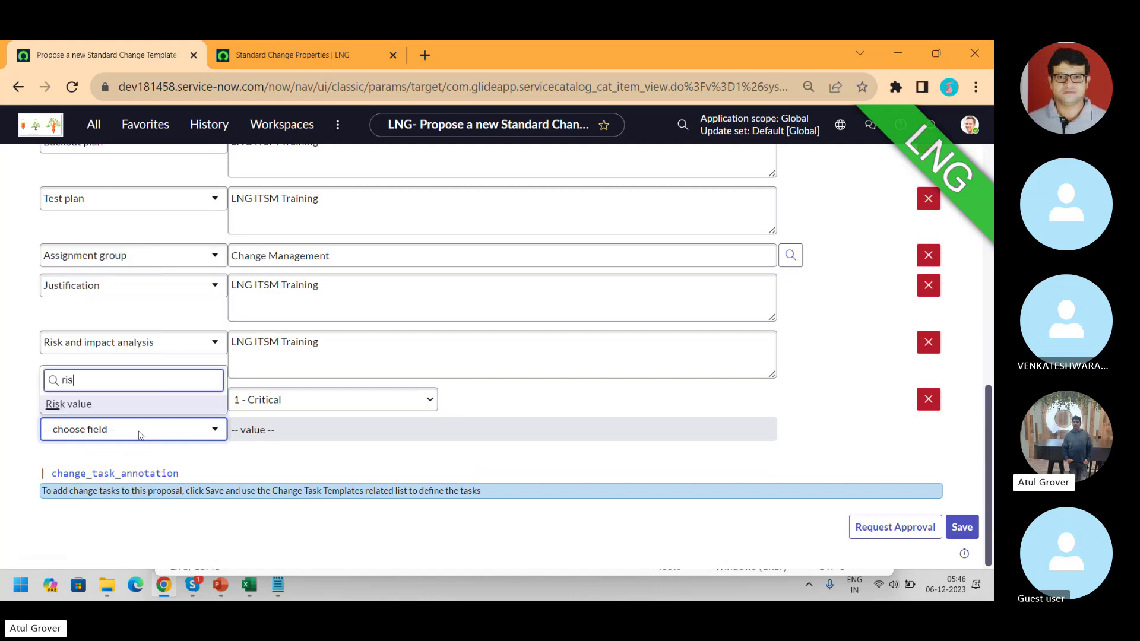
left_click(89, 406)
scroll(94, 410, "up", 2)
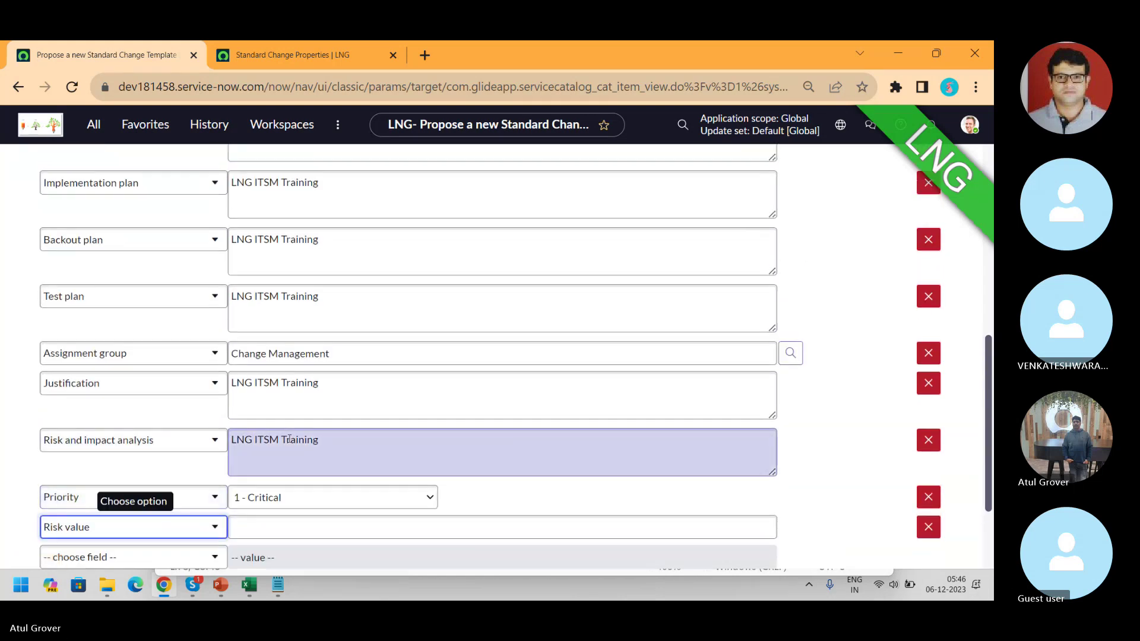
left_click(315, 524)
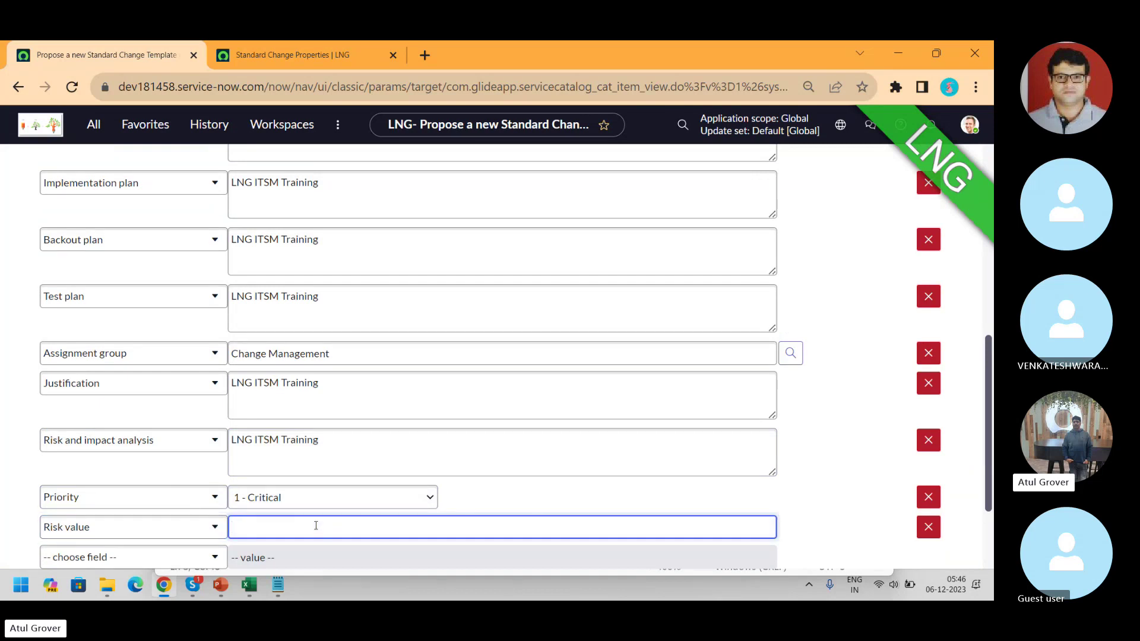
type("L")
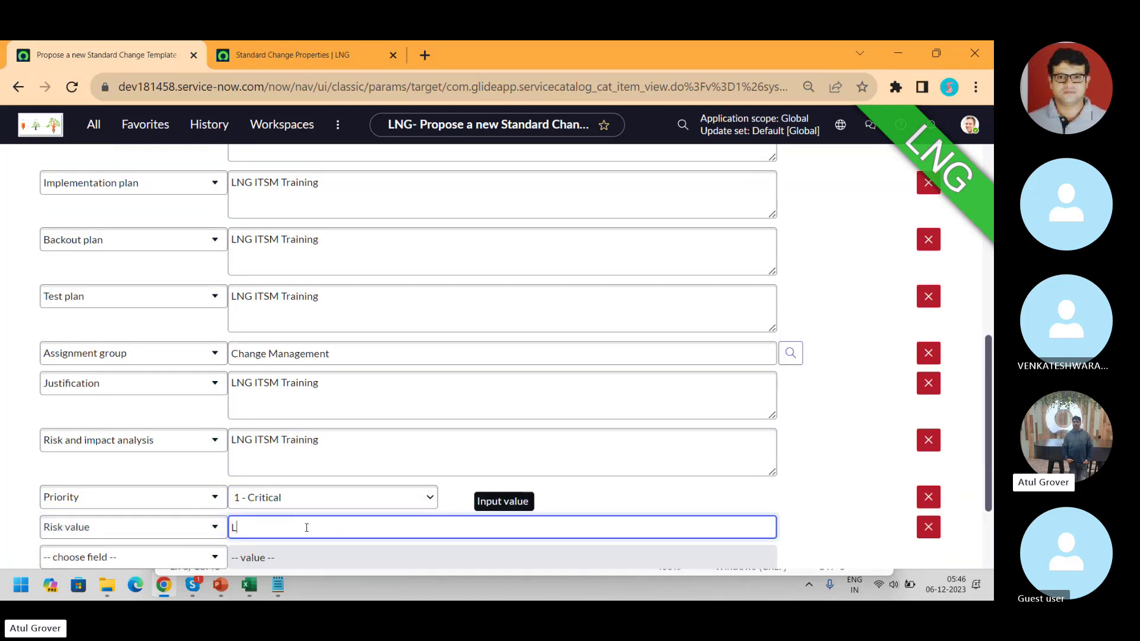
type("ow")
key("BackSpace")
key("BackSpace")
key("BackSpace")
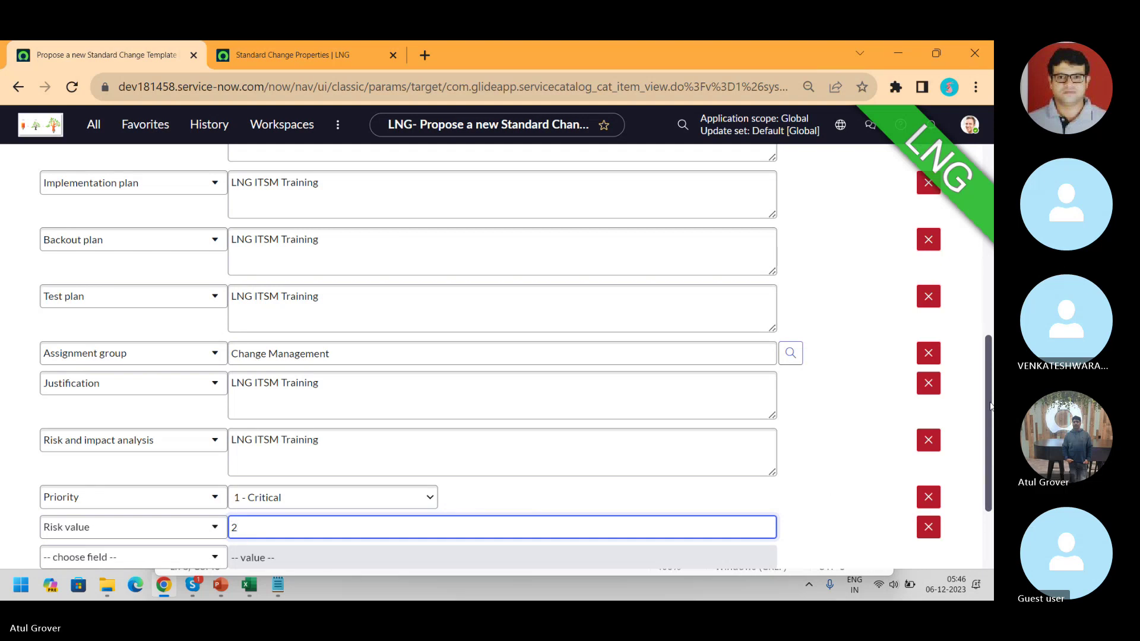
scroll(990, 405, "down", 3)
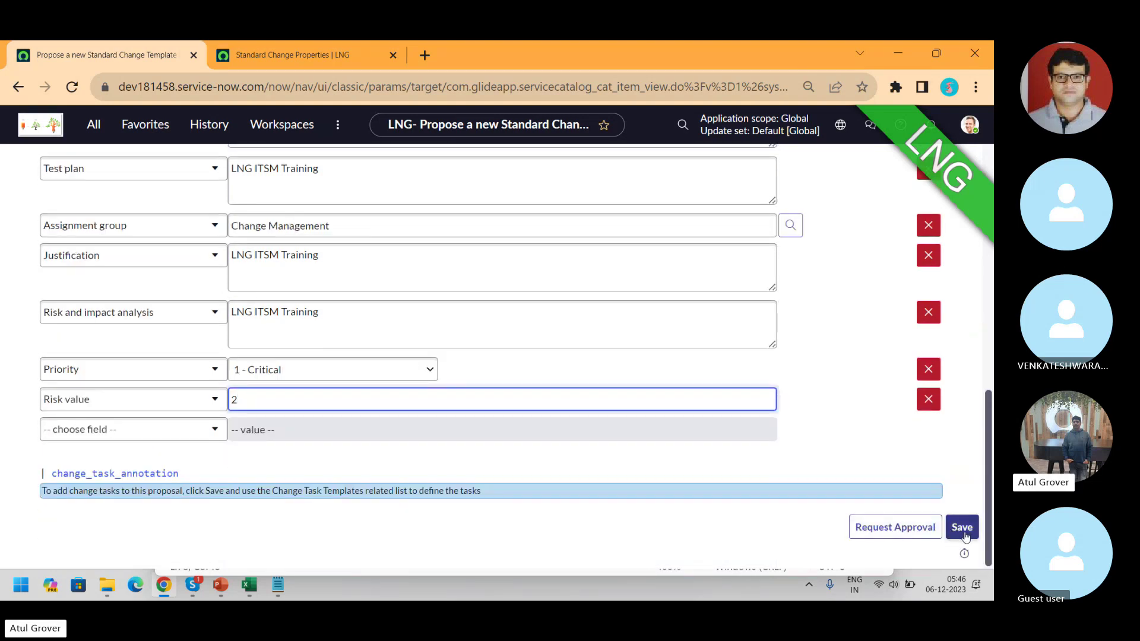
left_click(961, 528)
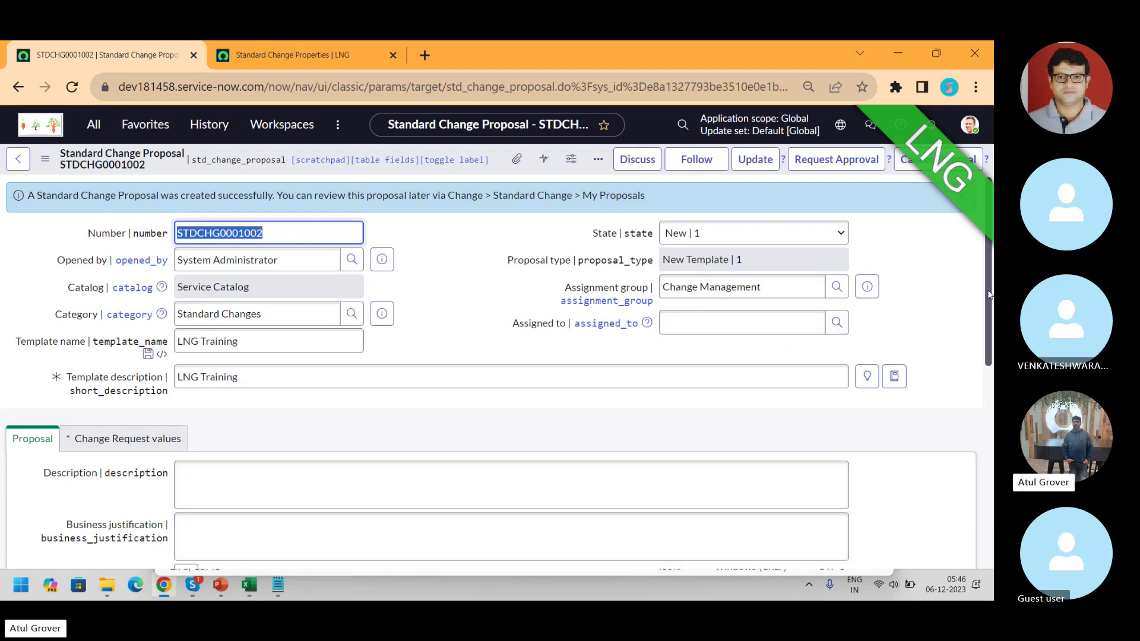
- Paste 'LNG ITSM Training' into STDCHG0001002's Description, which ends up entered twice
left_click_drag(988, 295, 991, 325)
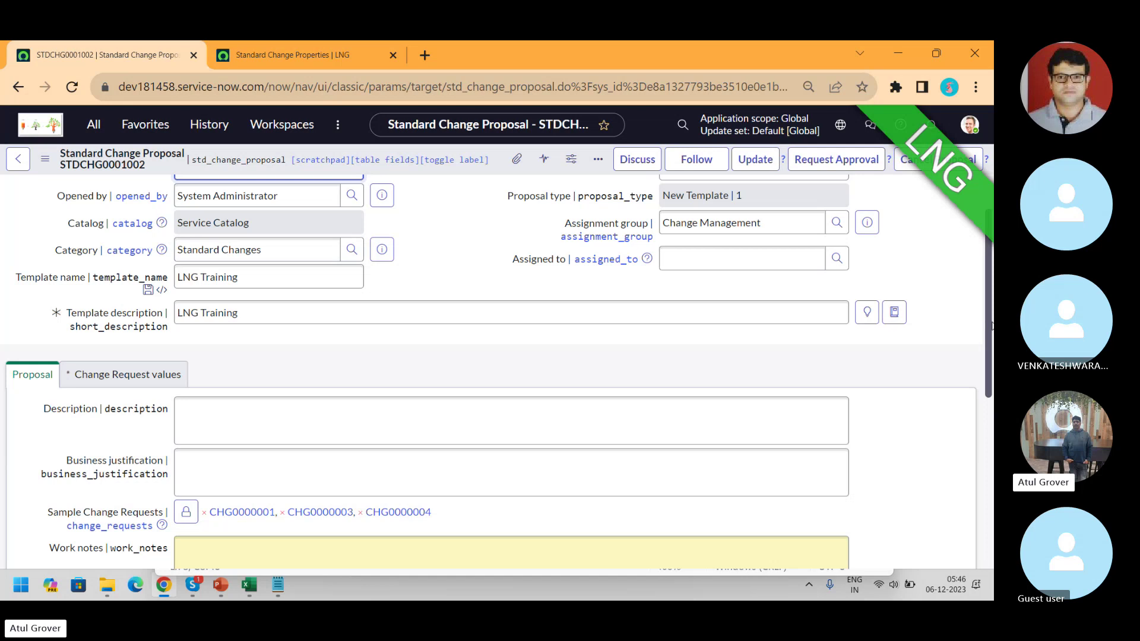
left_click_drag(510, 415, 185, 436)
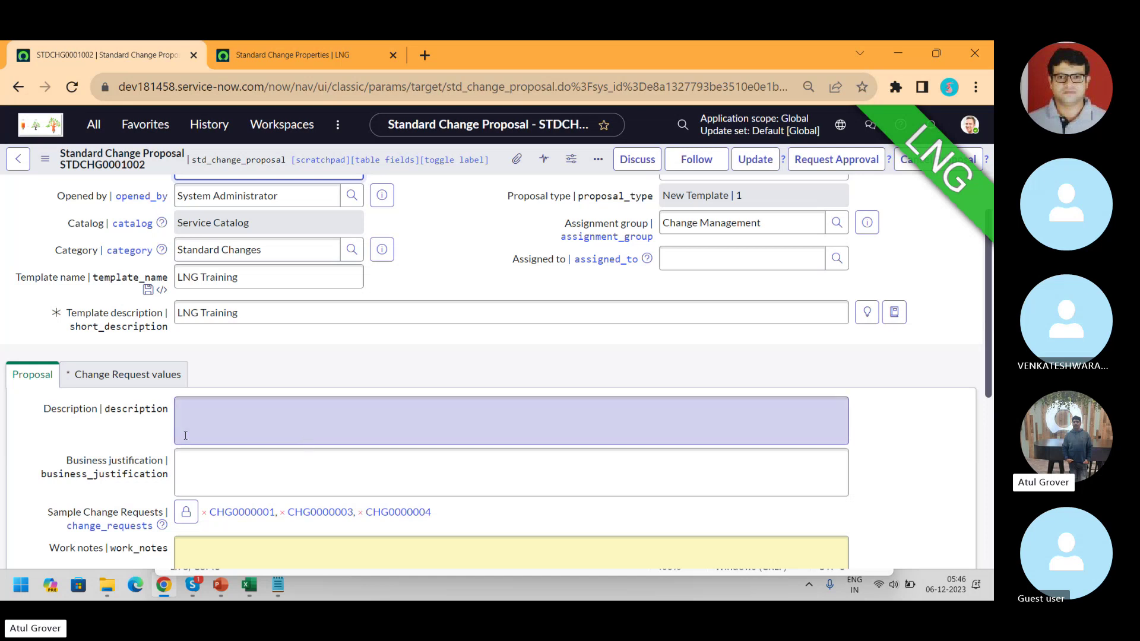
left_click_drag(323, 425, 305, 421)
type("LNG ITSM Training")
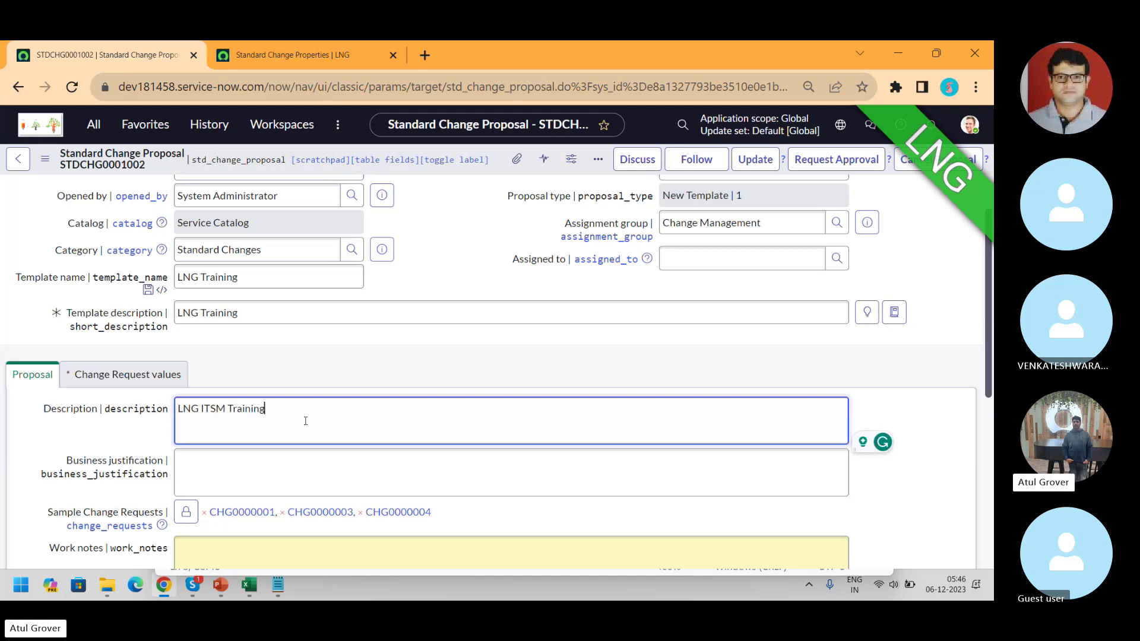
type("LNG ITSM Training")
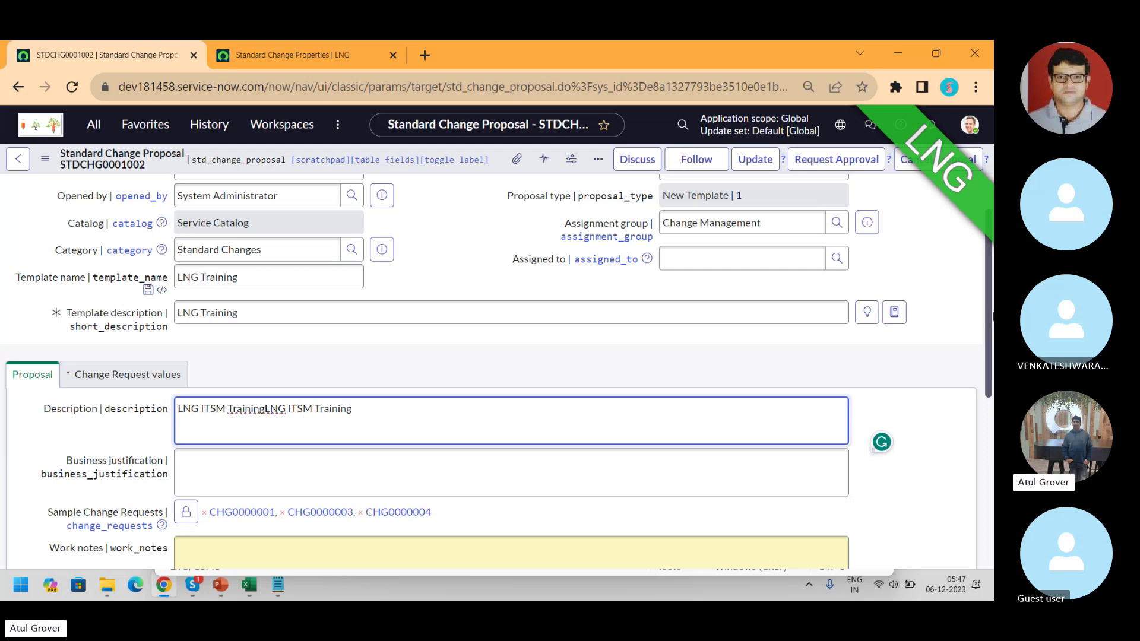
scroll(990, 304, "down", 2)
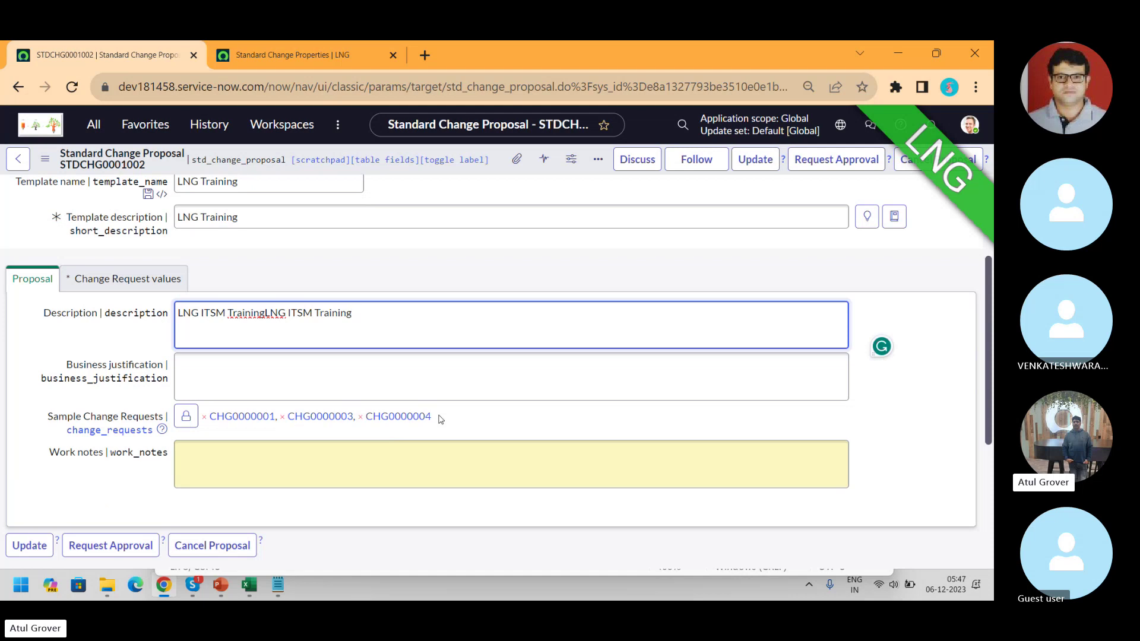
- Remove the Risk value row from STDCHG0001002's change request values and request approval
left_click(133, 281)
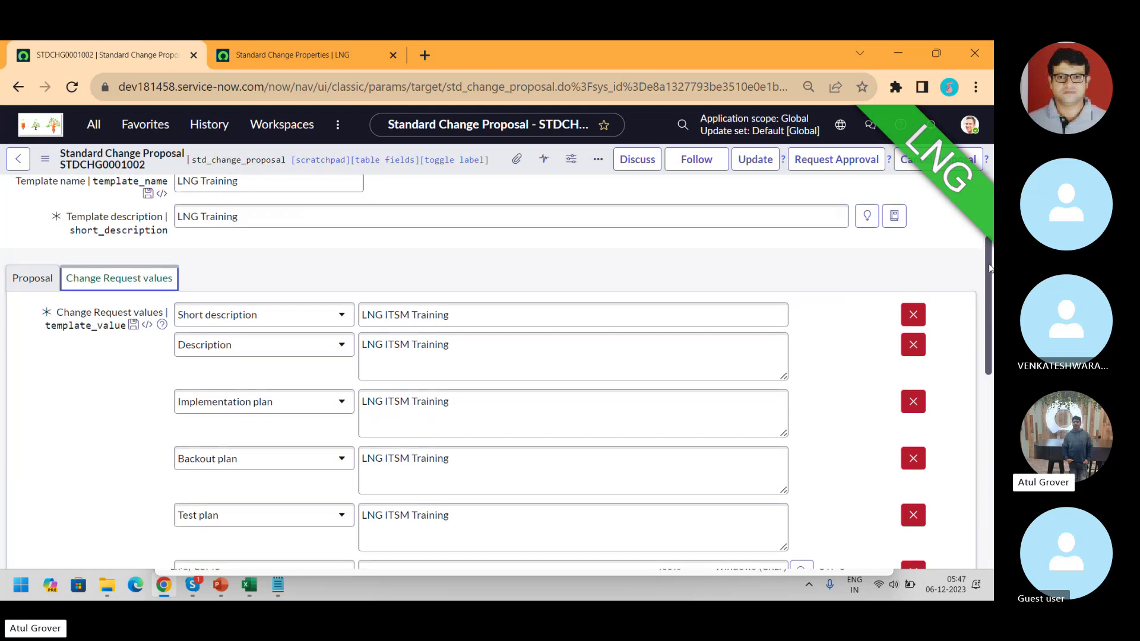
left_click_drag(990, 261, 991, 394)
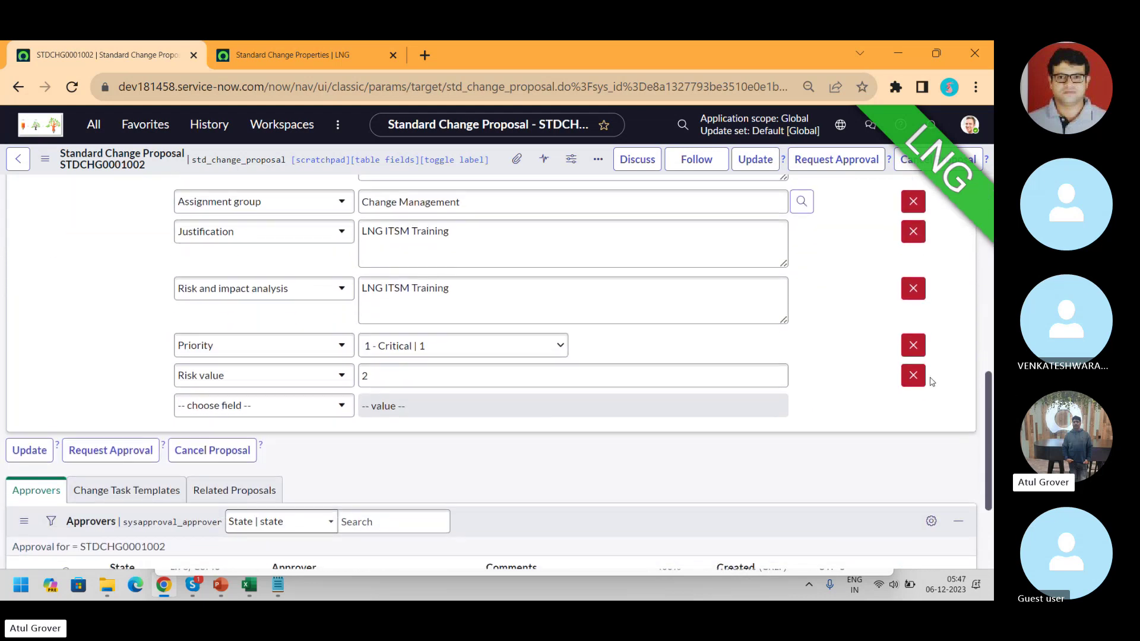
left_click(913, 381)
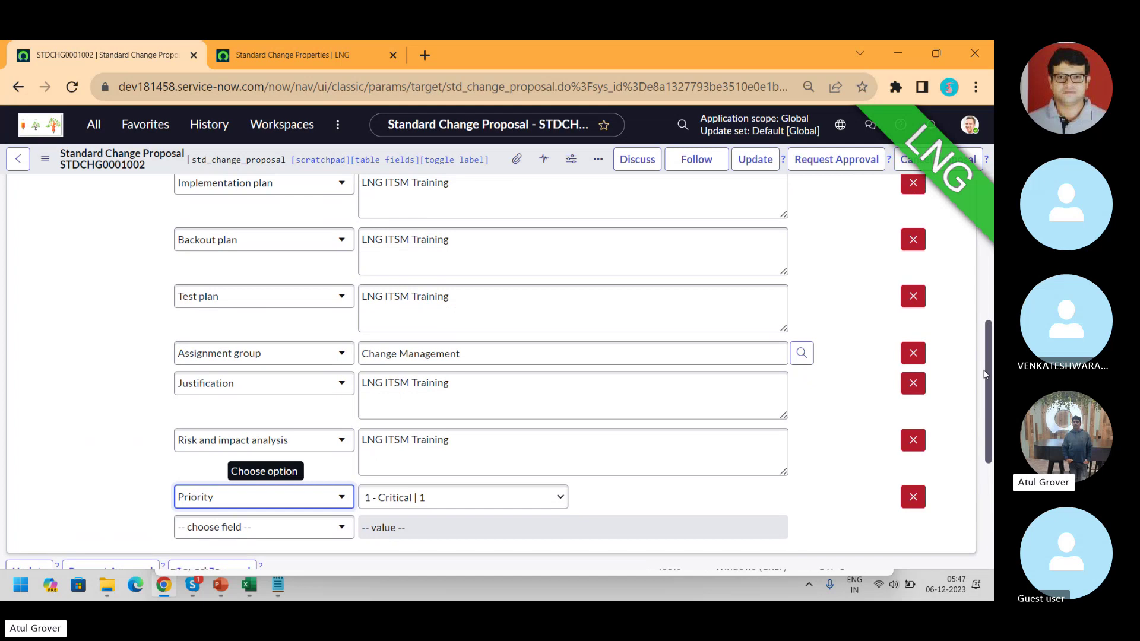
left_click_drag(989, 338, 990, 281)
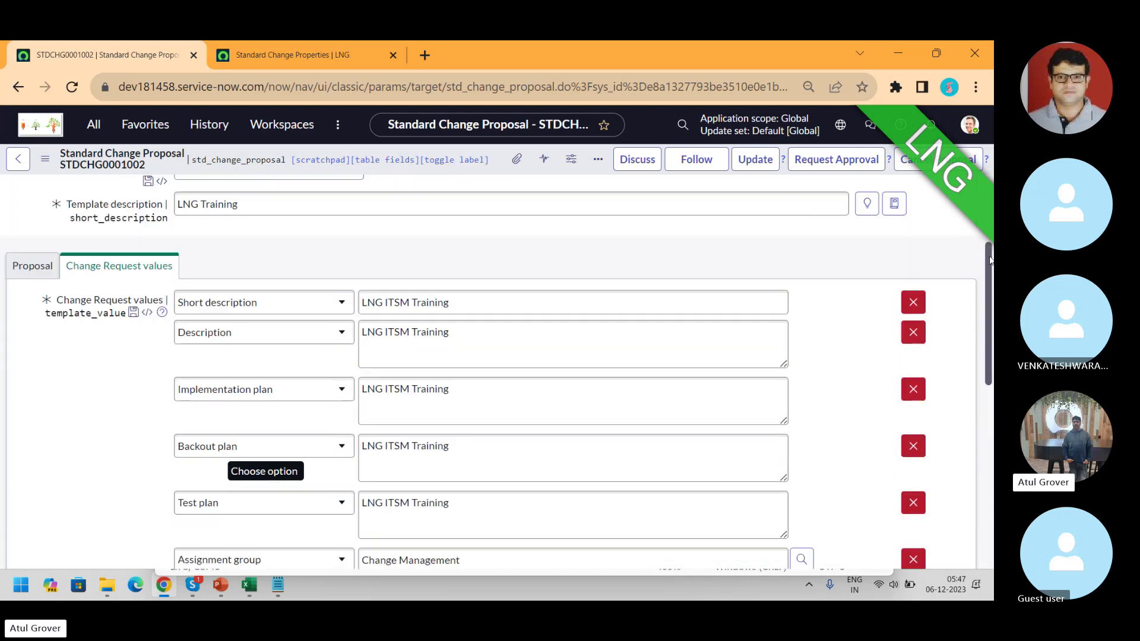
left_click(837, 165)
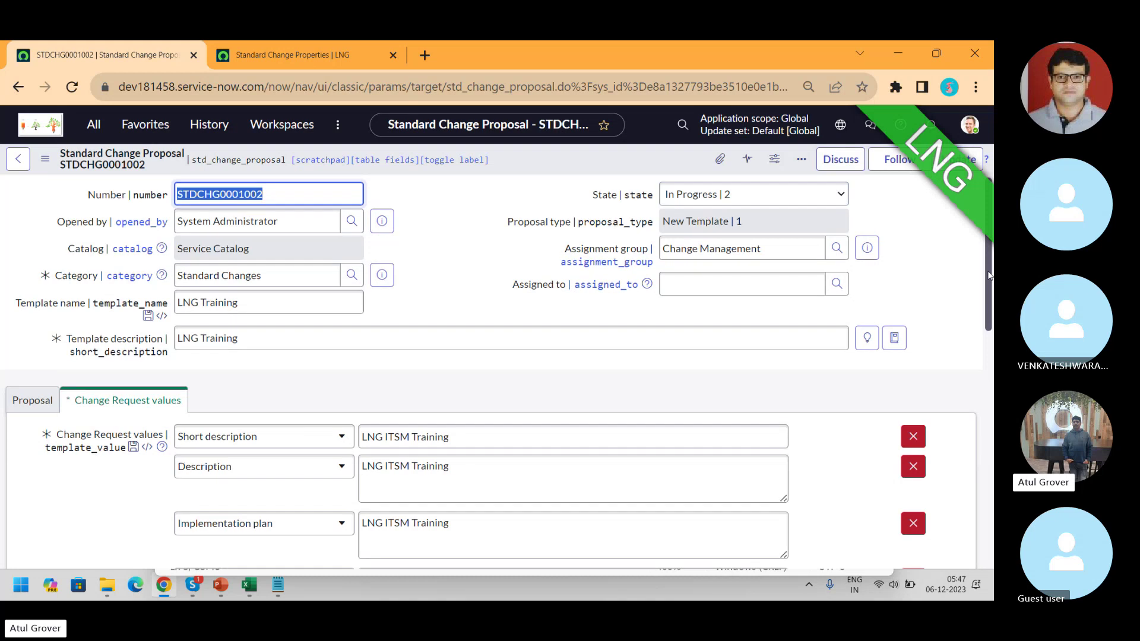
- Approve the requested Change Manager approval in STDCHG0001002's Approvers list
left_click_drag(989, 268, 975, 549)
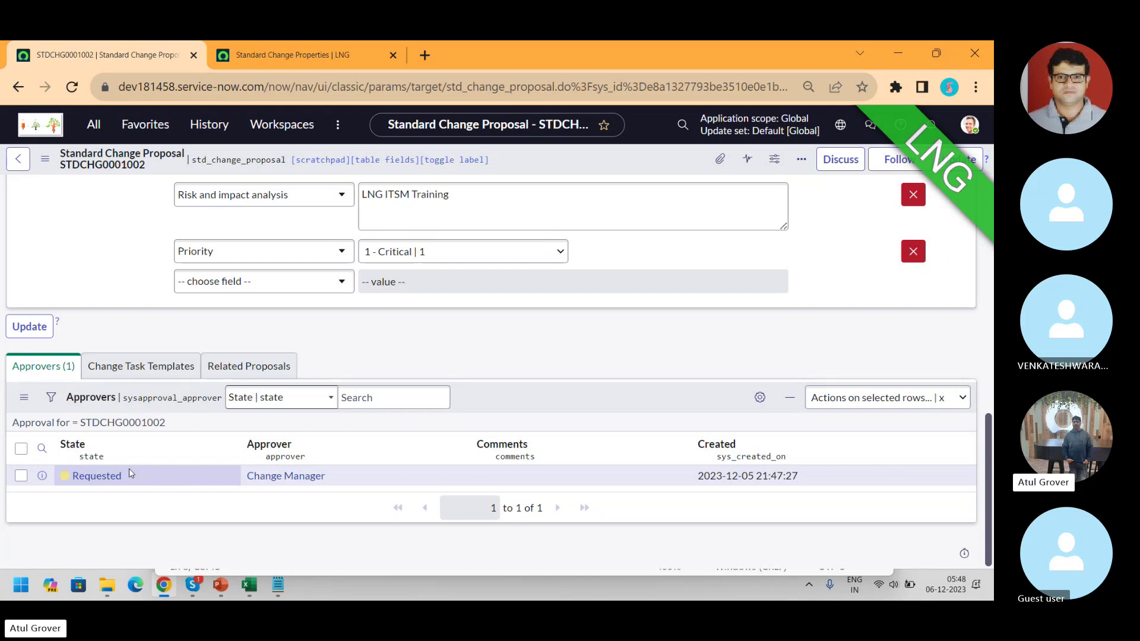
right_click(104, 481)
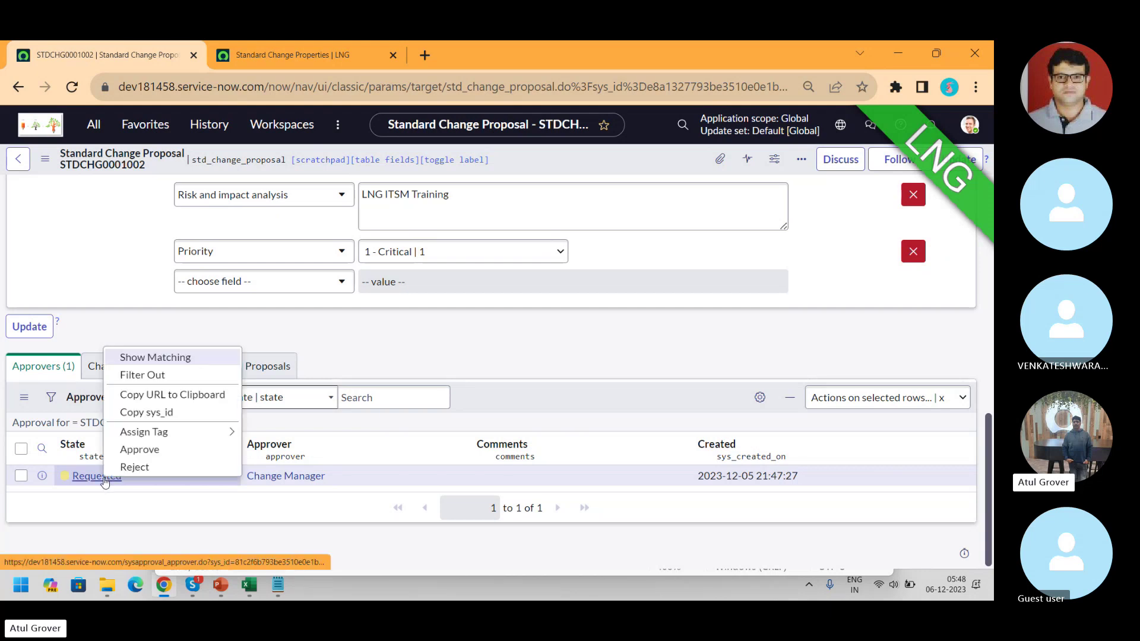
left_click(143, 452)
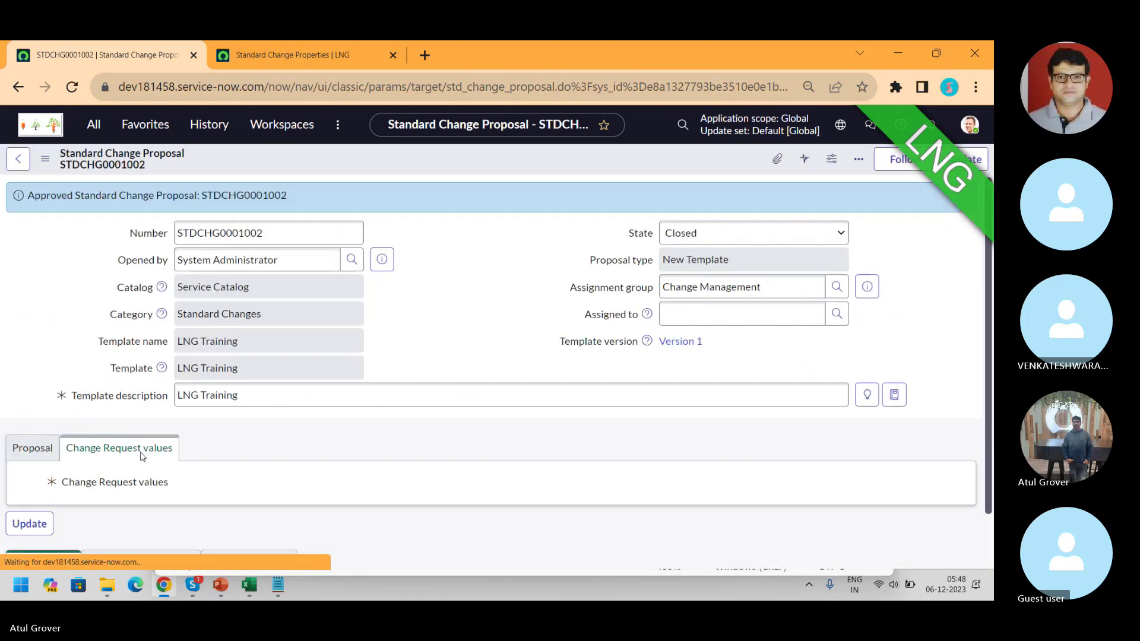
double_click(530, 381)
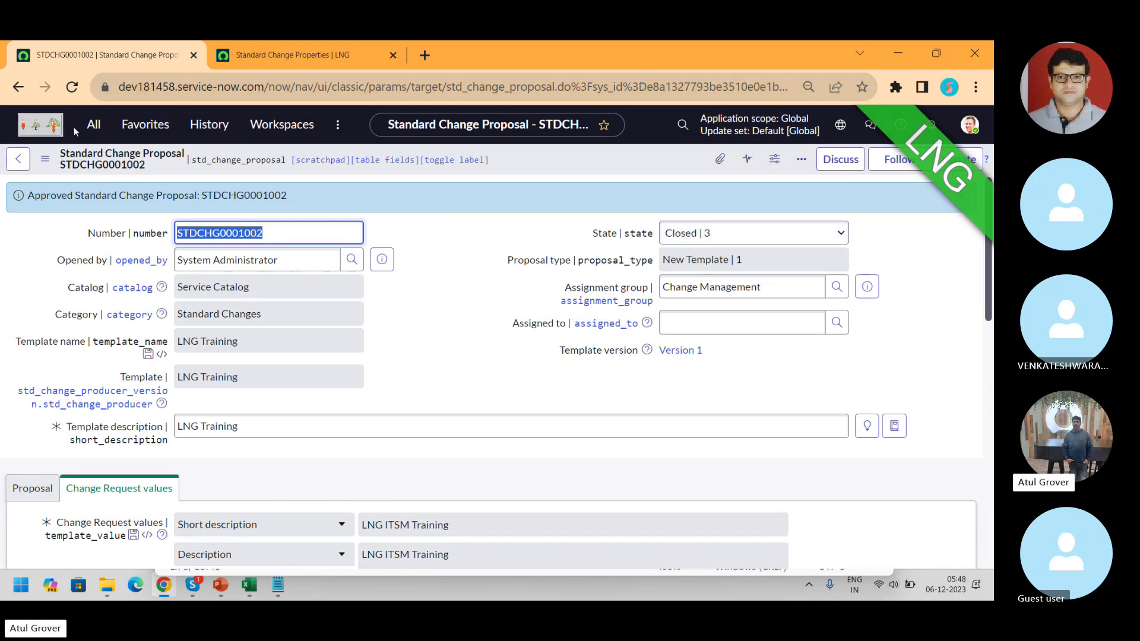
- Create standard change CHG0030032 from the LNG Training template in a new tab
left_click(93, 124)
type("change")
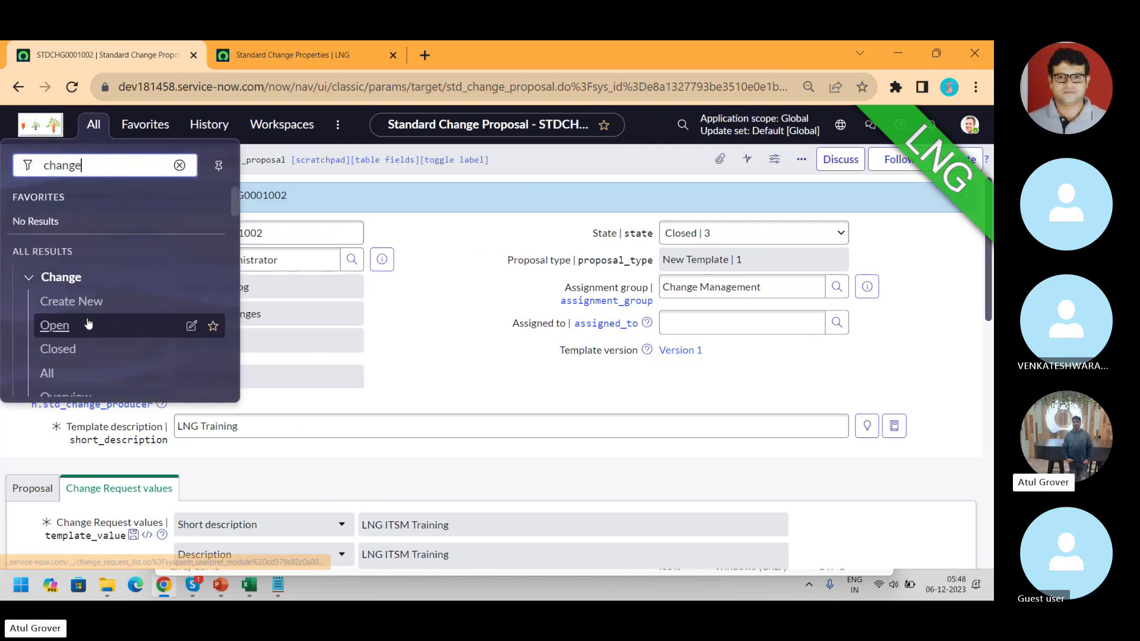
middle_click(82, 304)
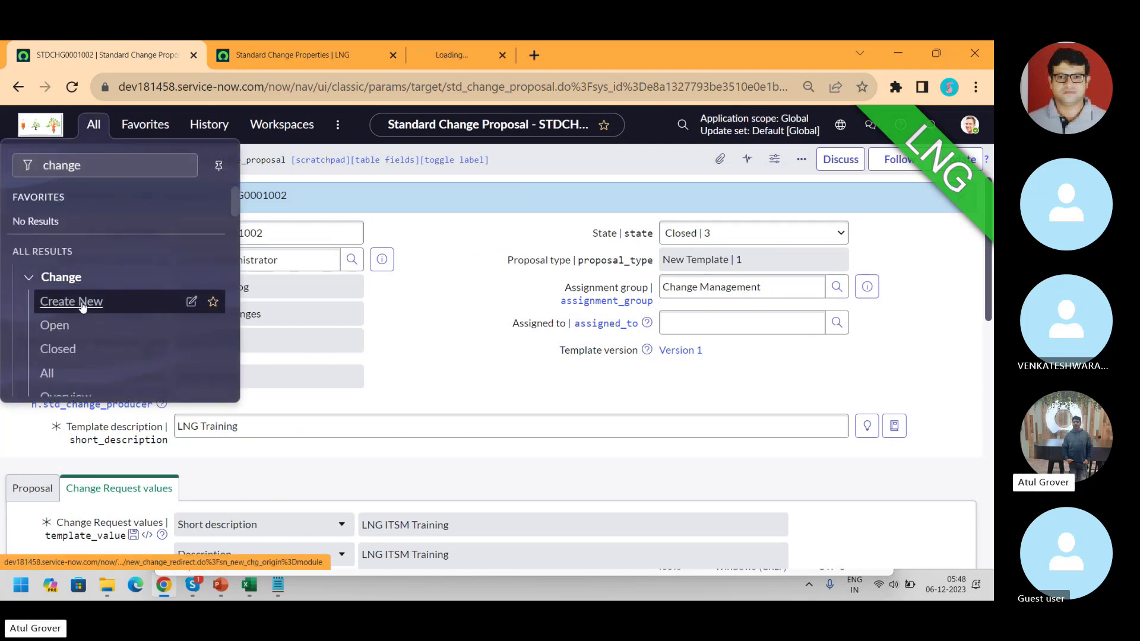
left_click(489, 56)
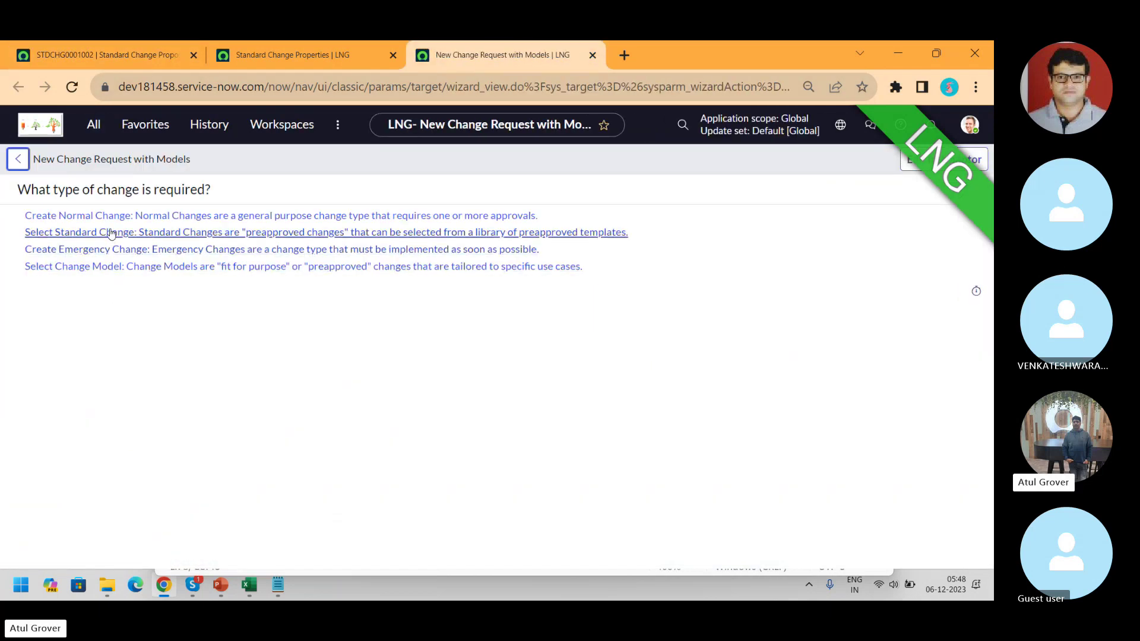
left_click(132, 233)
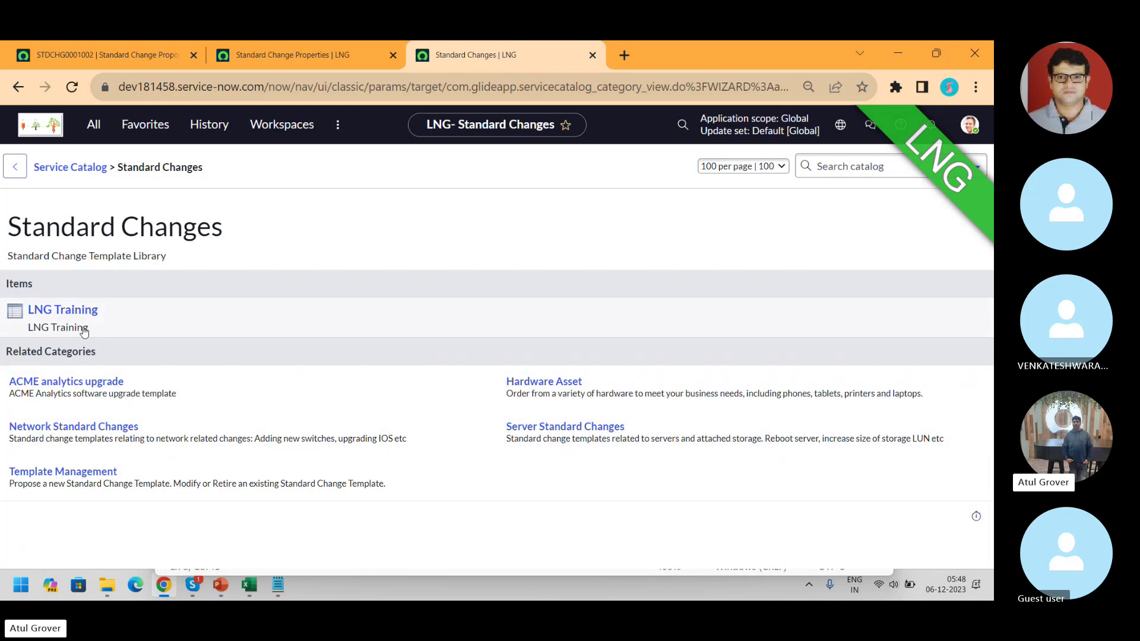
left_click(51, 311)
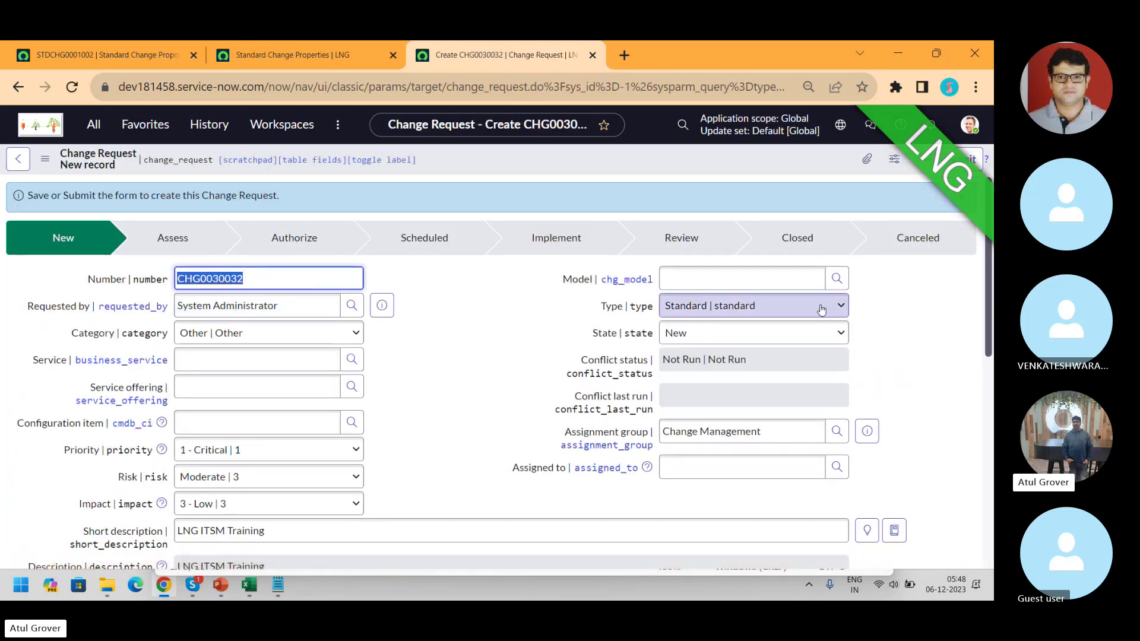
- Review CHG0030032's planning fields, then return to the Standard Change Properties page
left_click_drag(989, 277, 983, 490)
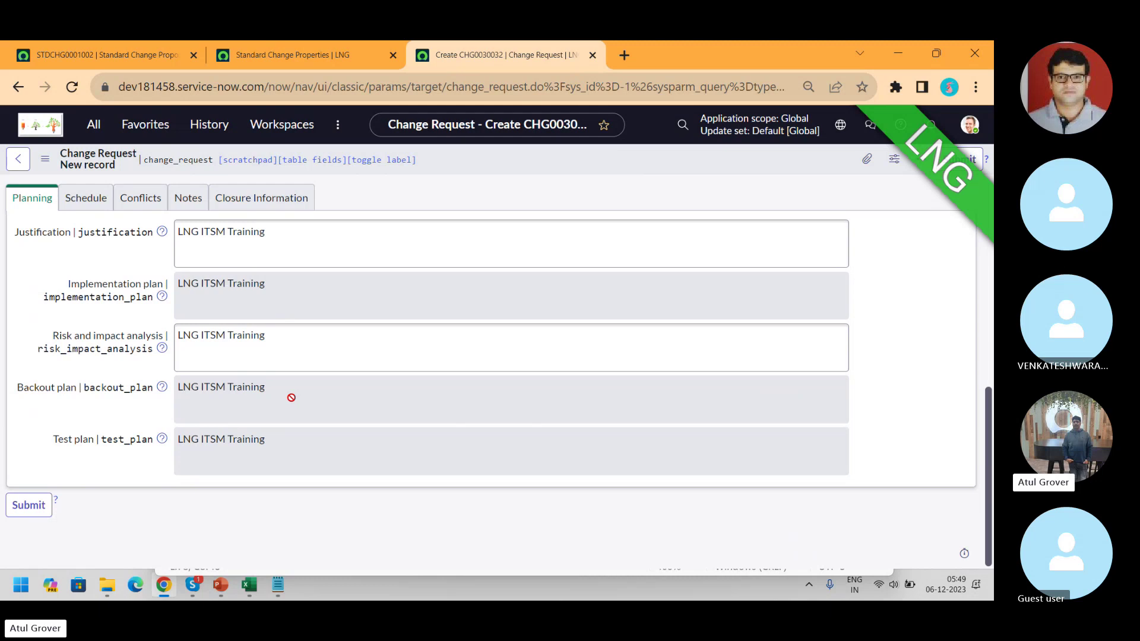
left_click(295, 52)
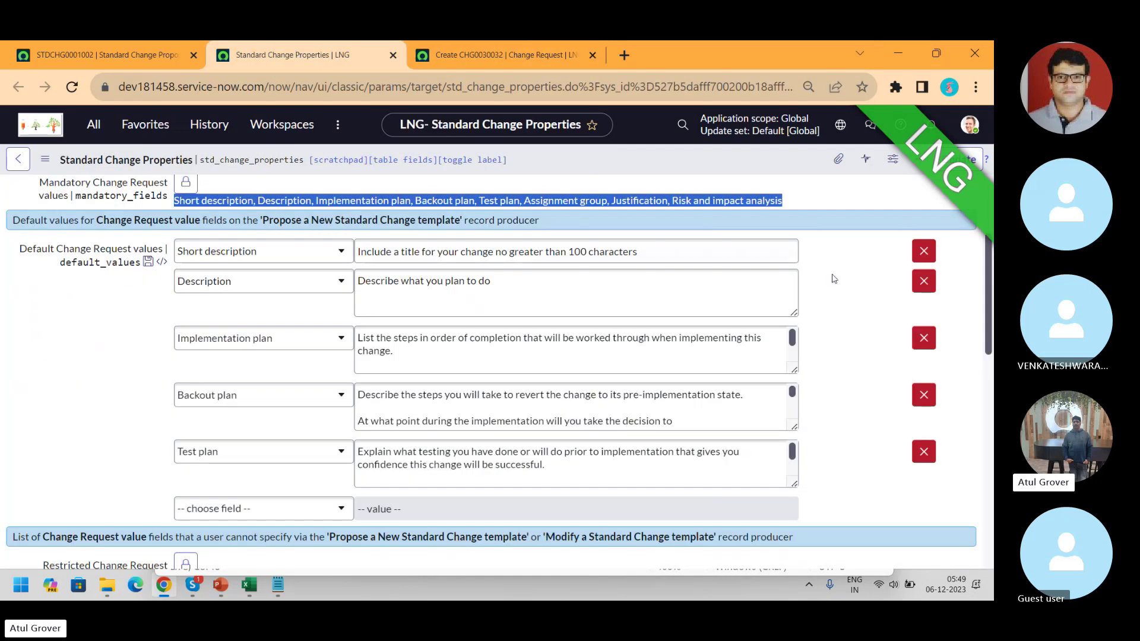
left_click_drag(989, 264, 991, 365)
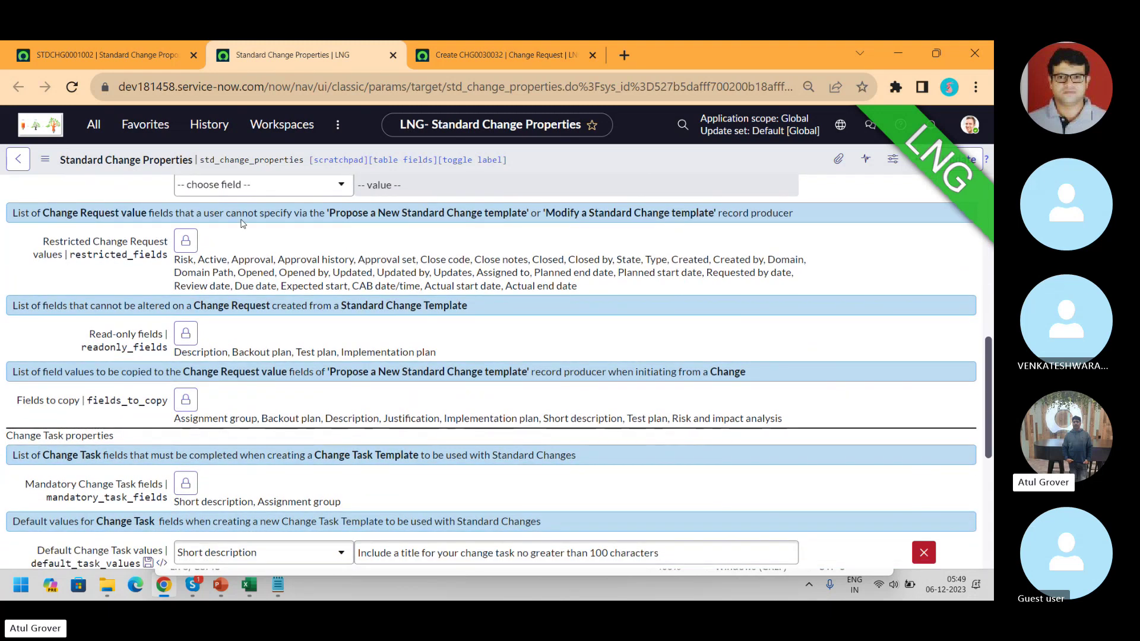
left_click_drag(321, 213, 533, 223)
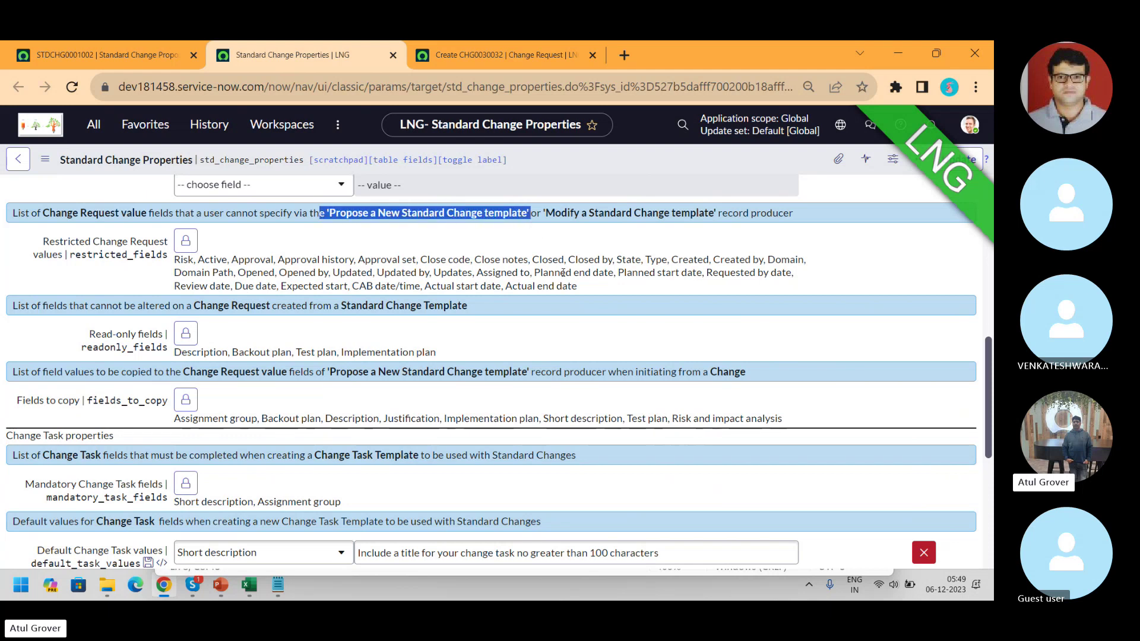
left_click_drag(577, 286, 174, 260)
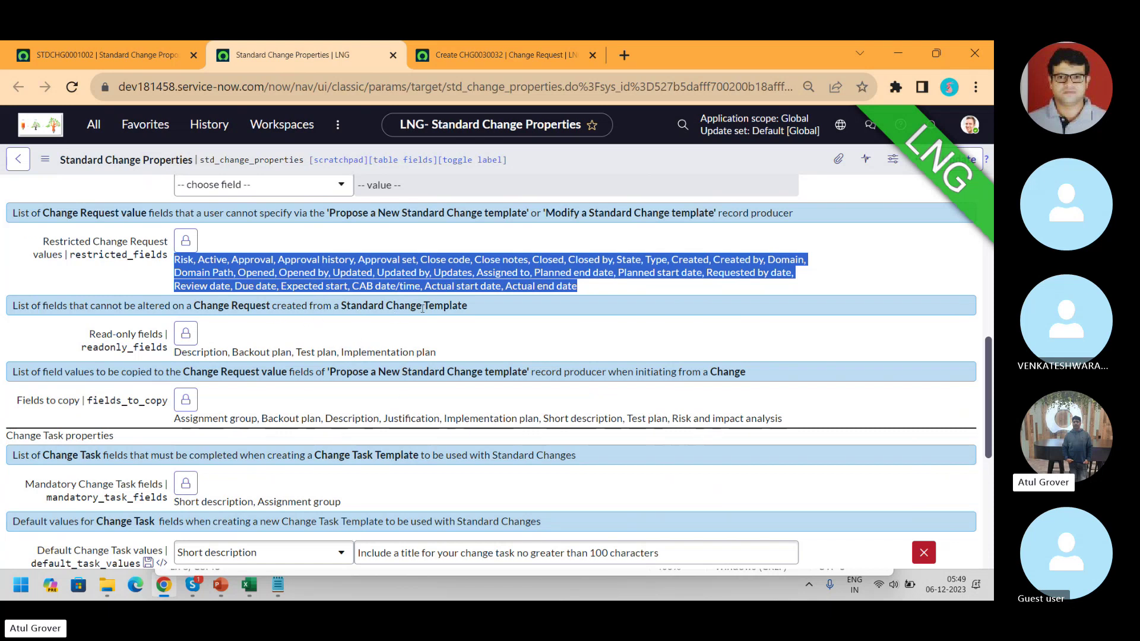
left_click_drag(446, 354, 176, 353)
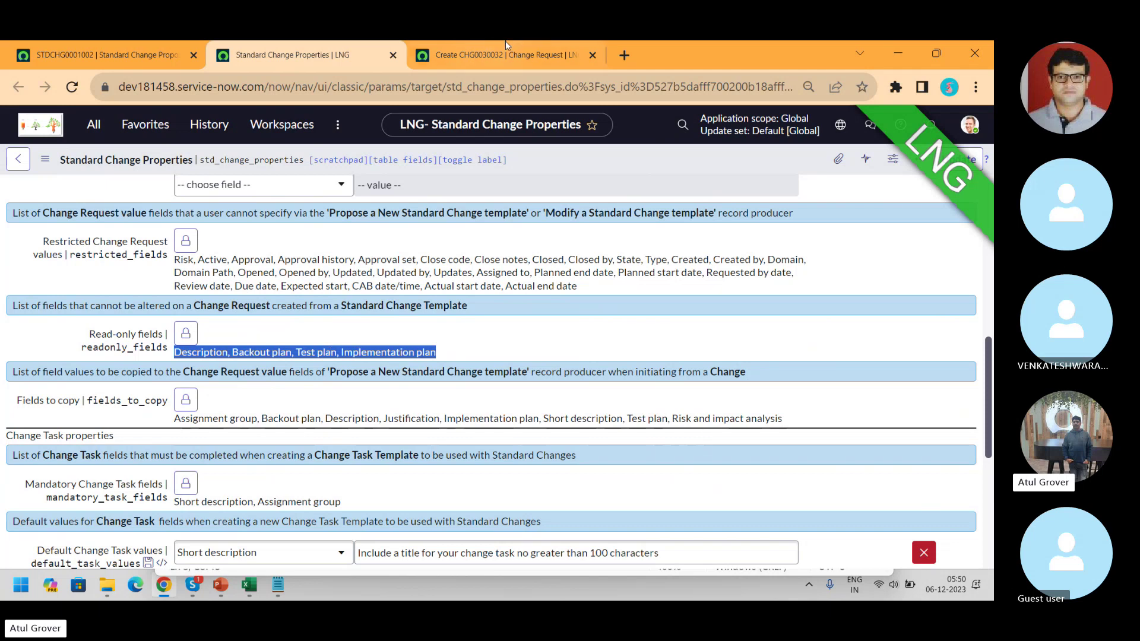
- Review CHG0030032's locked plan fields, then switch to the Skype call
left_click(513, 55)
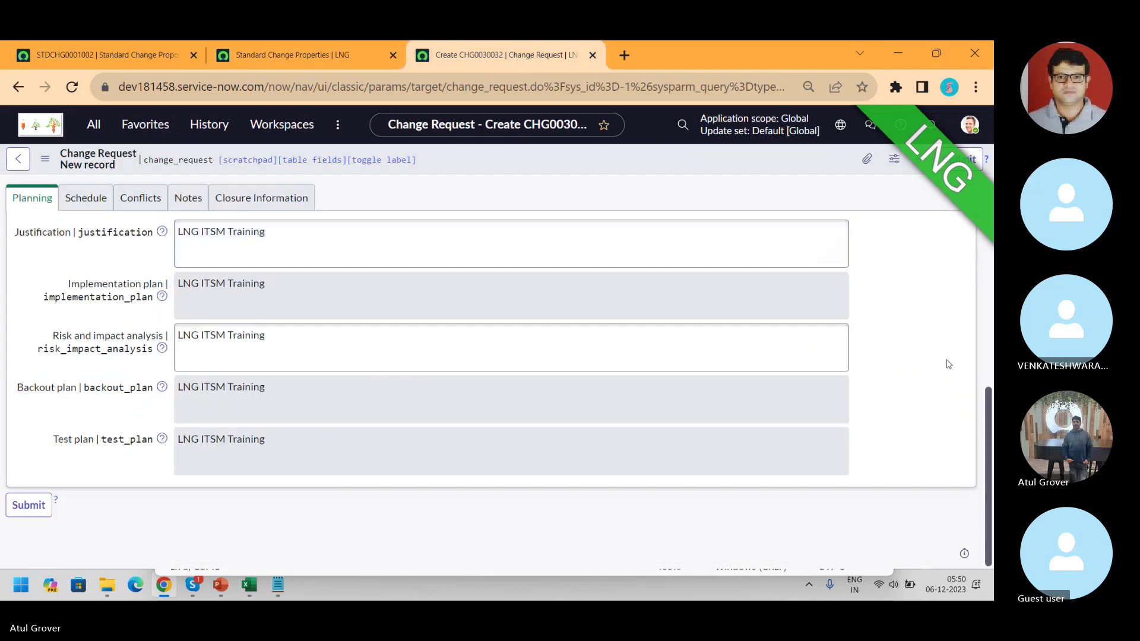
scroll(396, 304, "up", 3)
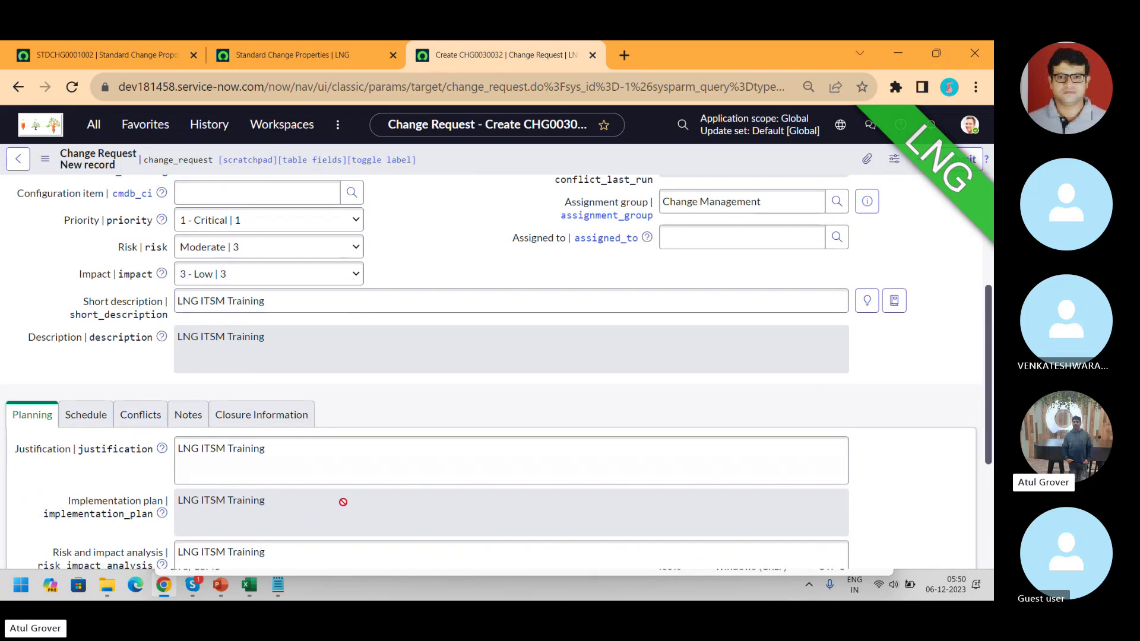
scroll(393, 454, "down", 3)
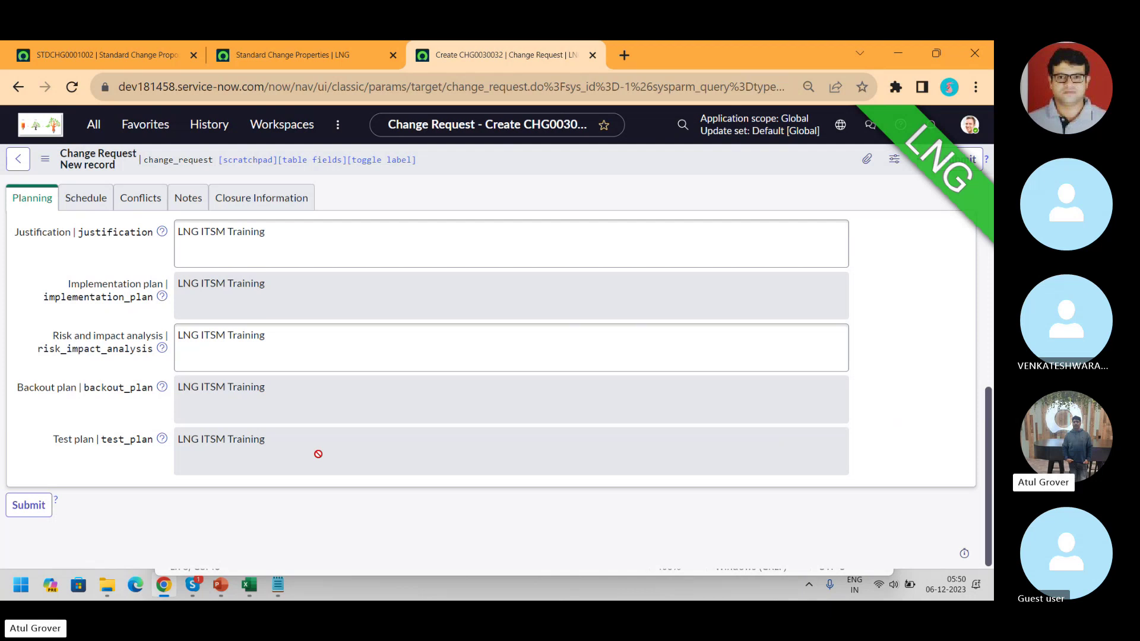
key("alt+Tab")
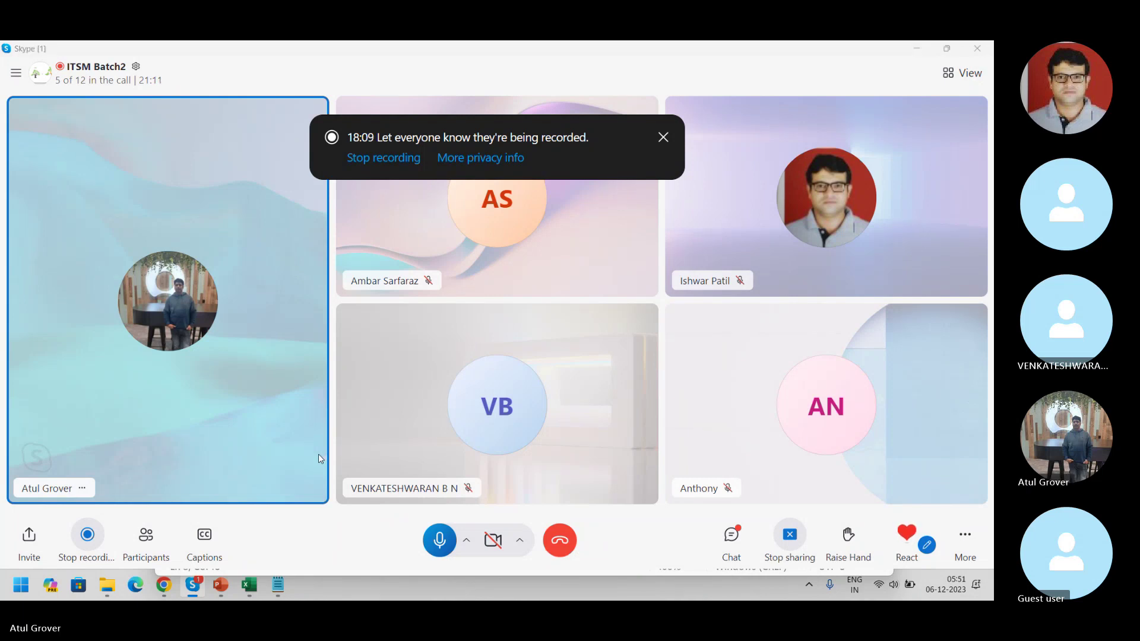
- Switch from the Skype call back to the CHG0030032 form in the browser
key("alt+Tab")
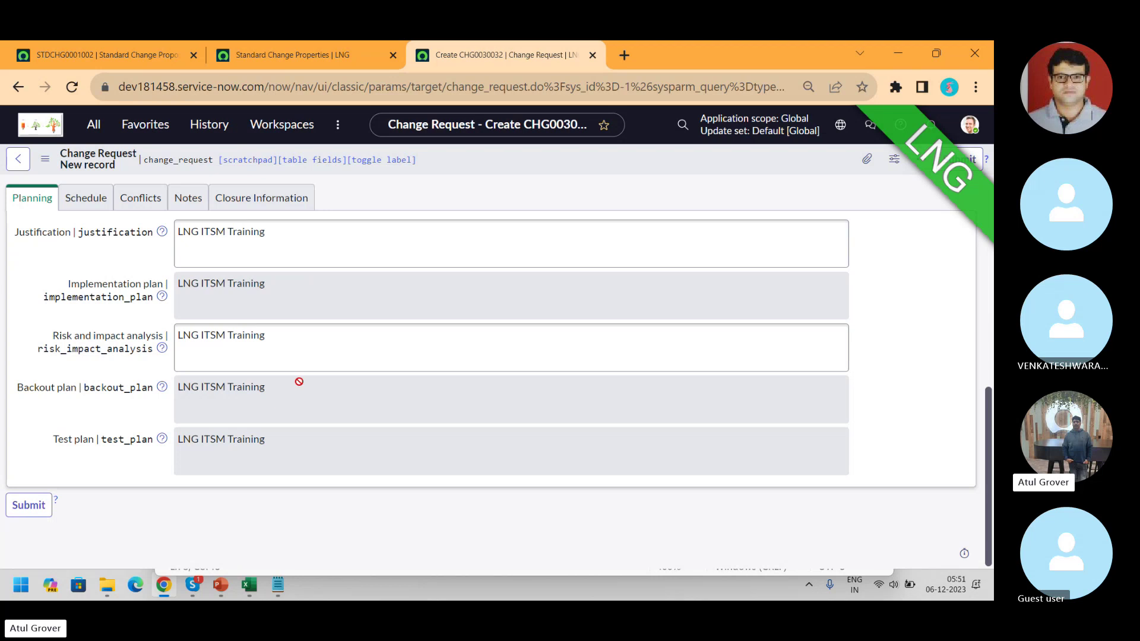
- Open the Change > Open list of 102 active change requests in a new tab
left_click(300, 59)
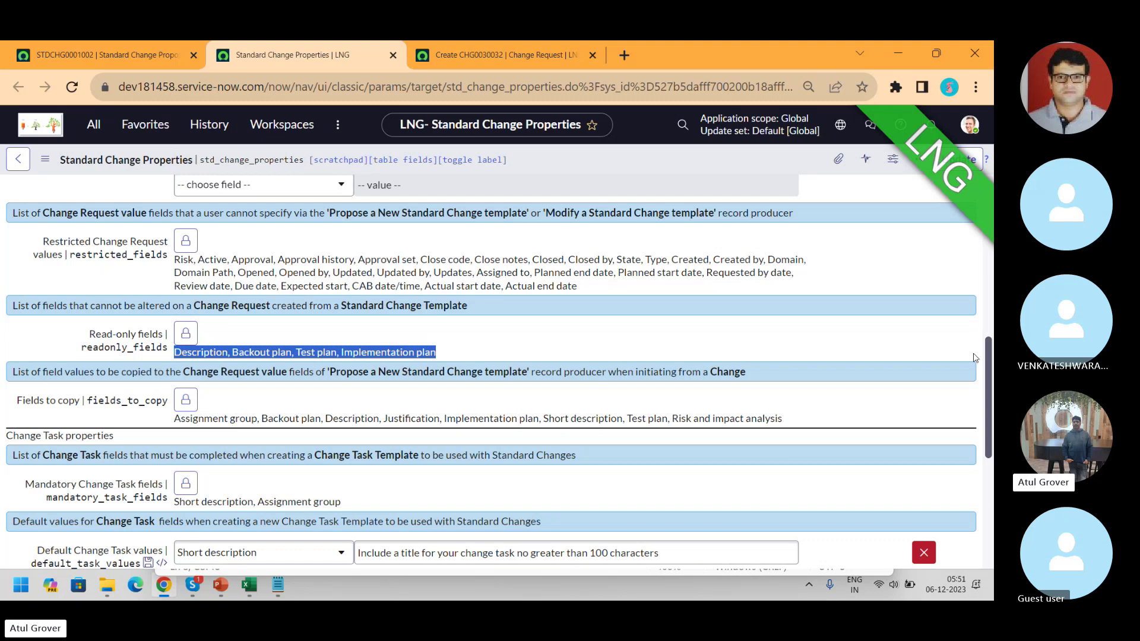
left_click(109, 55)
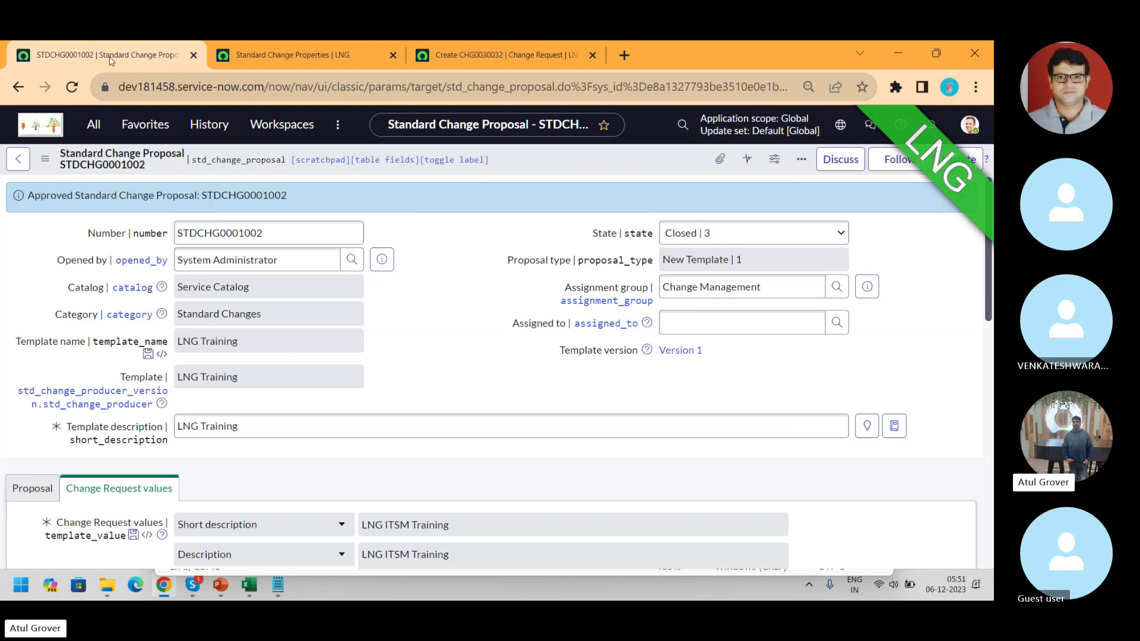
left_click(96, 135)
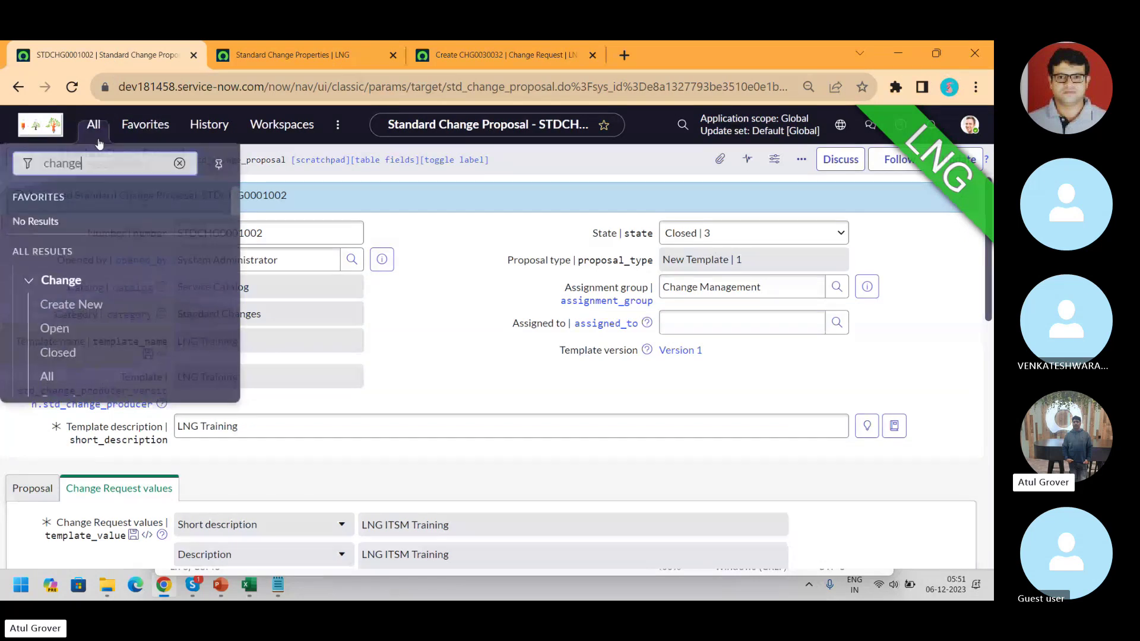
middle_click(62, 327)
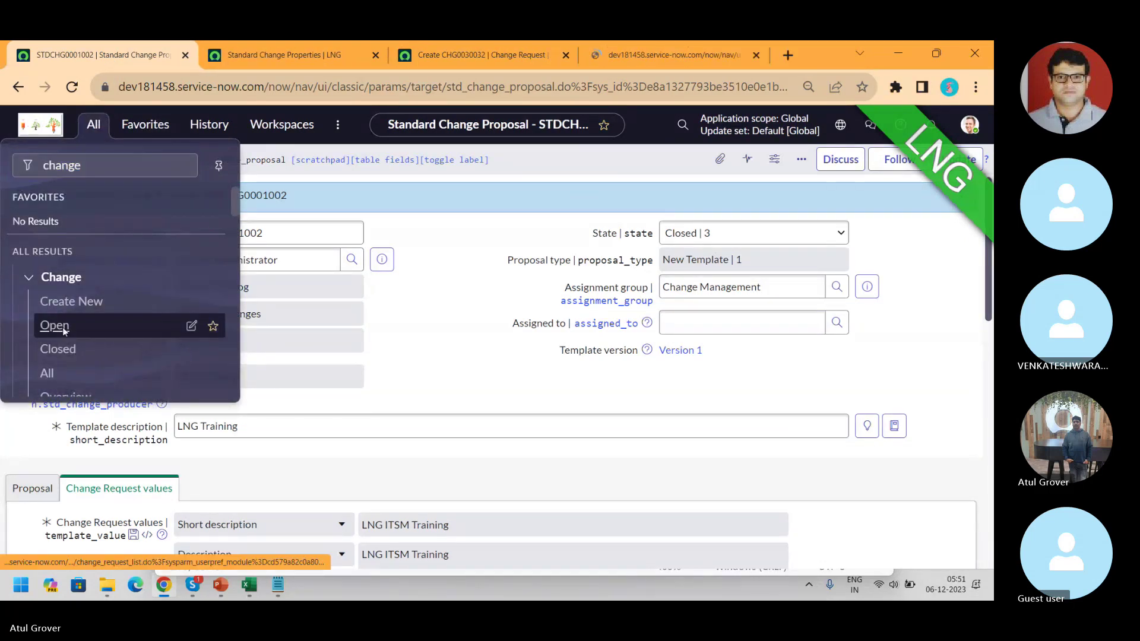
left_click(653, 58)
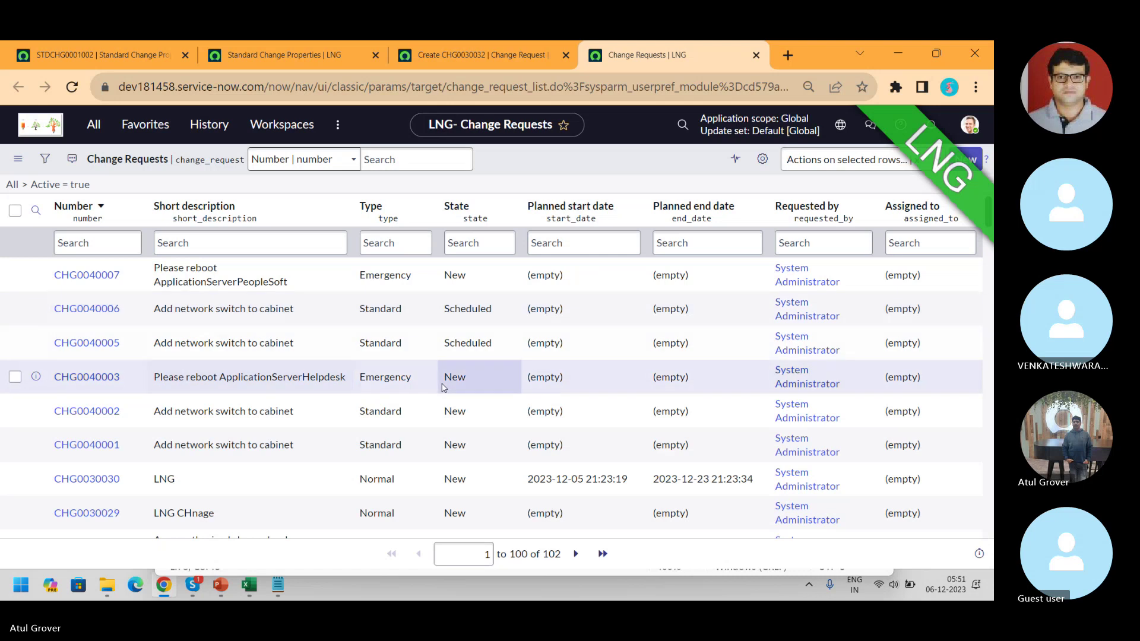
- Propose a standard change template from change CHG0030014, prefilled with 'Restart web server'
scroll(238, 297, "down", 6)
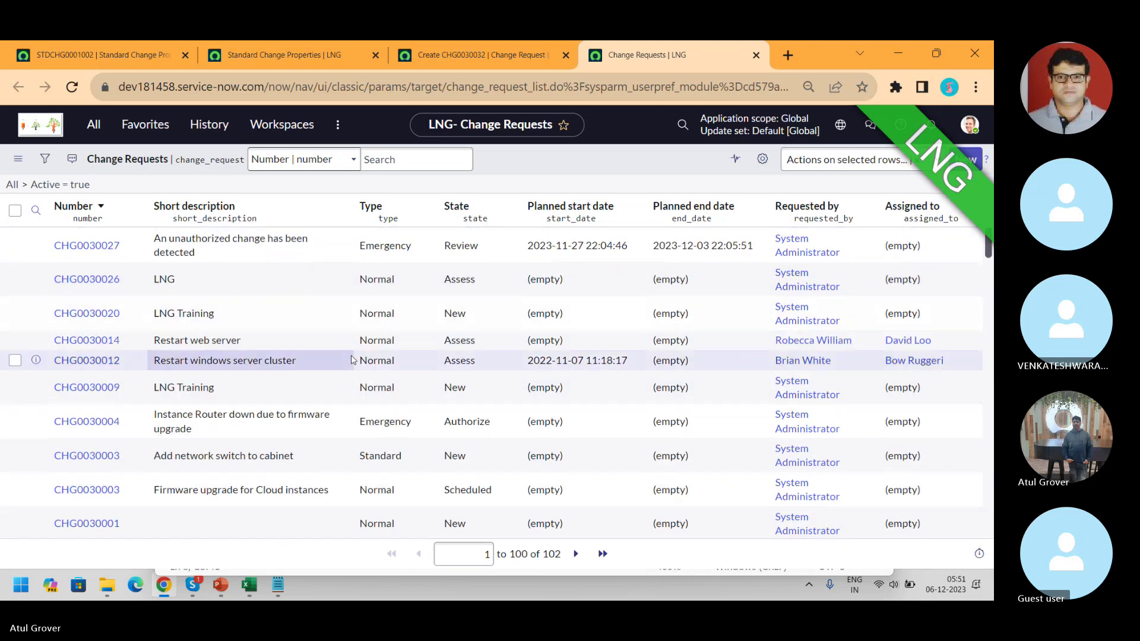
left_click(95, 341)
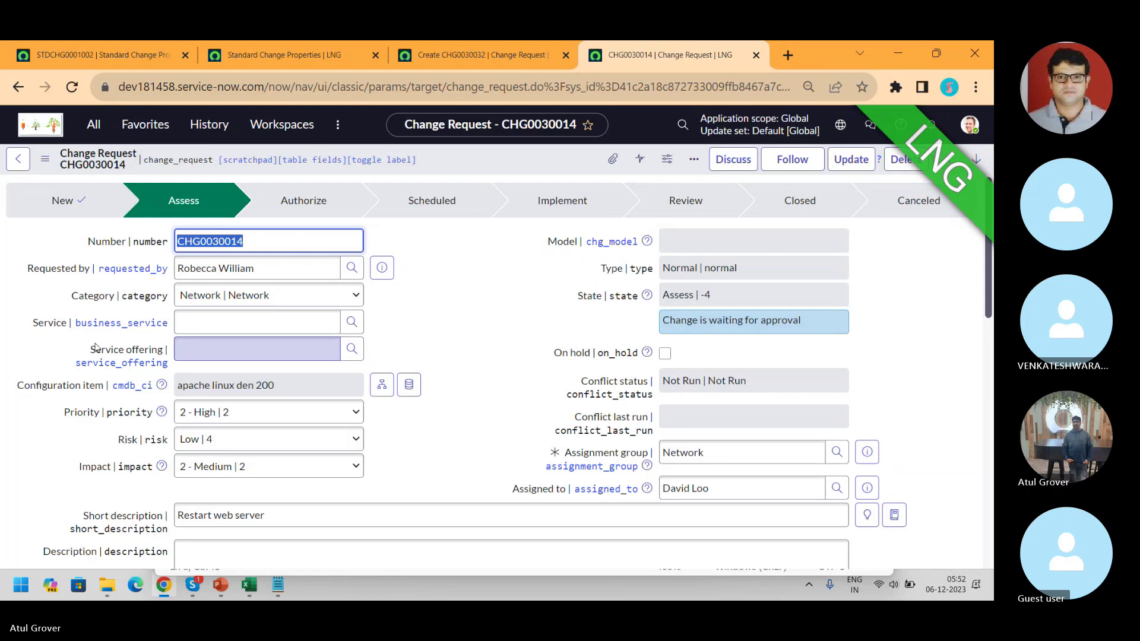
right_click(433, 173)
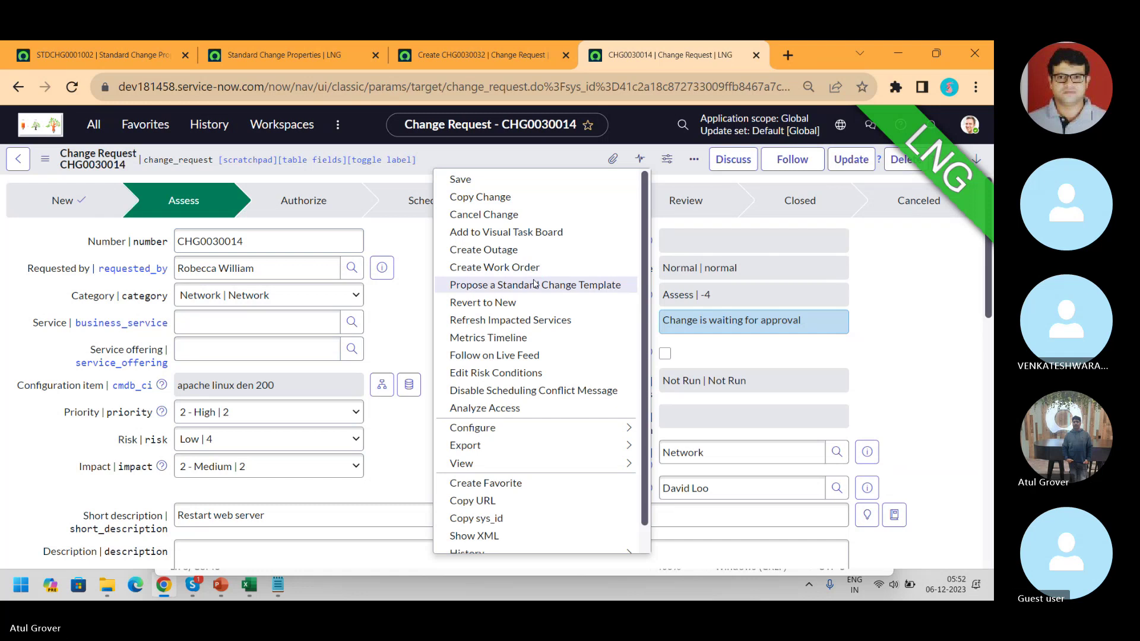
left_click(534, 283)
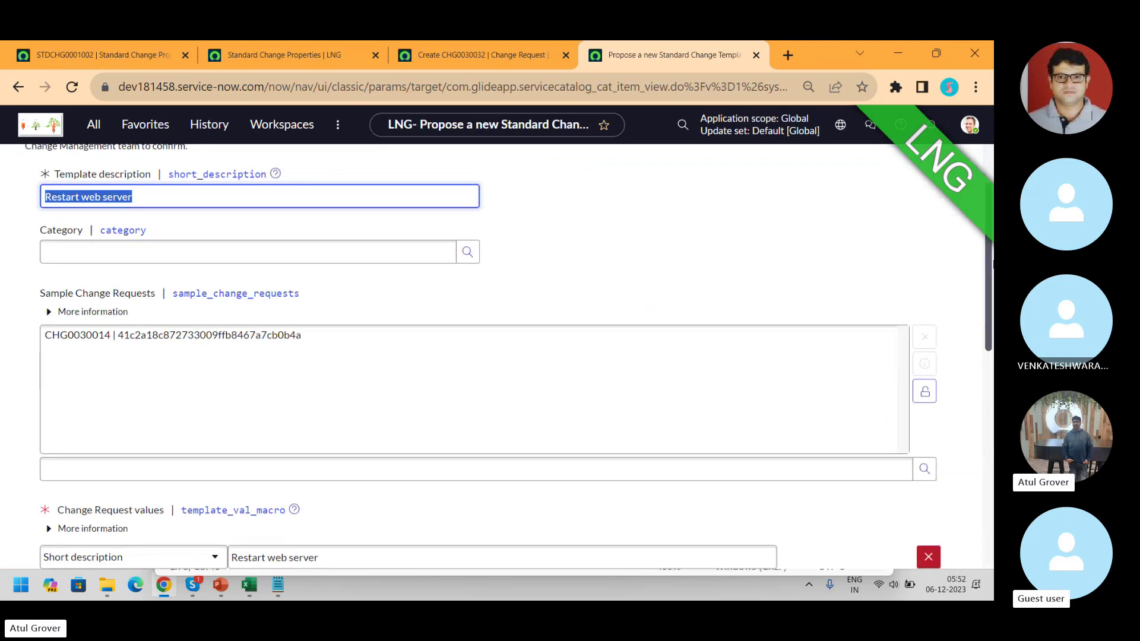
left_click_drag(990, 264, 990, 413)
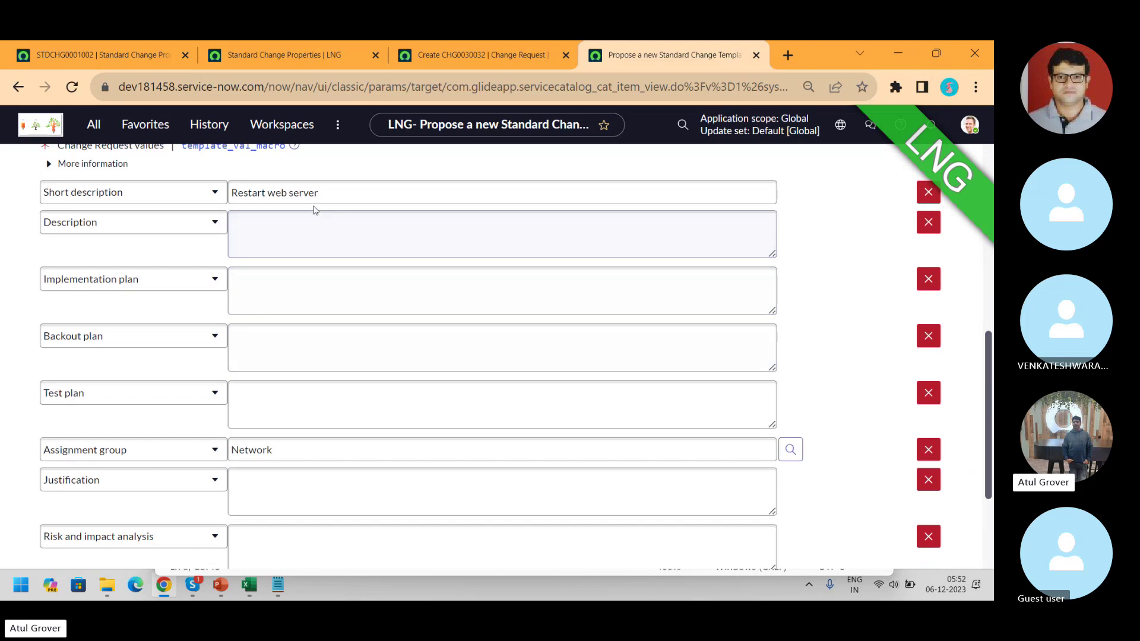
left_click(277, 58)
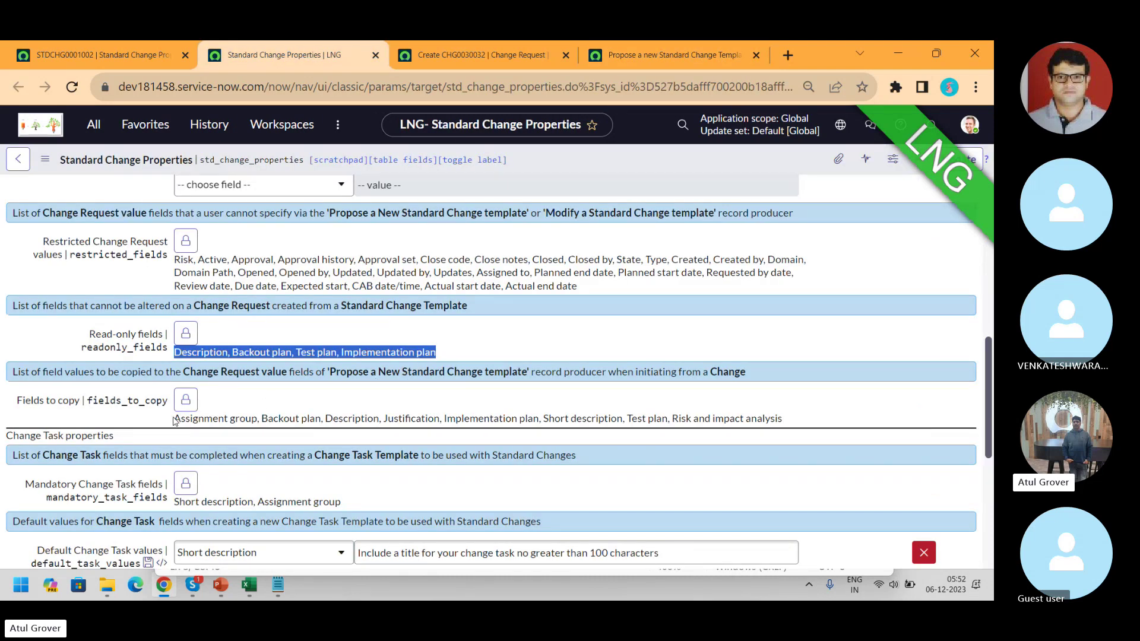
- Review the Fields to copy list on the Standard Change Properties page
left_click_drag(177, 418, 796, 420)
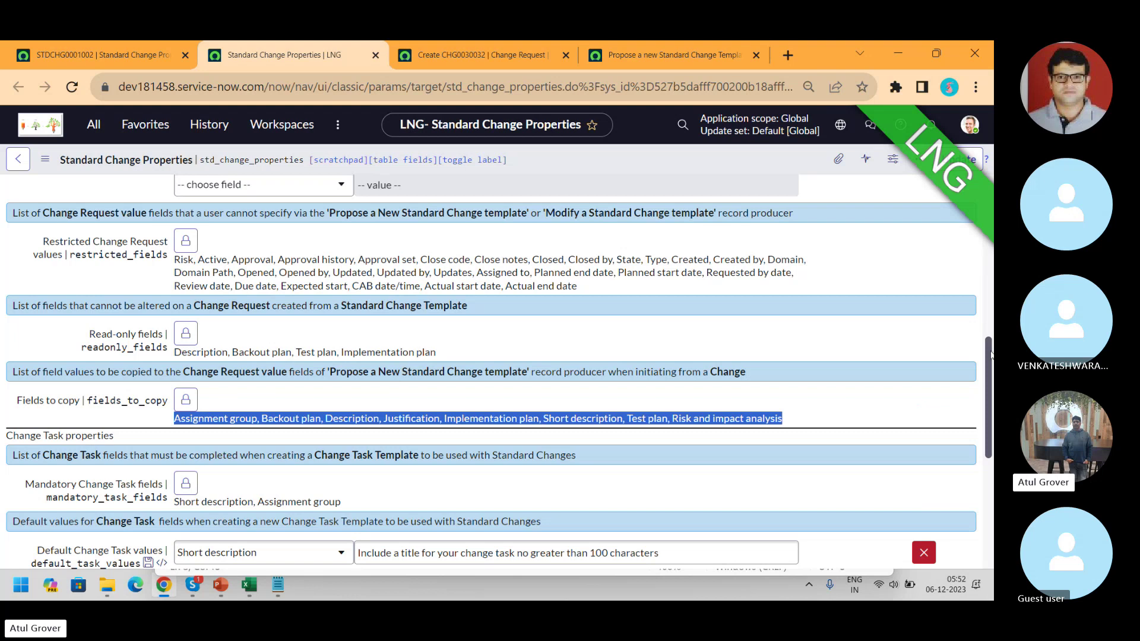
left_click_drag(989, 354, 990, 408)
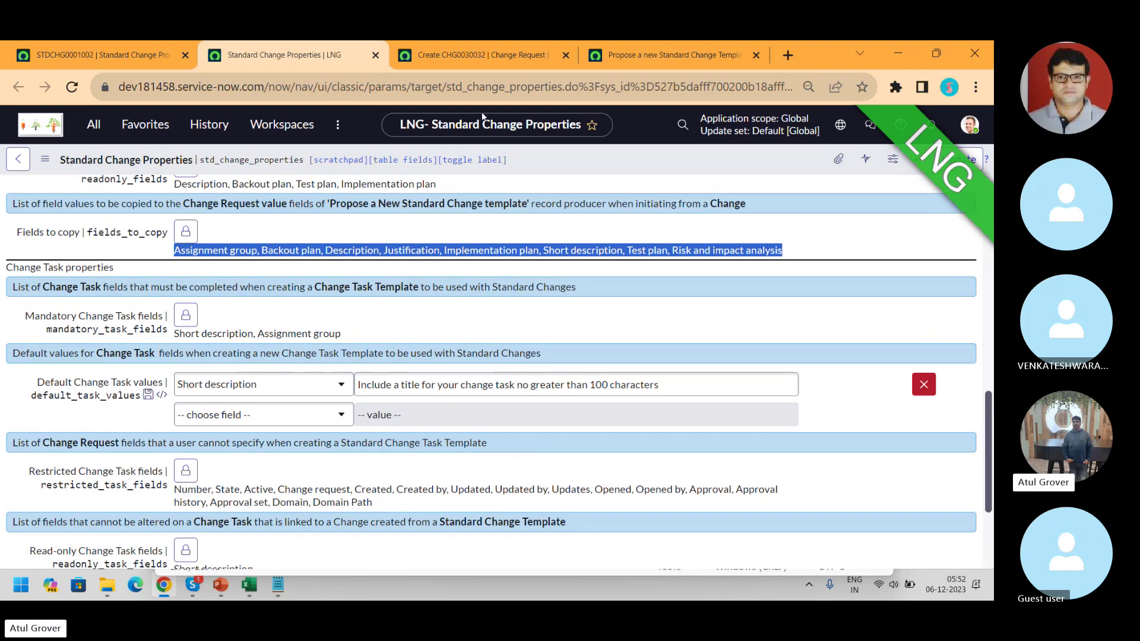
left_click(148, 55)
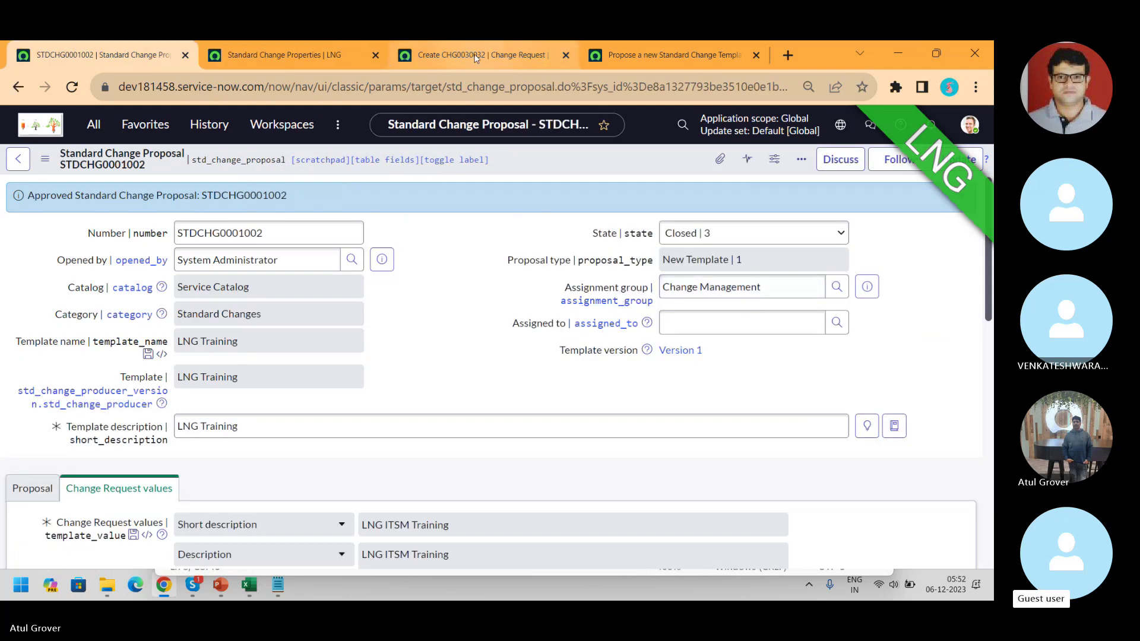
- Save the 'Restart web server' proposal as STDCHG0001003 and show its Change Task Templates
left_click(475, 58)
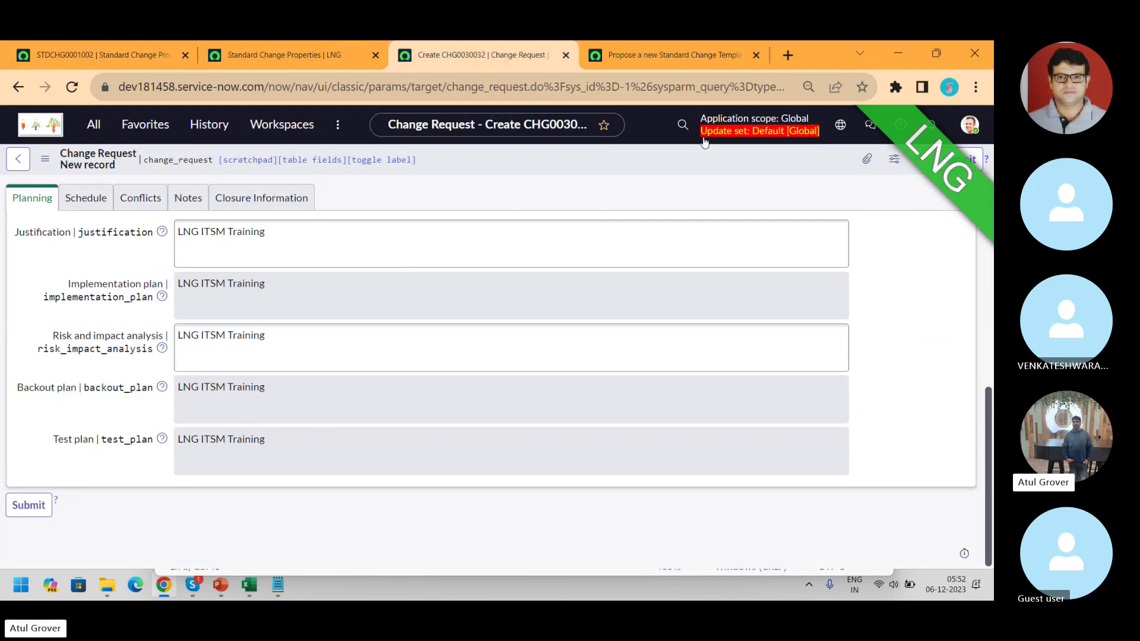
left_click(351, 65)
left_click(637, 62)
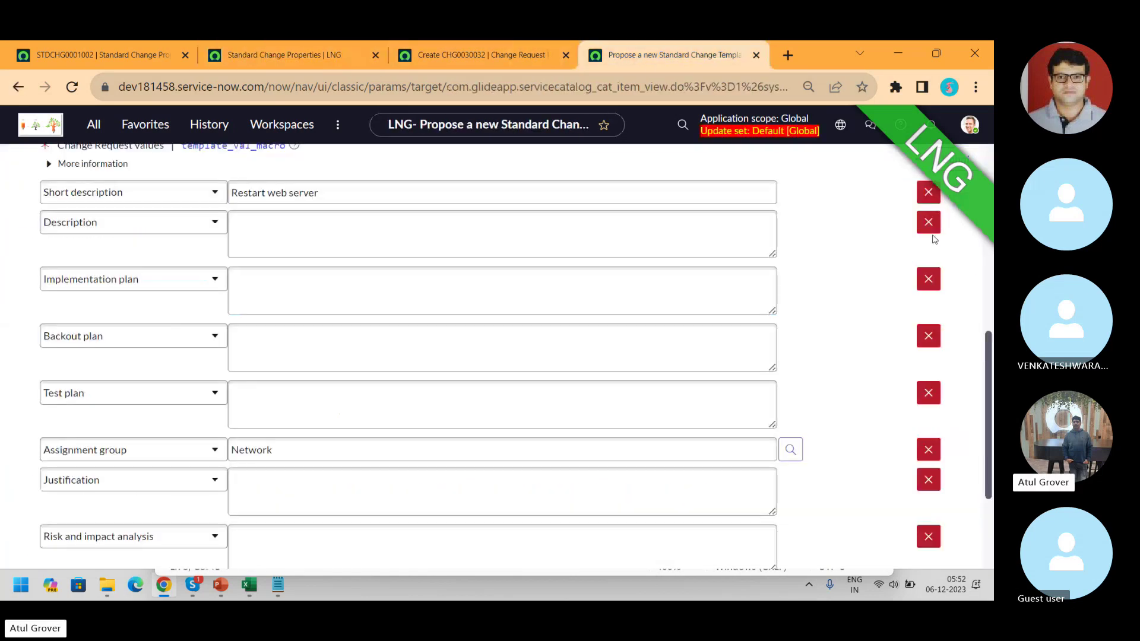
scroll(985, 362, "down", 3)
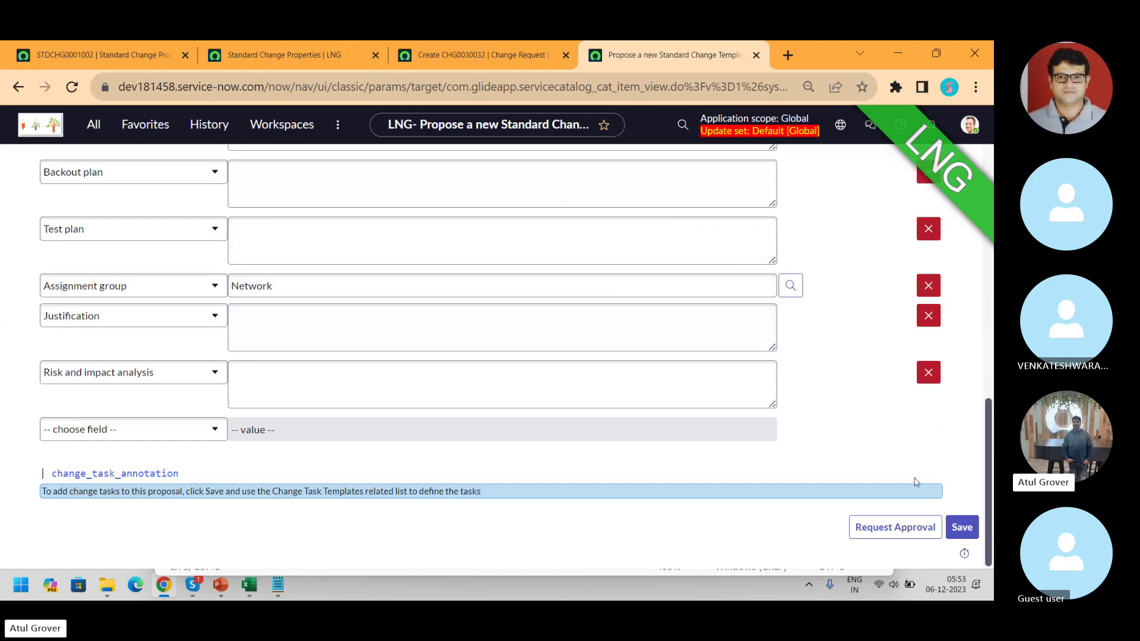
left_click(953, 534)
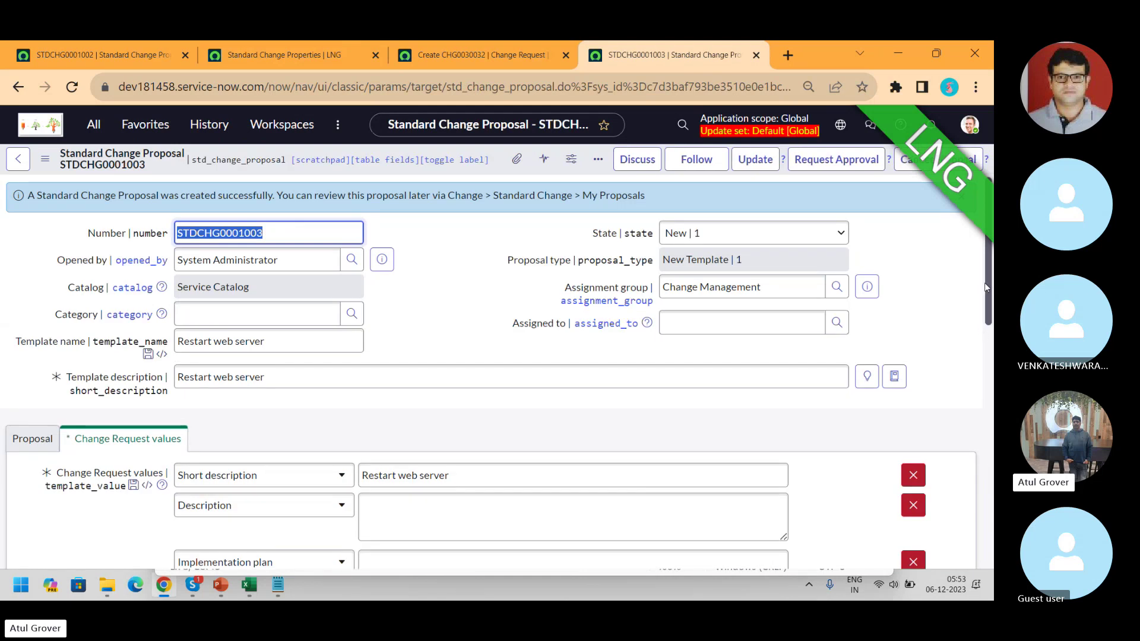
scroll(989, 284, "down", 10)
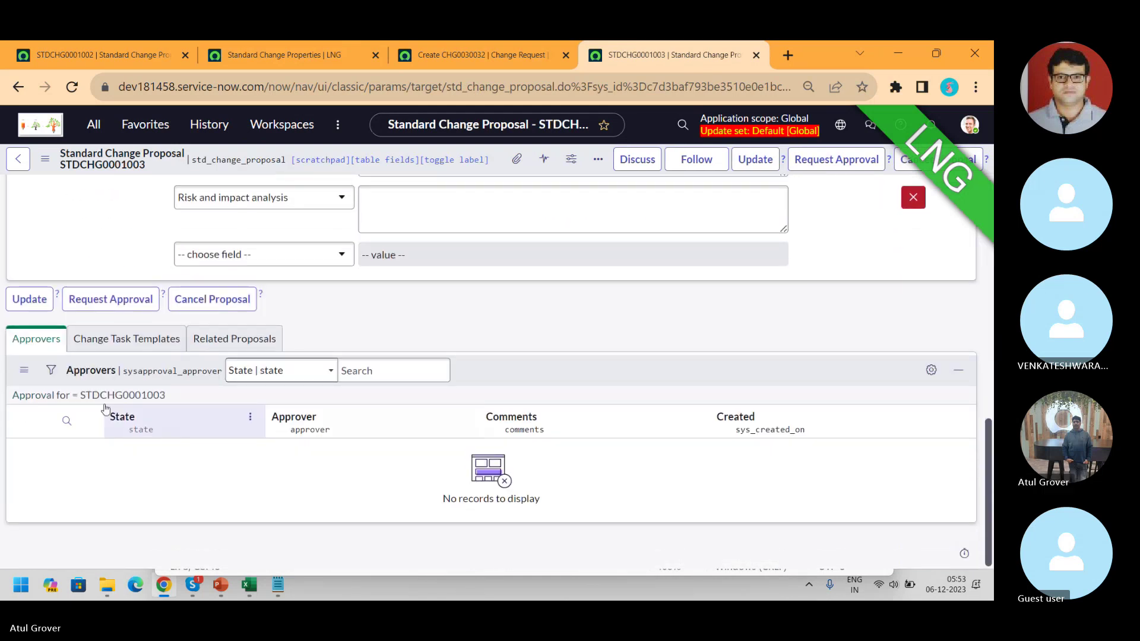
left_click(102, 341)
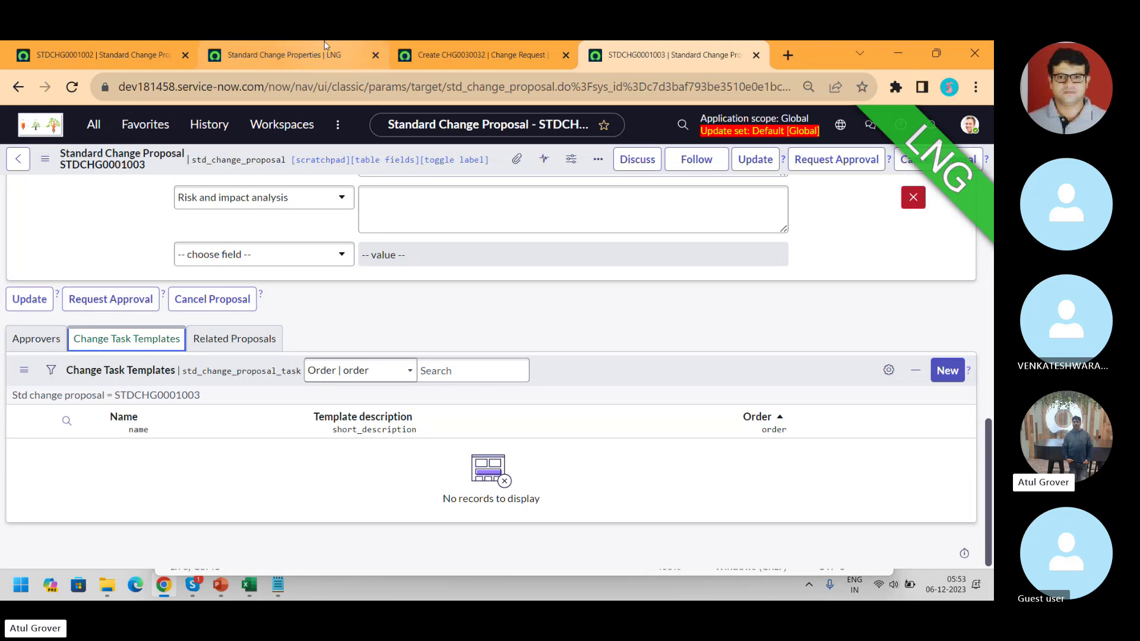
- Scroll Standard Change Properties to the Change Task fields copied: Short description, Description, Assignment group
left_click(292, 60)
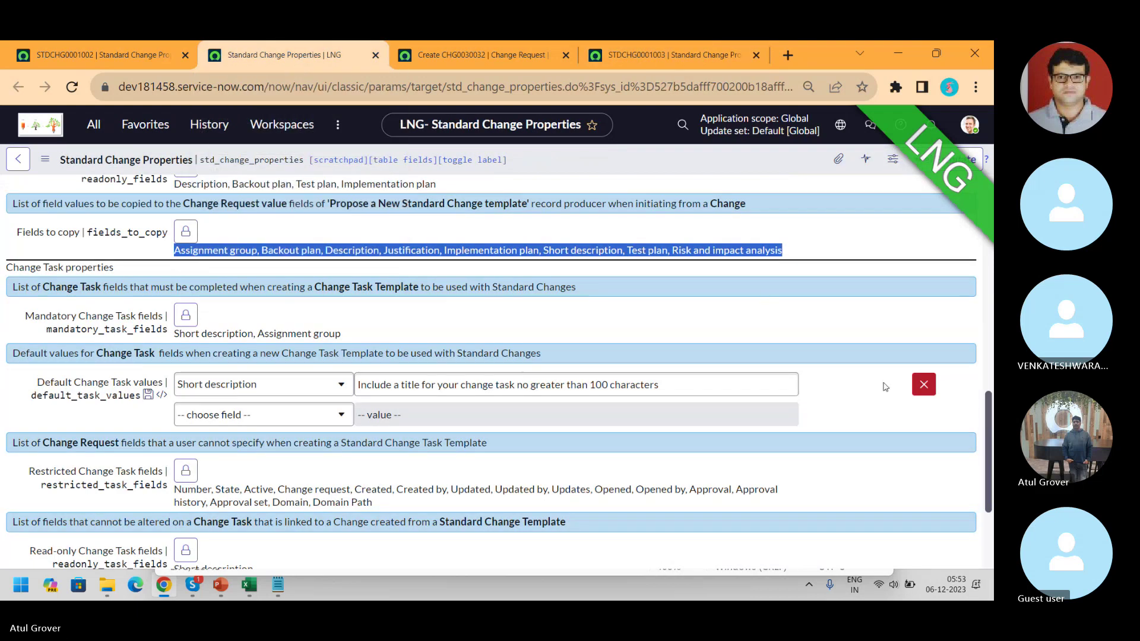
scroll(990, 405, "down", 3)
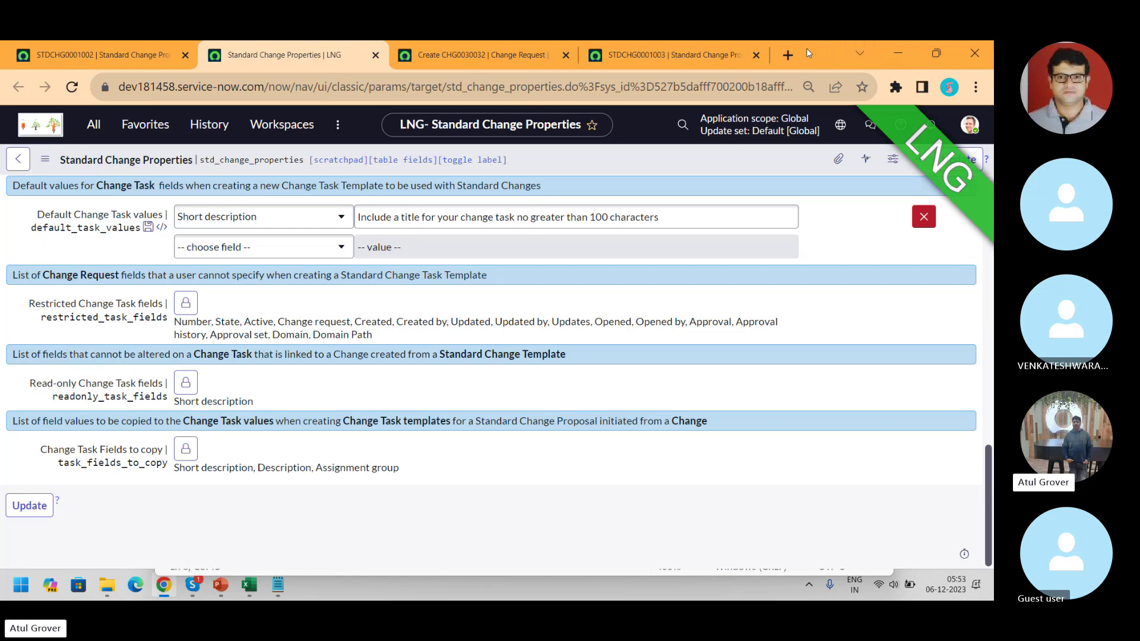
- Load the instance's Service Portal (/sp) in a new browser tab
left_click(788, 54)
type("dev181458.service-now.com")
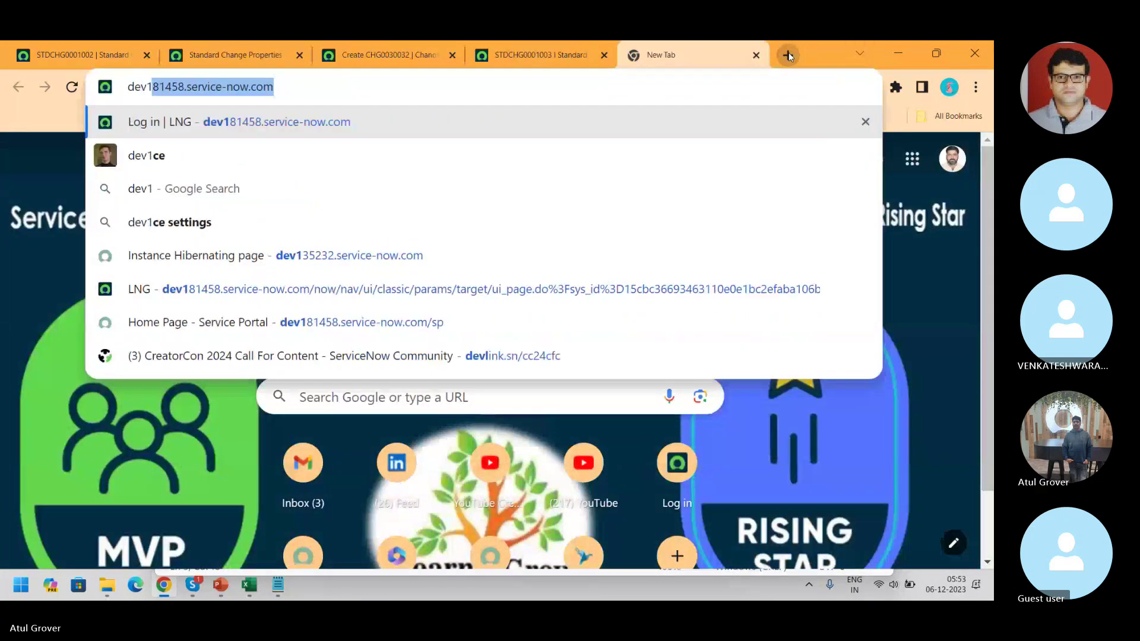
key("End")
type("/sp")
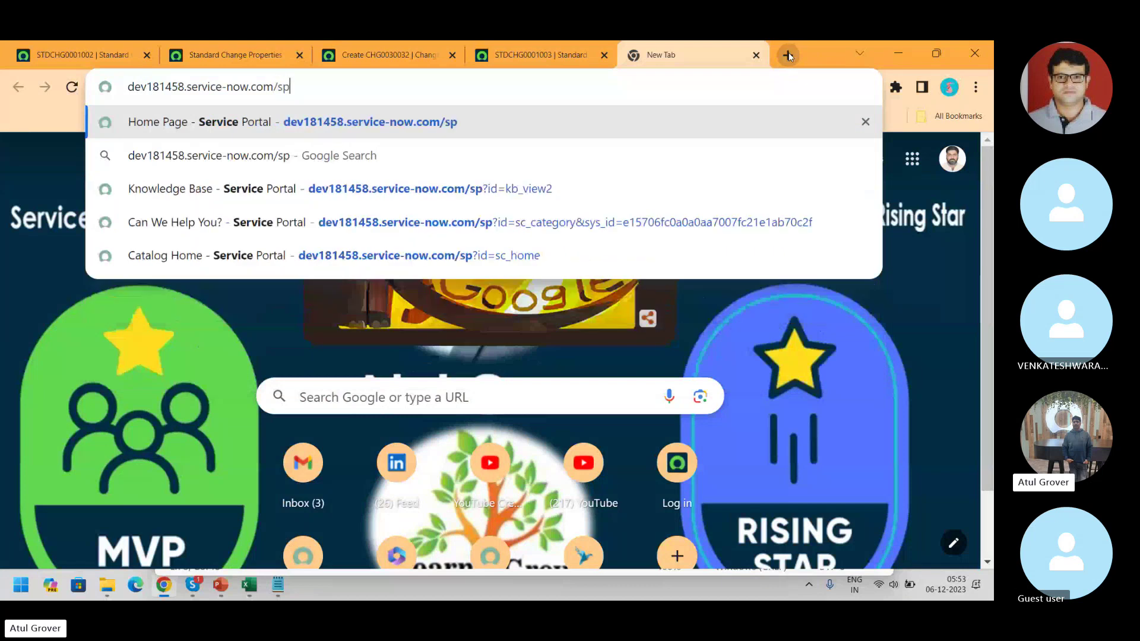
key("Return")
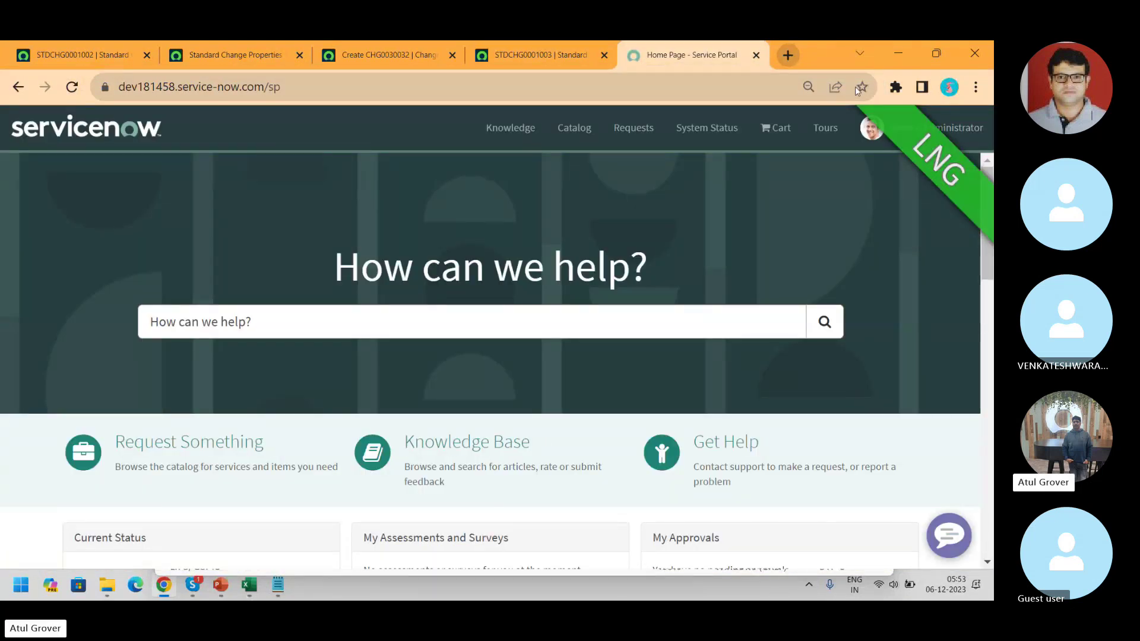
- Open the 'Add network switch to datacenter cabinet' item under Network Standard Changes
left_click(575, 131)
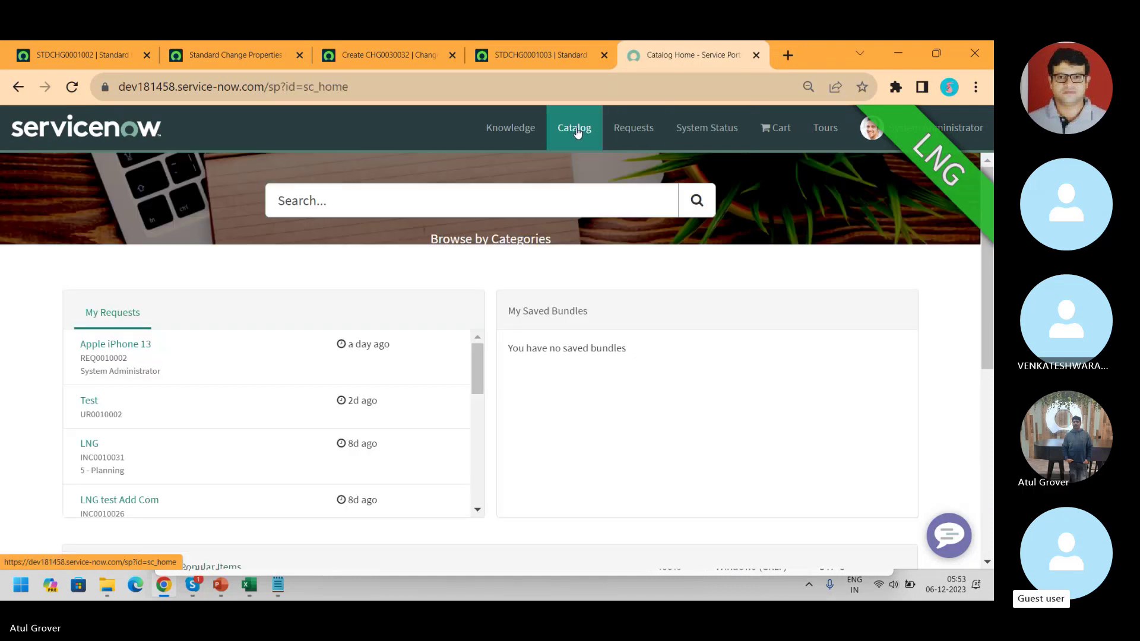
left_click(515, 248)
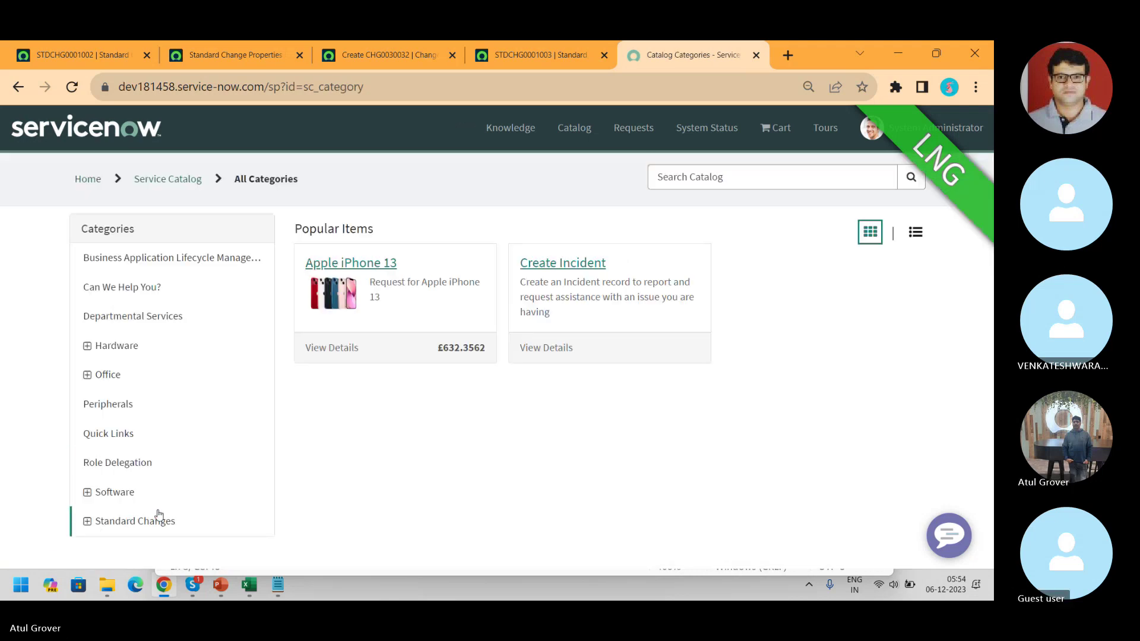
left_click(136, 522)
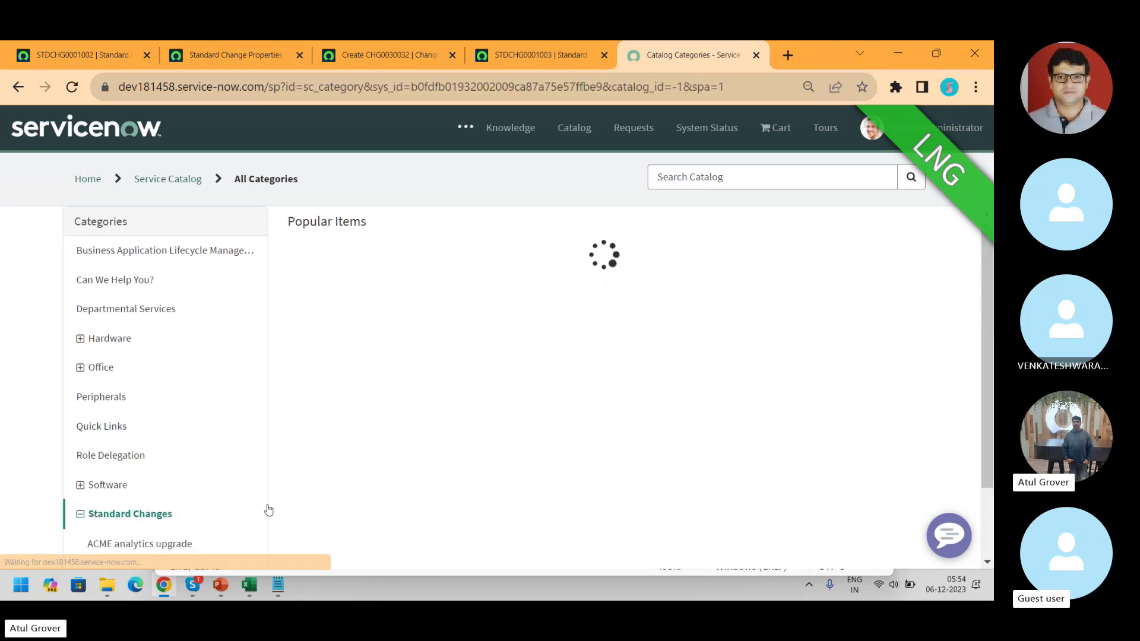
scroll(989, 320, "down", 3)
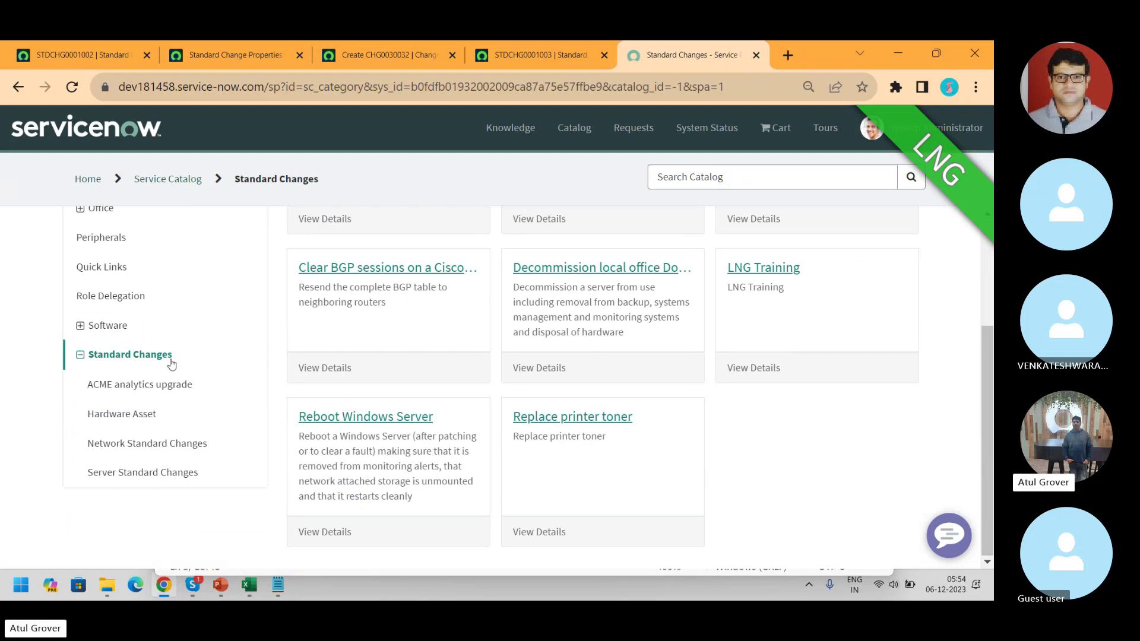
left_click(147, 443)
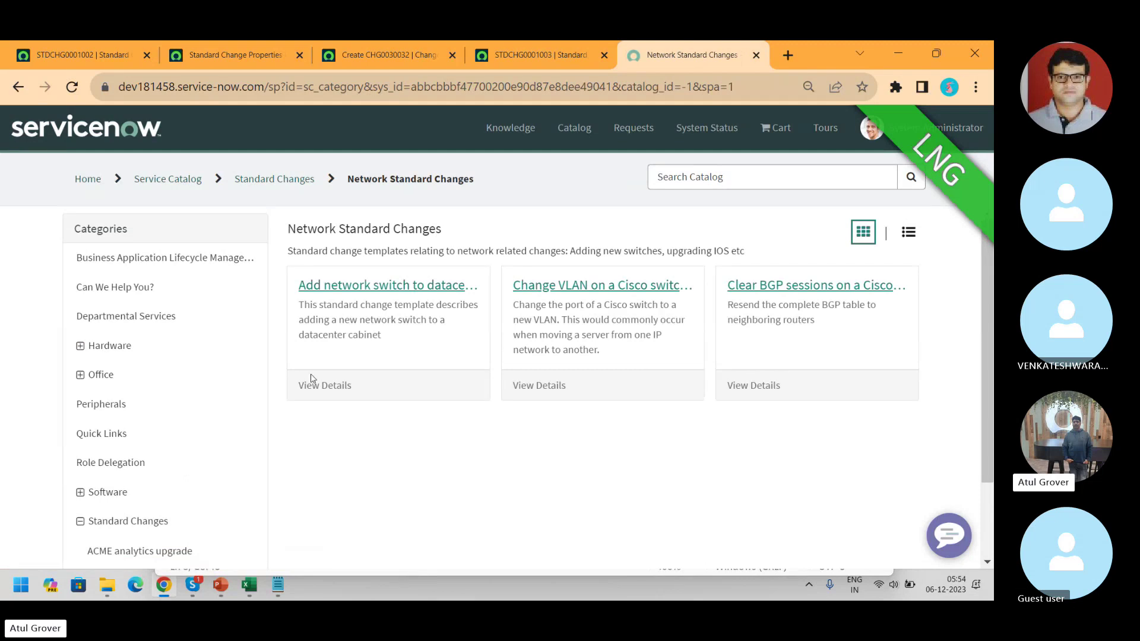
left_click(404, 295)
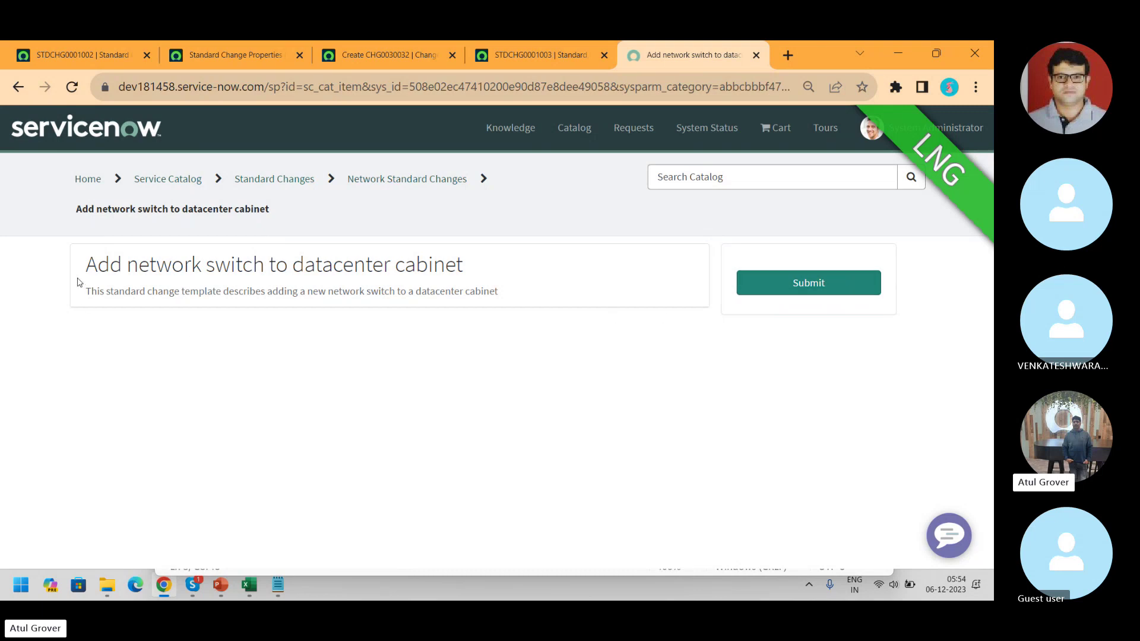
- Submit the network switch template to raise CHG0030033 and review its prefilled implementation and backout plans
left_click_drag(94, 262, 503, 266)
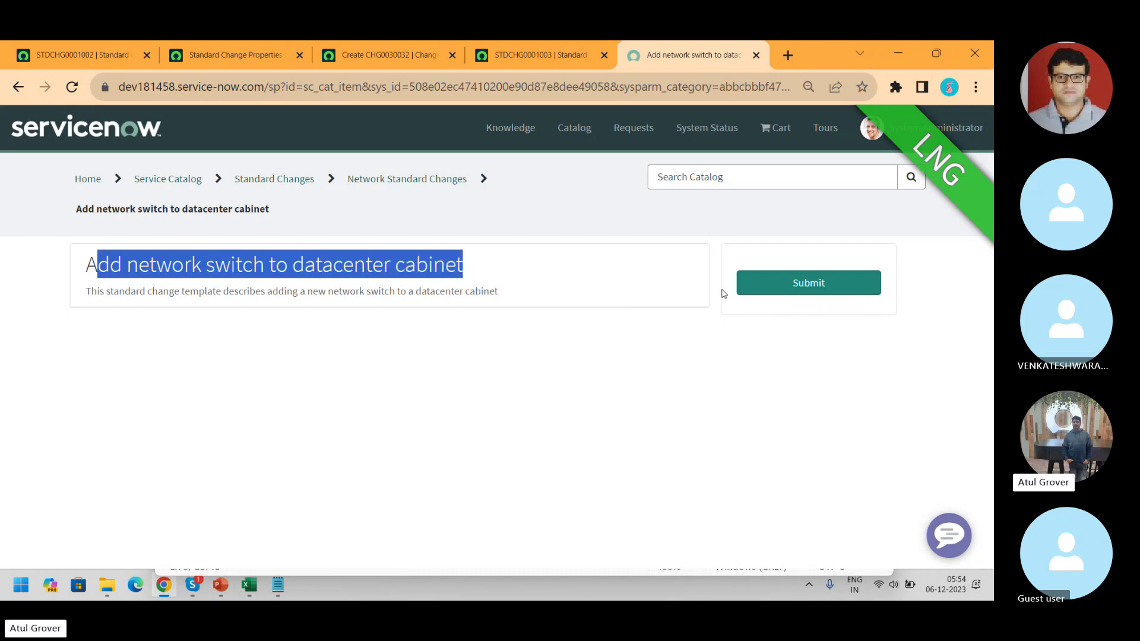
left_click(817, 282)
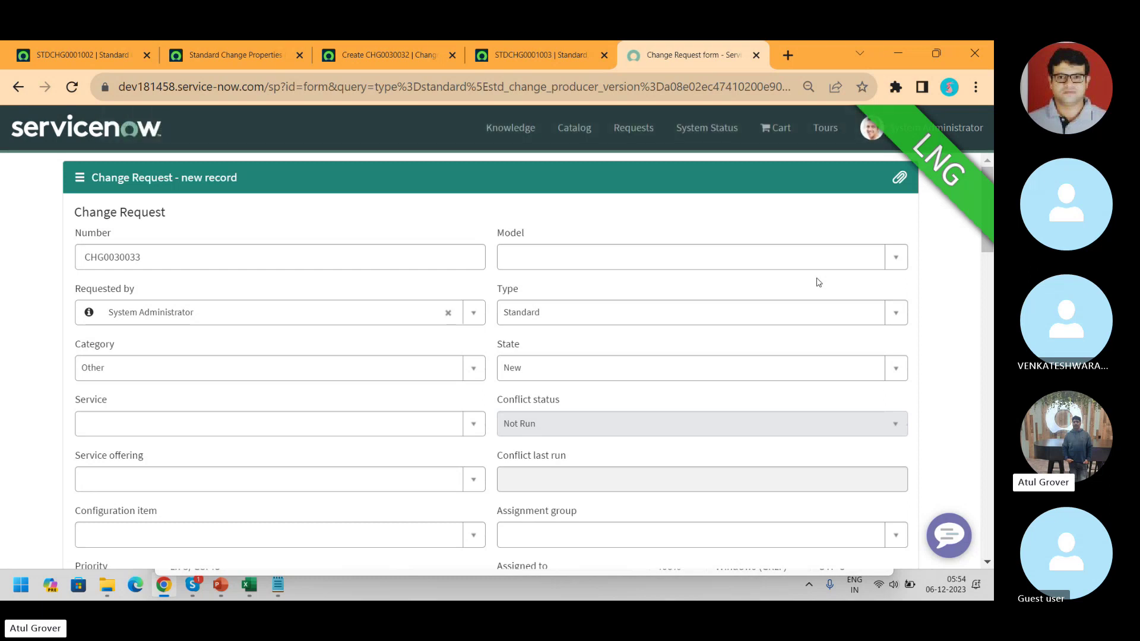
scroll(497, 356, "down", 4)
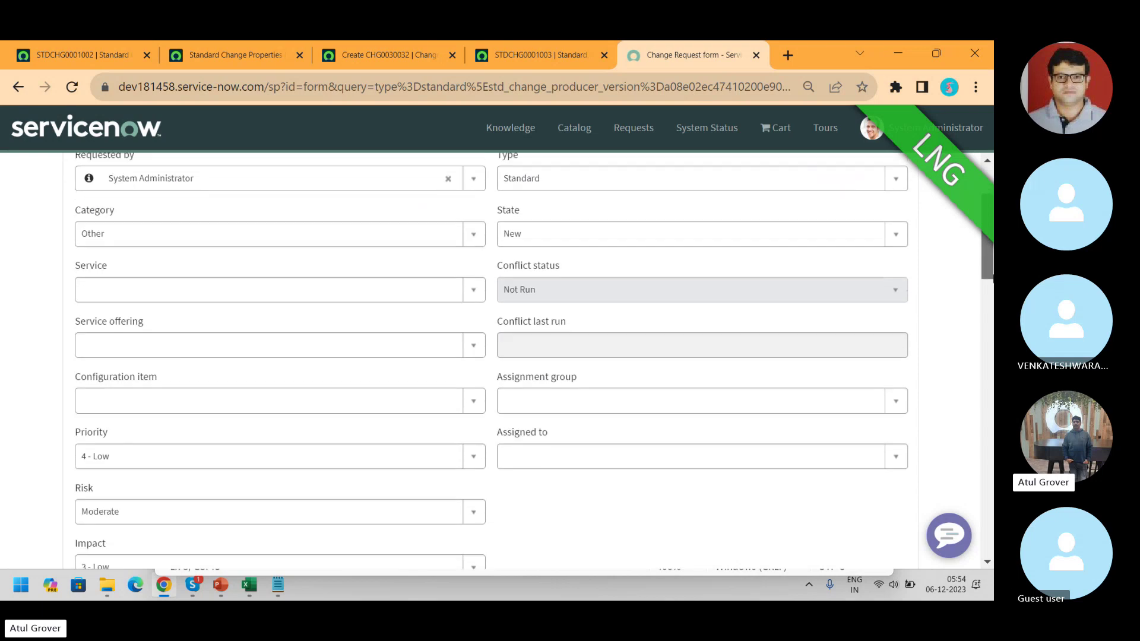
scroll(990, 456, "down", 13)
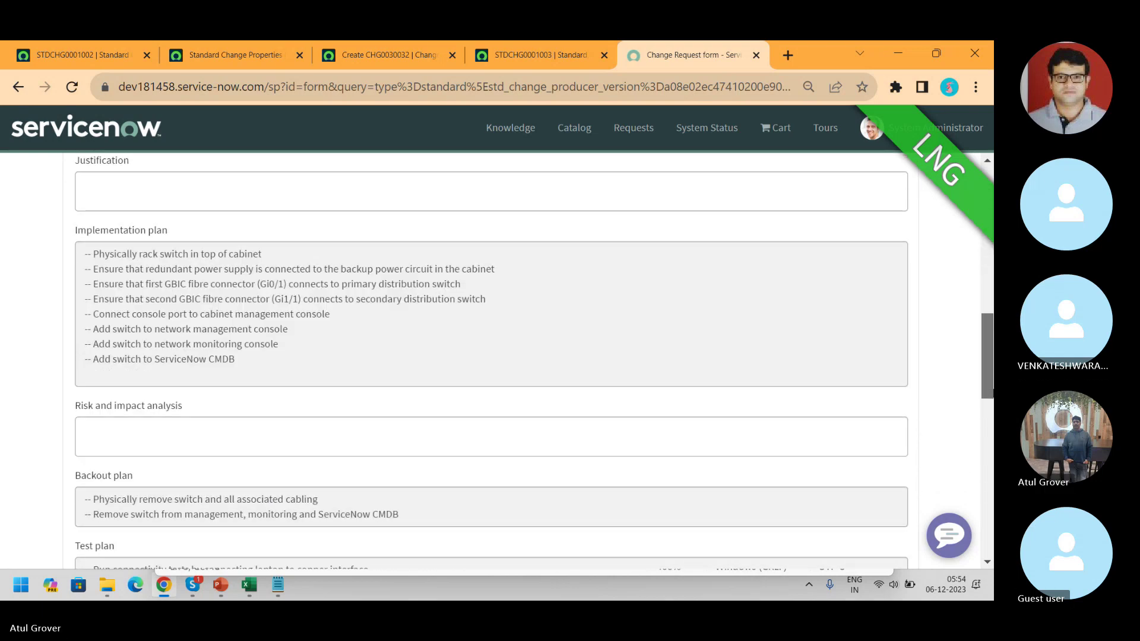
scroll(990, 456, "down", 7)
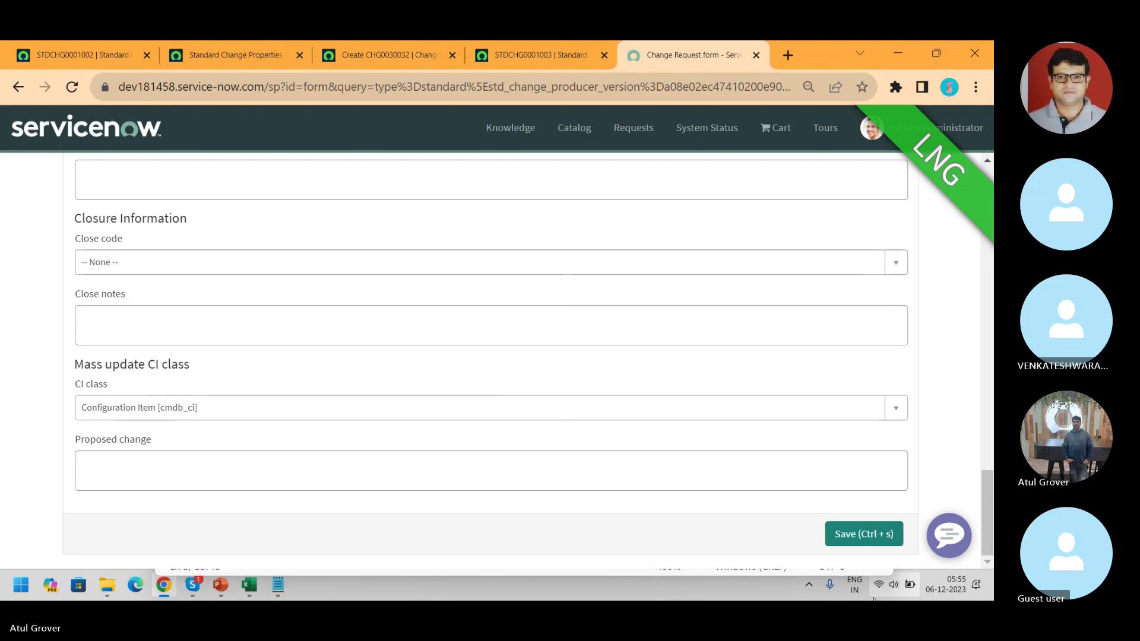
- Open the Standard Change > Open Proposals list
left_click(76, 55)
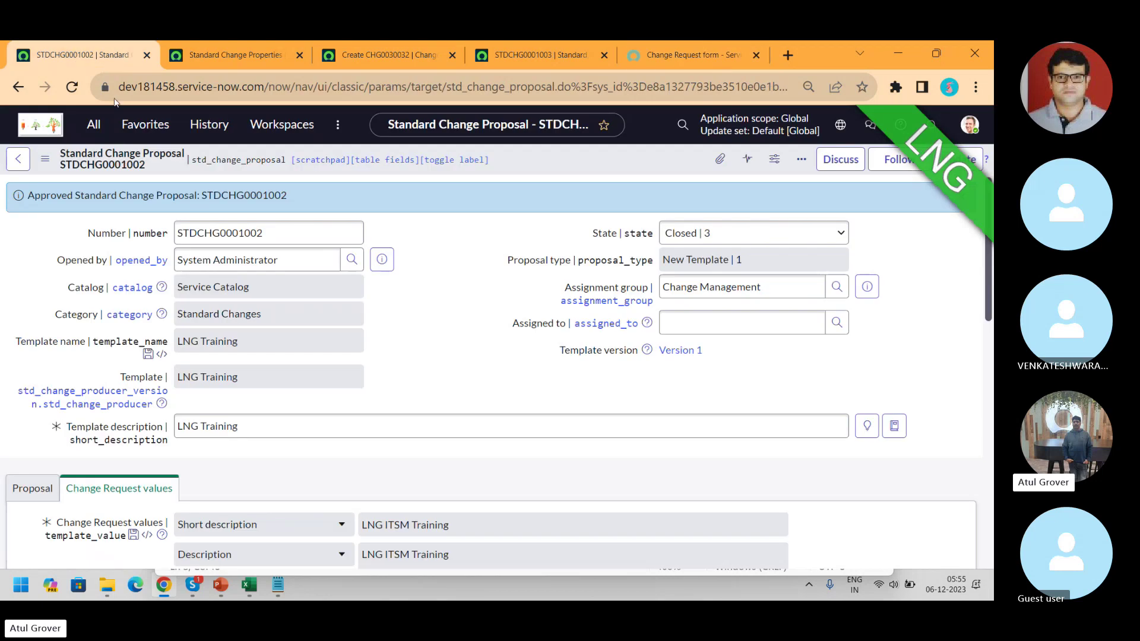
left_click(91, 126)
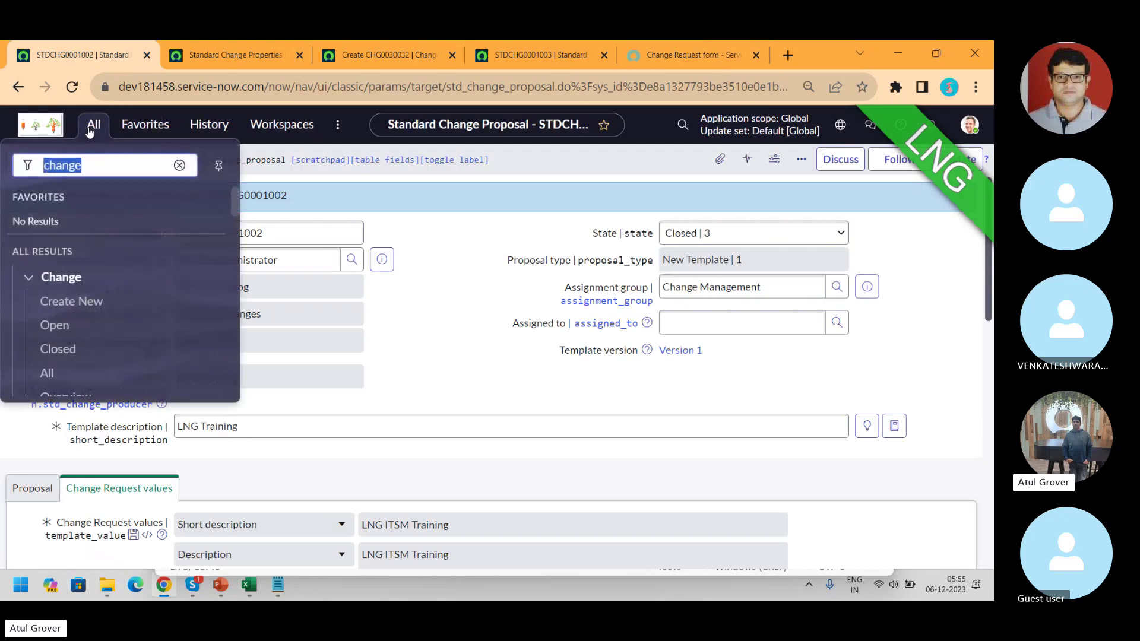
type("standard")
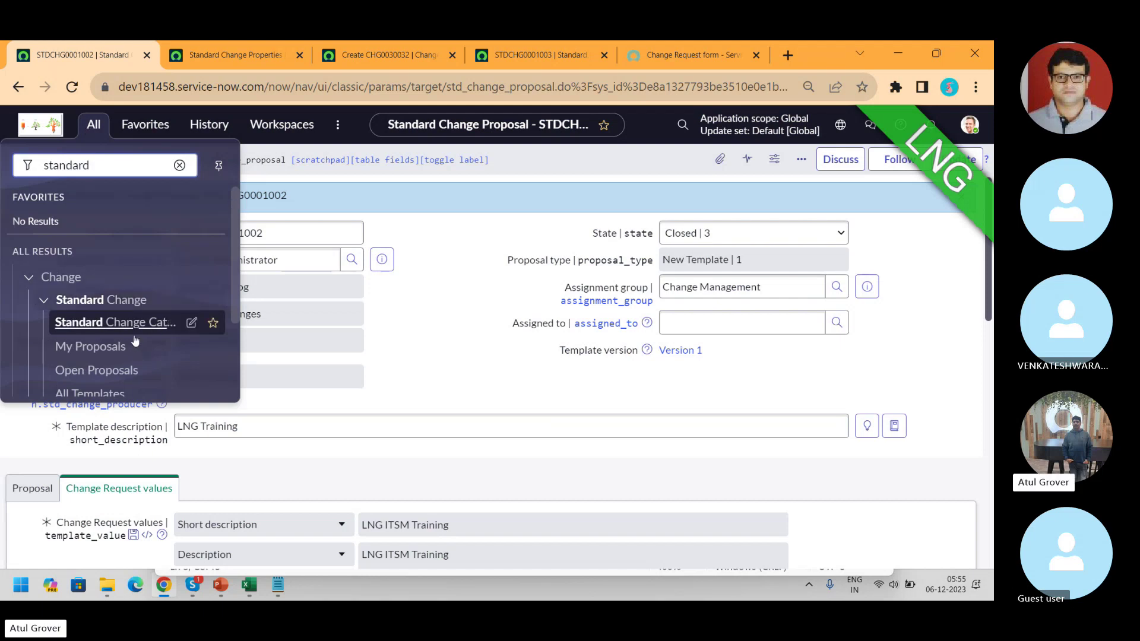
left_click(92, 372)
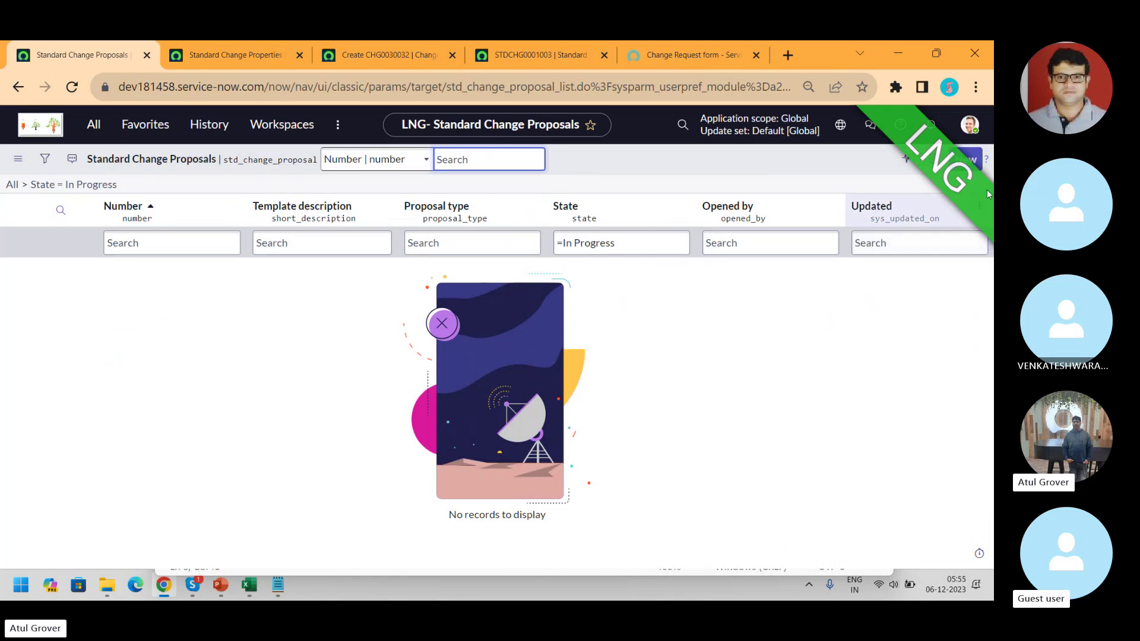
- Create new proposal STDCHG0001004, start its Category, then bring the Skype call forward
left_click(975, 164)
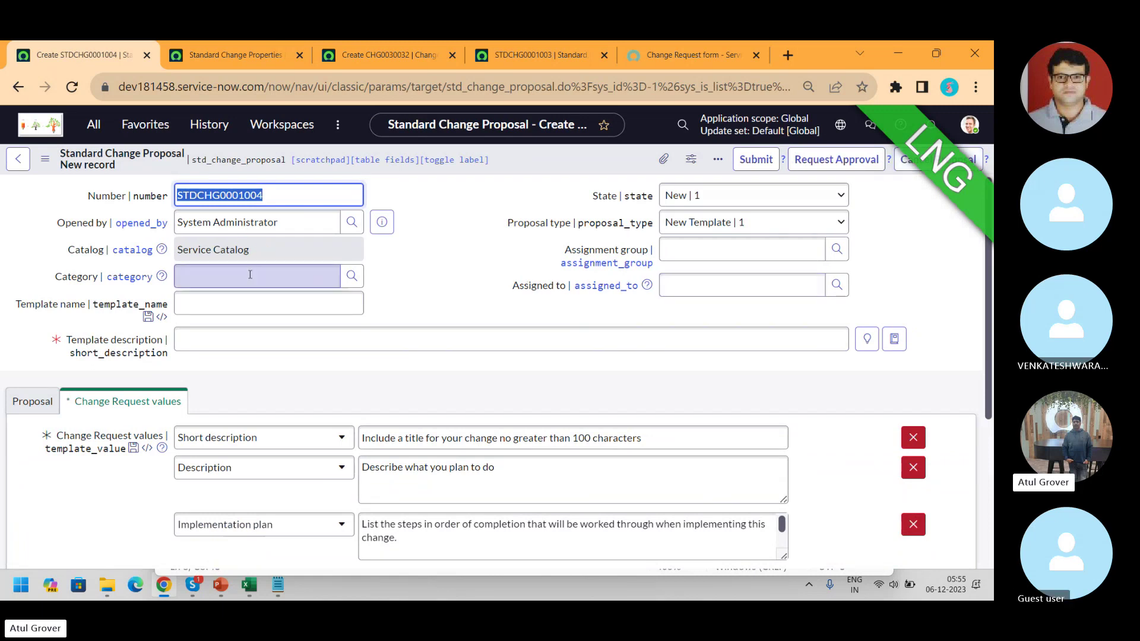
left_click(249, 276)
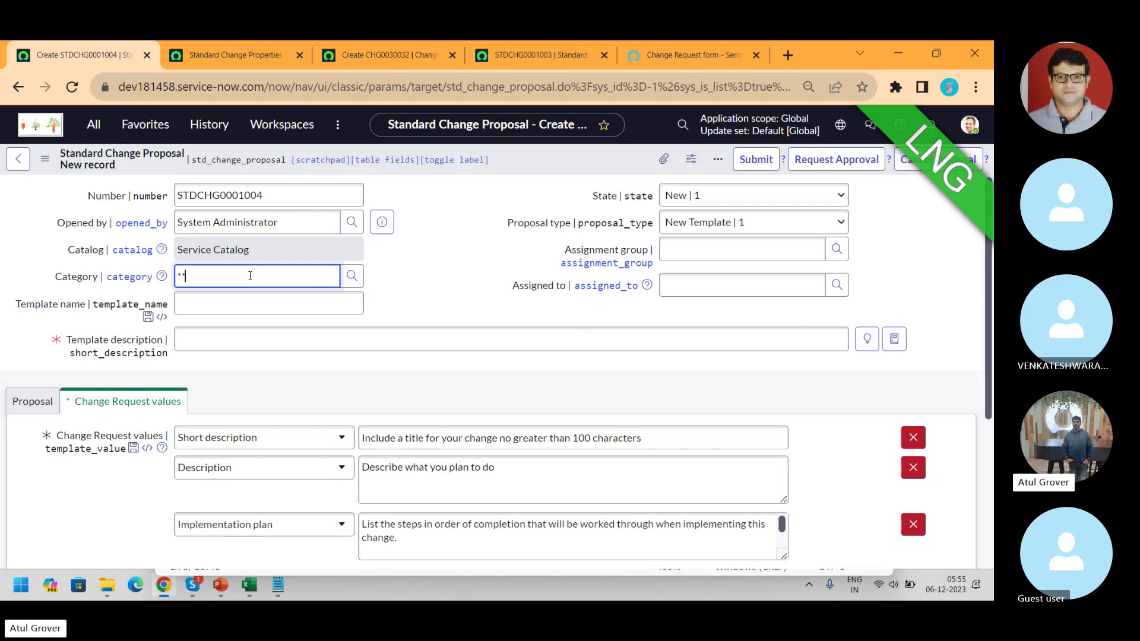
left_click(436, 235)
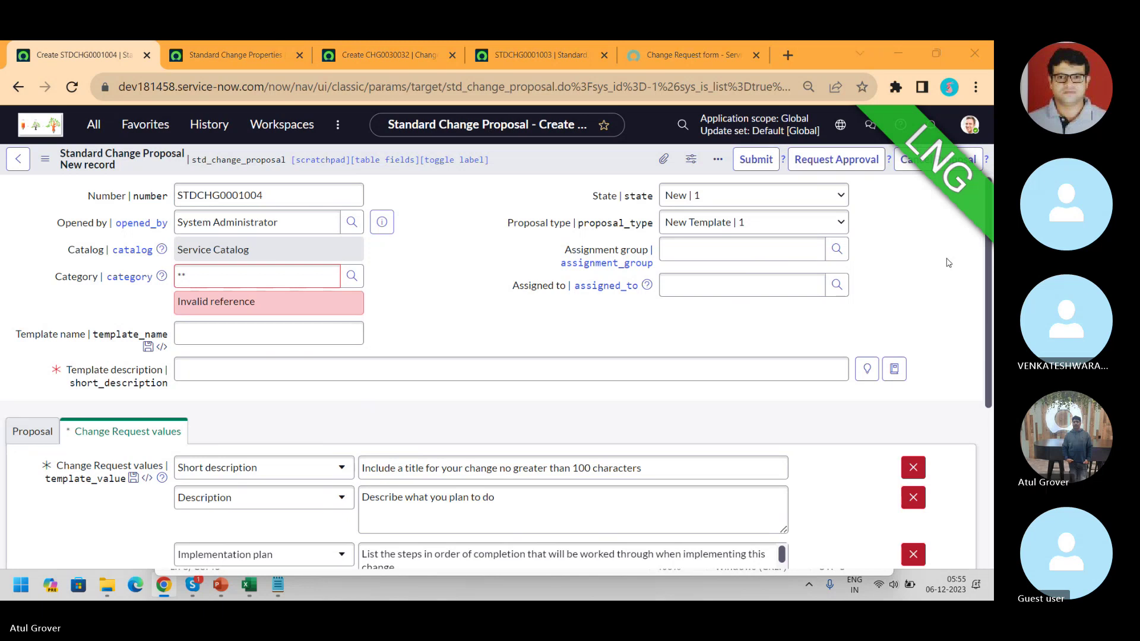
key("alt+Tab")
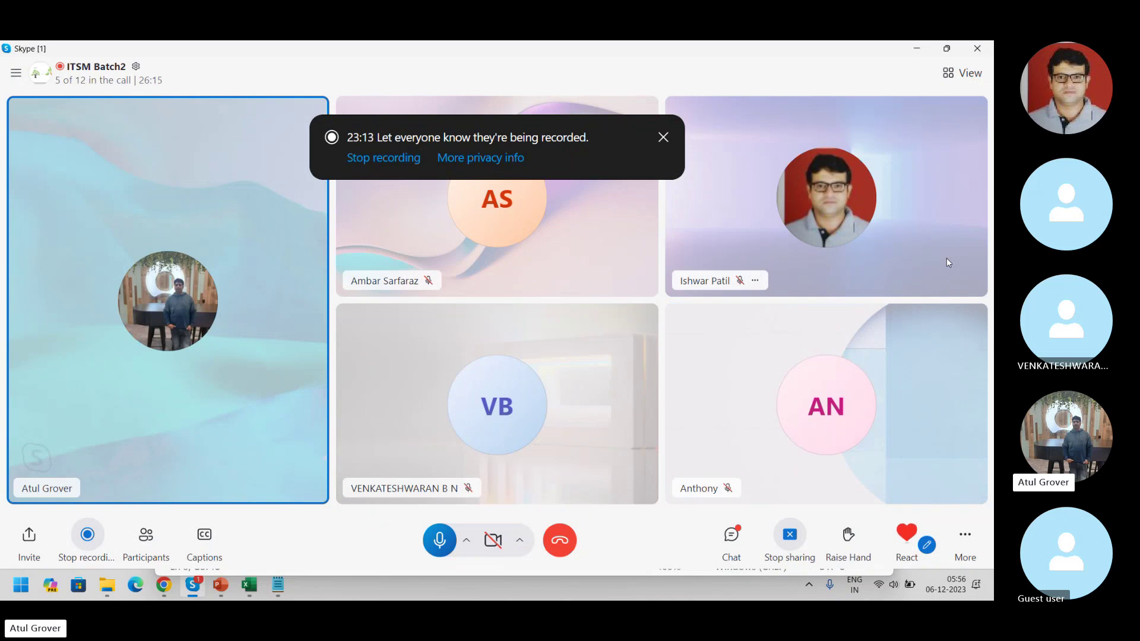
- Close the four extra ServiceNow tabs, keeping only proposal STDCHG0001004
key("alt+Tab")
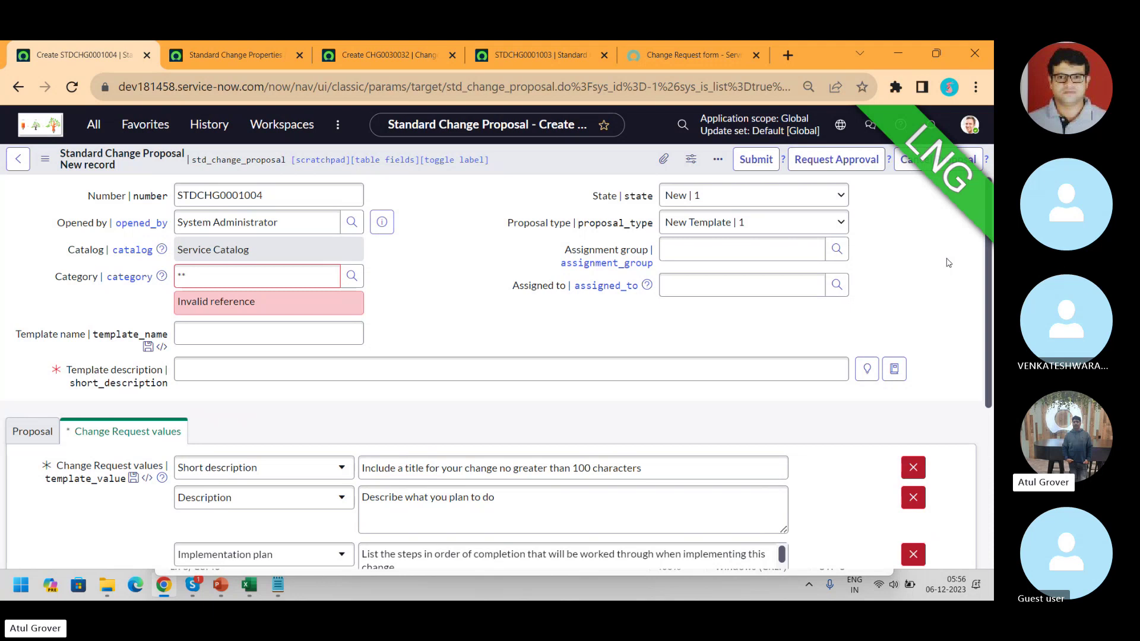
left_click(298, 55)
left_click(298, 55)
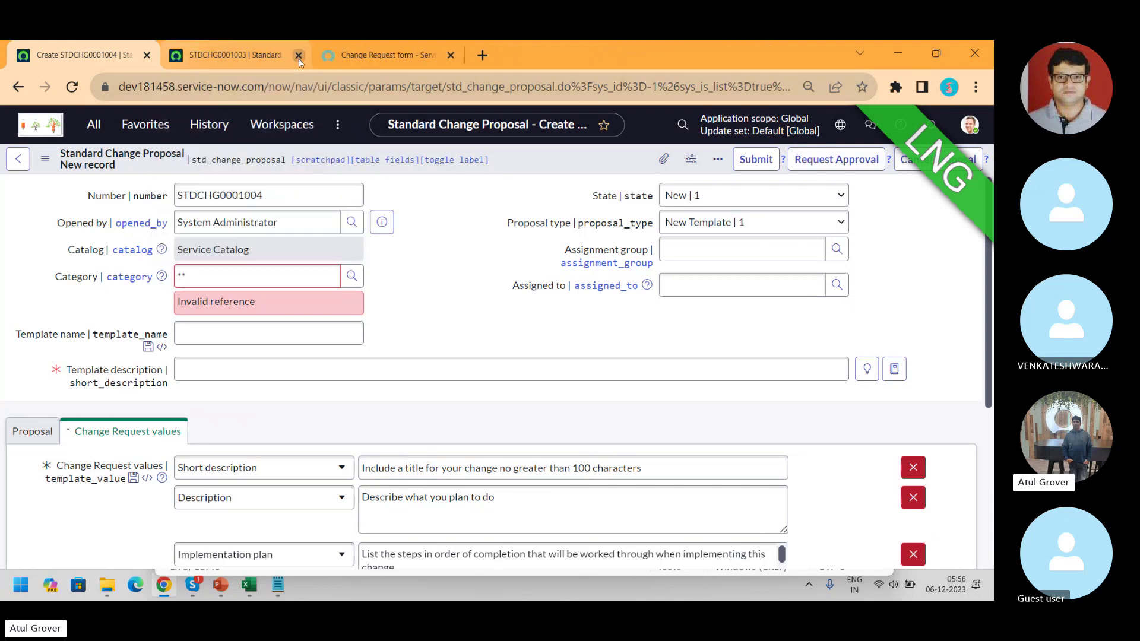
left_click(298, 56)
left_click(298, 55)
- Create a new normal change request from the Change application
left_click(93, 134)
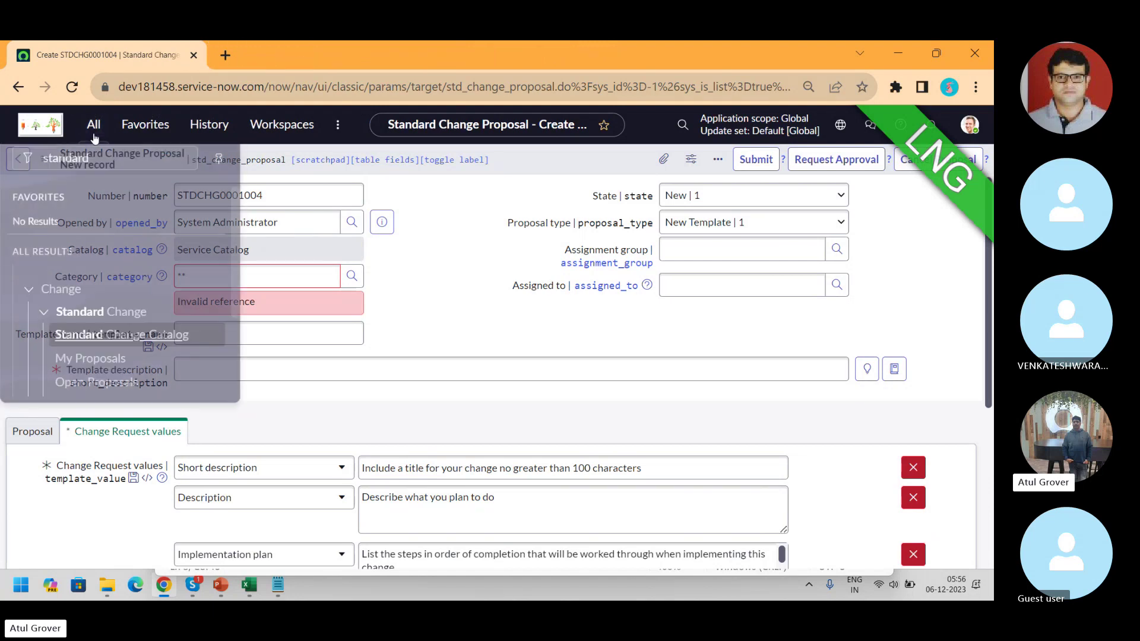
type("chnage")
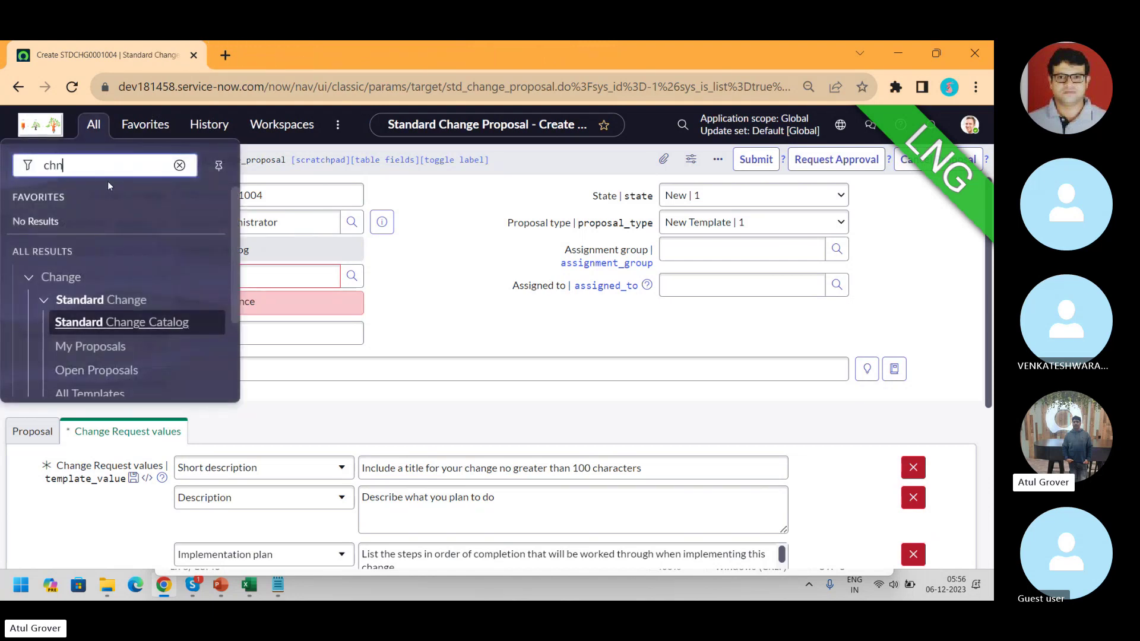
key("BackSpace")
key("BackSpace")
key("BackSpace")
key("BackSpace")
type("ange")
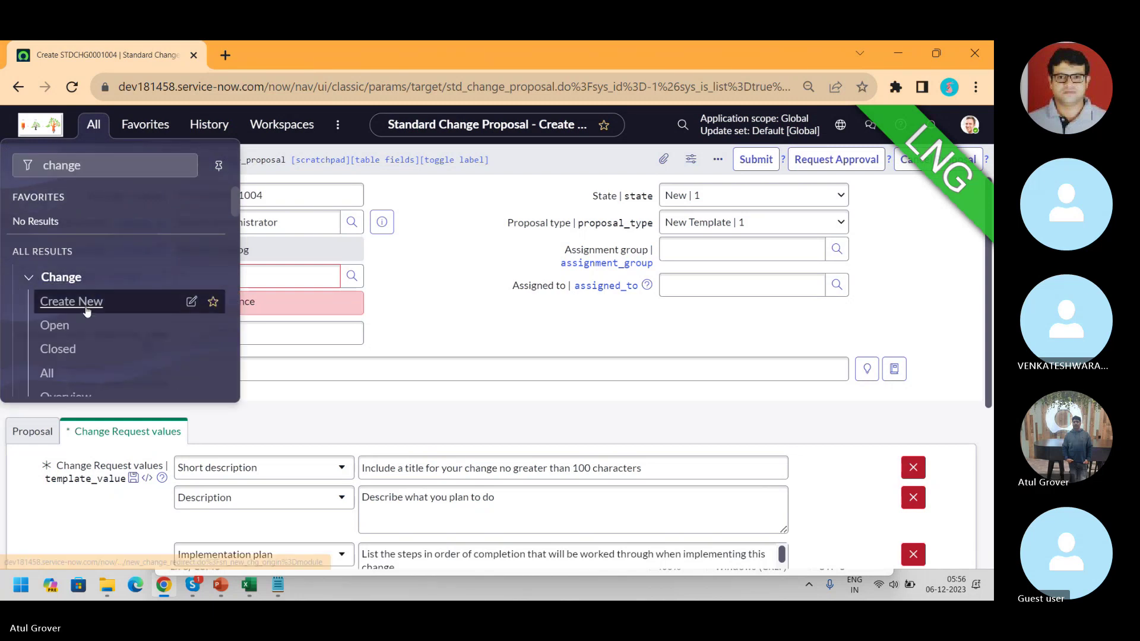
left_click(74, 301)
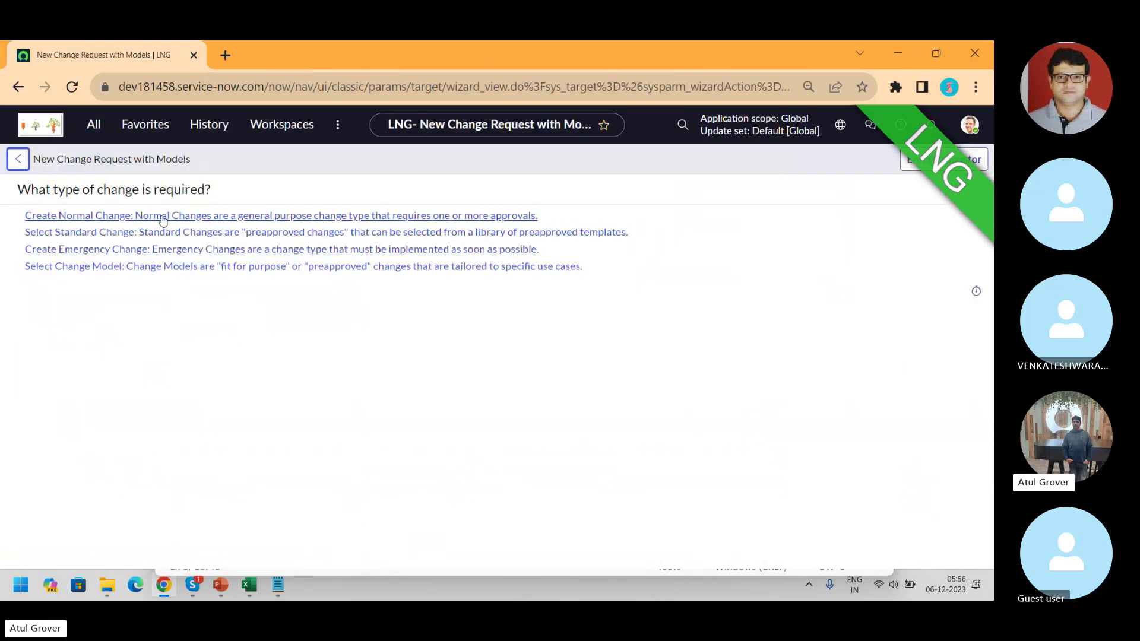
left_click(163, 217)
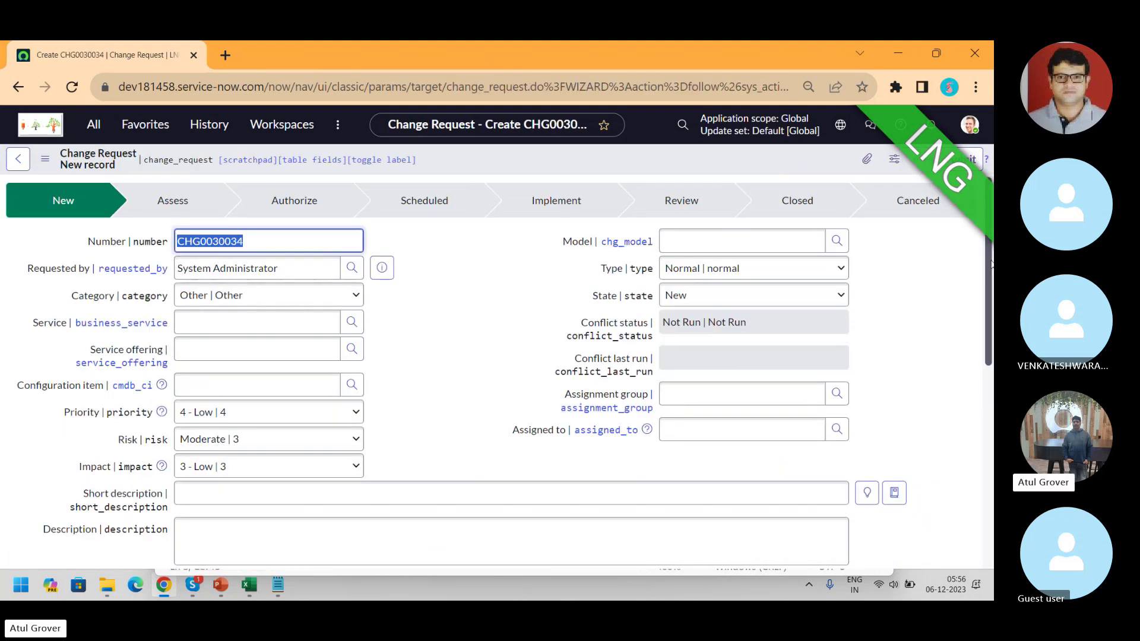
- Fill short description, description, justification and implementation plan with 'LNG ITSM Training'
scroll(990, 264, "down", 3)
left_click(353, 330)
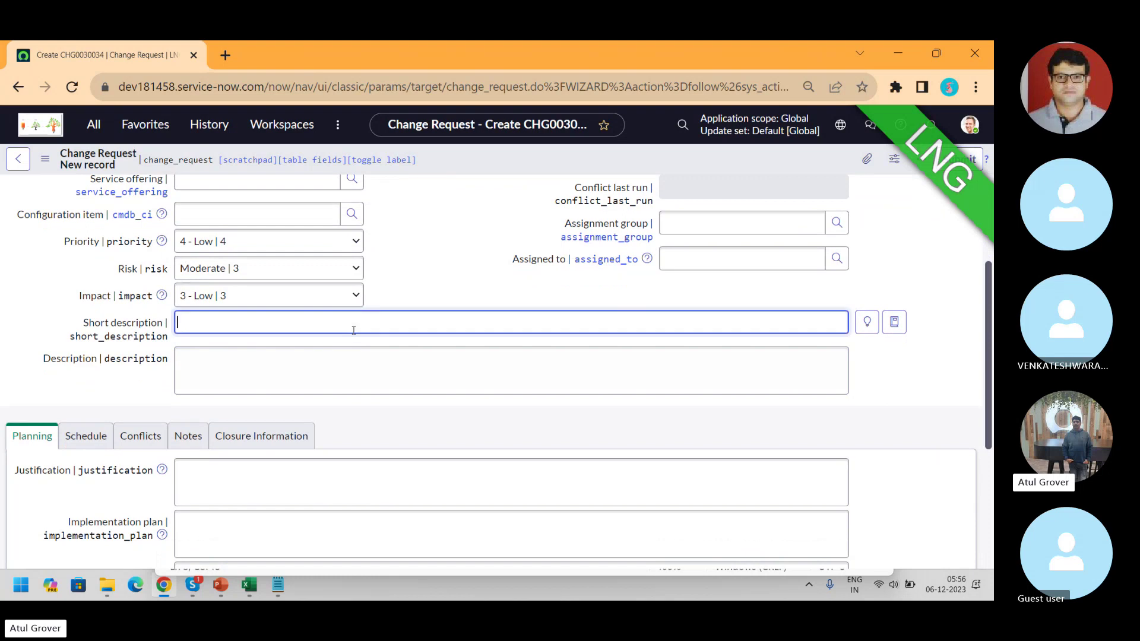
type("LNG ITSM Training")
left_click(291, 371)
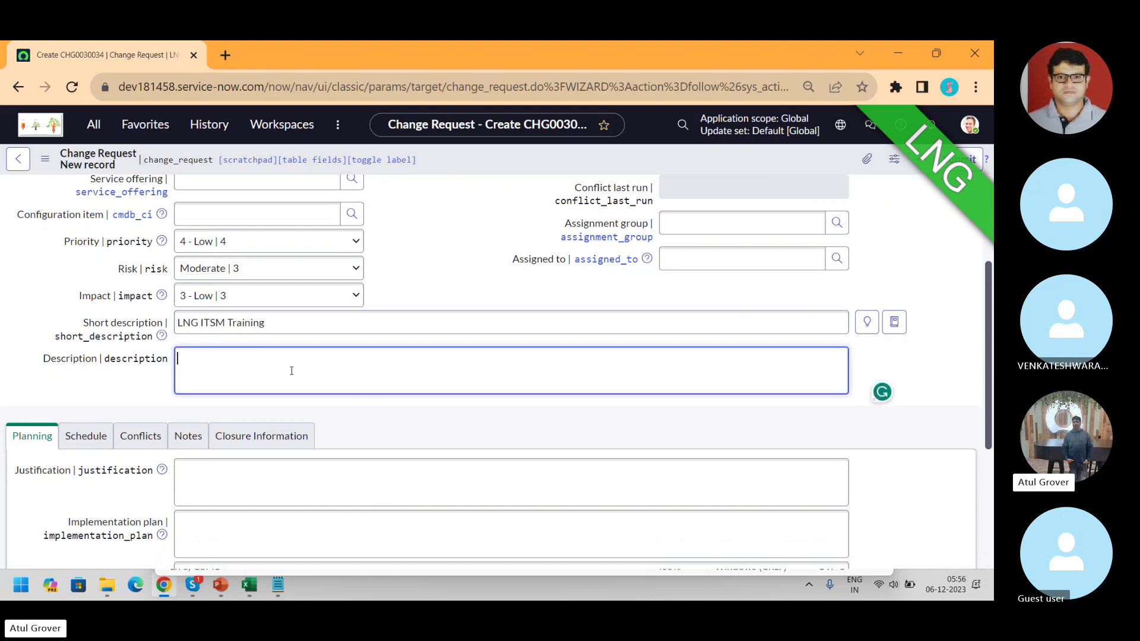
type("LNG ITSM Training")
left_click(252, 472)
type("LNG ITSM Training")
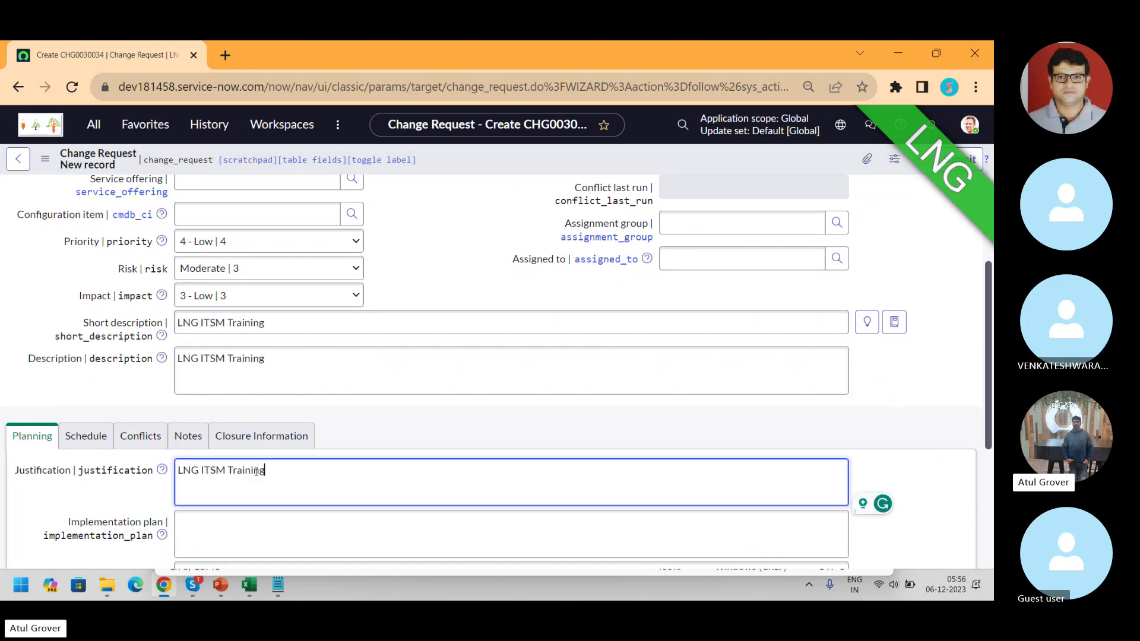
left_click(266, 534)
type("LNG ITSM Training")
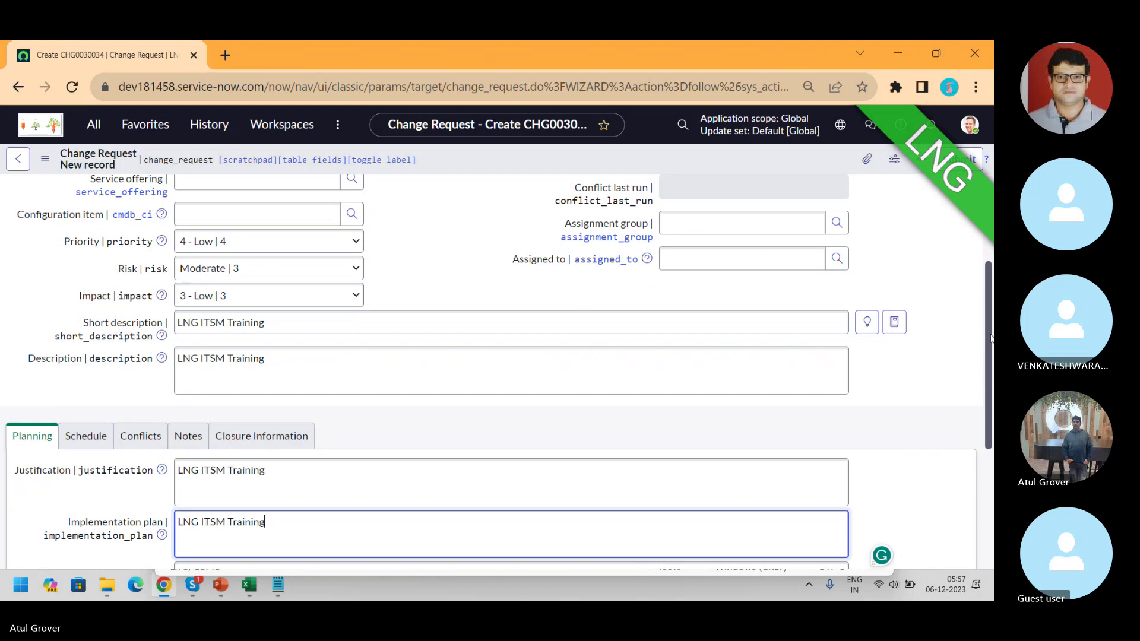
- Fill risk and impact analysis, backout plan and test plan with 'LNG ITSM Training'
scroll(987, 338, "down", 4)
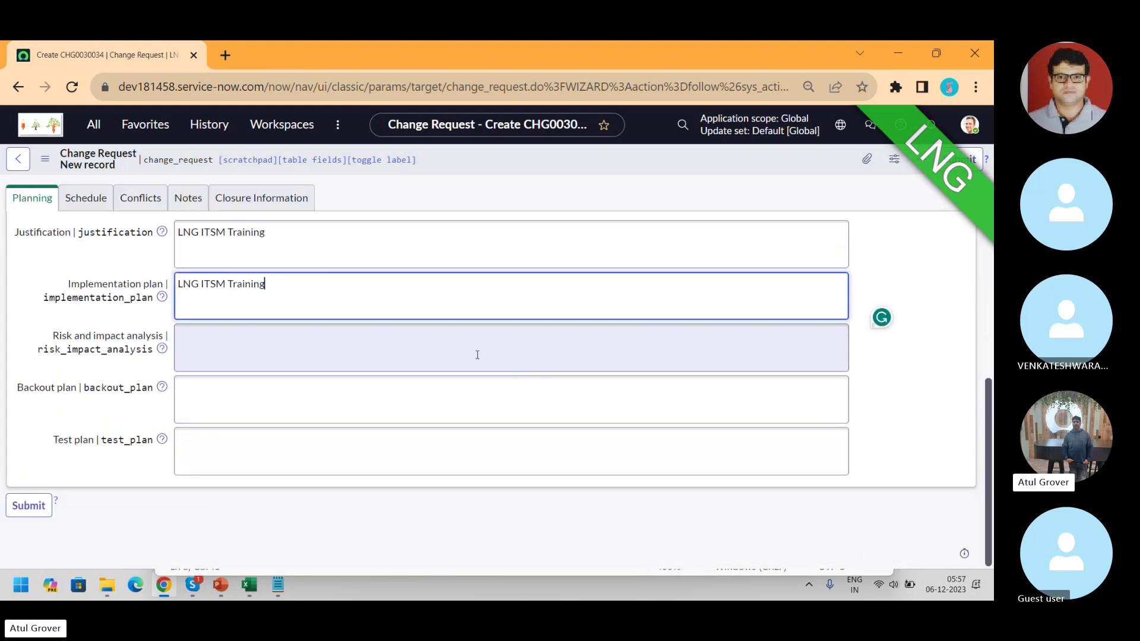
left_click(454, 348)
type("LNG ITSM Training")
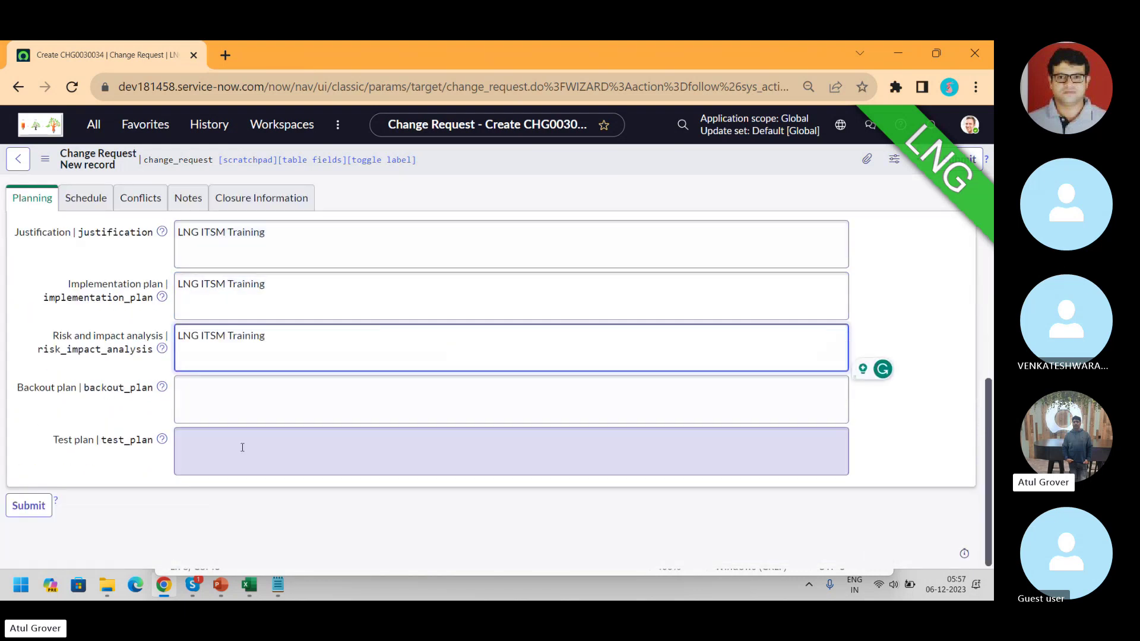
left_click(243, 411)
type("LNG ITSM Training")
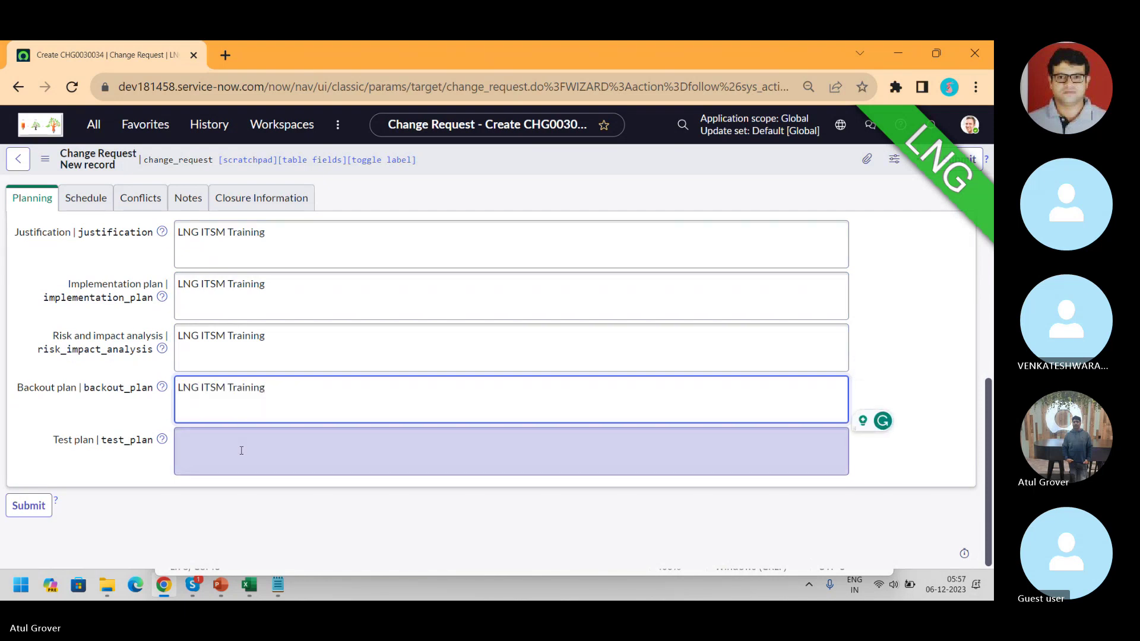
left_click(241, 451)
type("LNG ITSM Training")
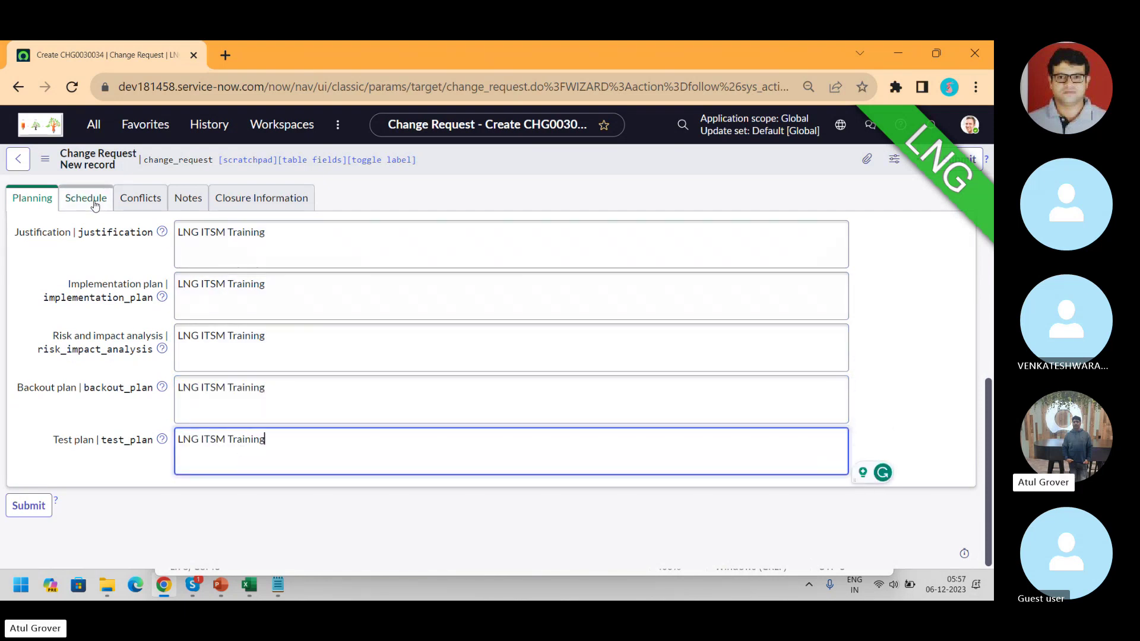
left_click(85, 198)
- Set Planned start to 2023-12-08 and Planned end to 2023-12-16
left_click(352, 372)
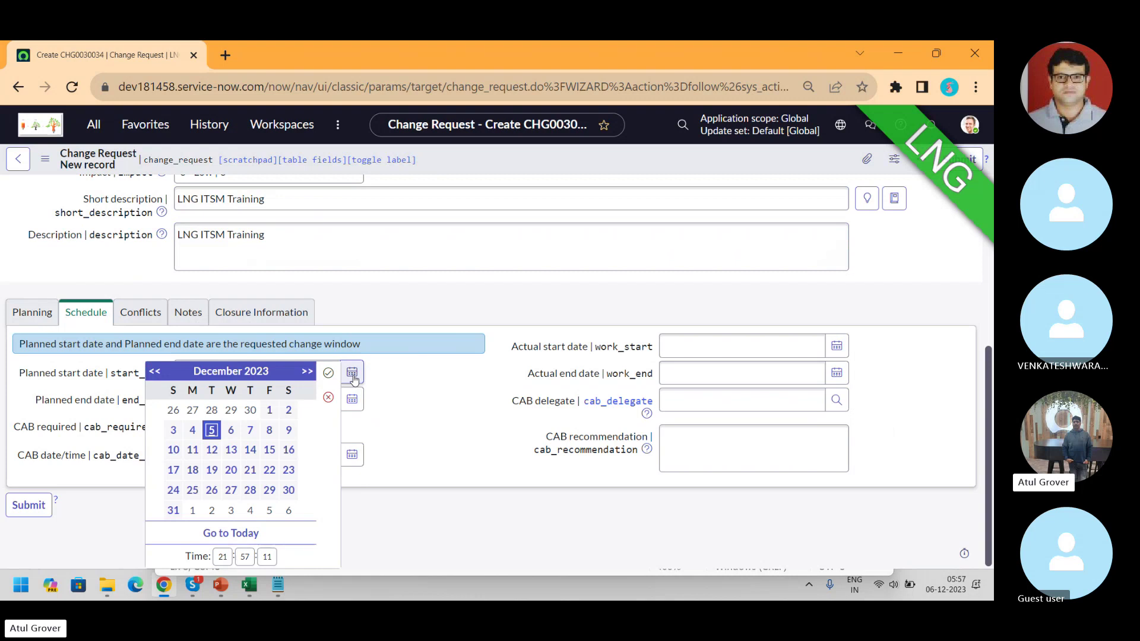
left_click(270, 430)
left_click(328, 373)
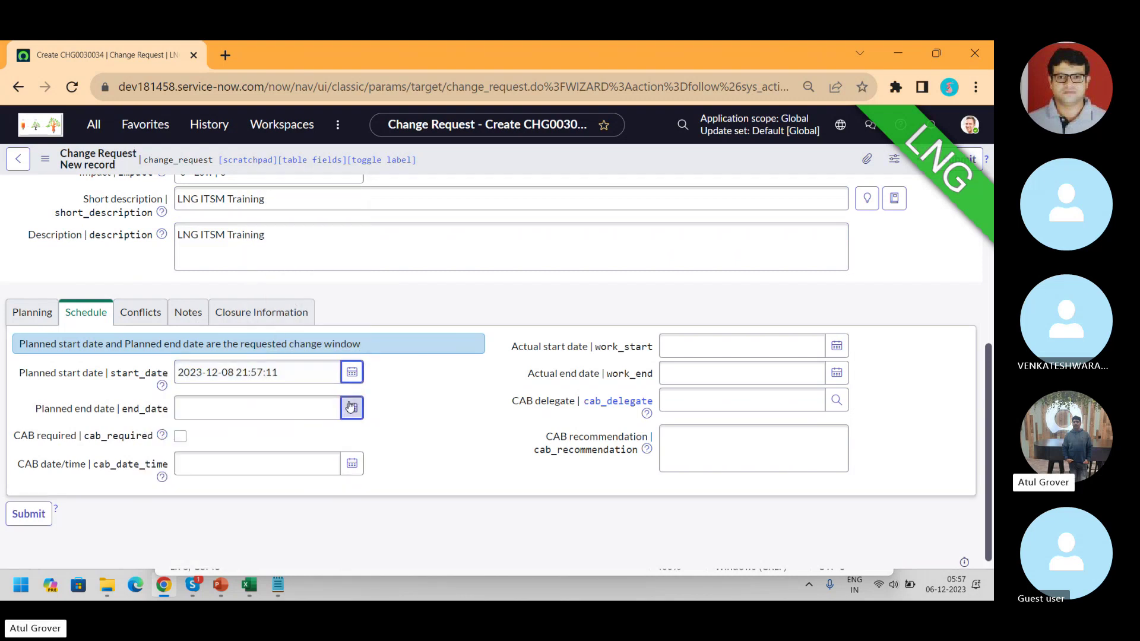
left_click(351, 408)
left_click(289, 450)
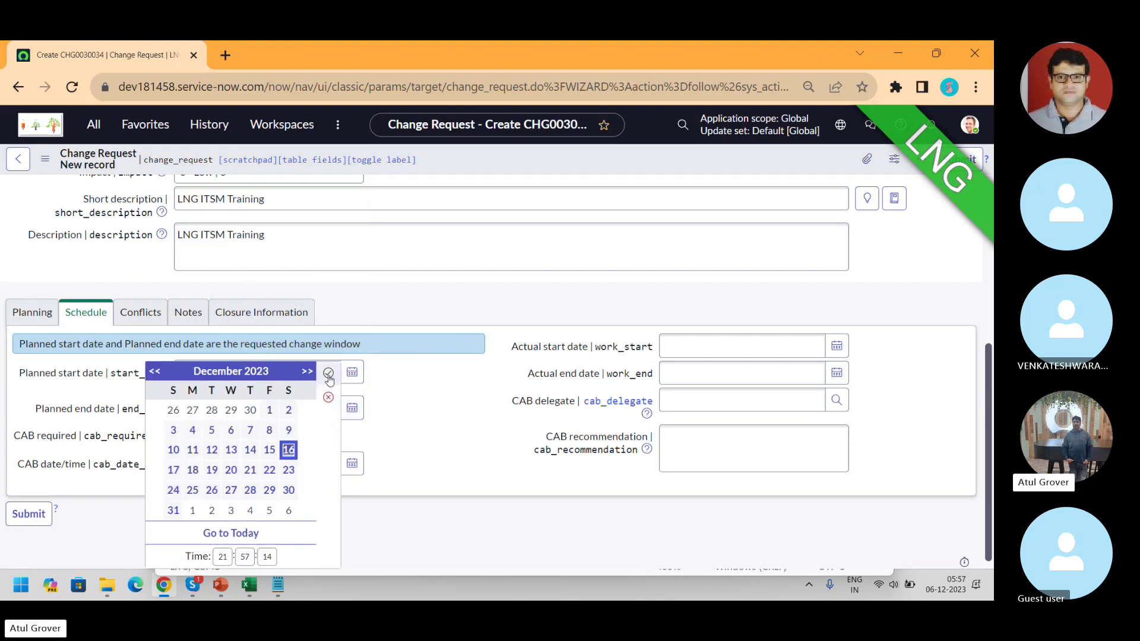
left_click(329, 373)
- Assign the change to Change Management, with CI SAP AppSRV01 and Priority 1 - Critical
scroll(989, 389, "up", 5)
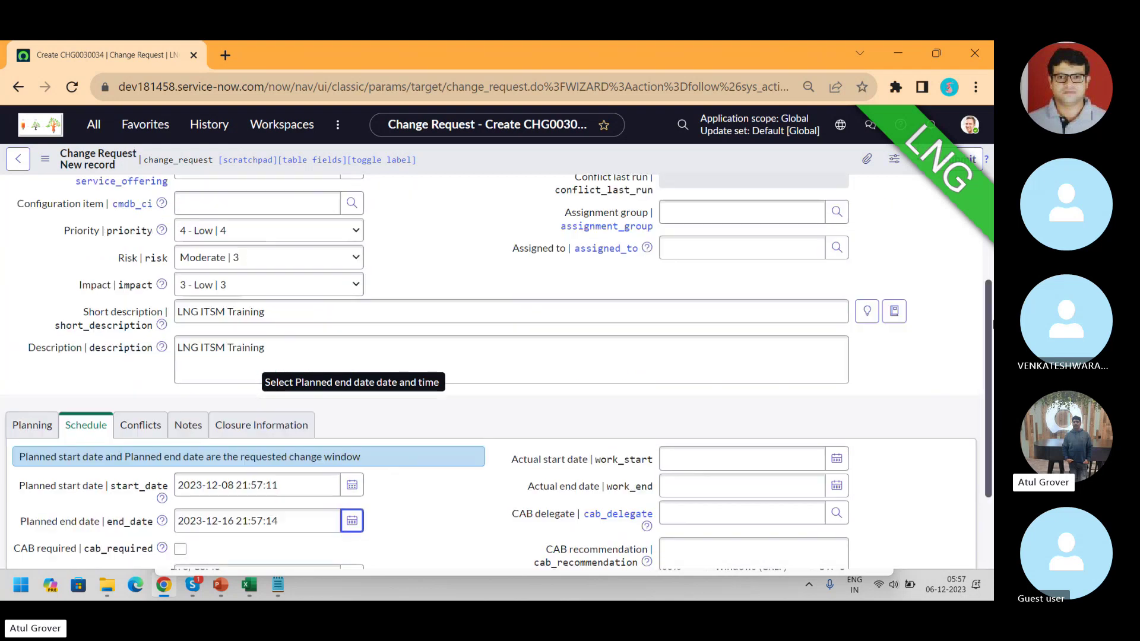
left_click(687, 397)
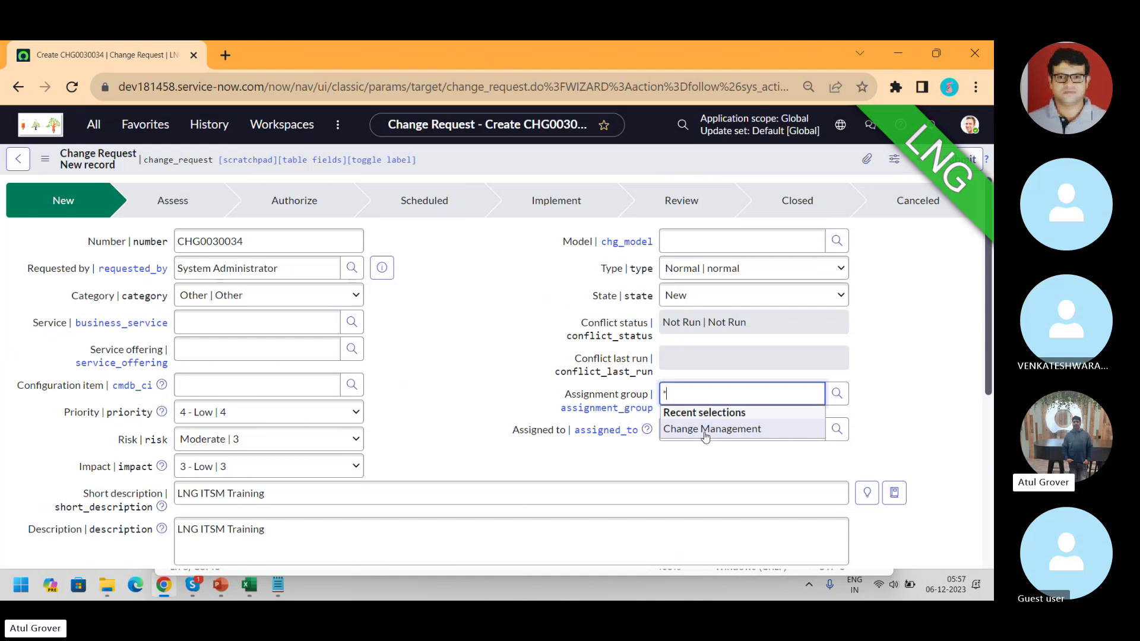
left_click(704, 431)
left_click(244, 392)
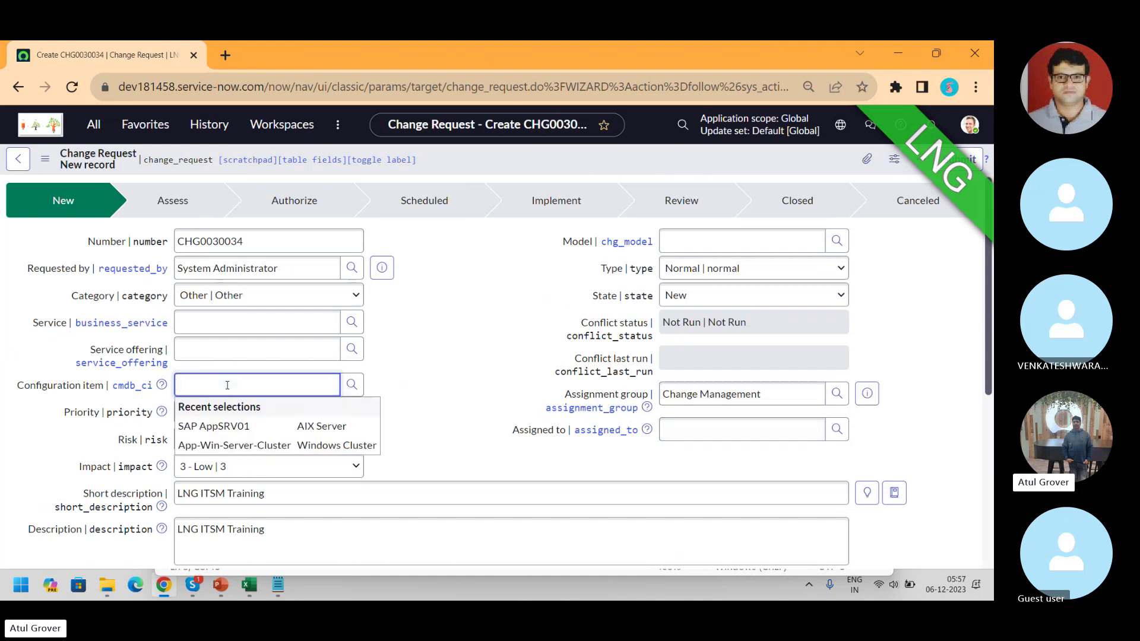
left_click(215, 426)
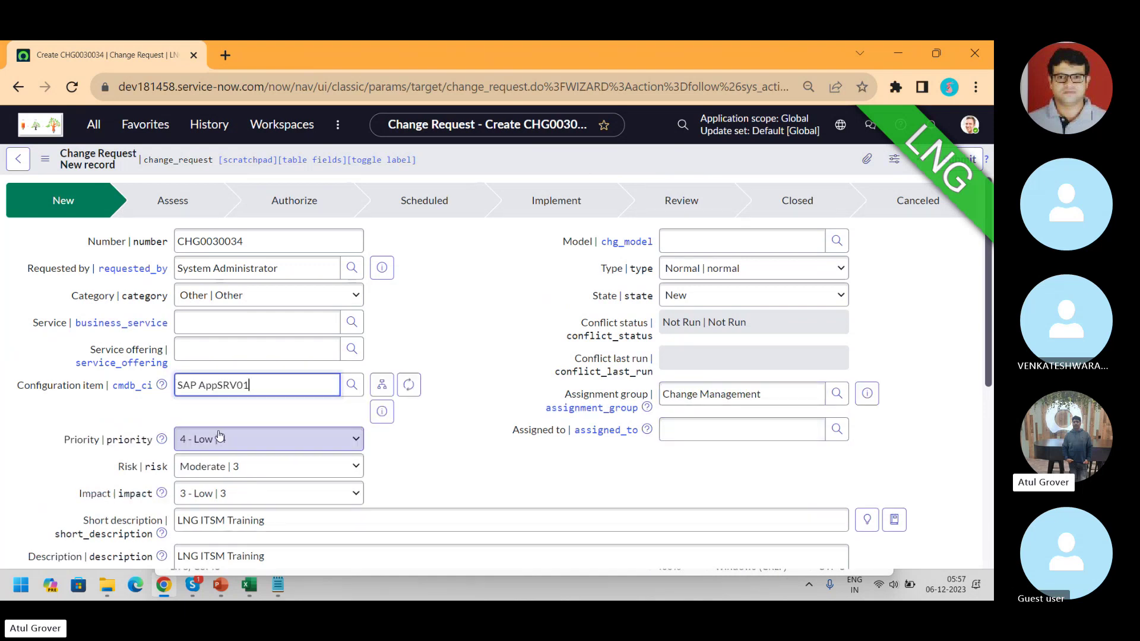
left_click(217, 439)
left_click(202, 474)
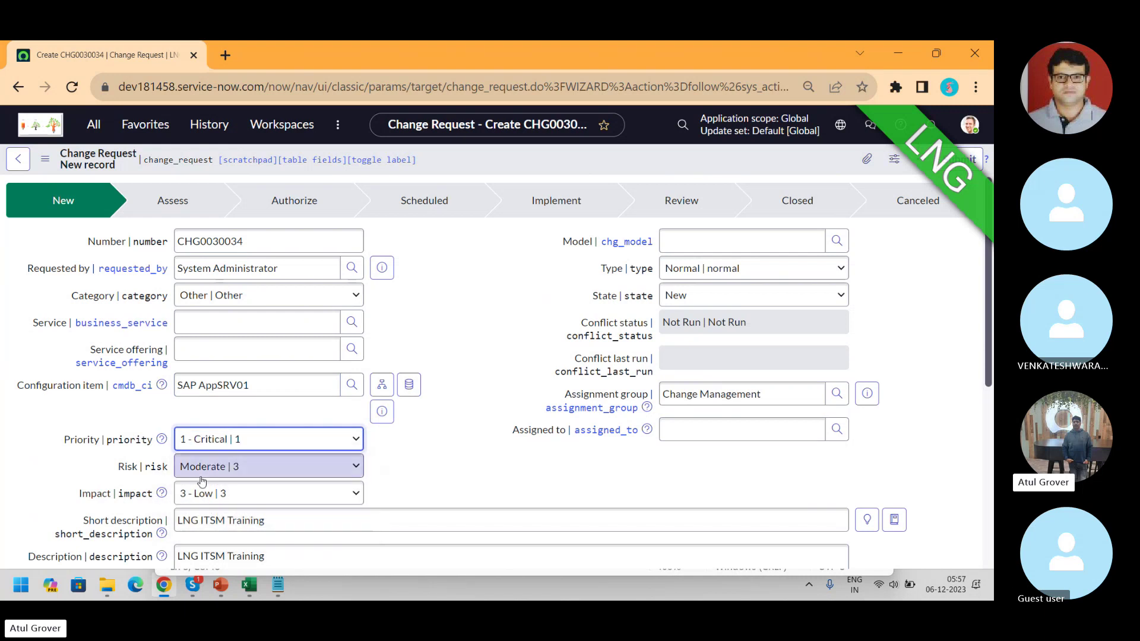
left_click(231, 492)
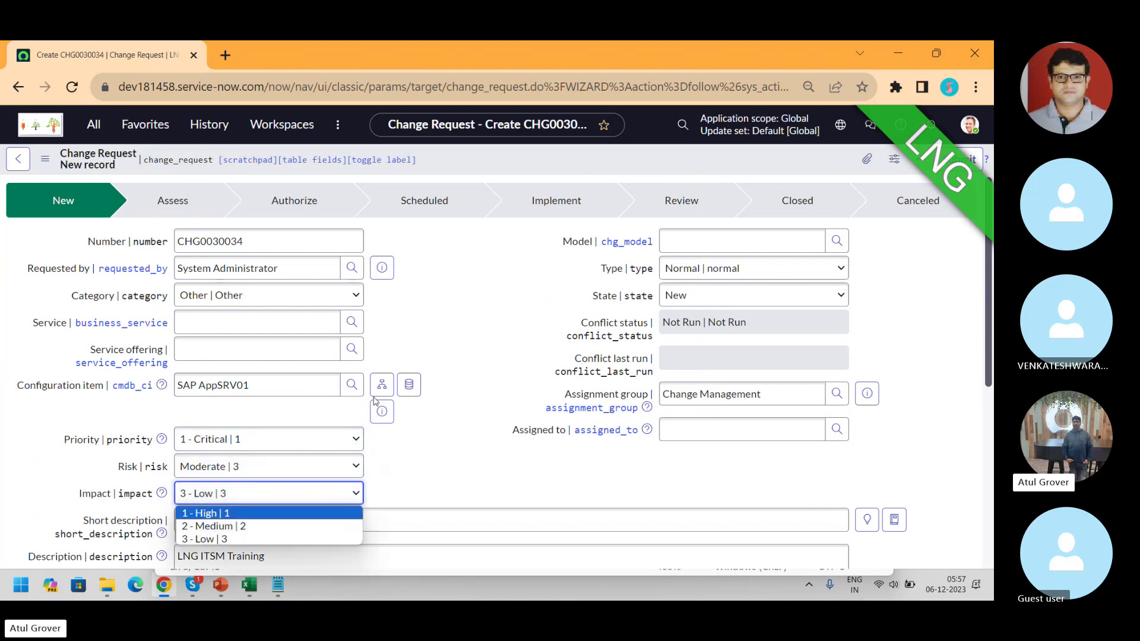
right_click(518, 168)
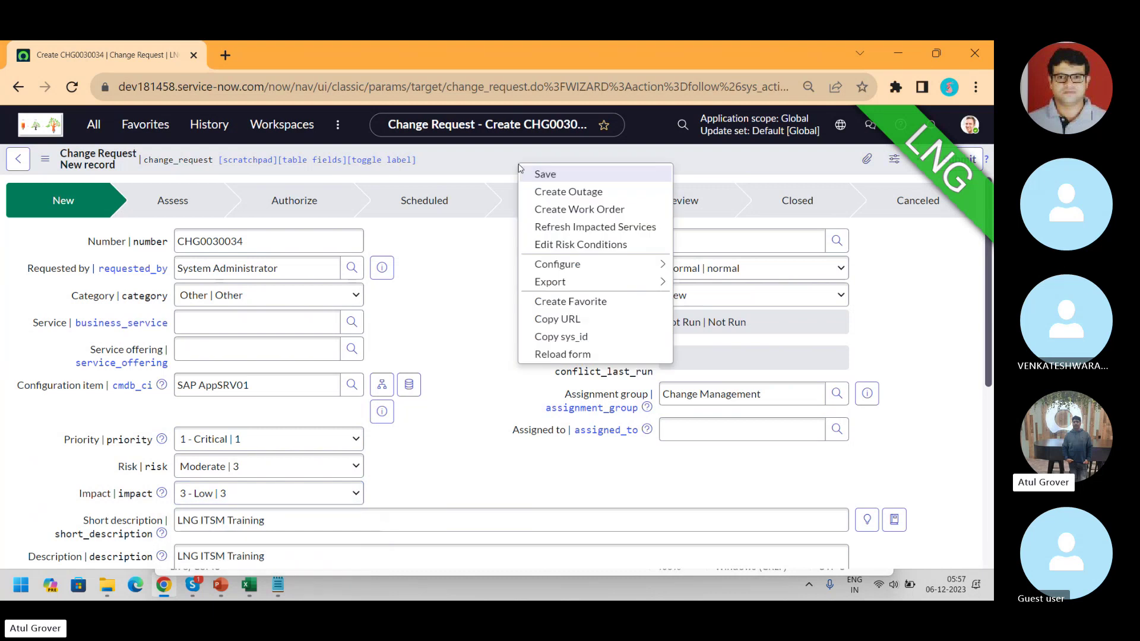
- Save the change and mark it as affecting a critical CI, with complex change and backout
left_click(528, 172)
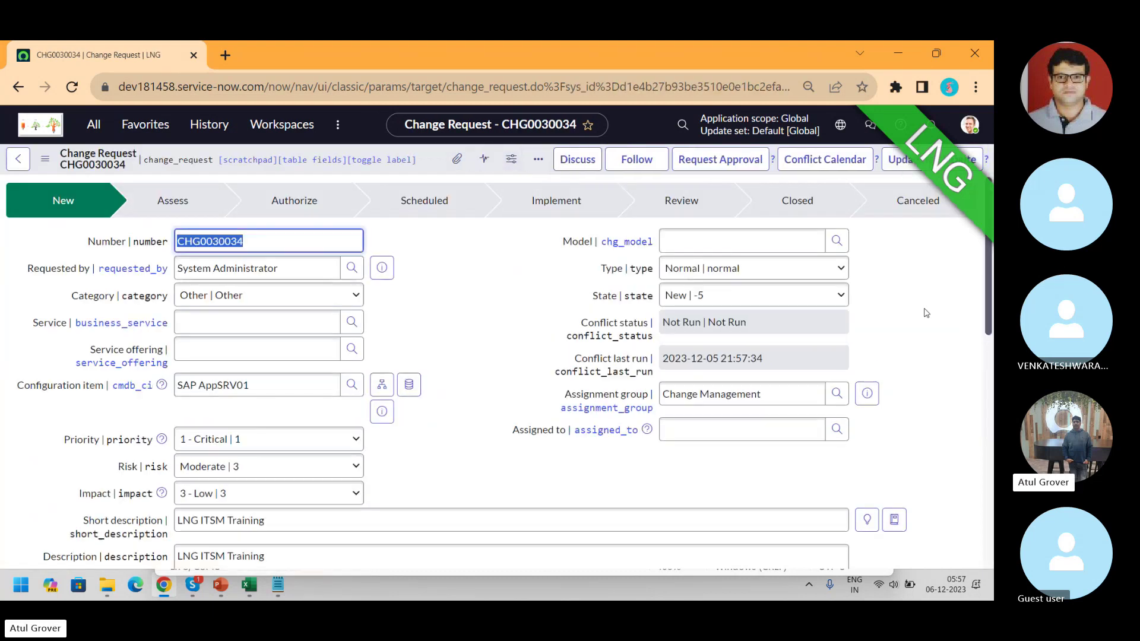
scroll(883, 428, "down", 10)
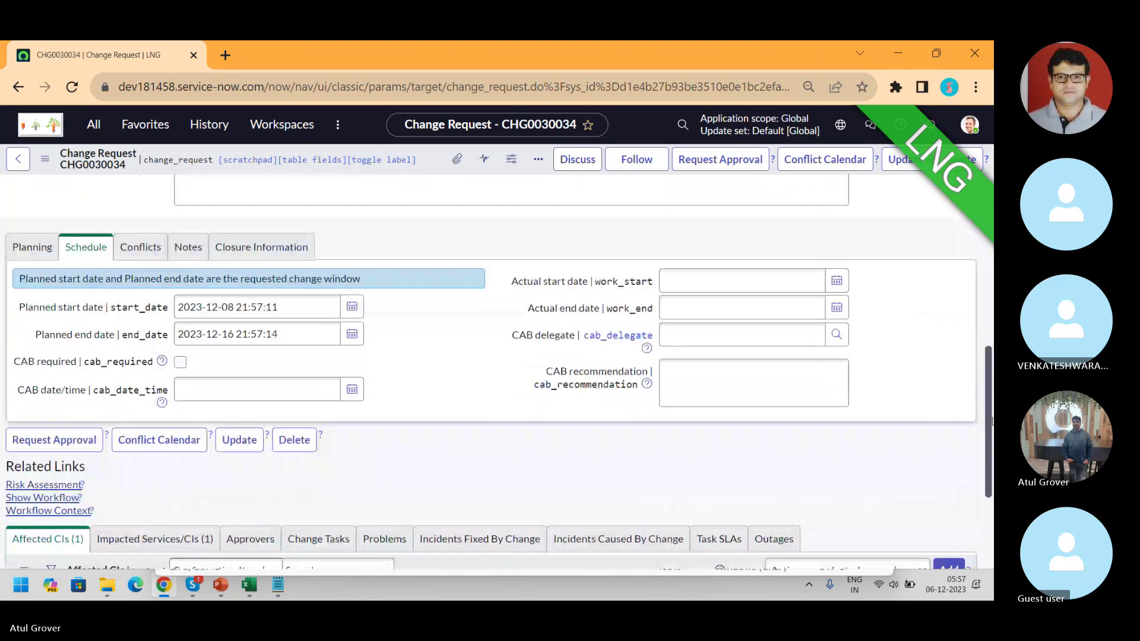
left_click(45, 370)
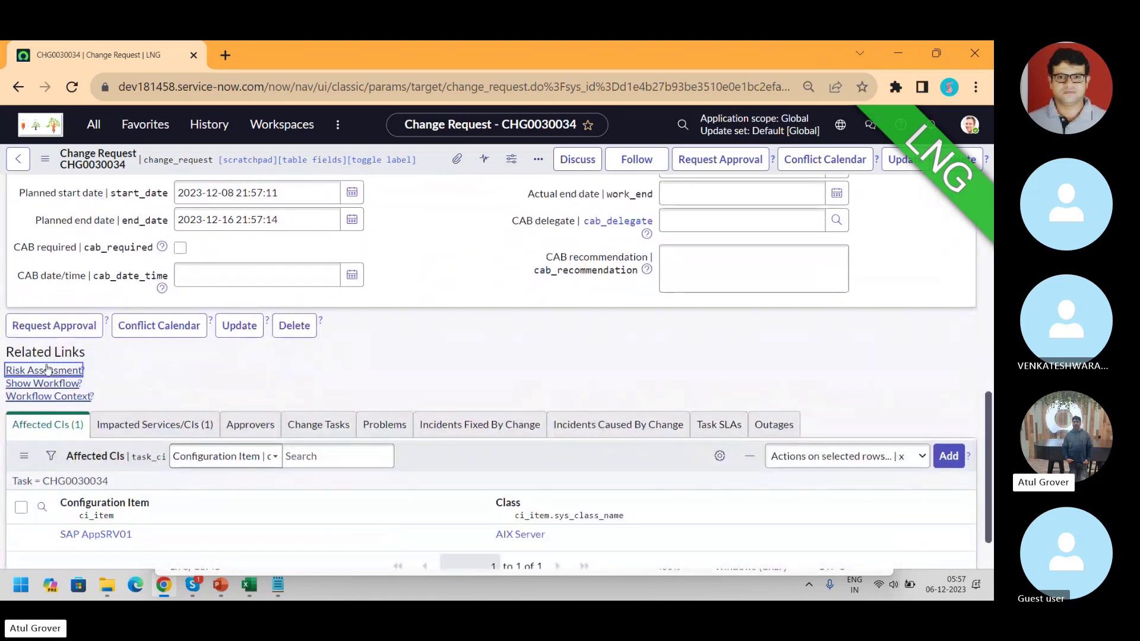
left_click(180, 237)
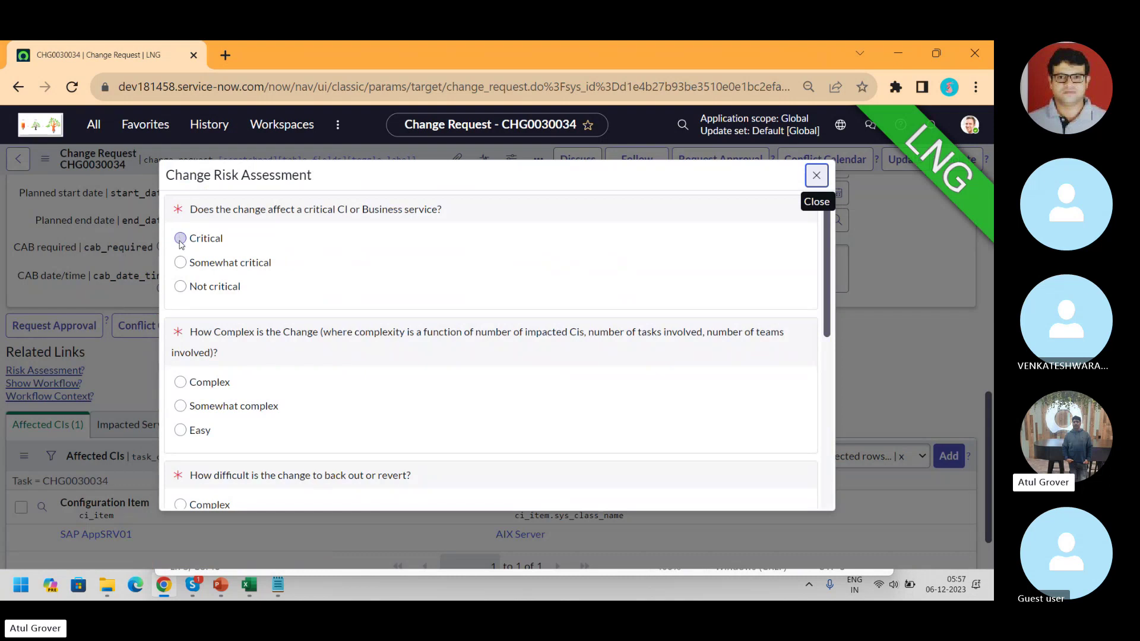
left_click(180, 381)
left_click(180, 504)
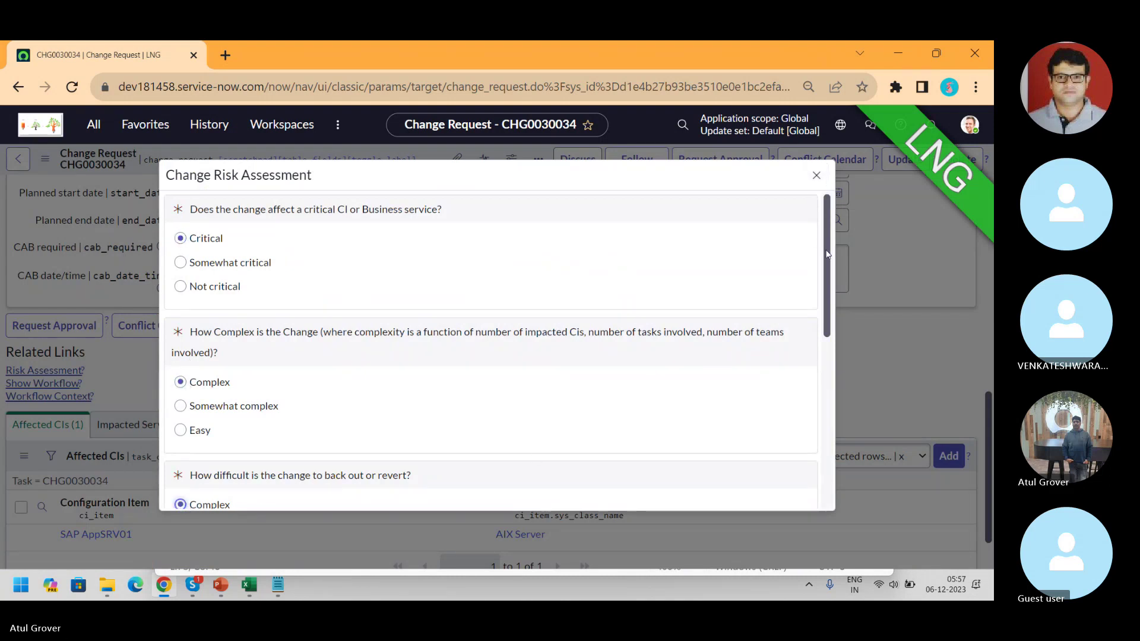
- Confirm a redundancy plan exists, rate verification as Difficult, and submit the assessment
left_click_drag(823, 248, 823, 371)
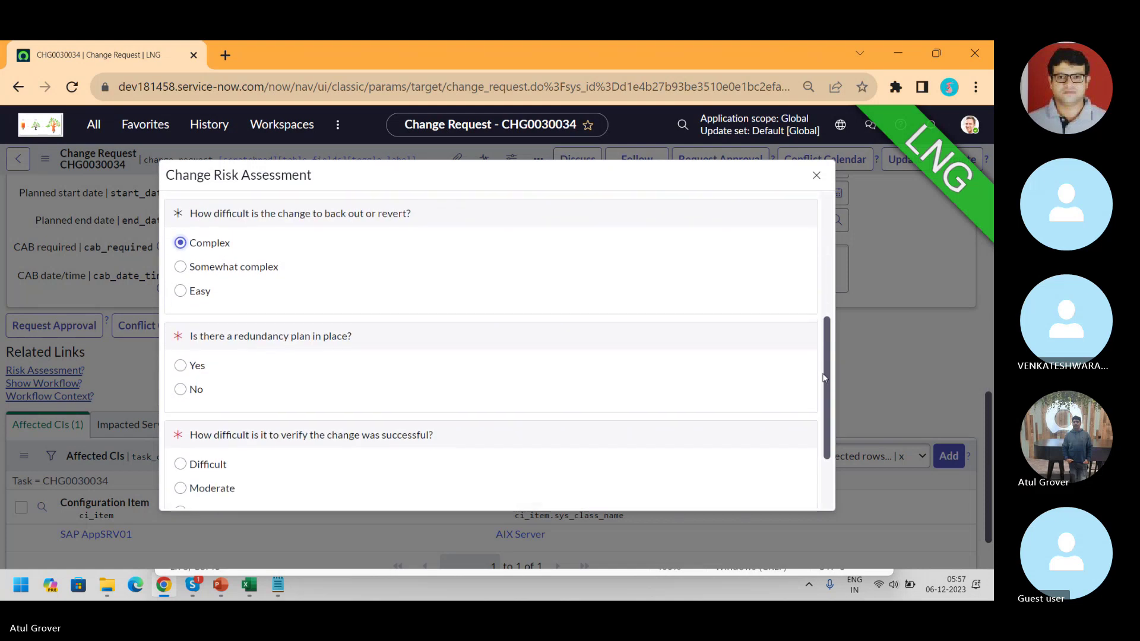
left_click(180, 363)
left_click(181, 461)
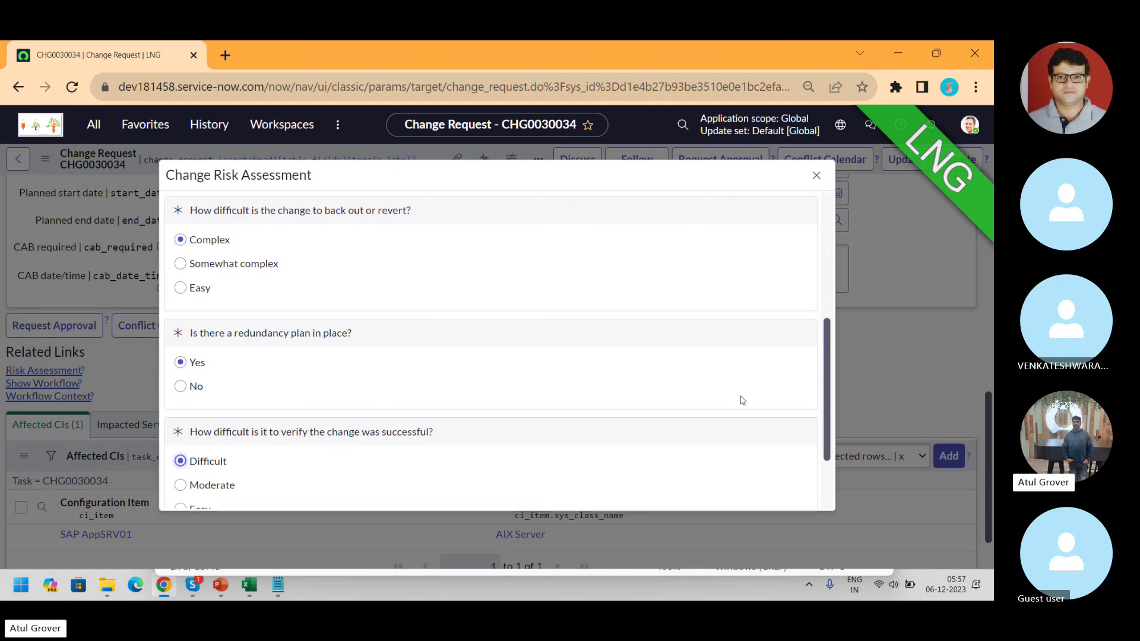
left_click_drag(826, 355, 822, 418)
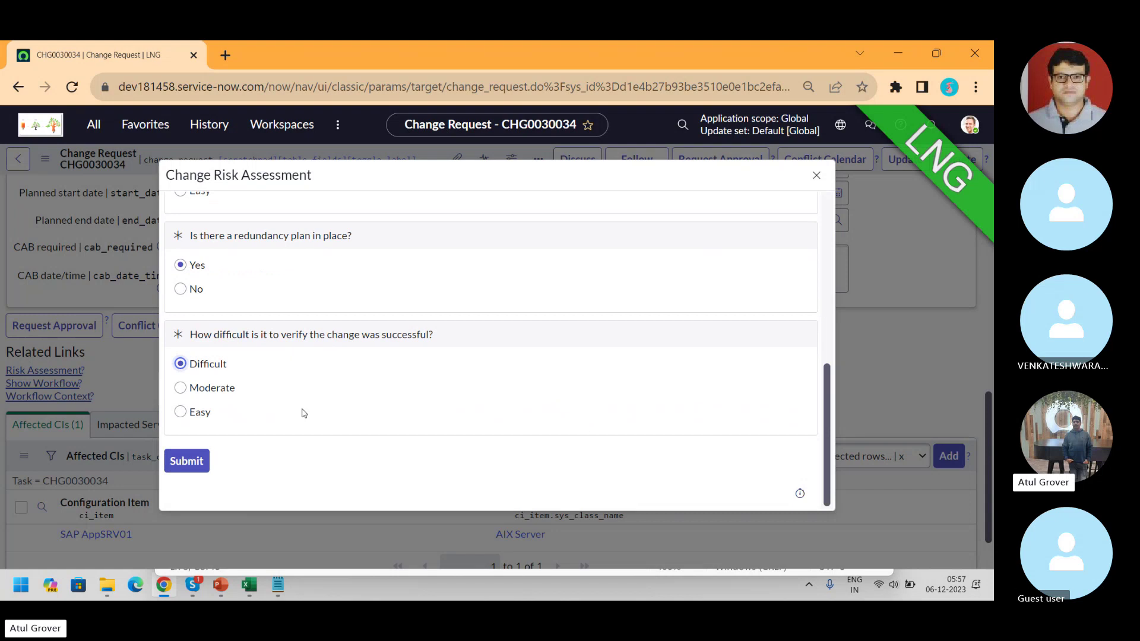
left_click(192, 462)
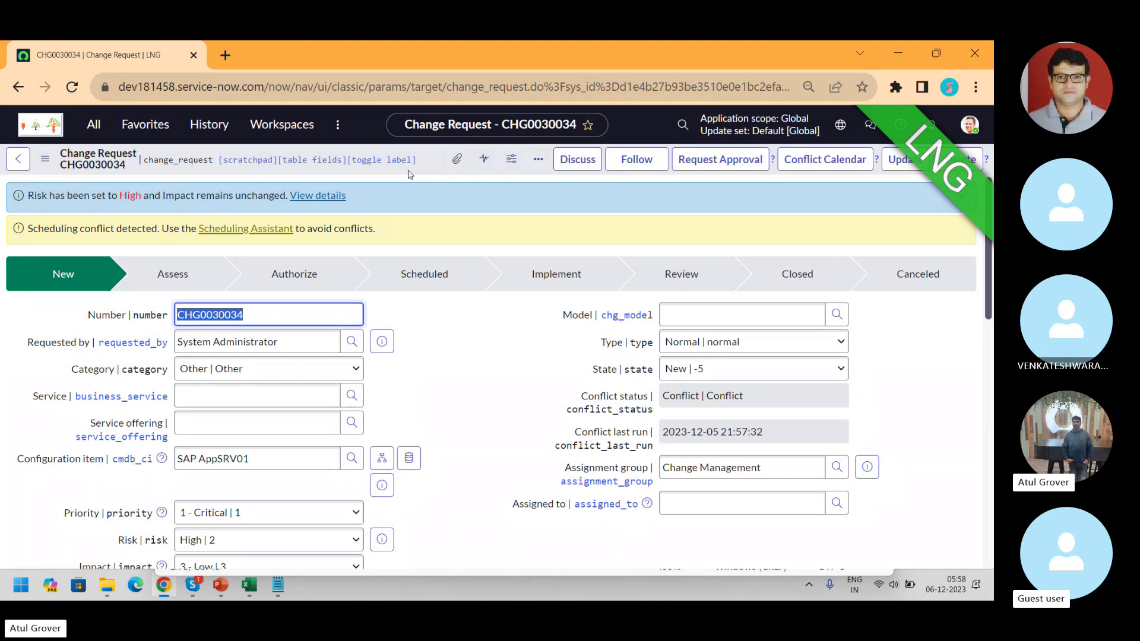
- Save the risk-assessed CHG0030034 and request approval to move it into Assess
right_click(432, 172)
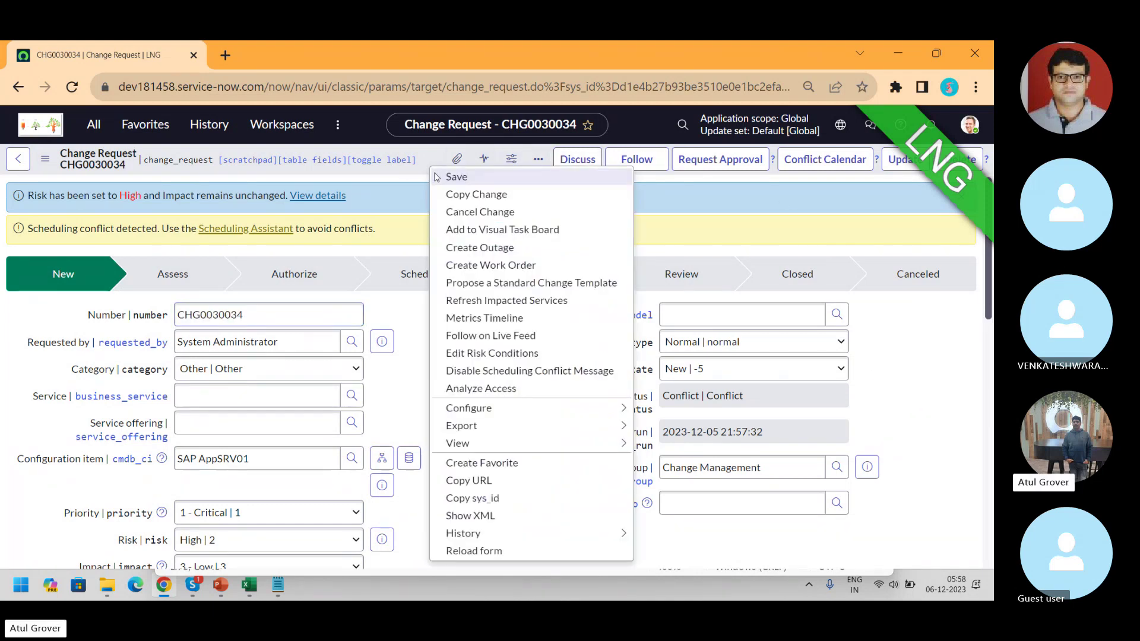
left_click(434, 176)
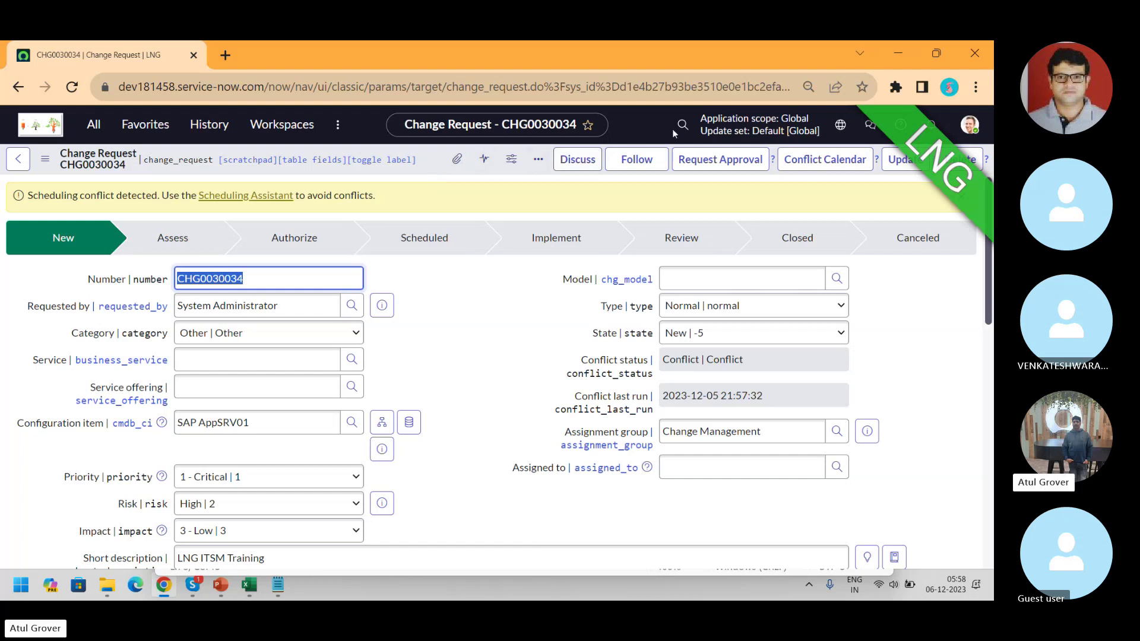
left_click(708, 167)
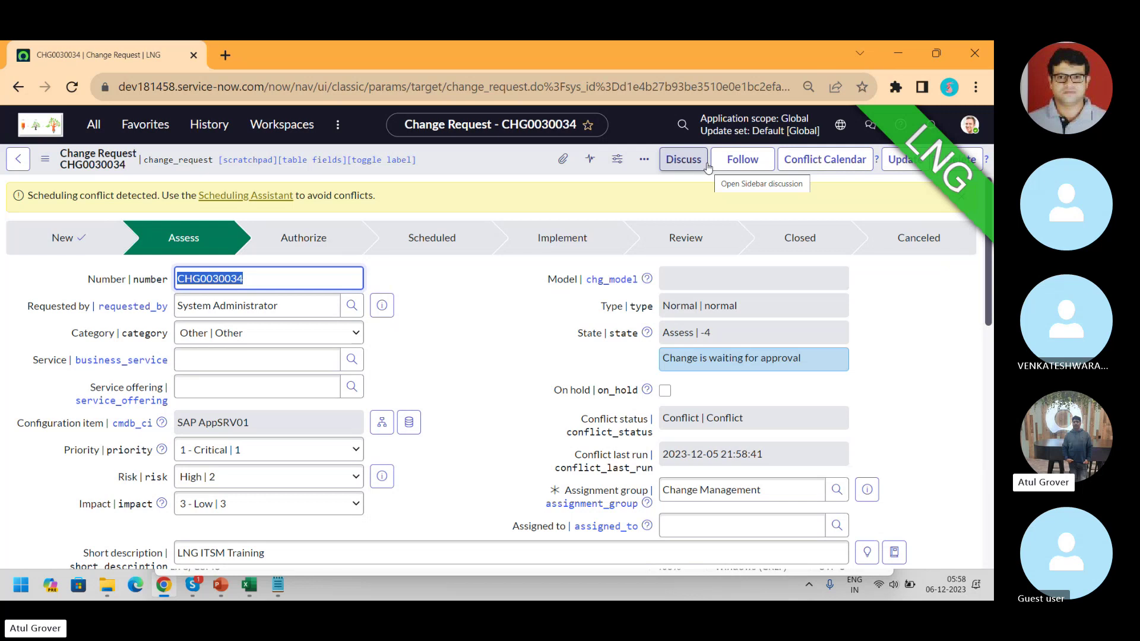
- Check the Skype call, then open the Approvers (2) related list on the change
key("alt+Tab")
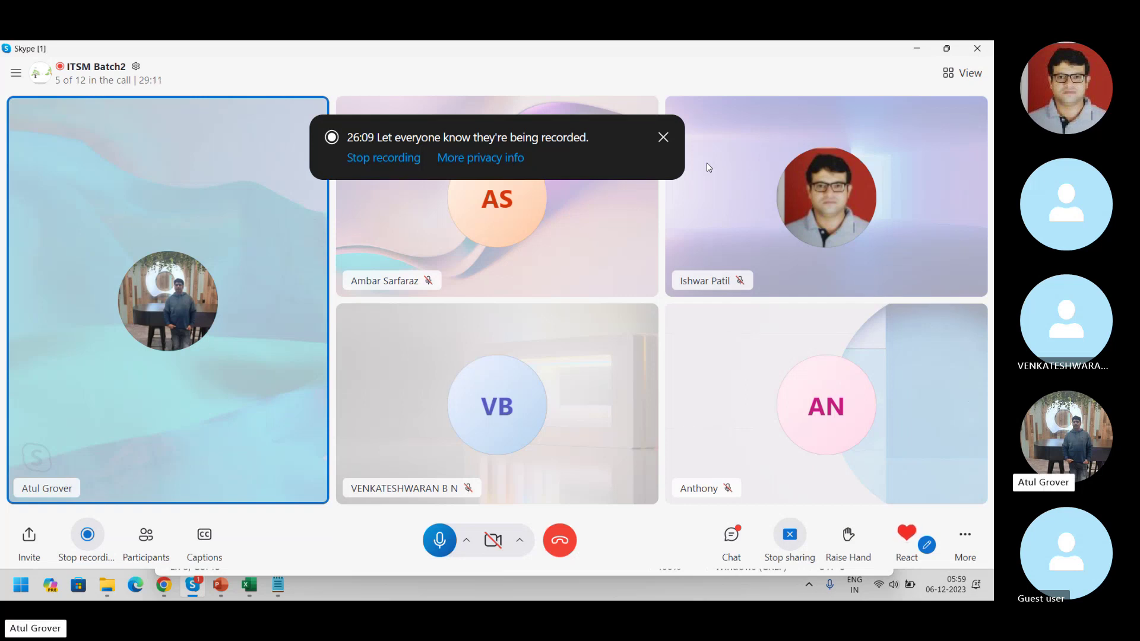
key("alt+Tab")
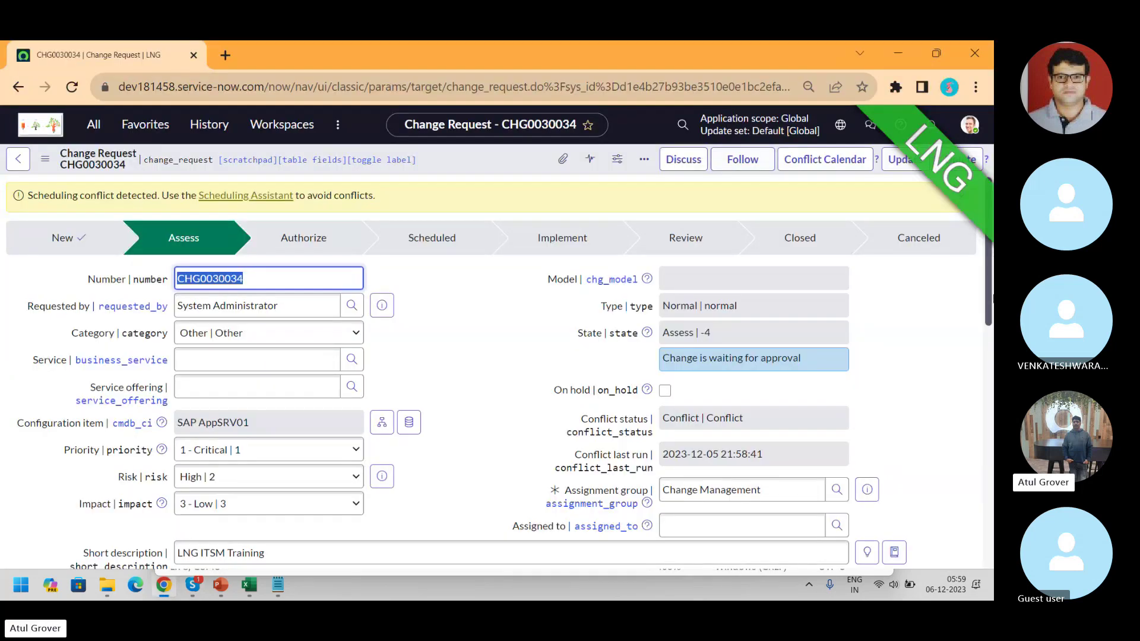
left_click_drag(992, 276, 990, 496)
left_click(256, 402)
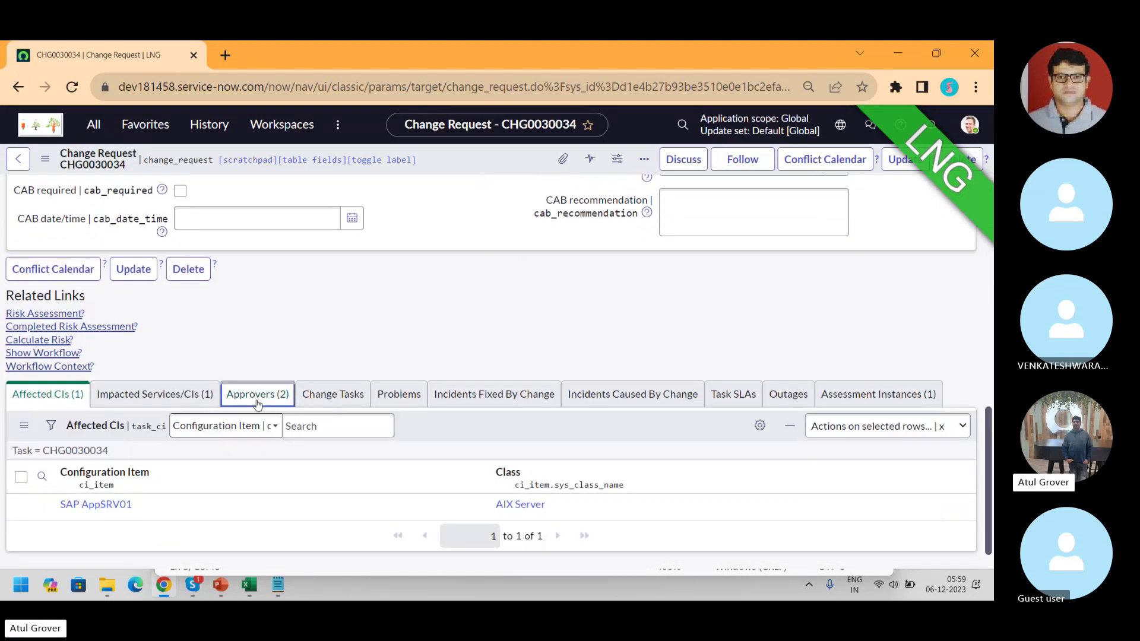
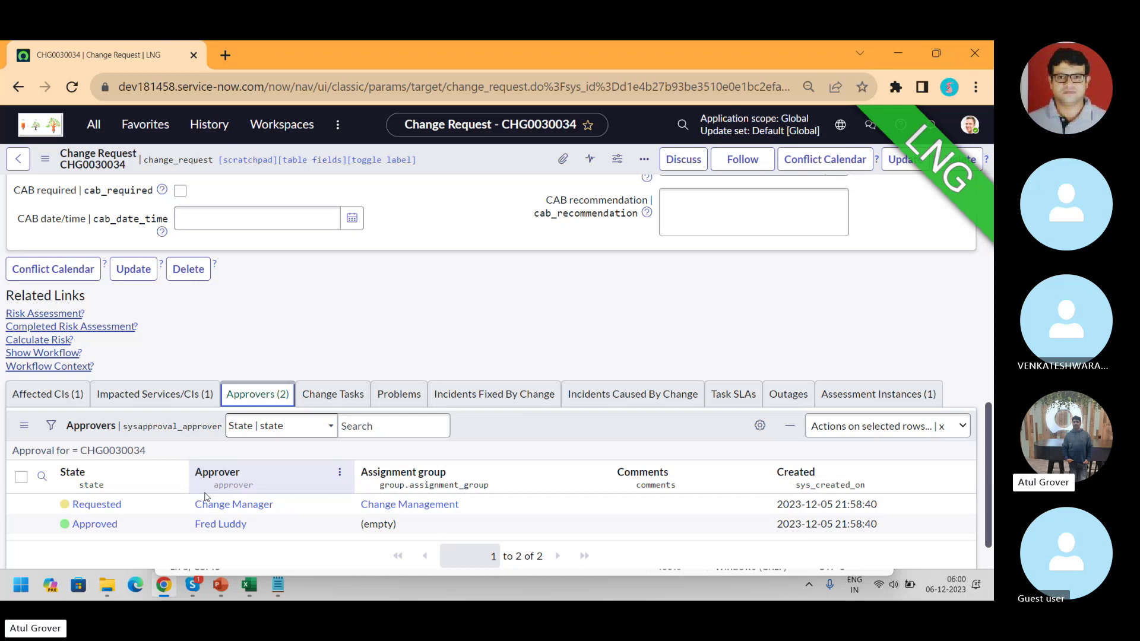
- Show the running Change Request - Normal workflow, inspect its activities, and return to CHG0030034
left_click(54, 355)
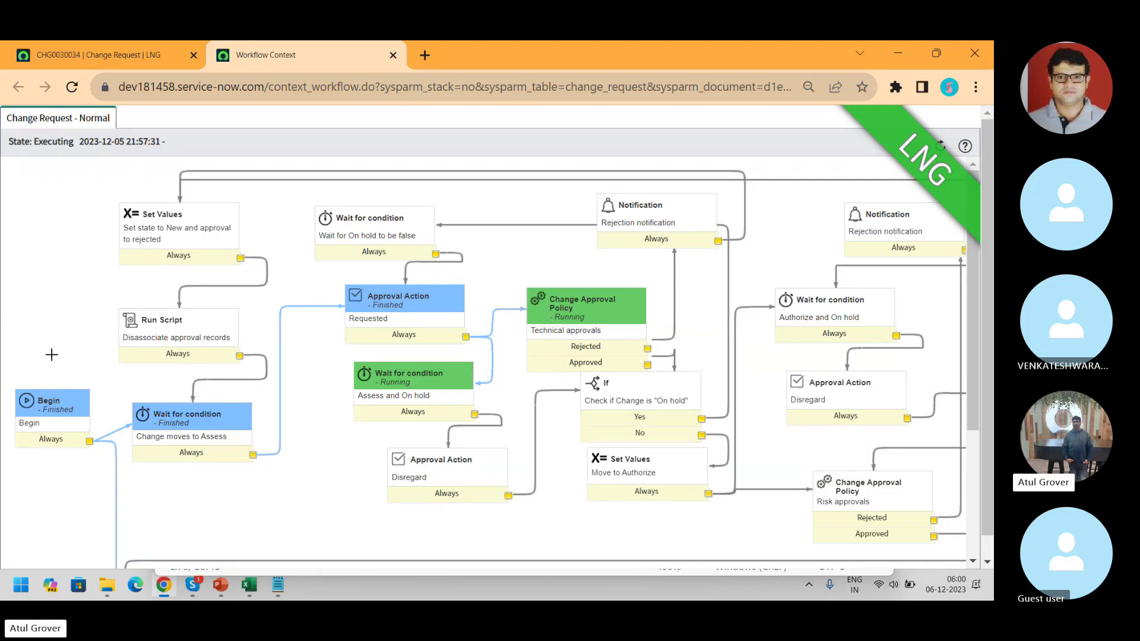
mouse_move(37, 435)
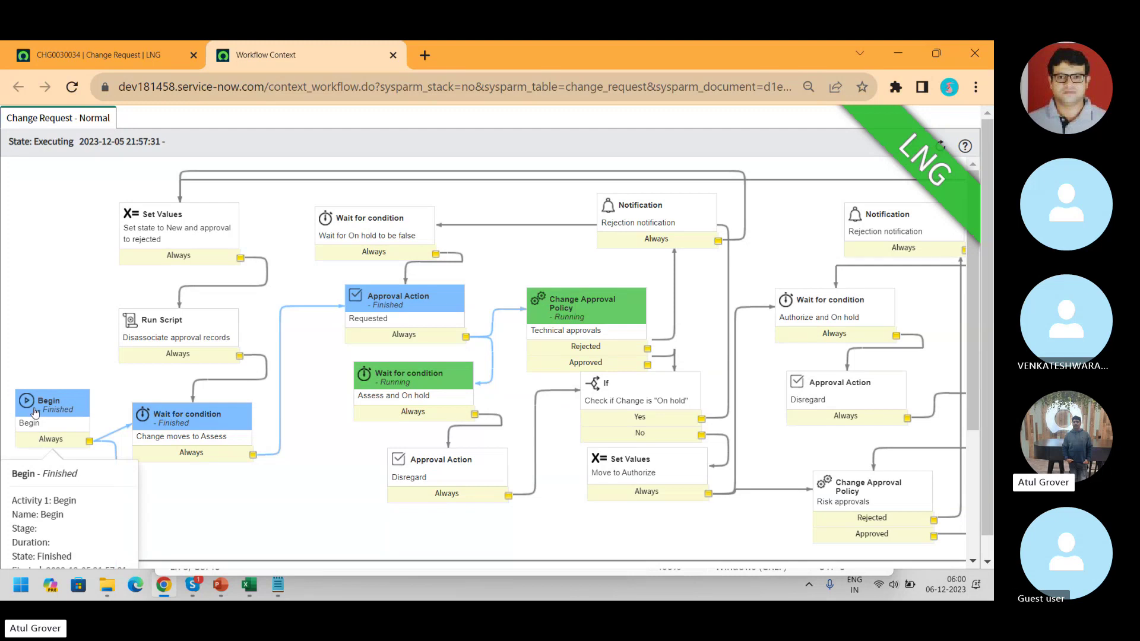
mouse_move(184, 428)
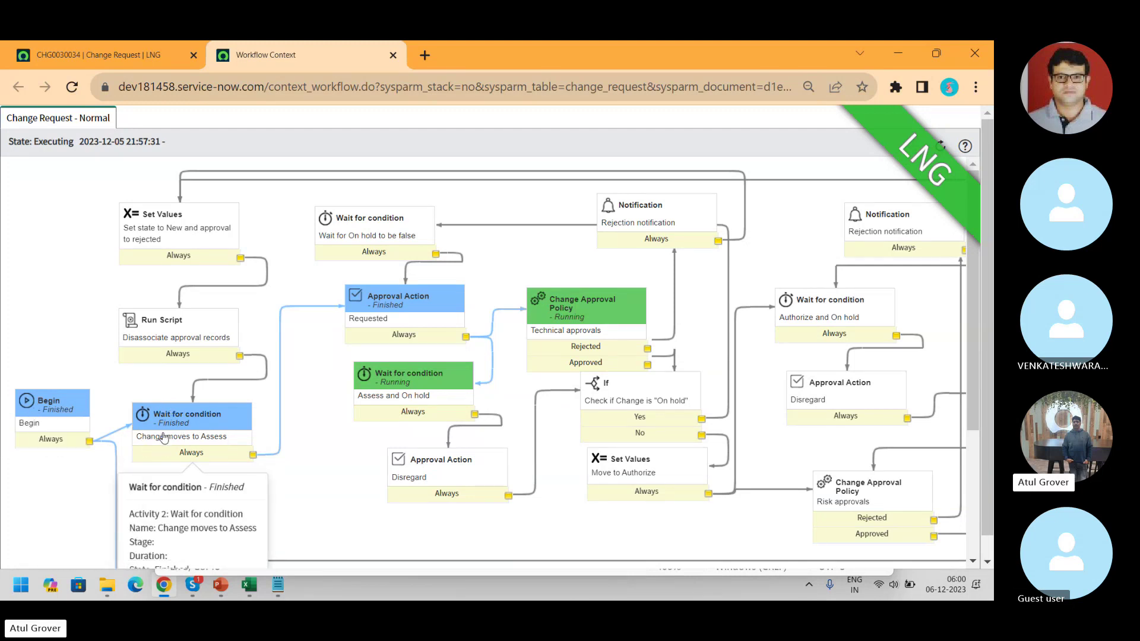
mouse_move(380, 309)
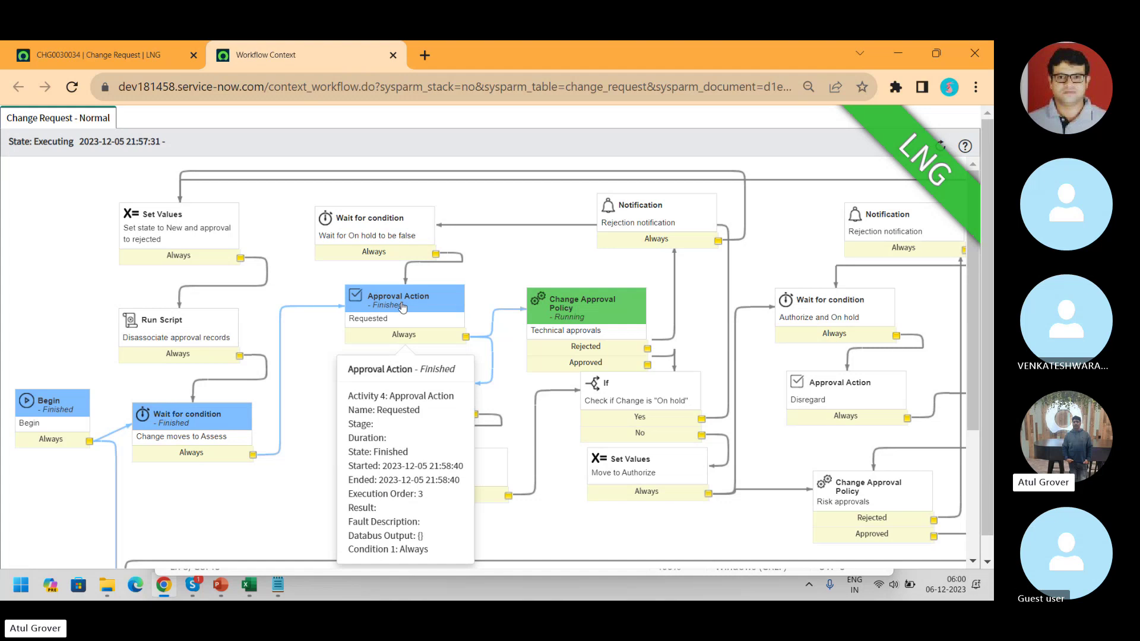
mouse_move(573, 306)
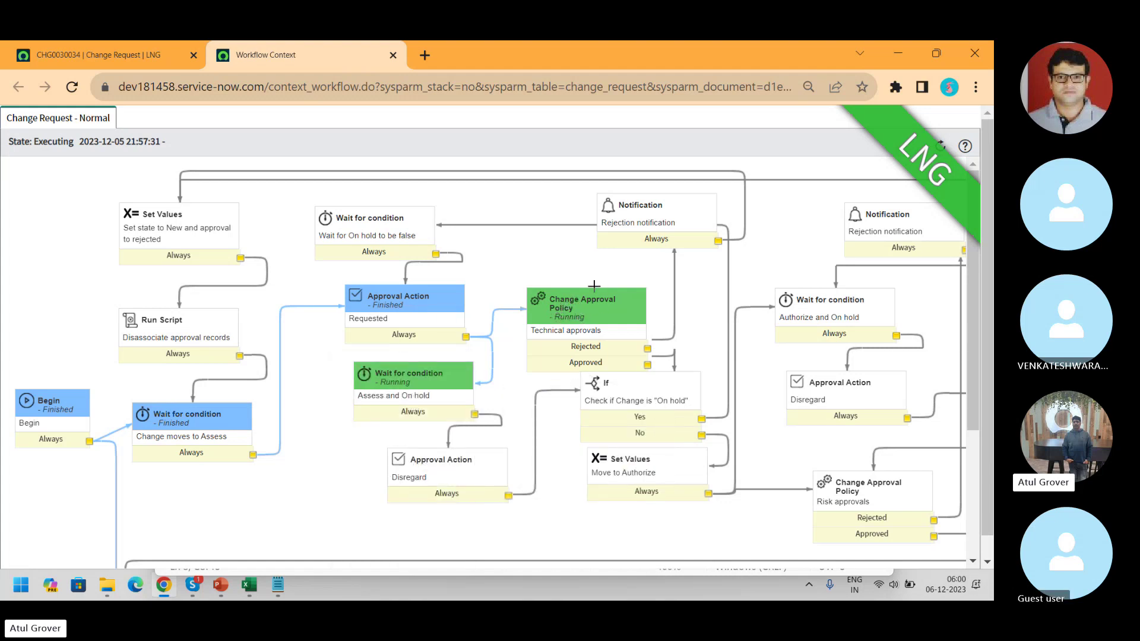
left_click(148, 62)
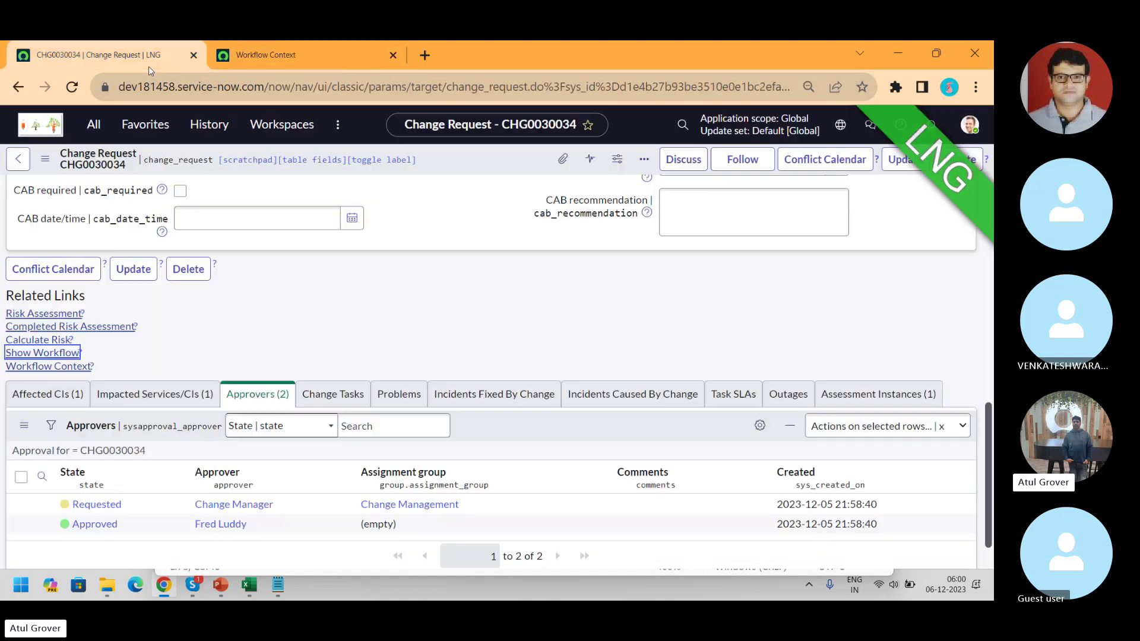
- Open Change Request - Normal in the Workflow Editor via a 'workflo' filter and widen the canvas
left_click(95, 123)
type("wor")
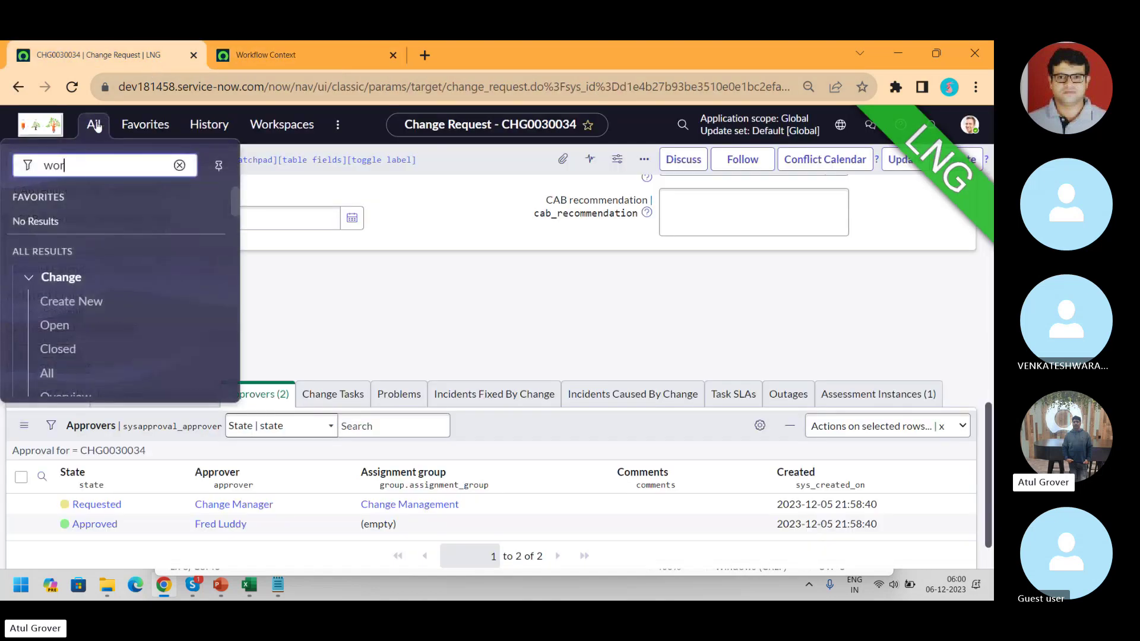
type("kflow")
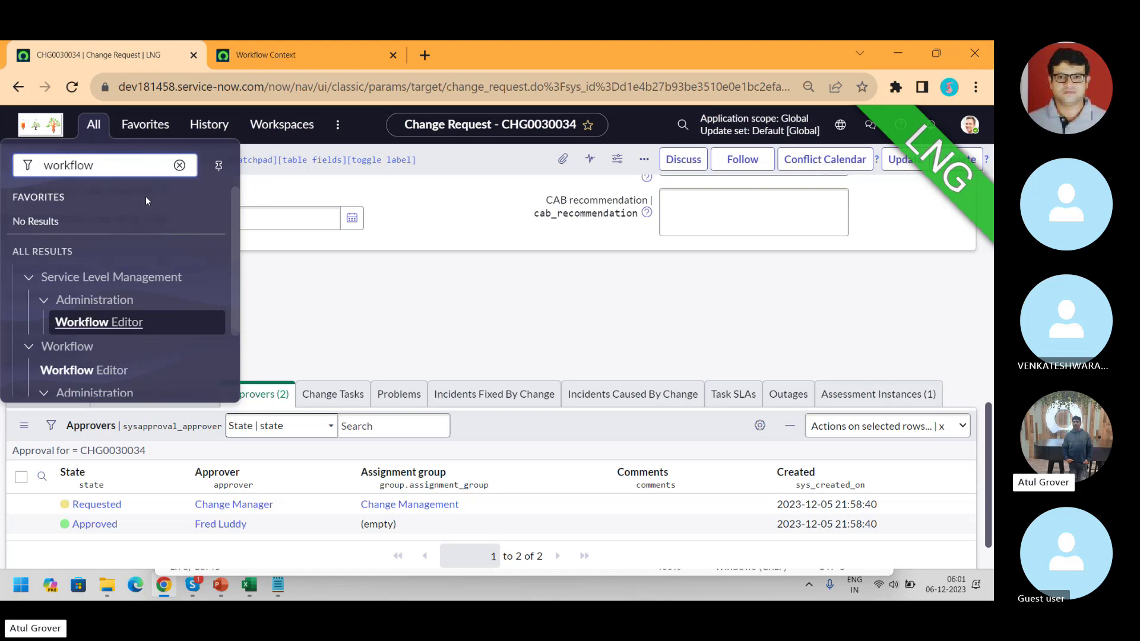
left_click(110, 371)
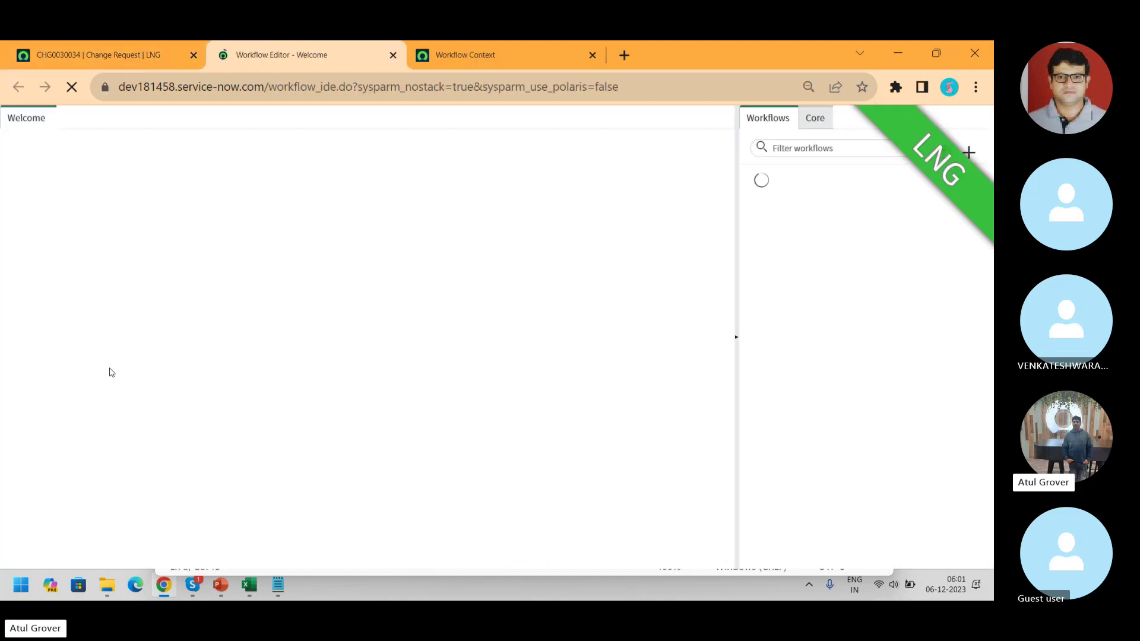
left_click(460, 56)
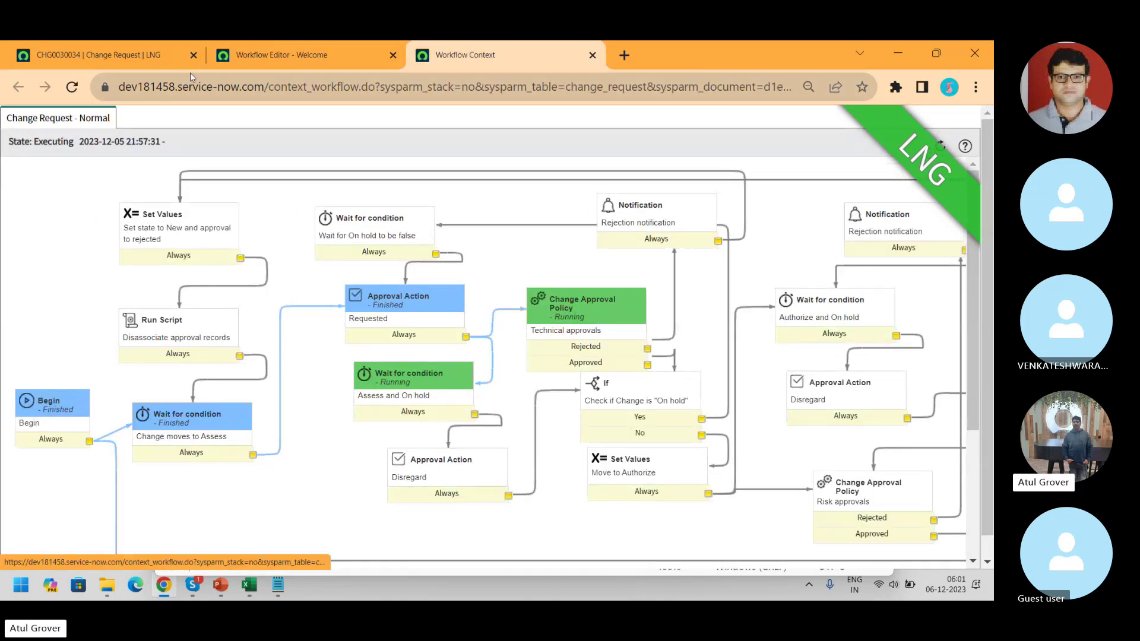
left_click(279, 54)
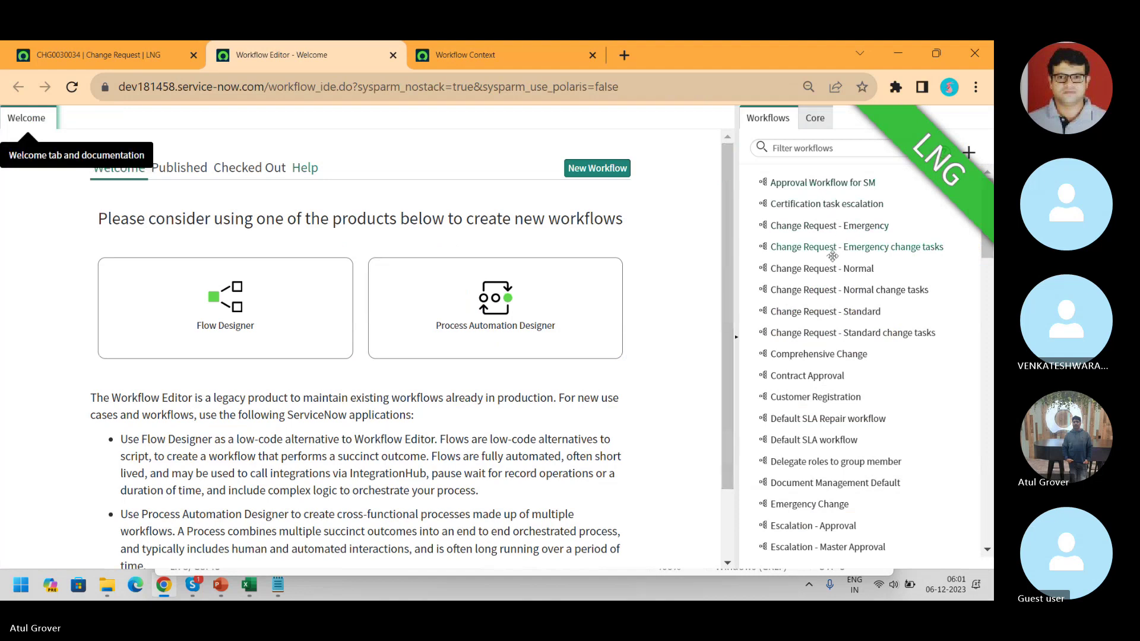
left_click(820, 270)
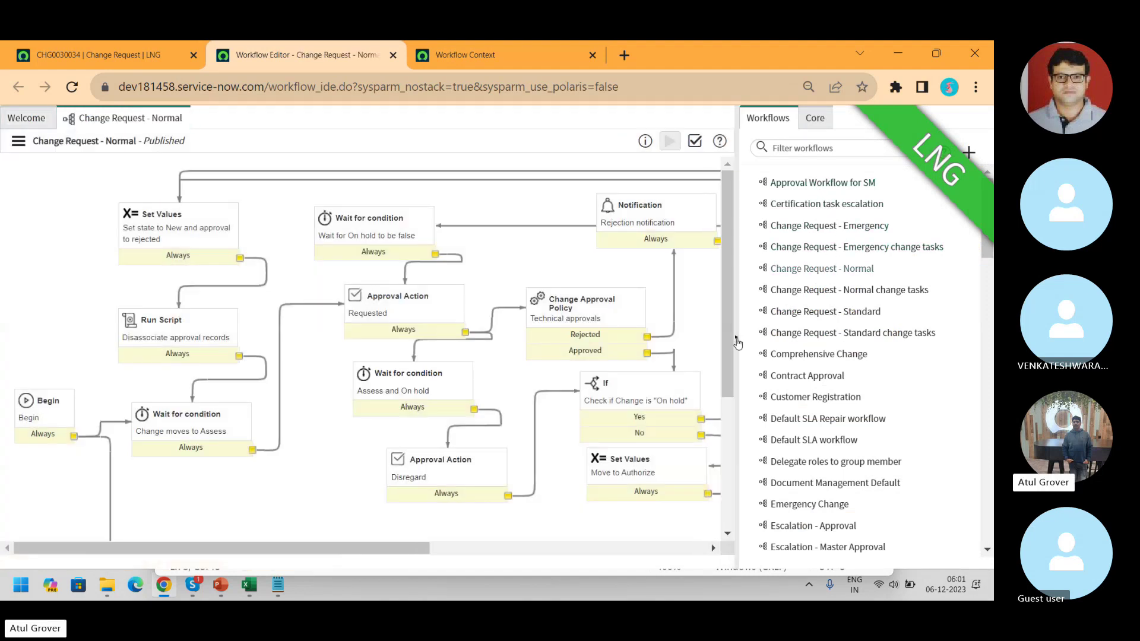
left_click(736, 342)
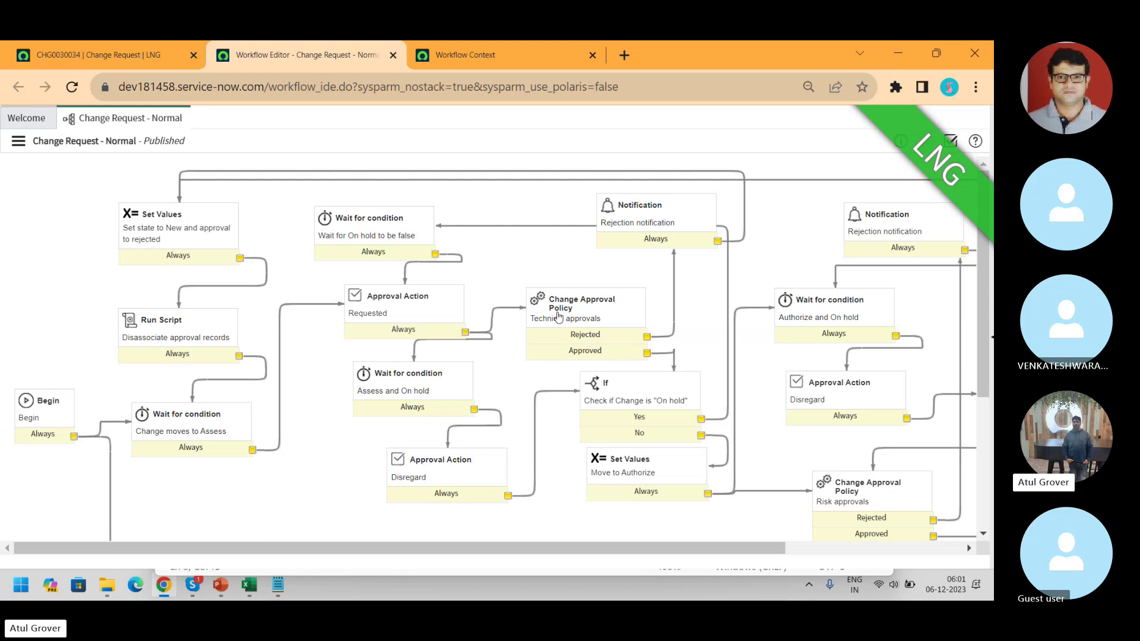
double_click(558, 316)
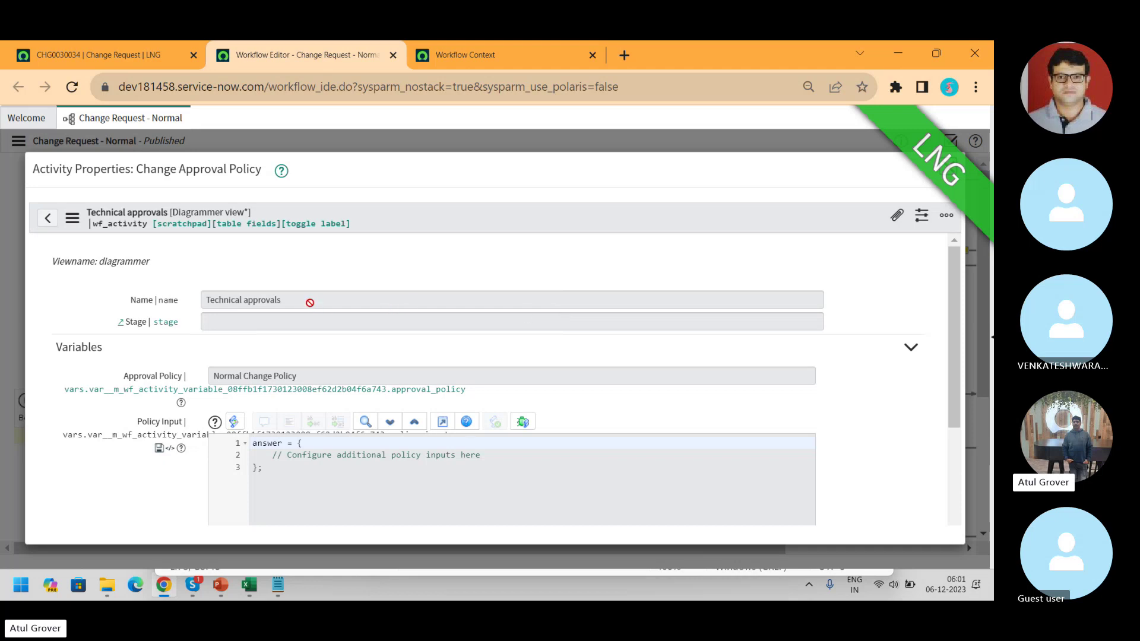
left_click_drag(304, 301, 176, 318)
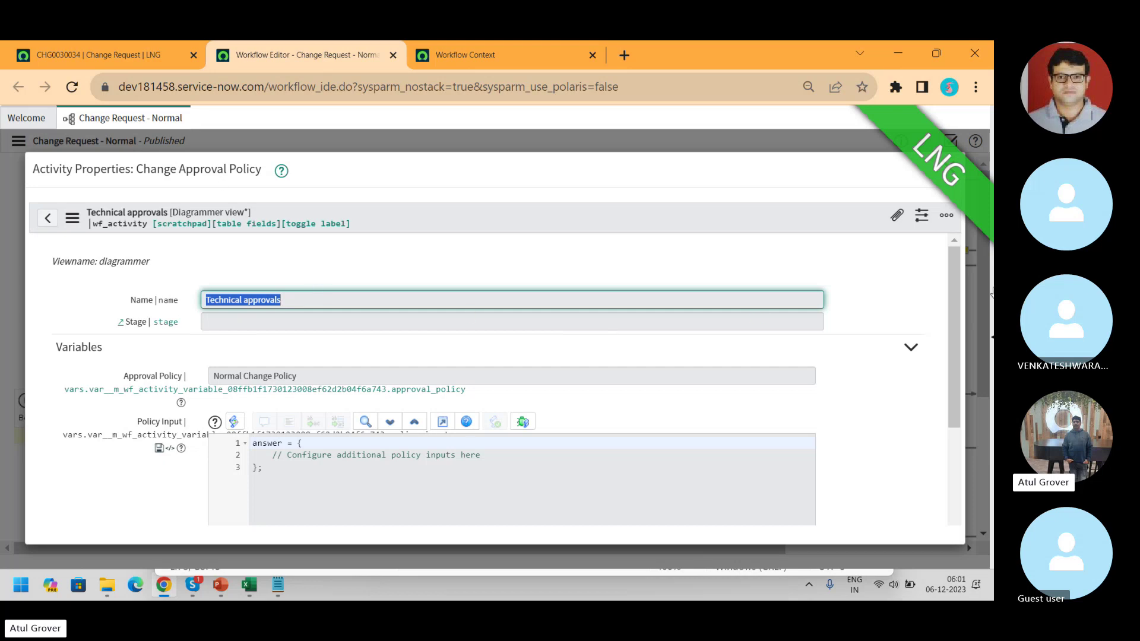
left_click_drag(953, 279, 981, 261)
left_click_drag(300, 376, 203, 381)
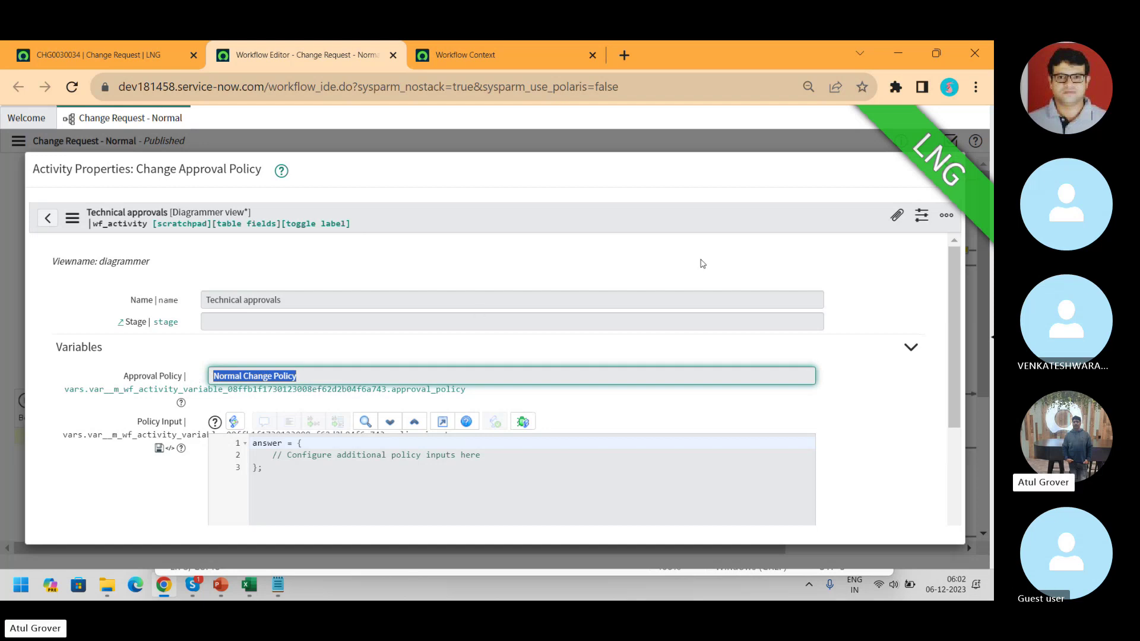
left_click(955, 173)
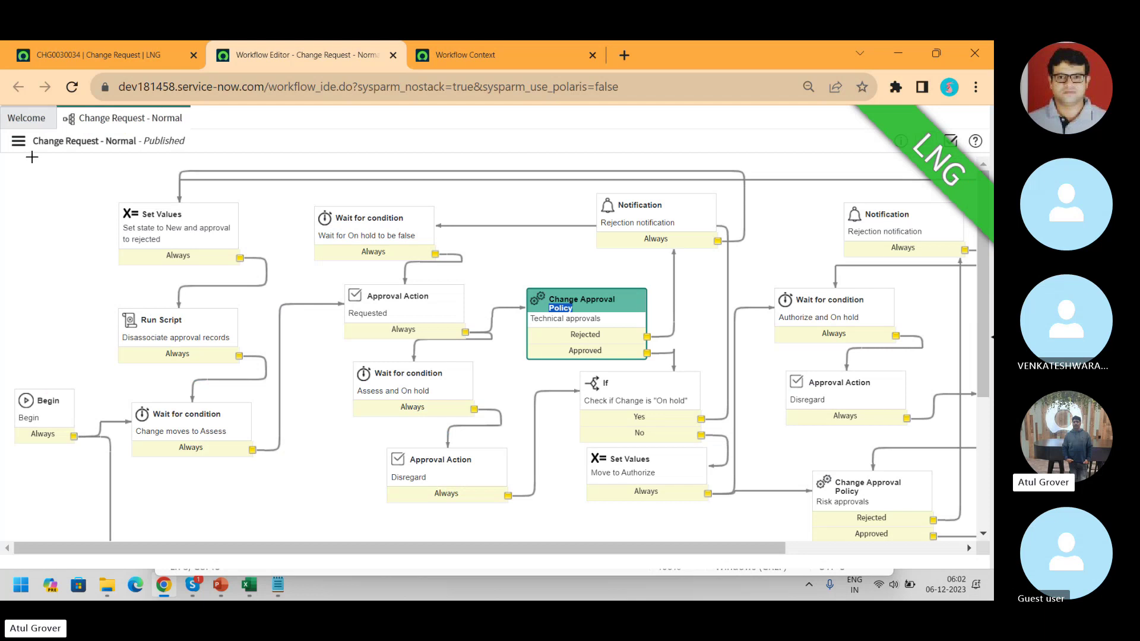
- Check out the Change Request - Normal workflow for editing
right_click(28, 148)
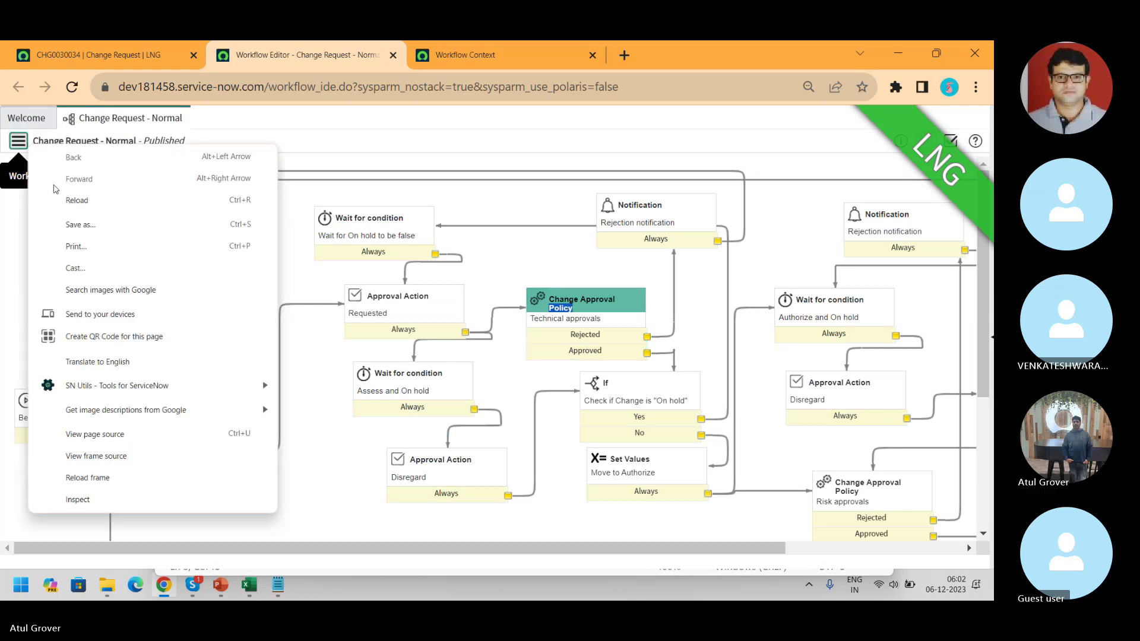
left_click(15, 146)
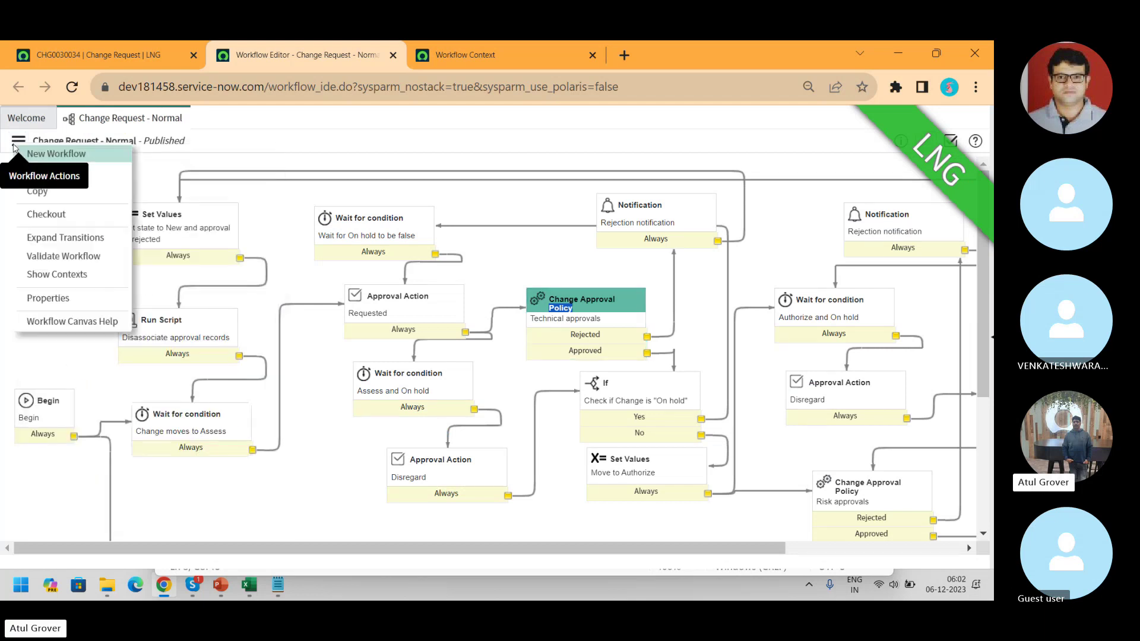
left_click(50, 218)
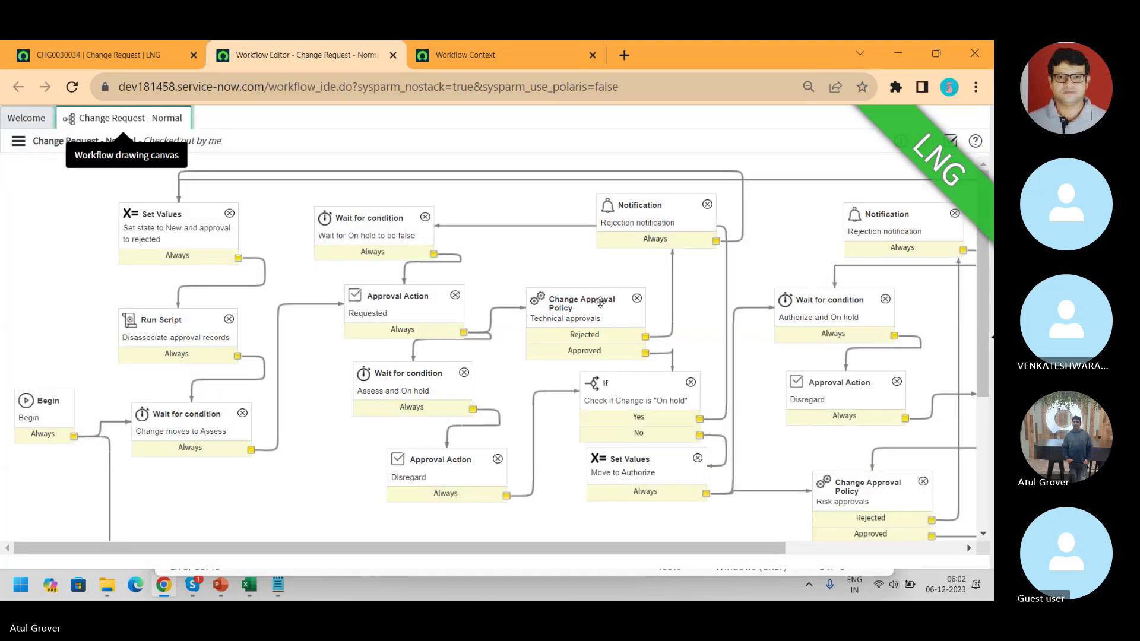
- Open the Technical approvals properties and keep Normal Change Policy as the approval policy
left_click(600, 303)
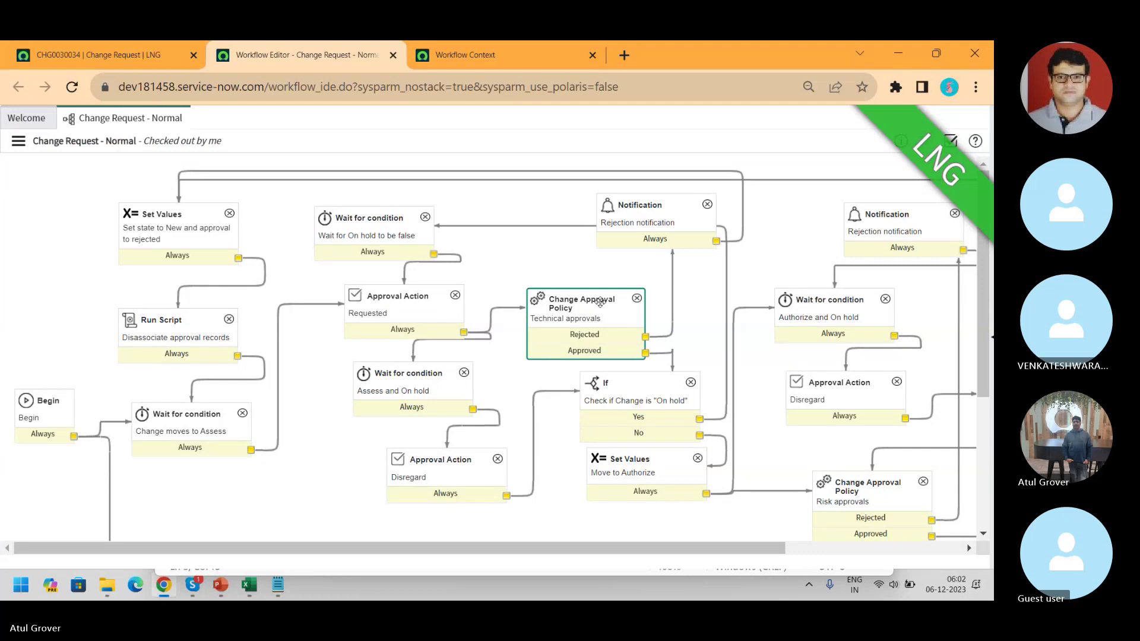
double_click(600, 303)
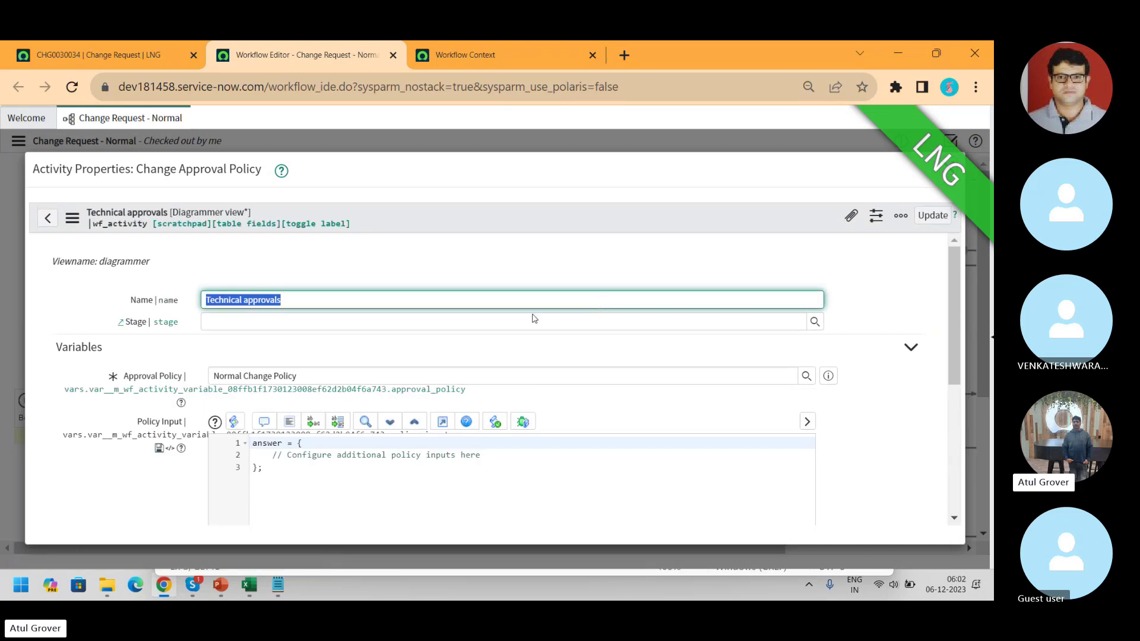
left_click_drag(296, 376, 187, 375)
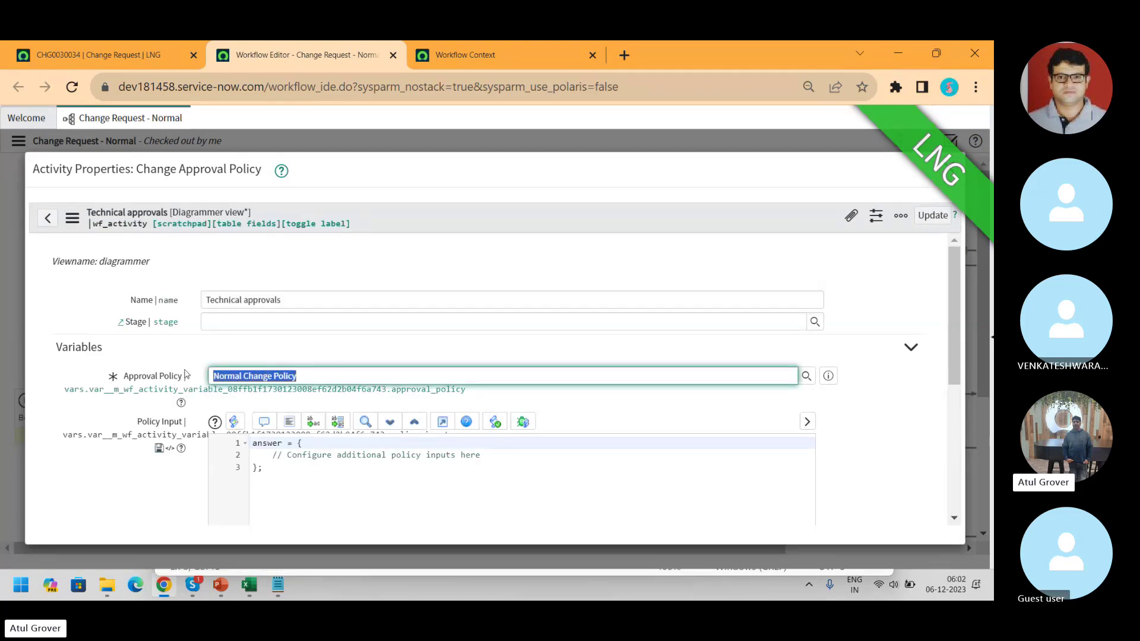
type("*")
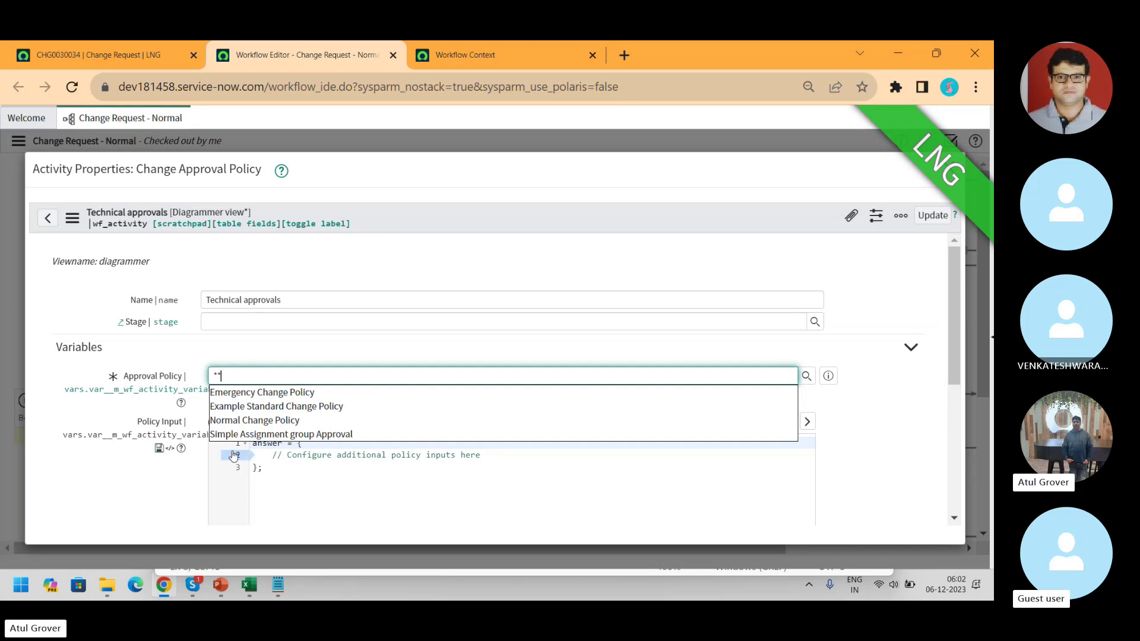
left_click(262, 421)
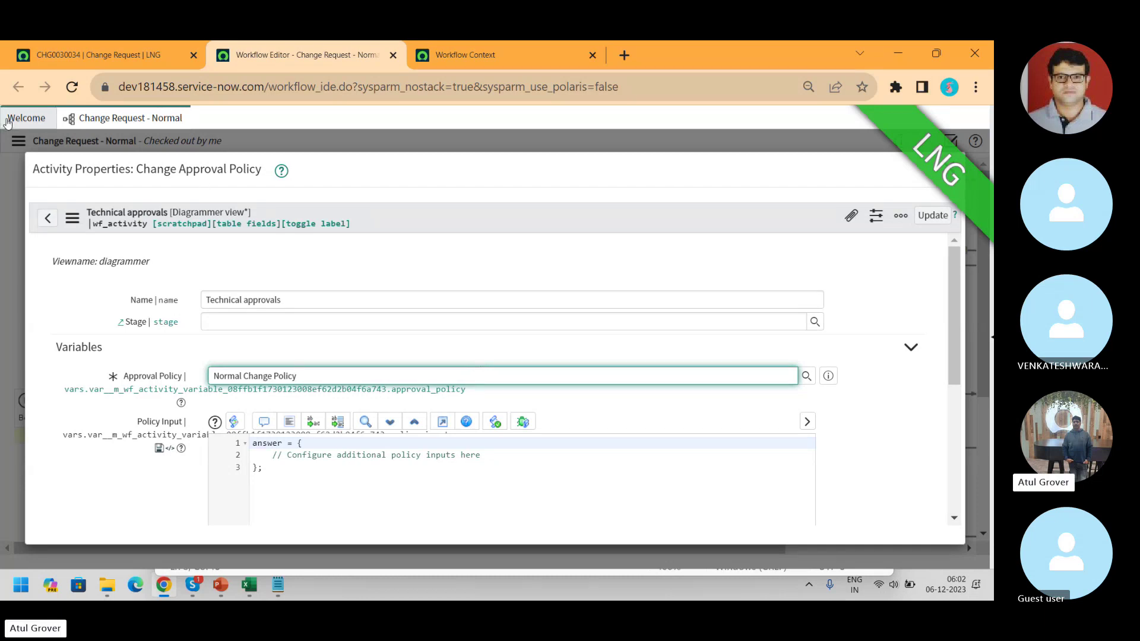
- Open Change Approval Policies in a new tab using a 'change a' navigator filter
left_click(97, 58)
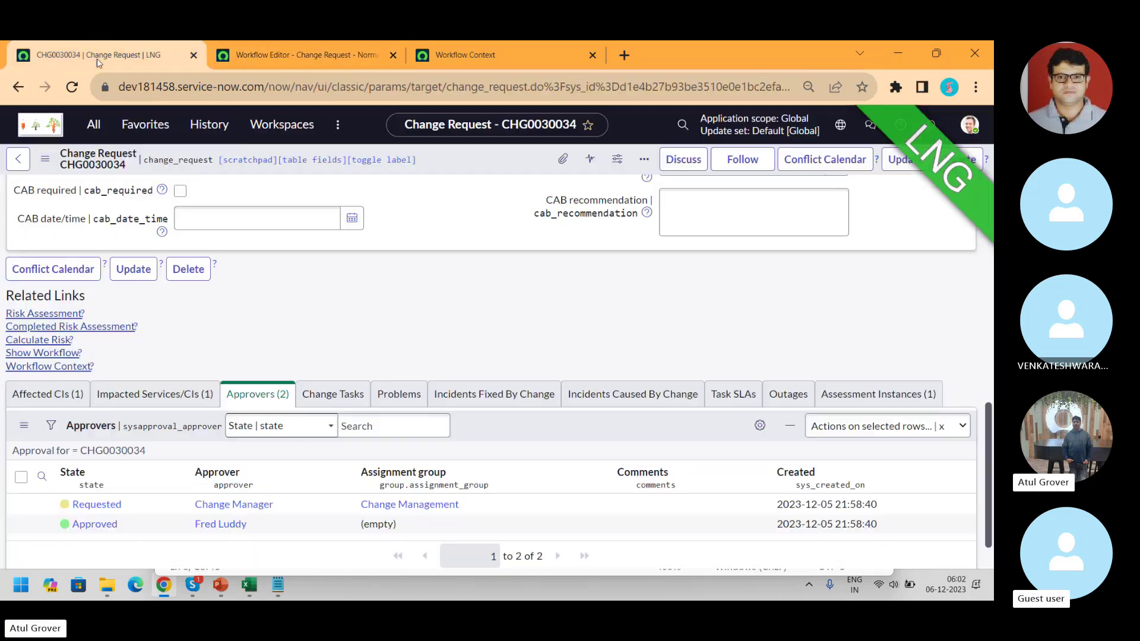
left_click(93, 124)
type("change a")
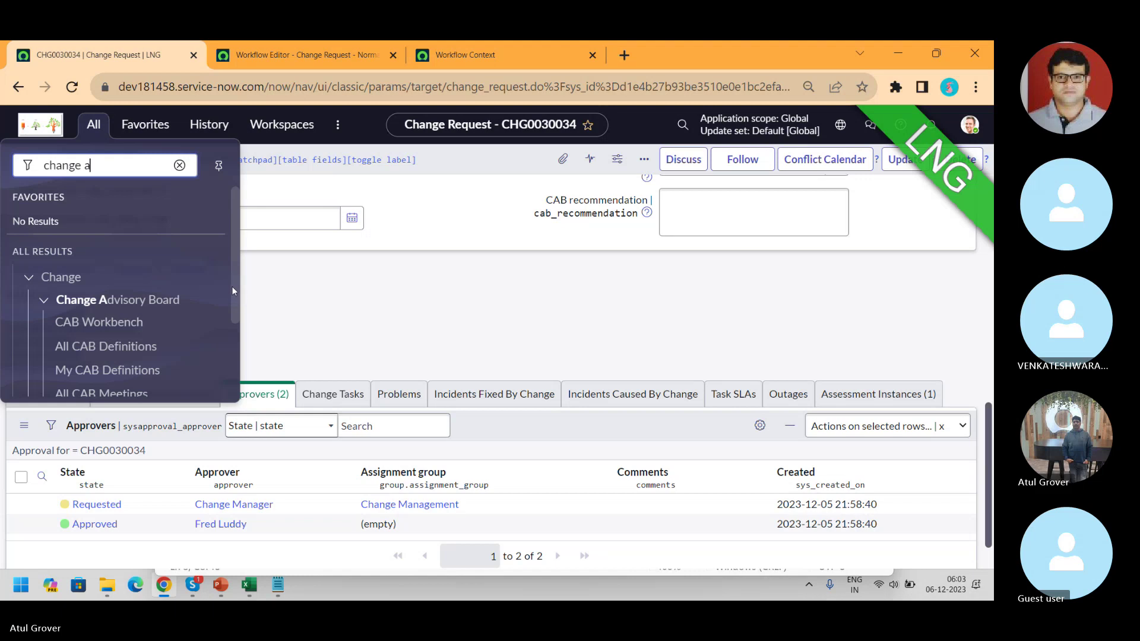
left_click_drag(231, 286, 233, 362)
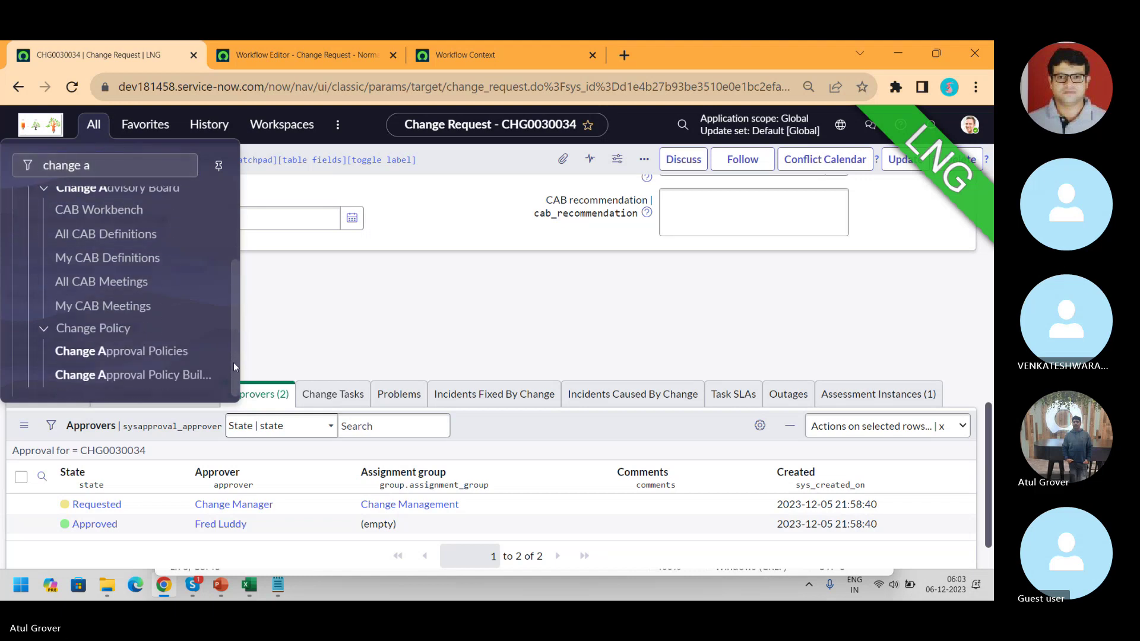
middle_click(137, 351)
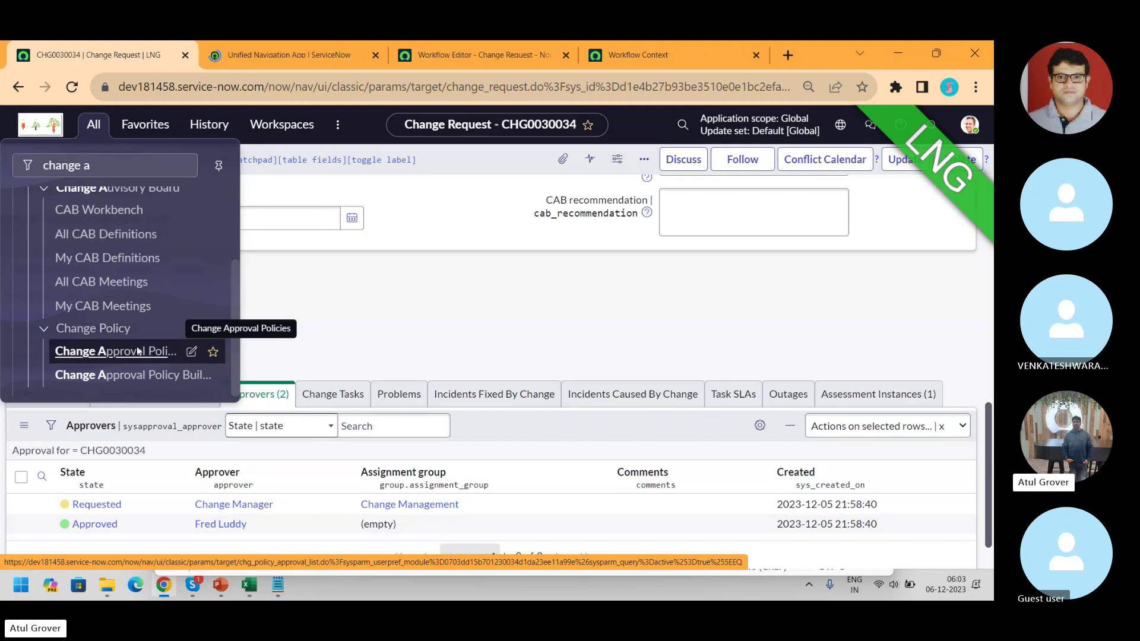
left_click(277, 57)
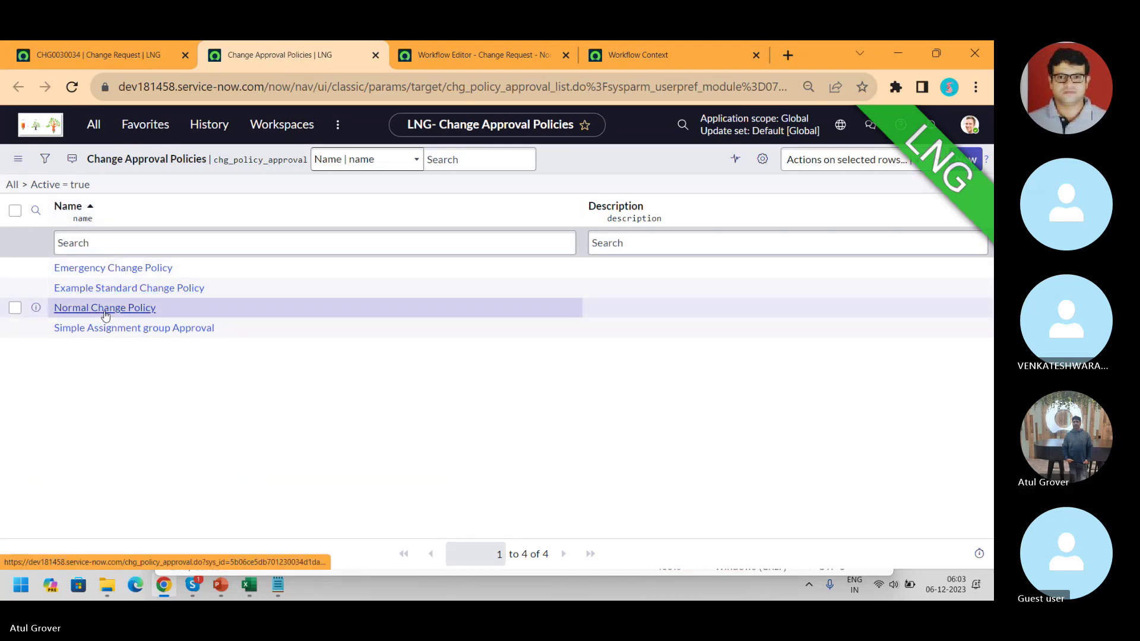
- Back in the Technical approvals properties, open the list the Approval Policy field references
key("alt+Tab")
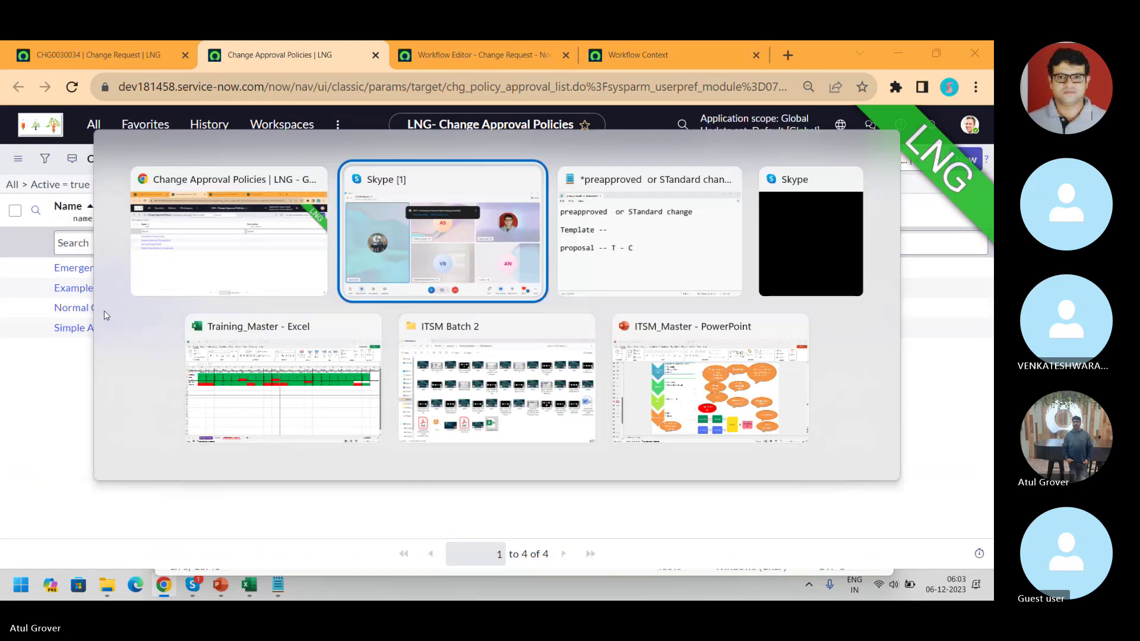
key("Escape")
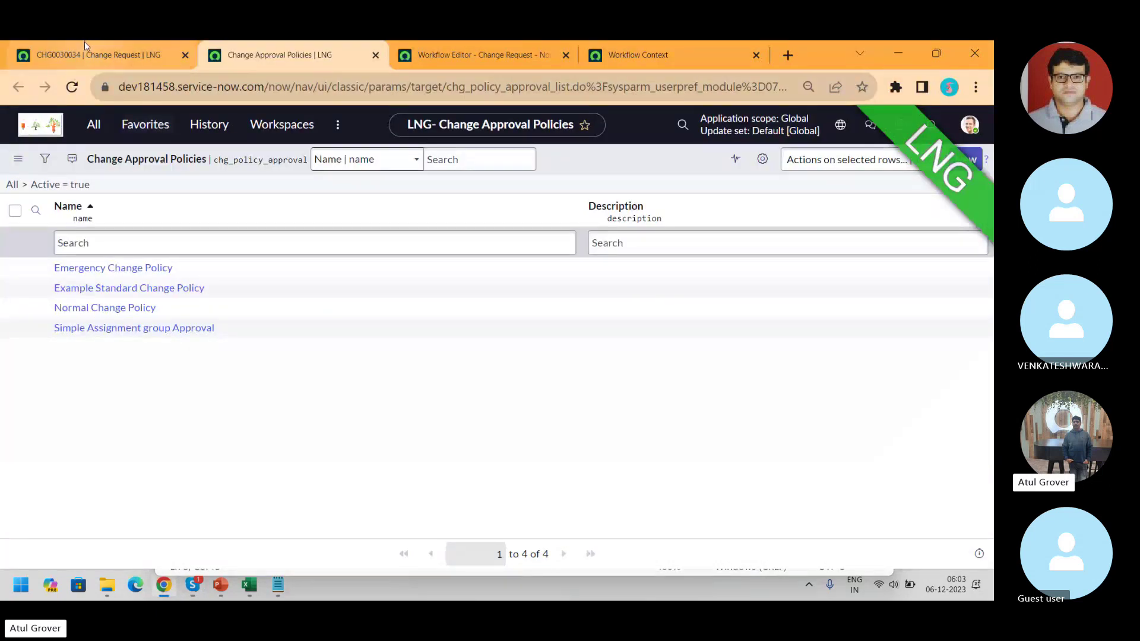
left_click(469, 54)
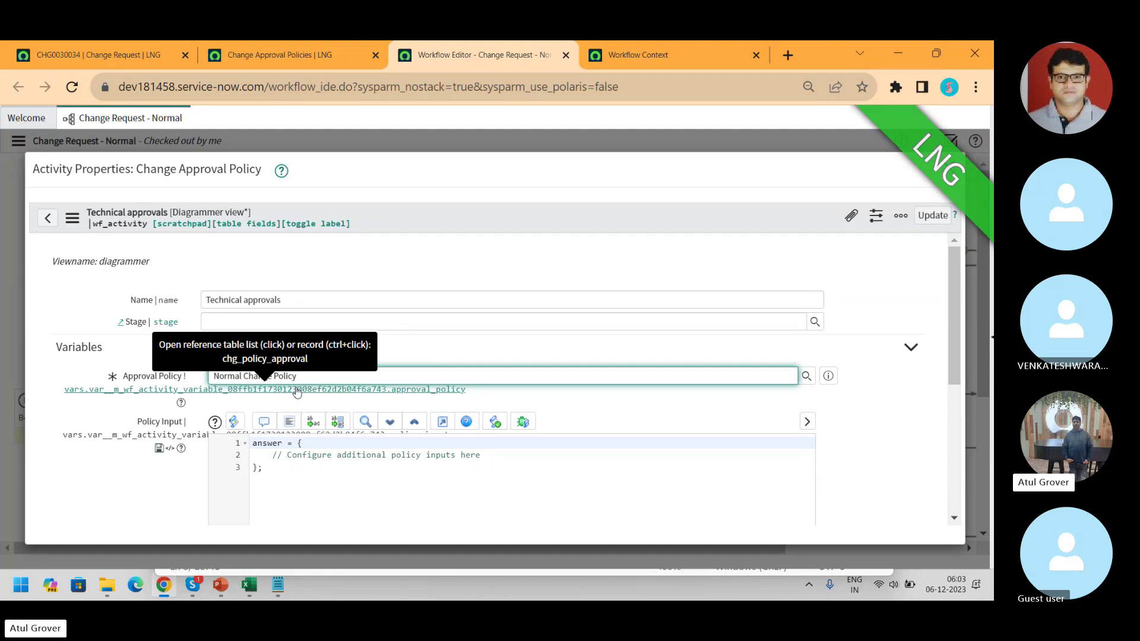
left_click(296, 390)
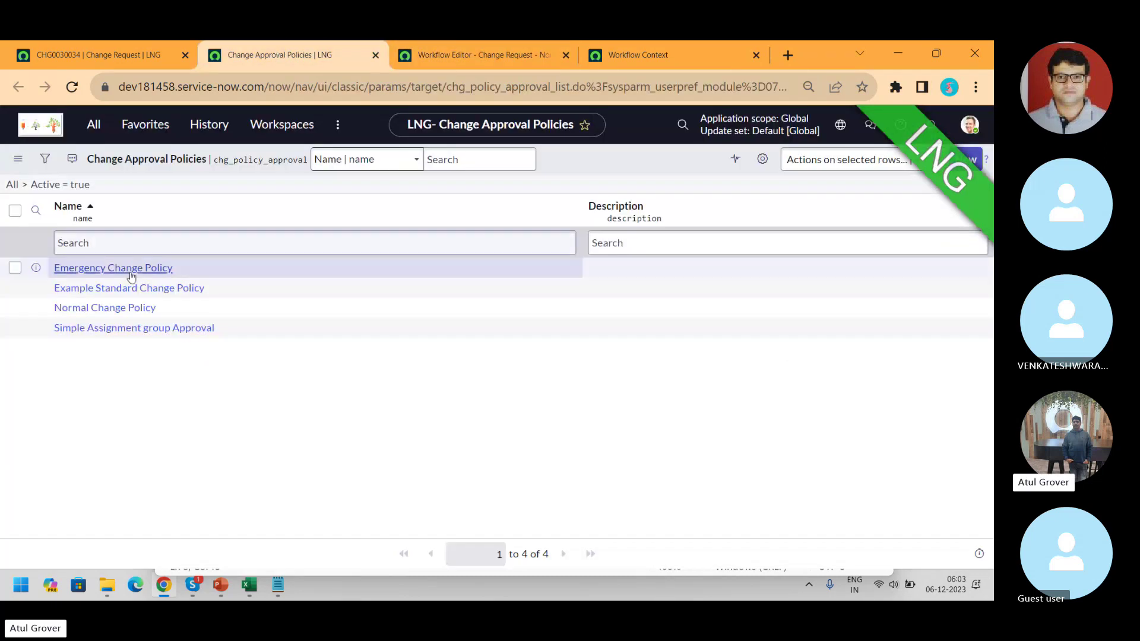
- Open the Normal Change Policy record, close the activity properties, and review the policy inputs
left_click(82, 314)
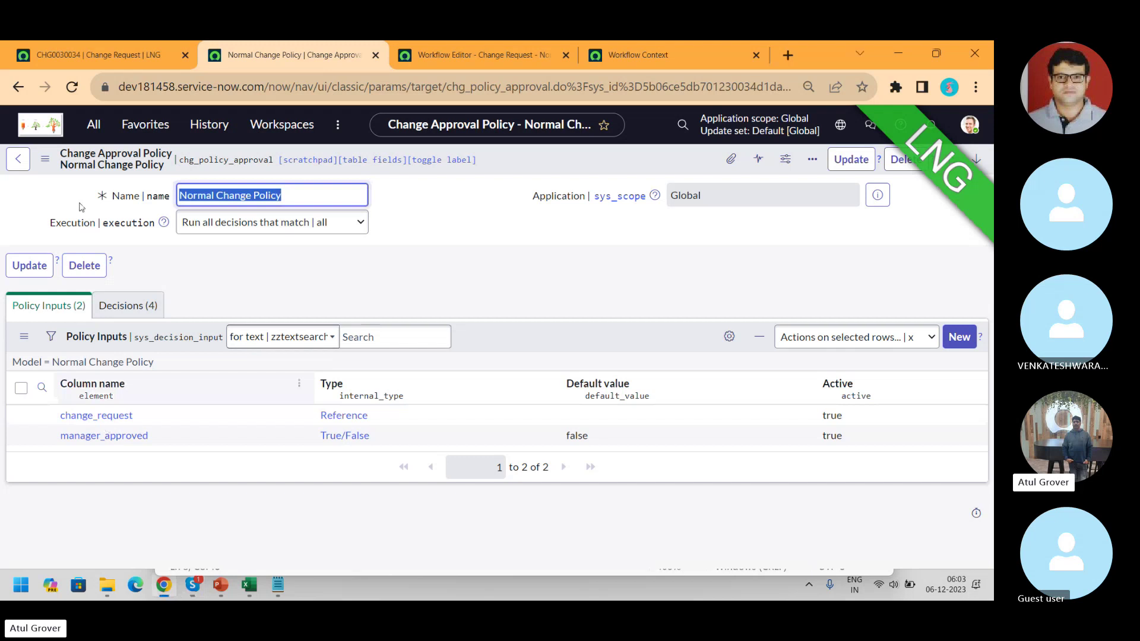
key("ctrl+Tab")
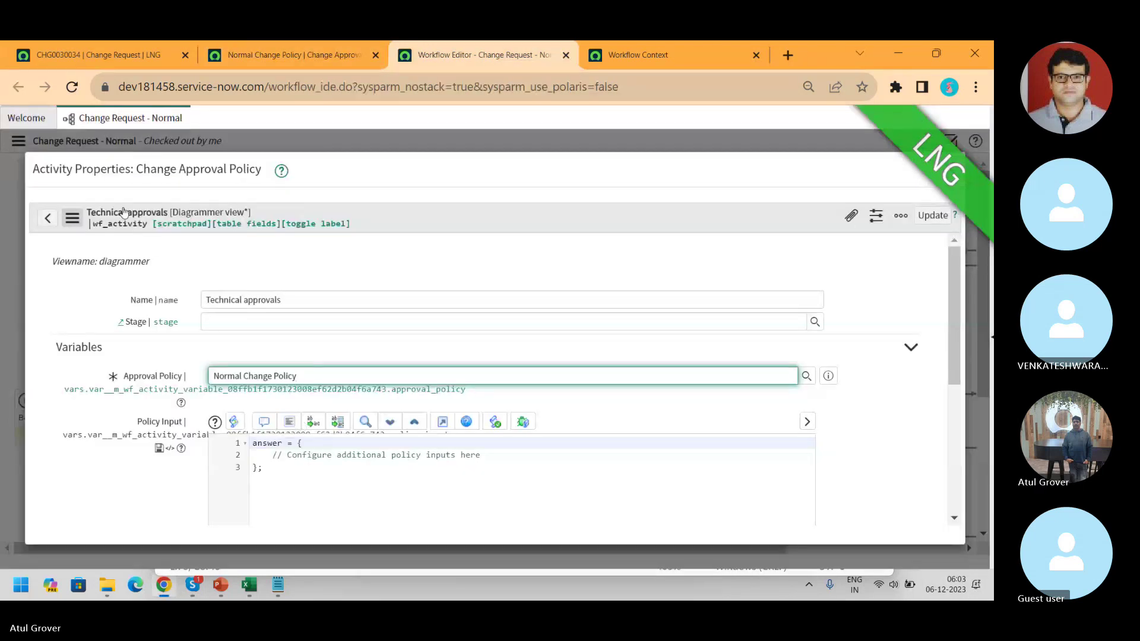
left_click(957, 171)
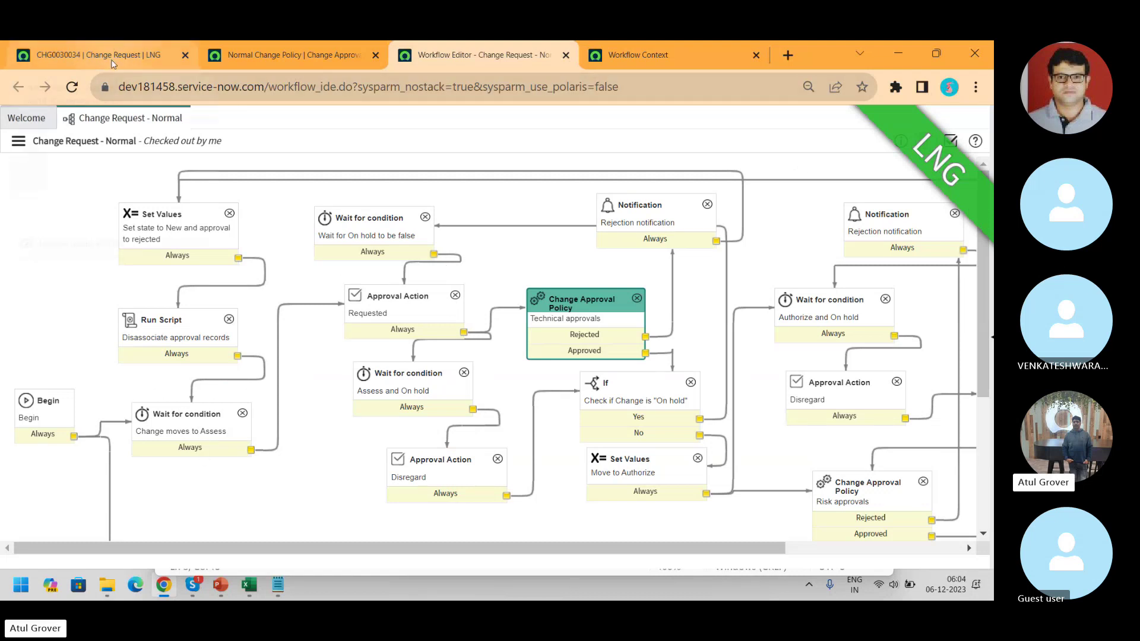
left_click(233, 54)
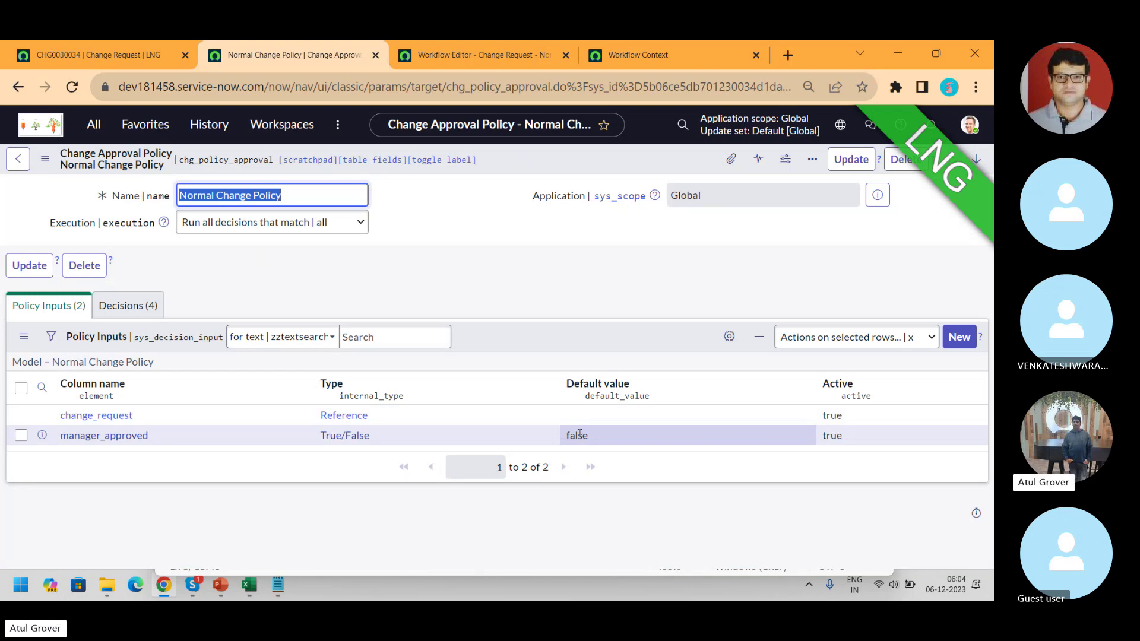
left_click(116, 58)
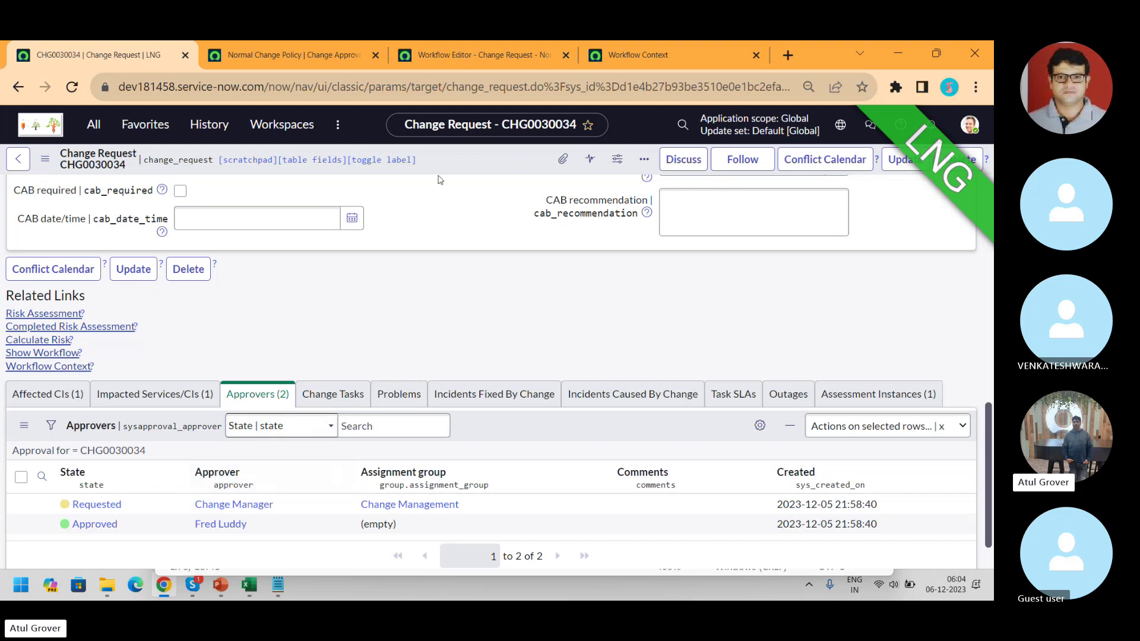
left_click(463, 56)
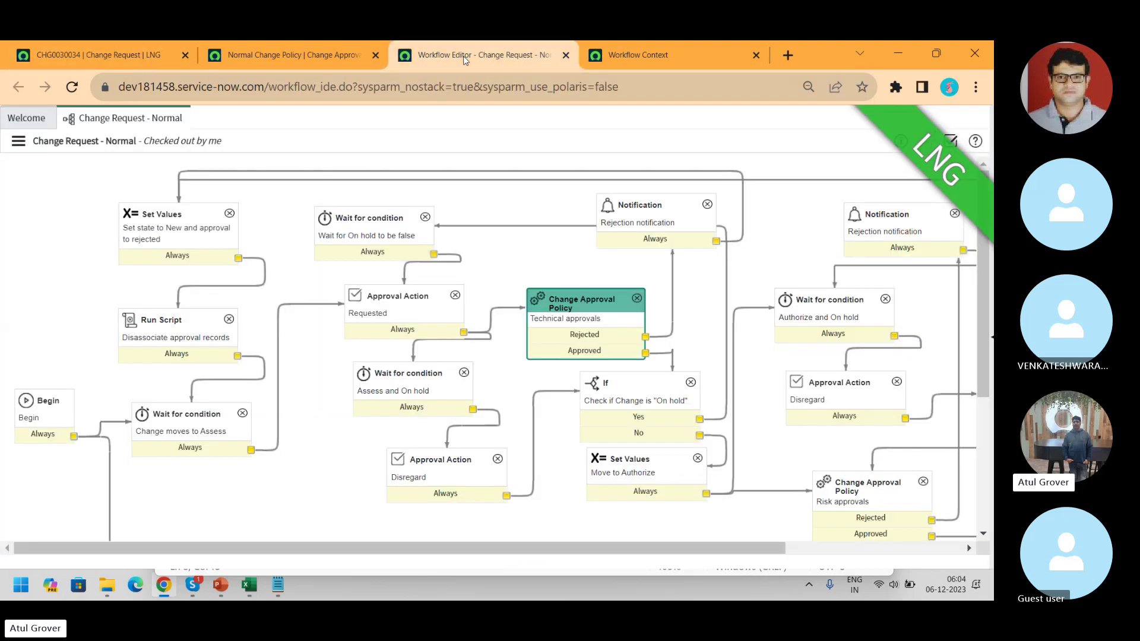
left_click(310, 53)
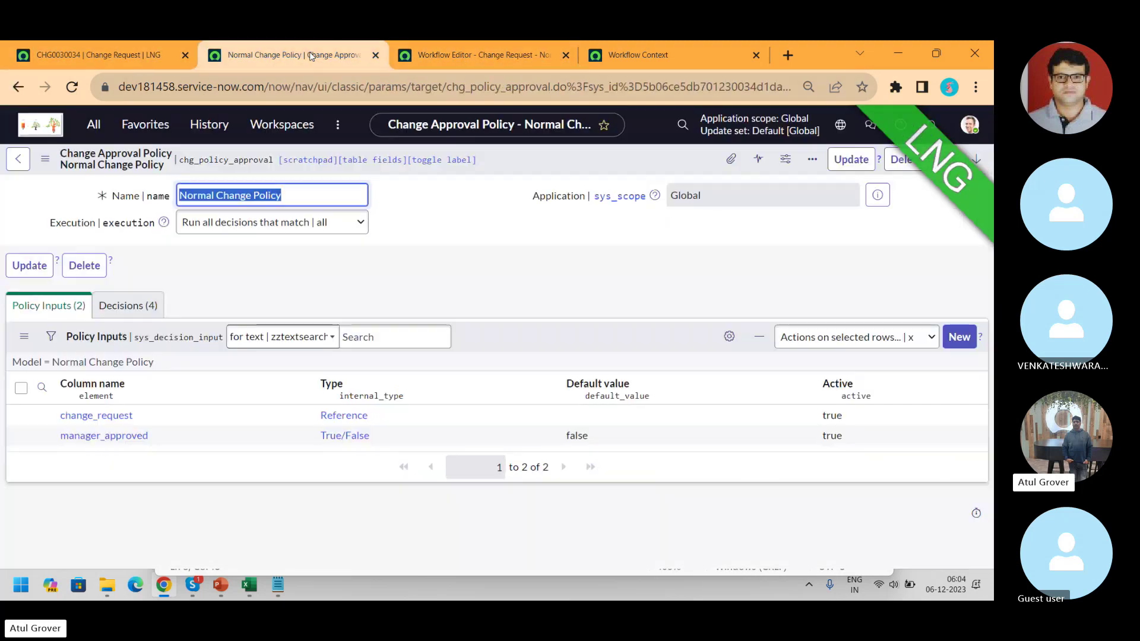
- Show the Normal Change Policy's Decisions (4) list, briefly checking the Skype call
left_click(127, 314)
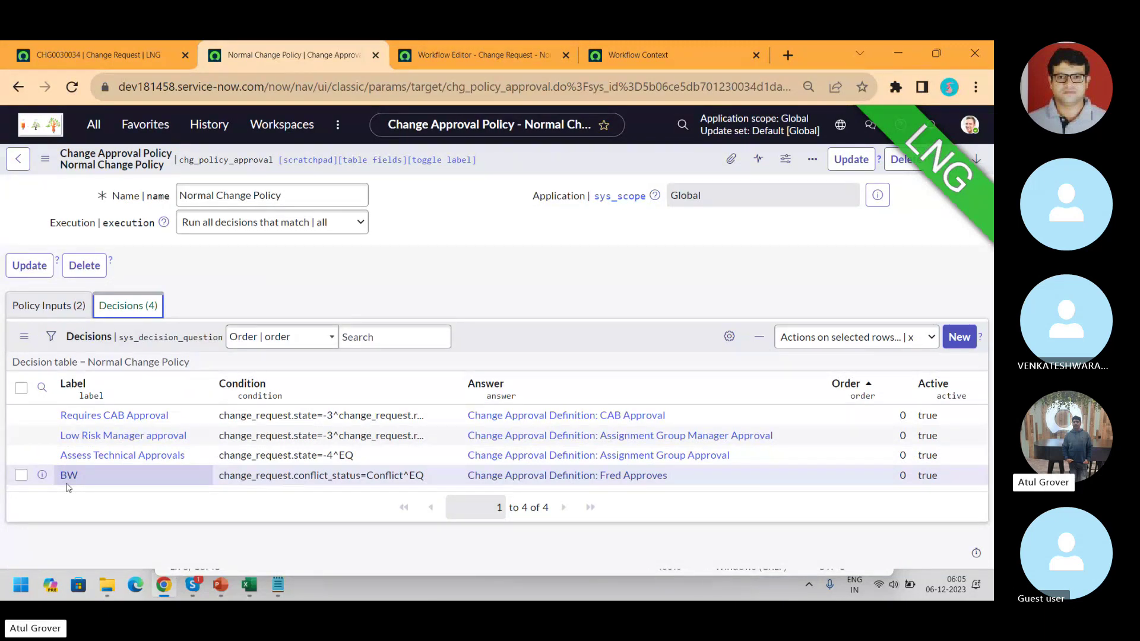
key("alt+Tab")
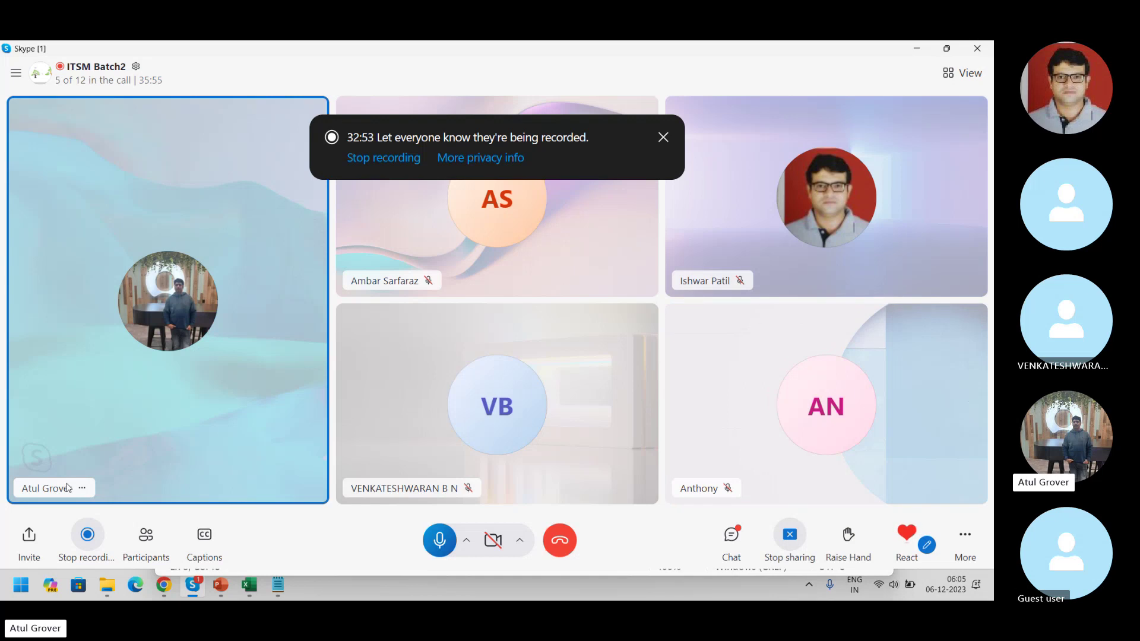
key("alt+Tab")
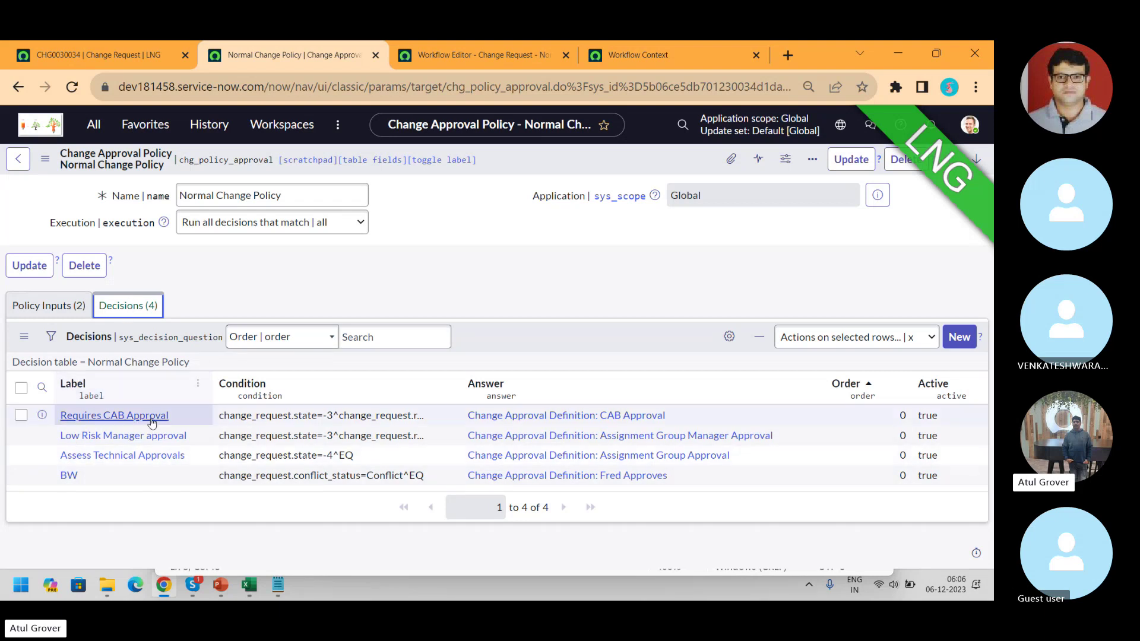
- Open the Assess Technical Approvals decision and preview its Assignment Group Approval answer
left_click(149, 455)
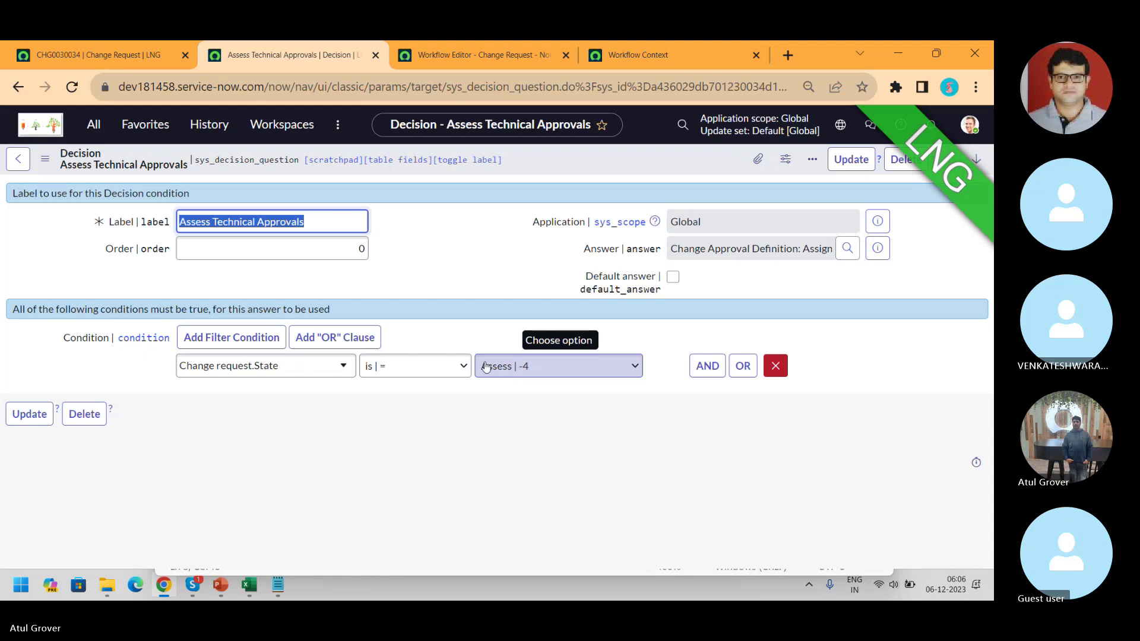
left_click(120, 52)
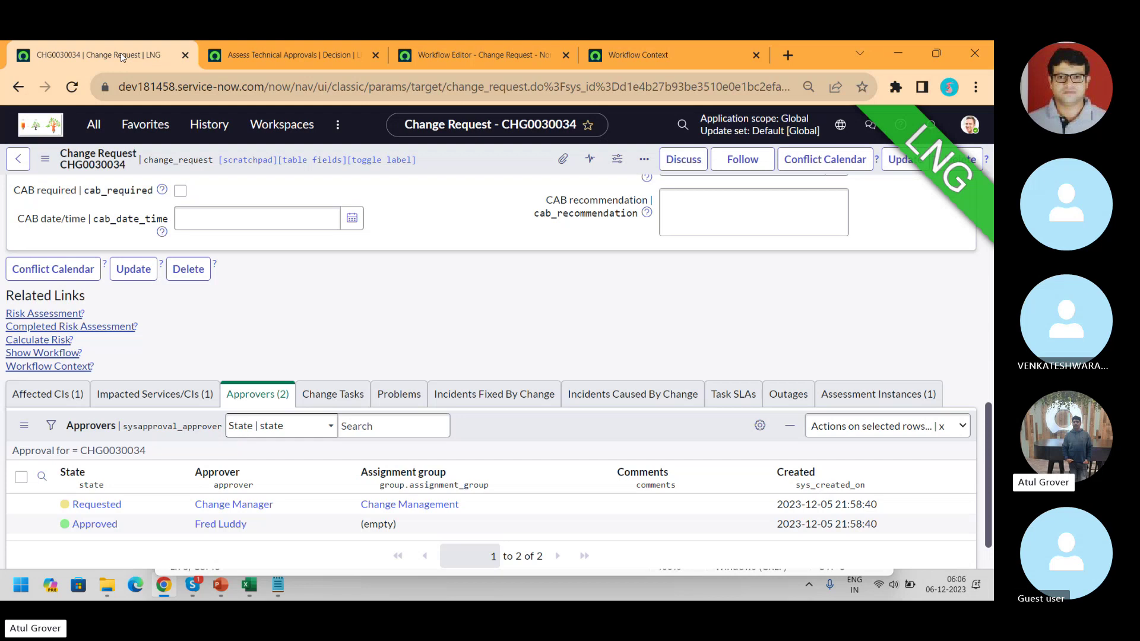
left_click(320, 59)
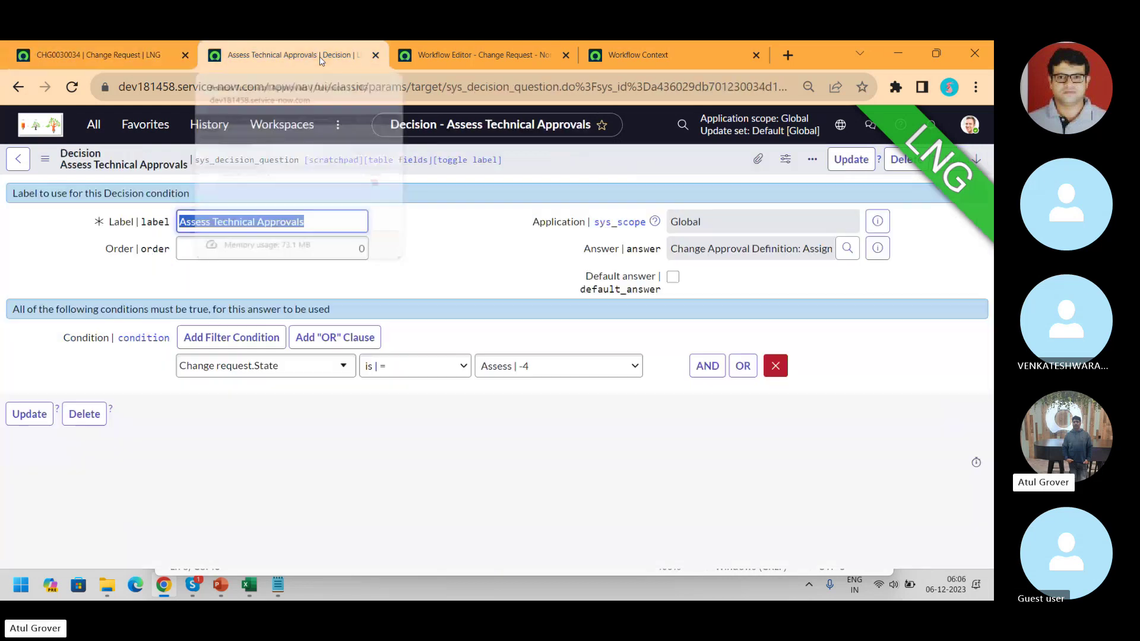
left_click_drag(668, 248, 830, 251)
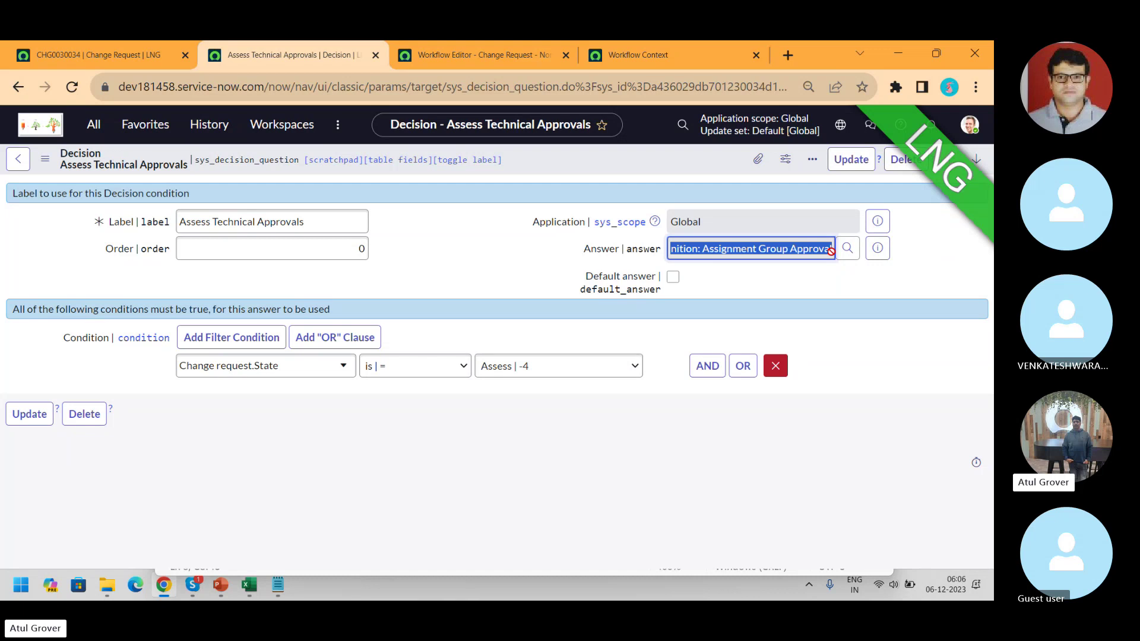
left_click(877, 248)
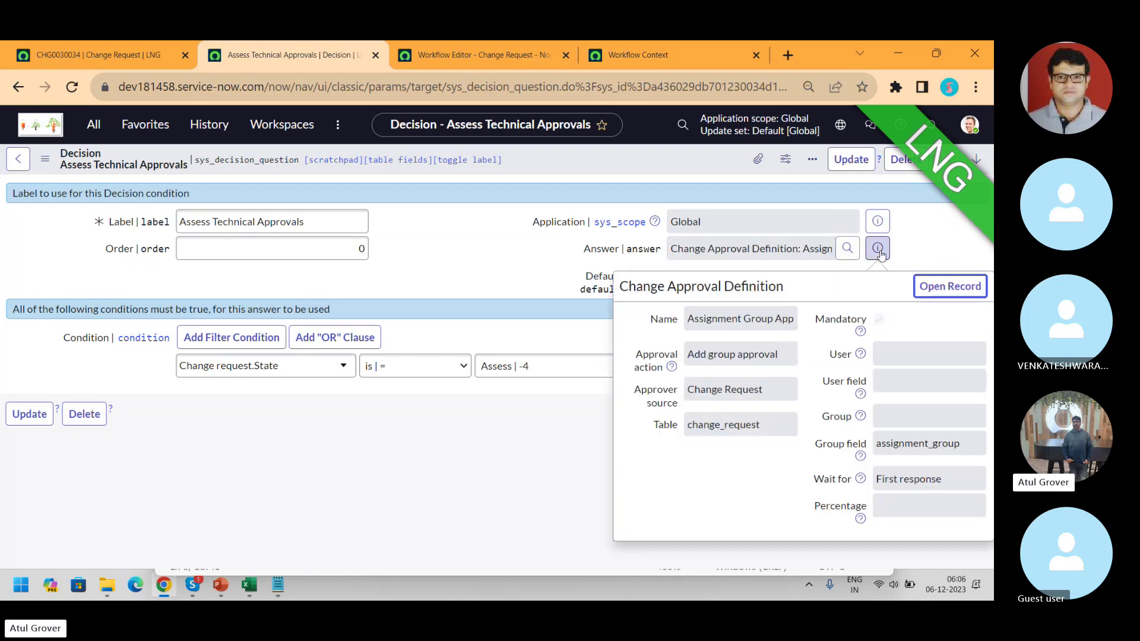
- Open the Assignment Group Approval definition in its own tab, then return to CHG0030034
left_click(946, 291)
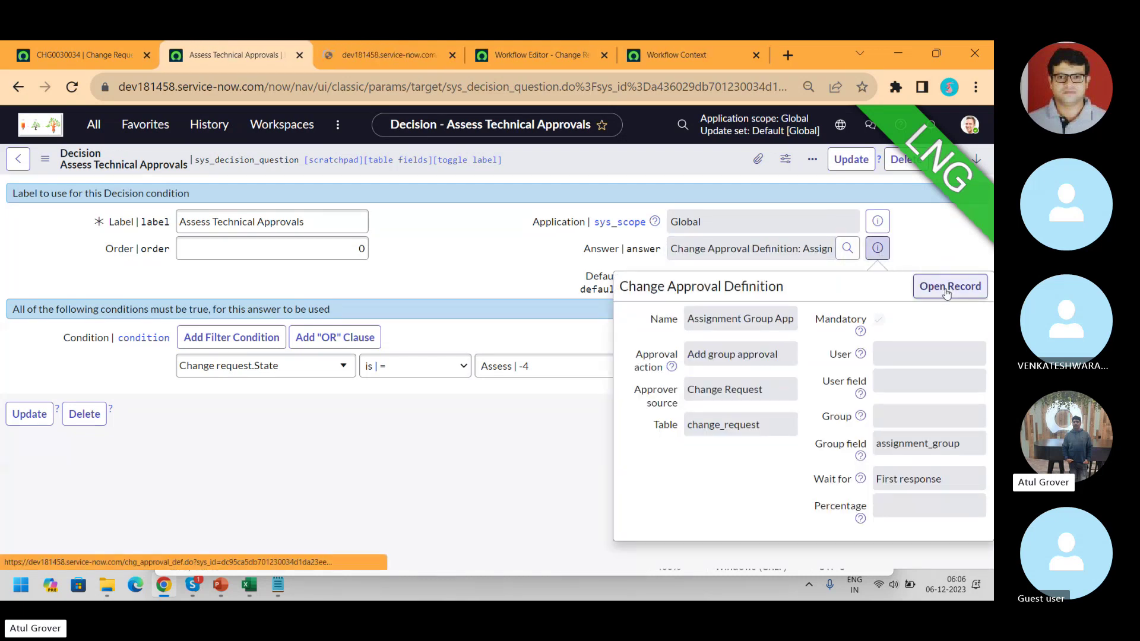
left_click(319, 60)
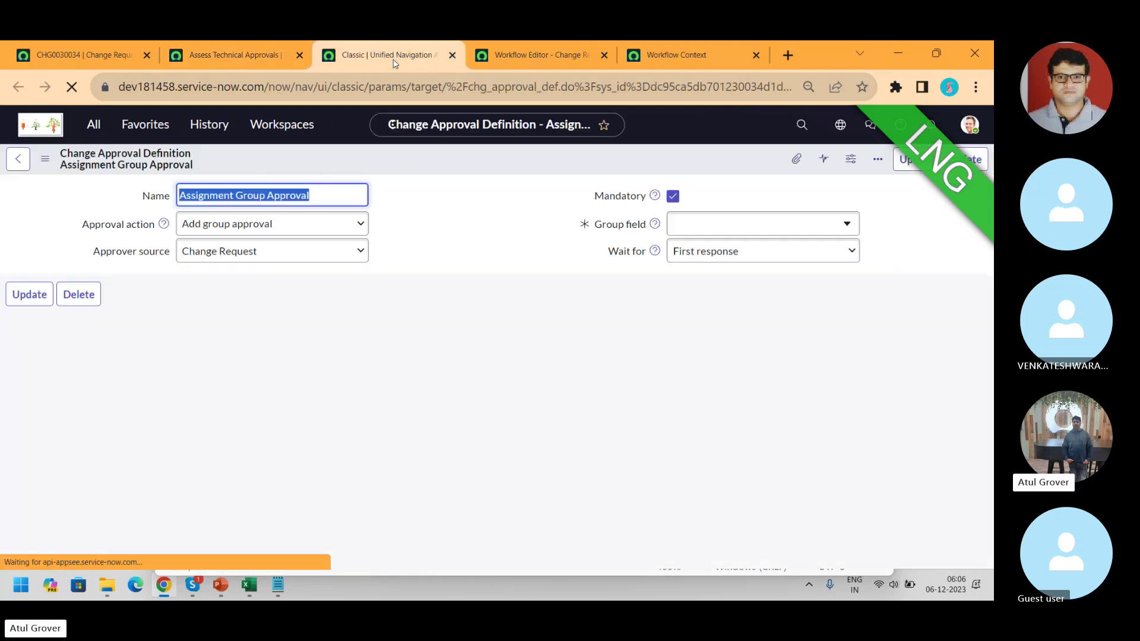
left_click(84, 54)
left_click(92, 123)
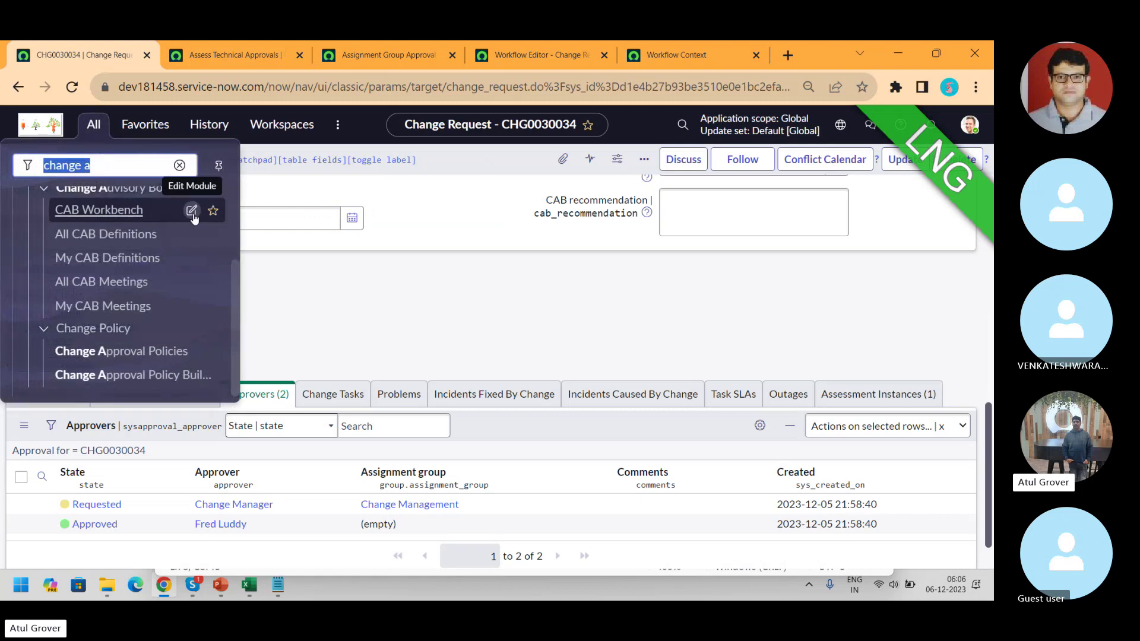
left_click(356, 55)
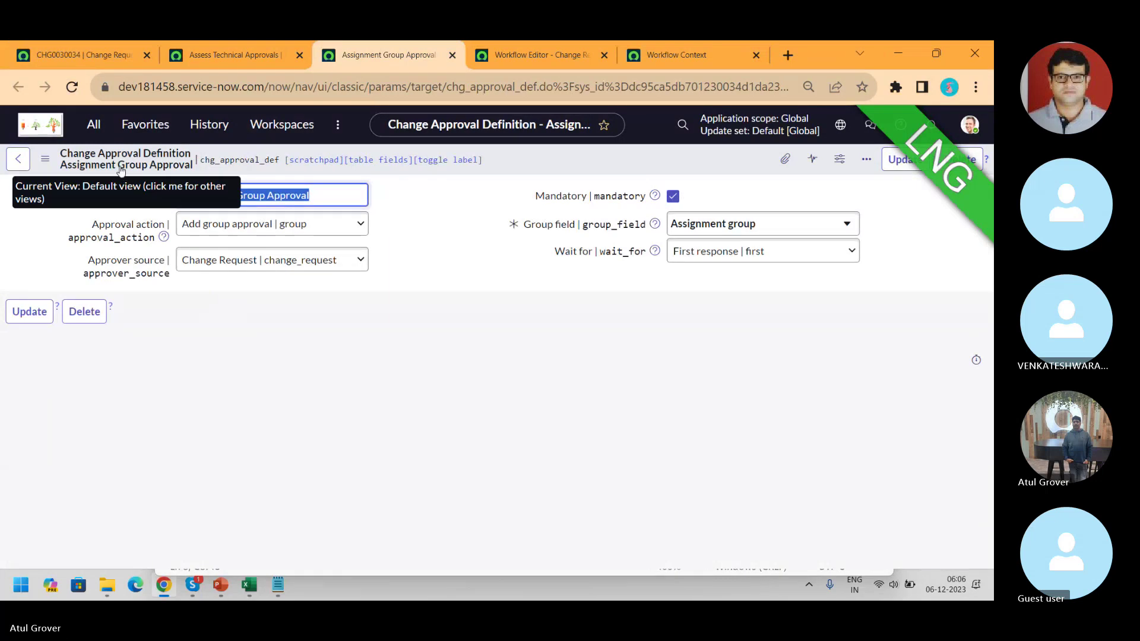
left_click(90, 55)
- Filter the navigator for 'Approva' and open Change Policy > Approval Definitions in a new tab
left_click(93, 124)
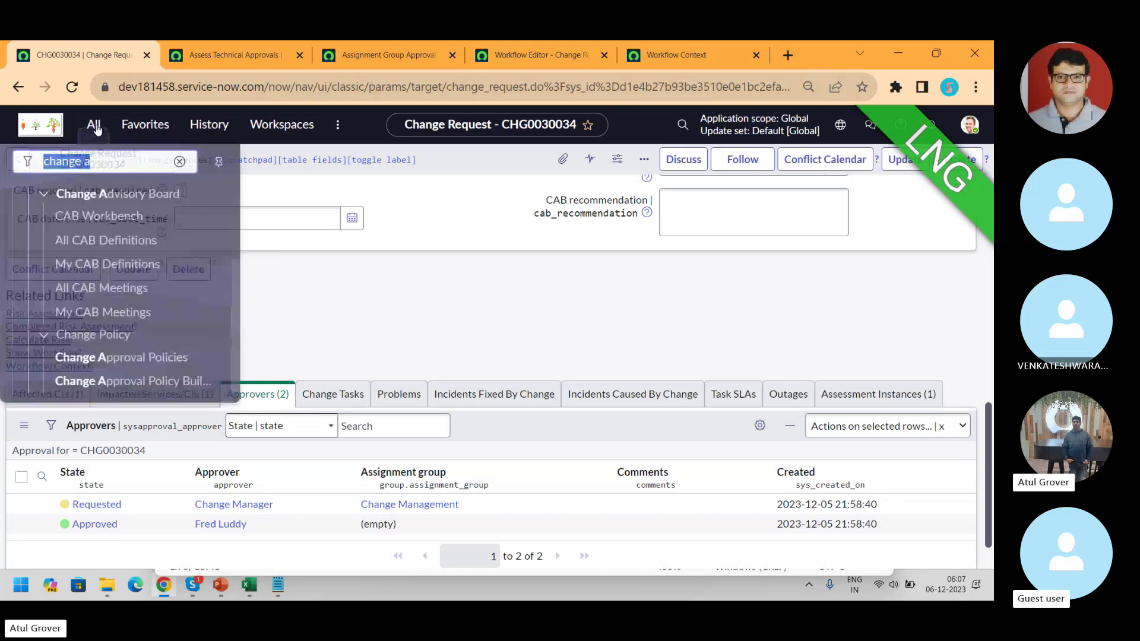
left_click(133, 162)
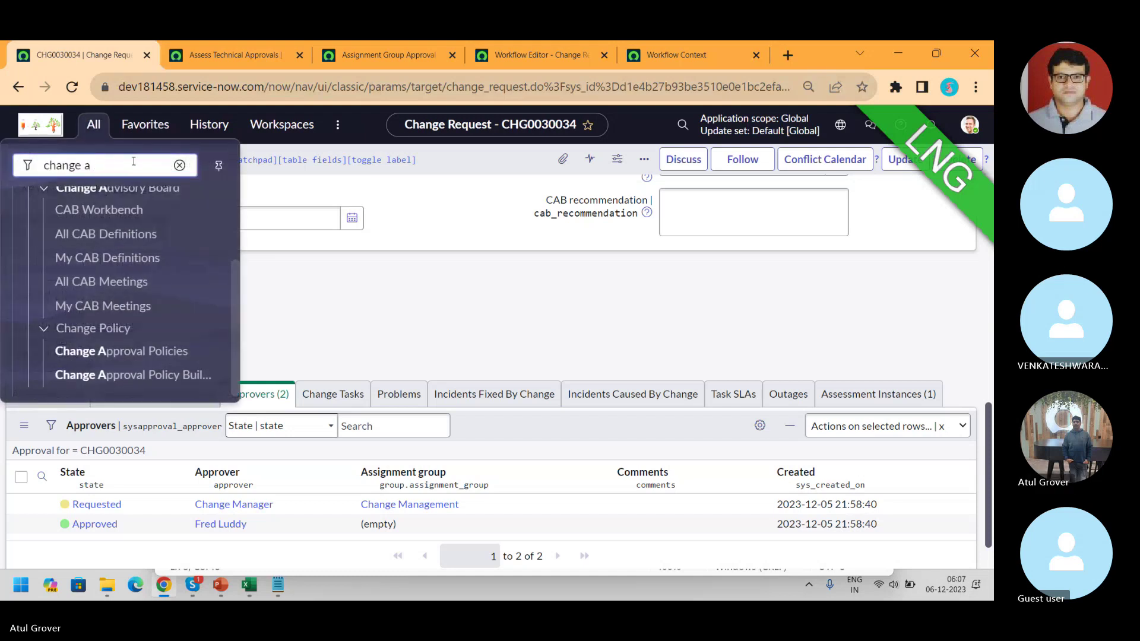
type("app")
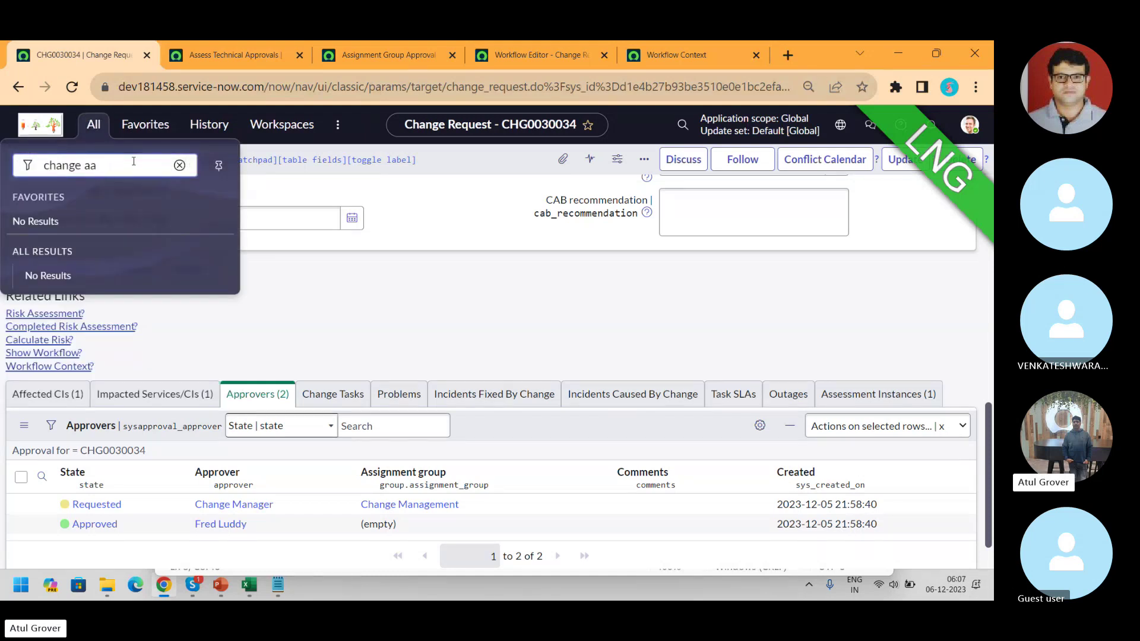
key("BackSpace")
key("BackSpace")
type("ppor")
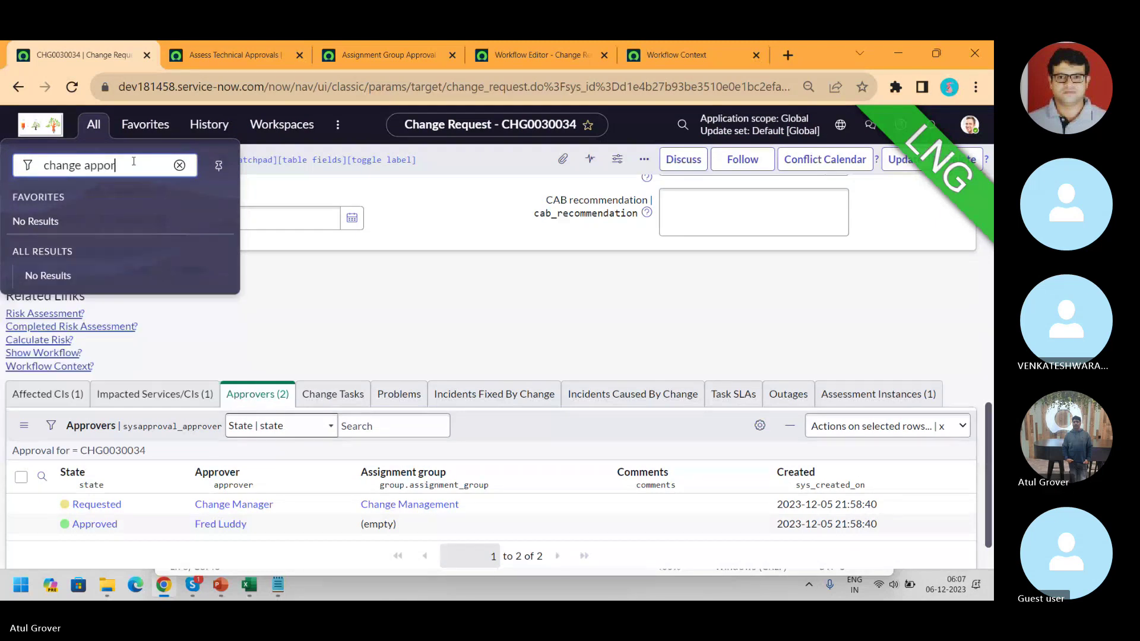
key("BackSpace")
key("BackSpace")
key("BackSpace")
key("BackSpace")
key("BackSpace")
key("BackSpace")
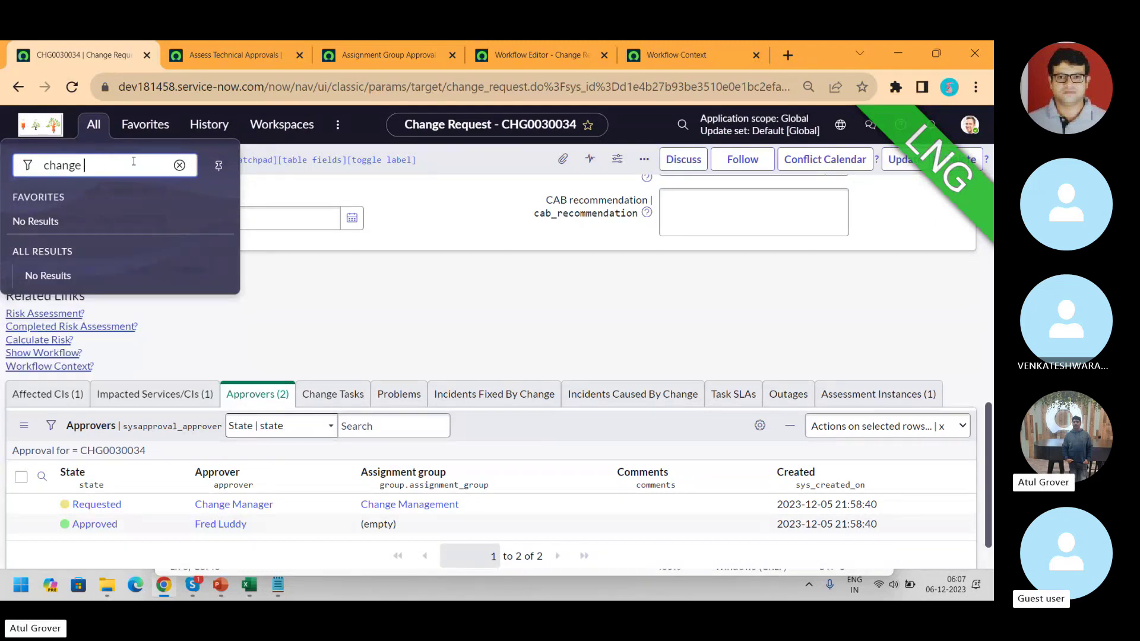
key("BackSpace")
key("BackSpace")
key("BackSpace")
key("BackSpace")
key("BackSpace")
key("BackSpace")
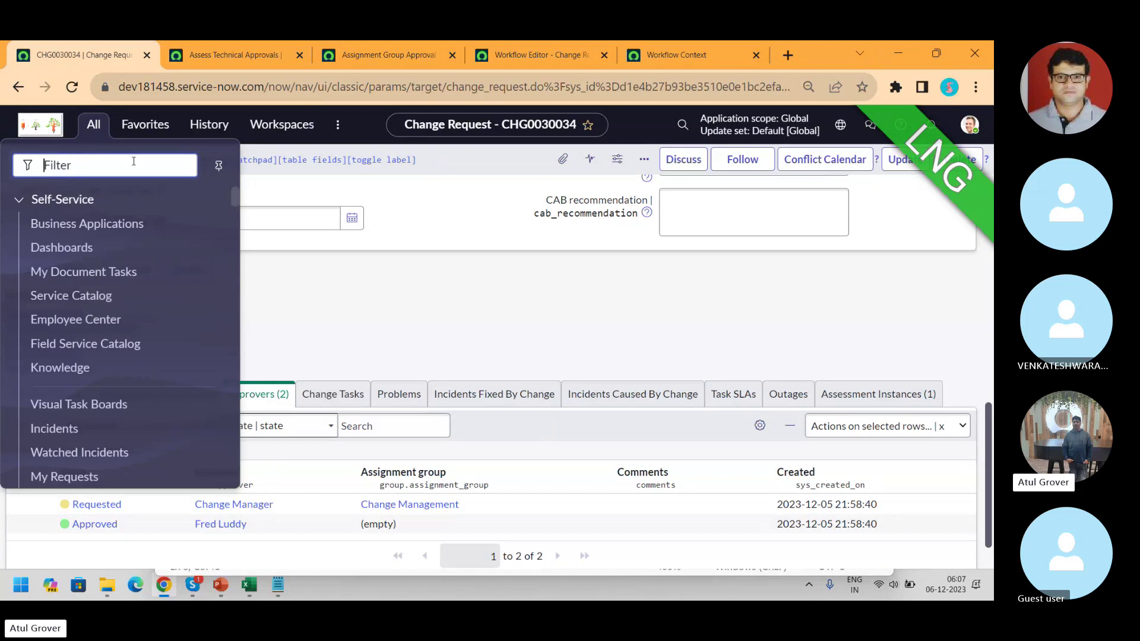
type("Approva")
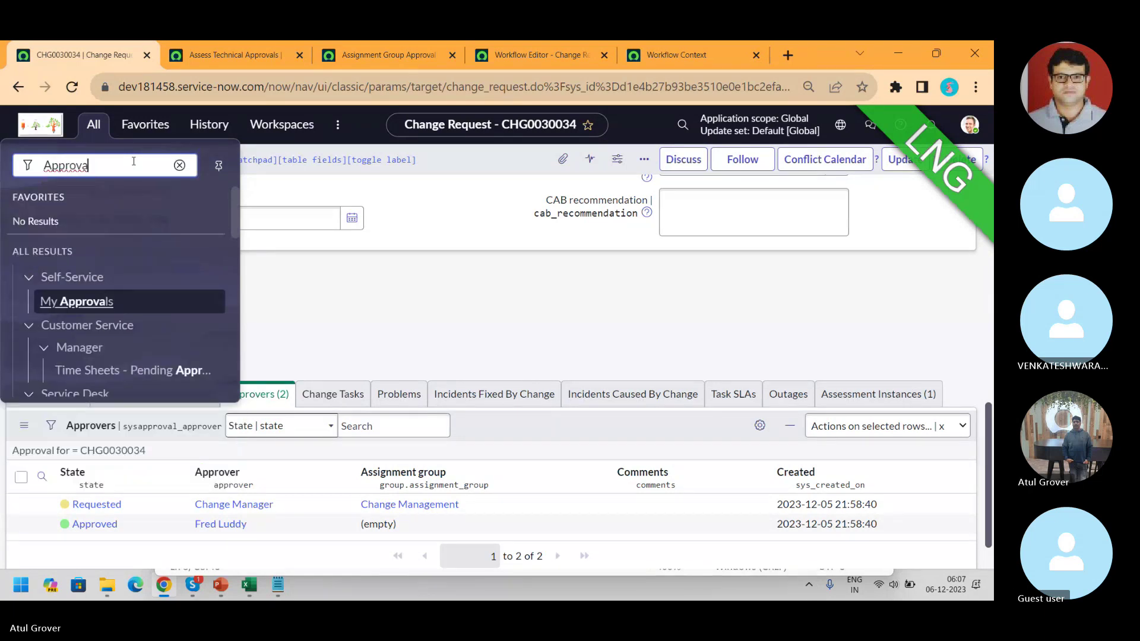
left_click_drag(233, 205, 240, 265)
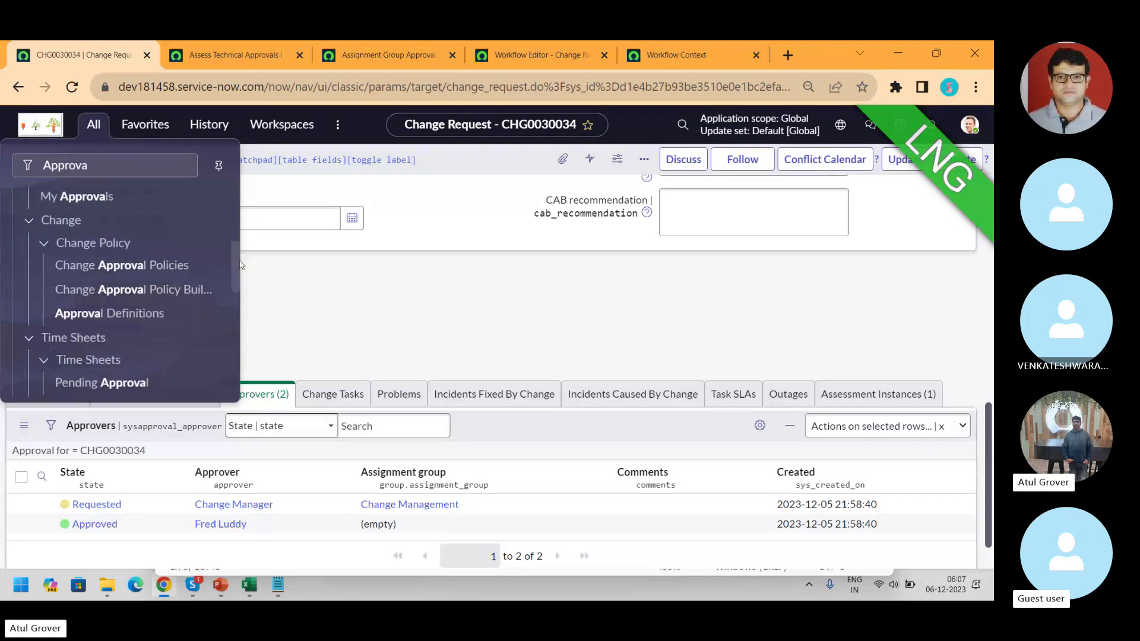
middle_click(122, 319)
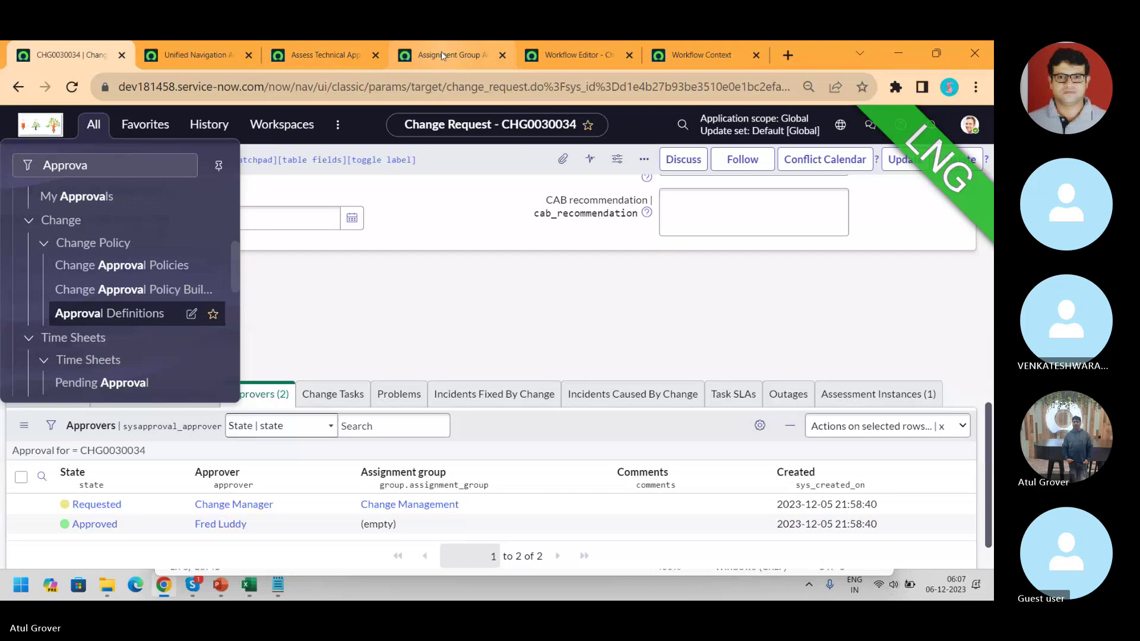
- Compare the four change approval definitions with the Assess Technical Approvals decision's full Answer value
left_click(176, 52)
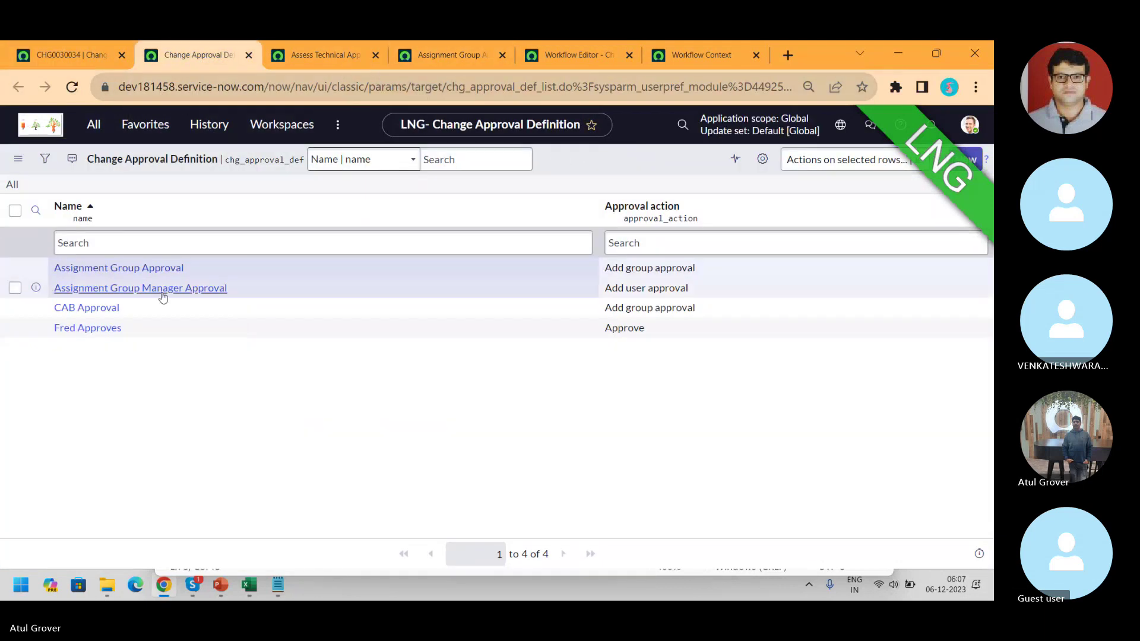
left_click(98, 243)
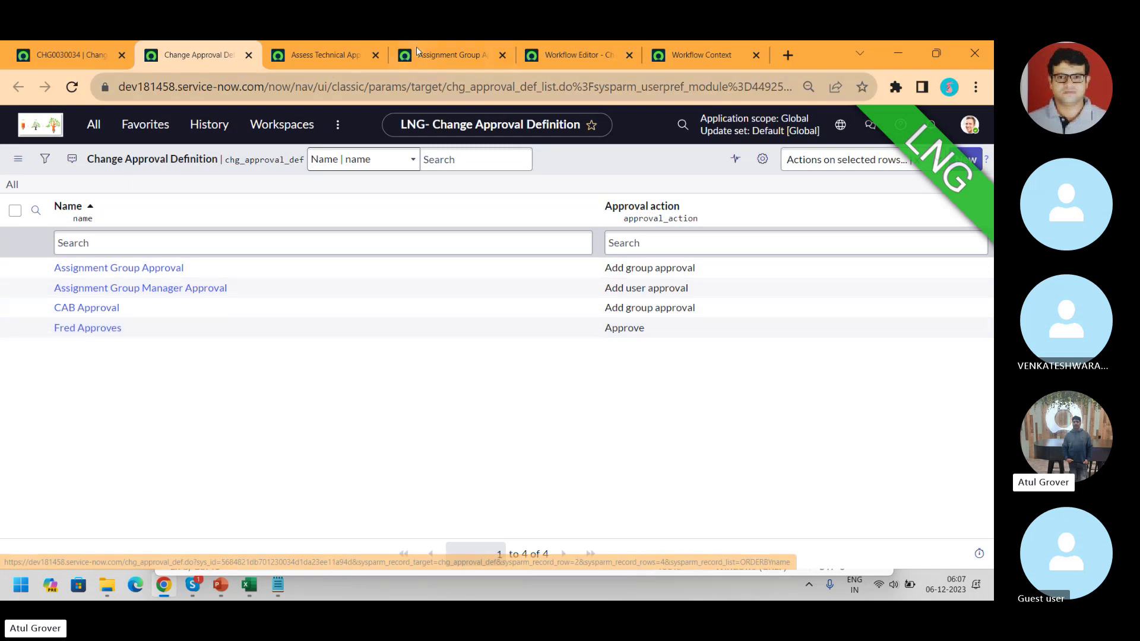
left_click(70, 55)
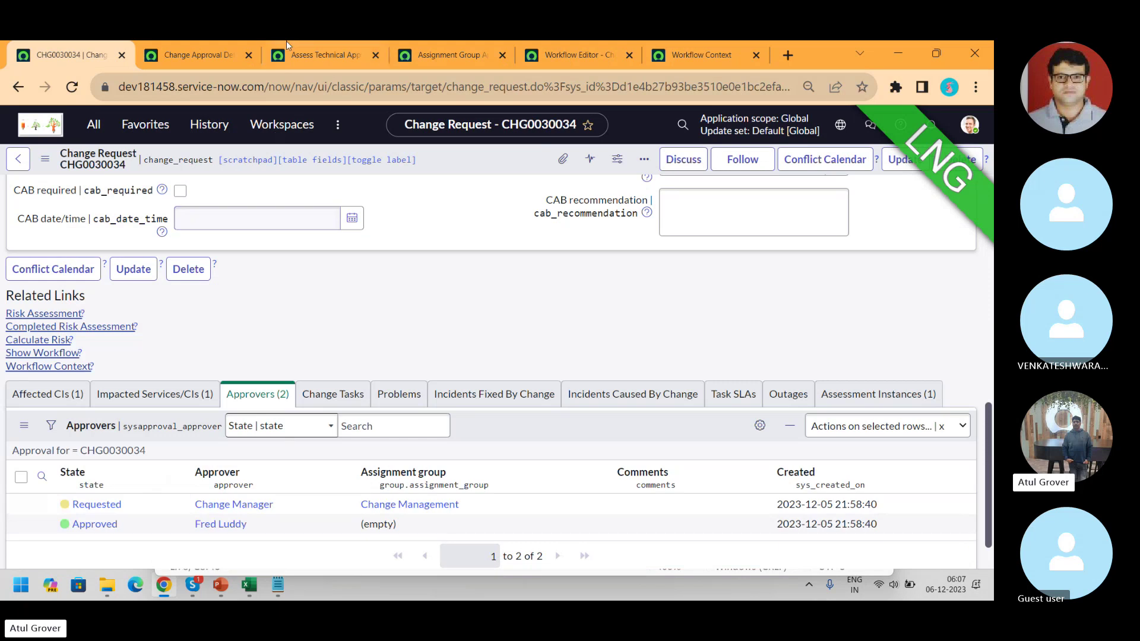
left_click(199, 54)
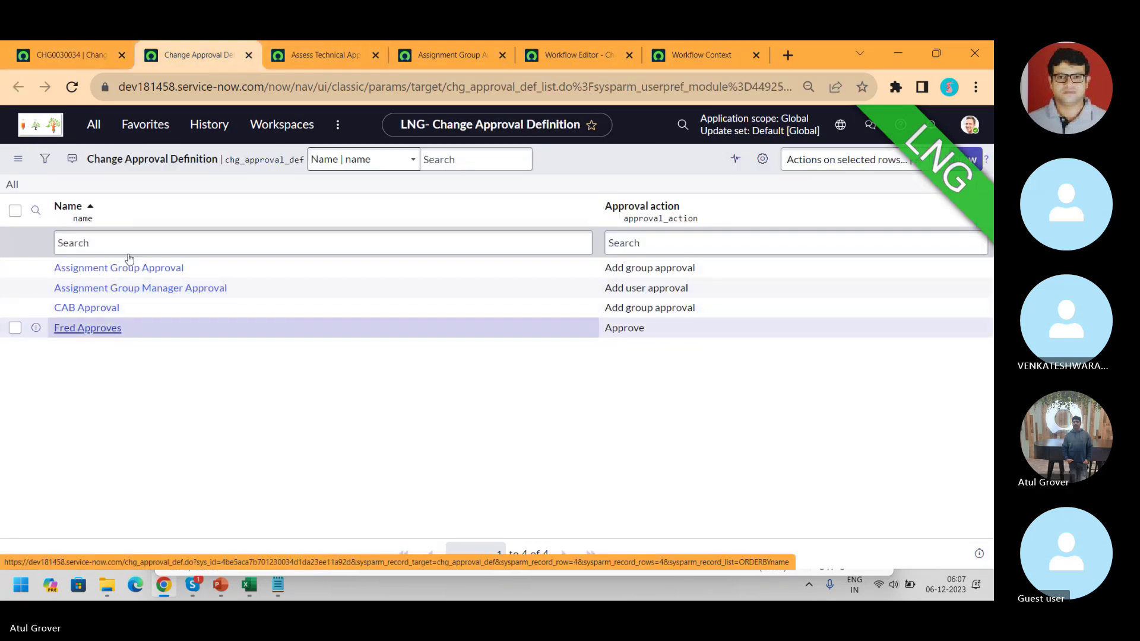
left_click(307, 46)
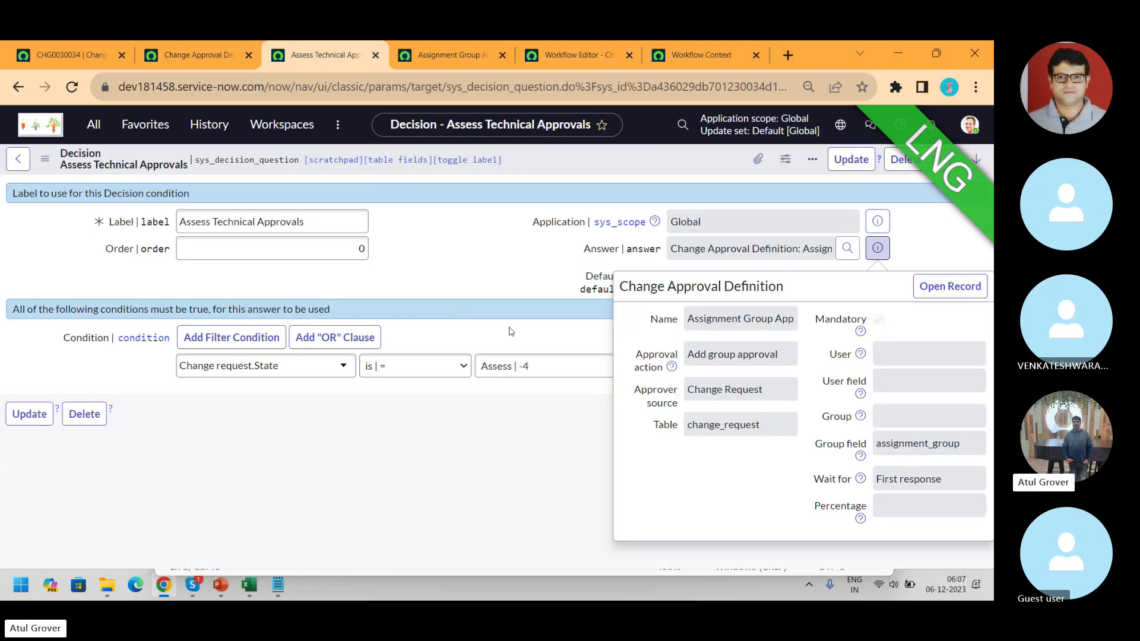
key("Escape")
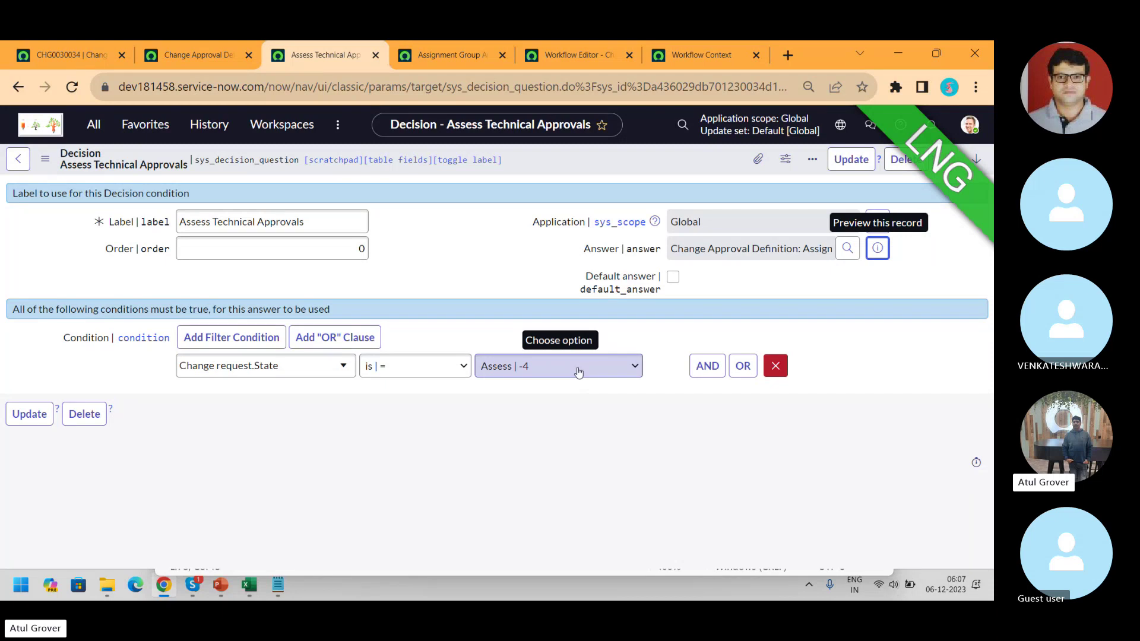
left_click_drag(674, 249, 831, 246)
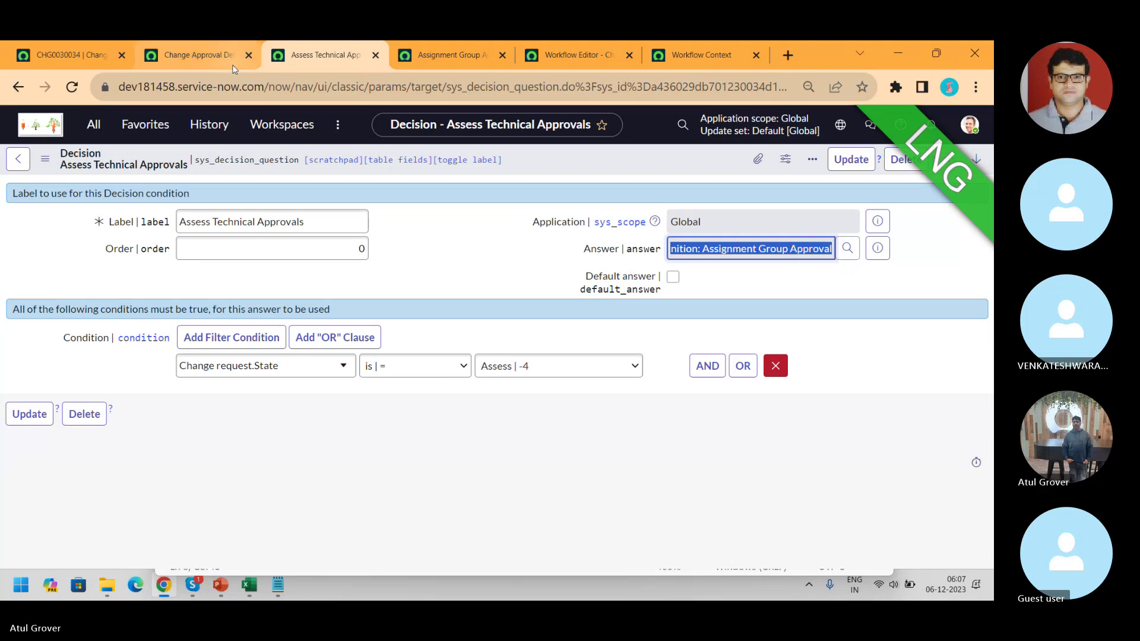
left_click(181, 64)
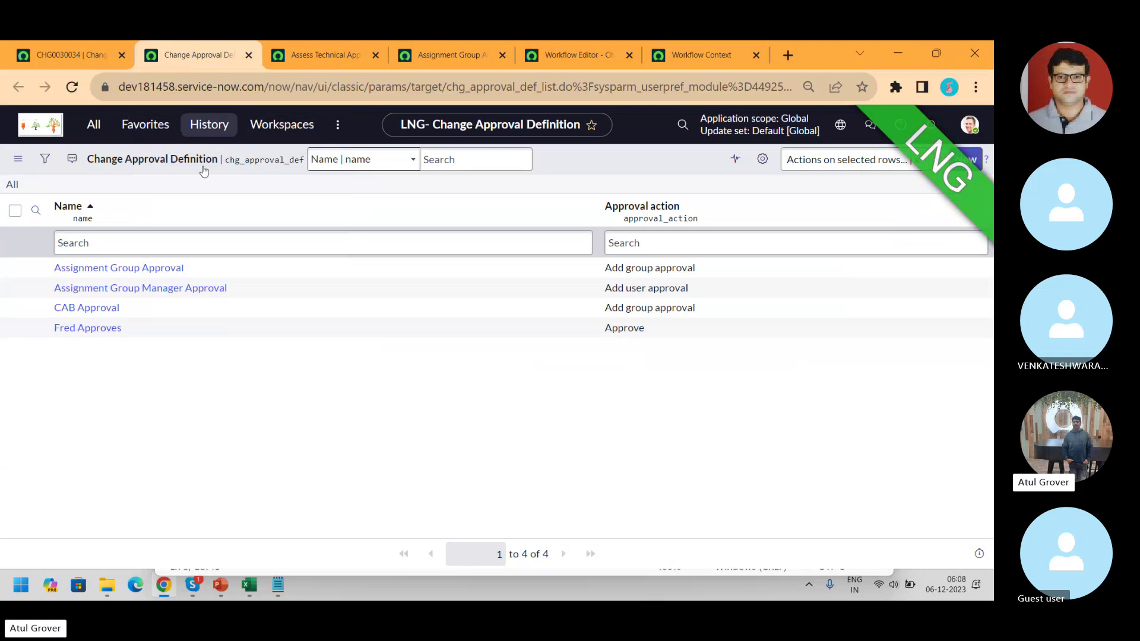
- Inspect Assignment Group Approval's Add group approval action and group field, then switch to Skype
left_click(158, 270)
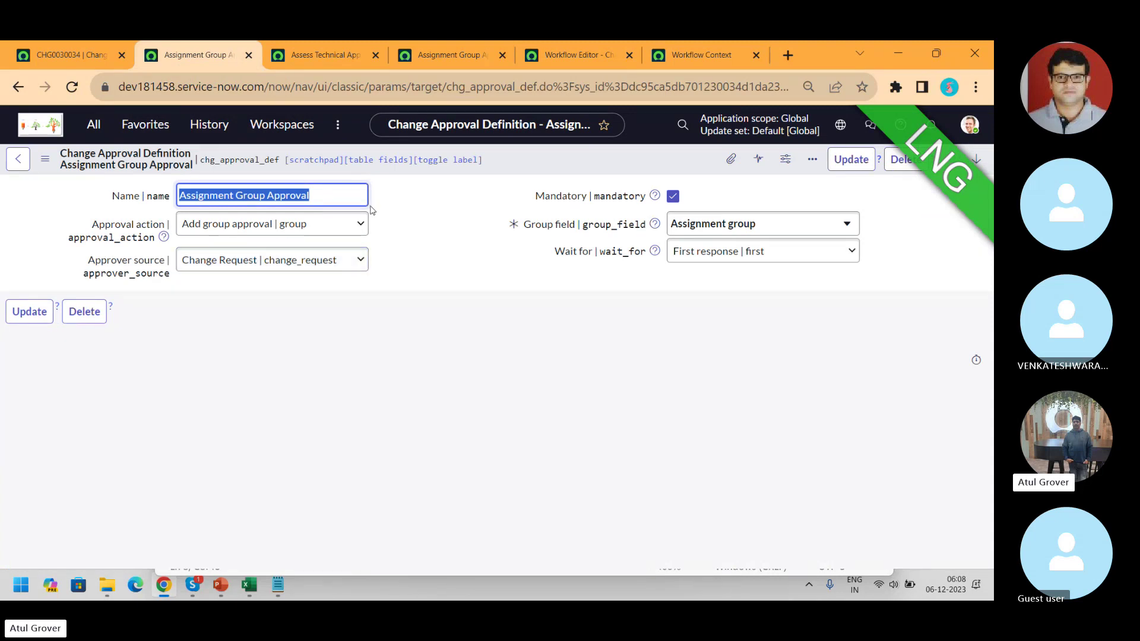
left_click(421, 227)
left_click(351, 227)
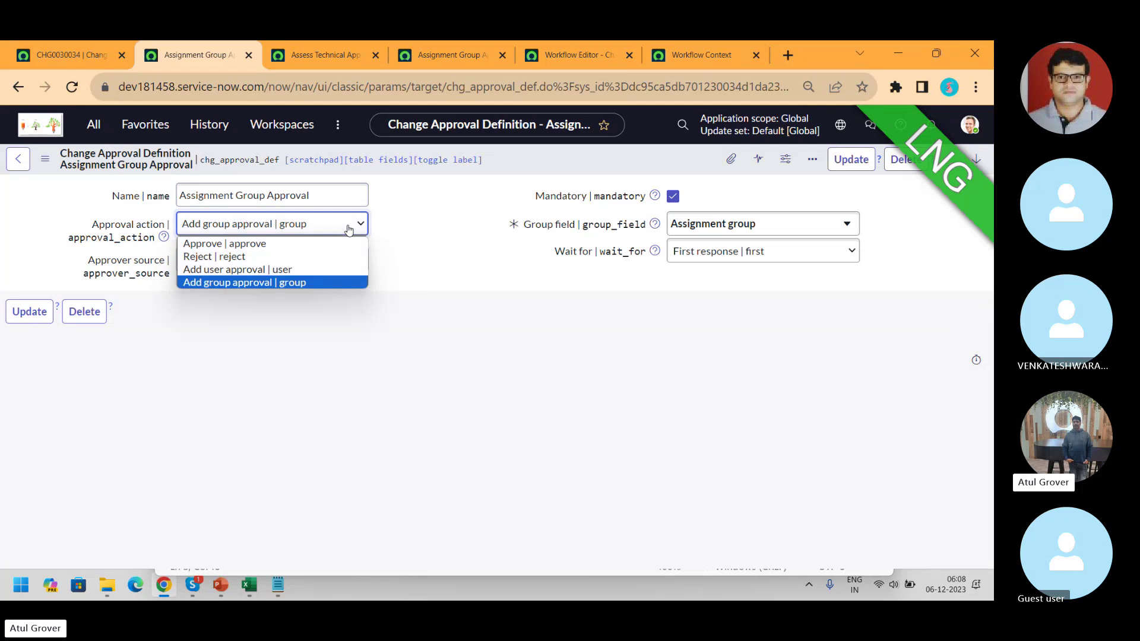
left_click(298, 283)
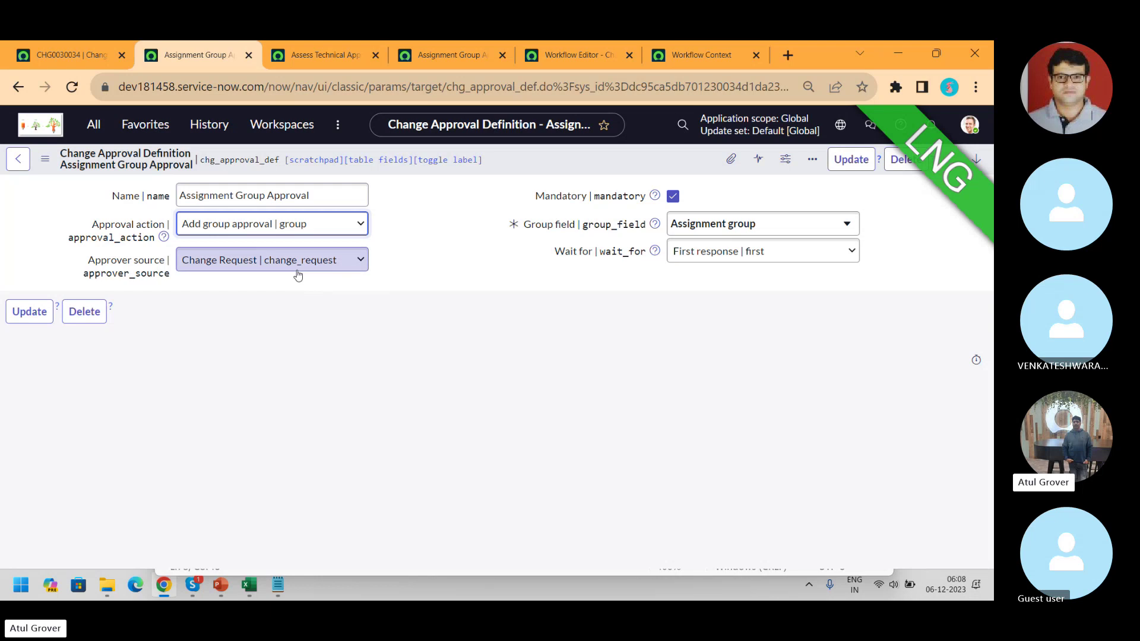
left_click(747, 231)
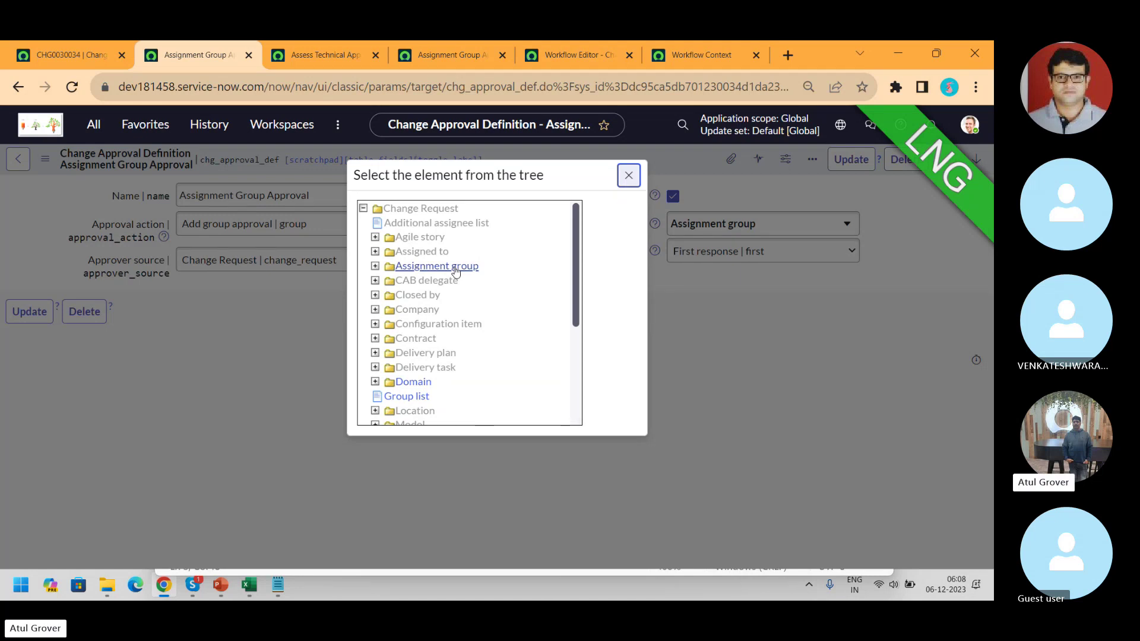
left_click(628, 176)
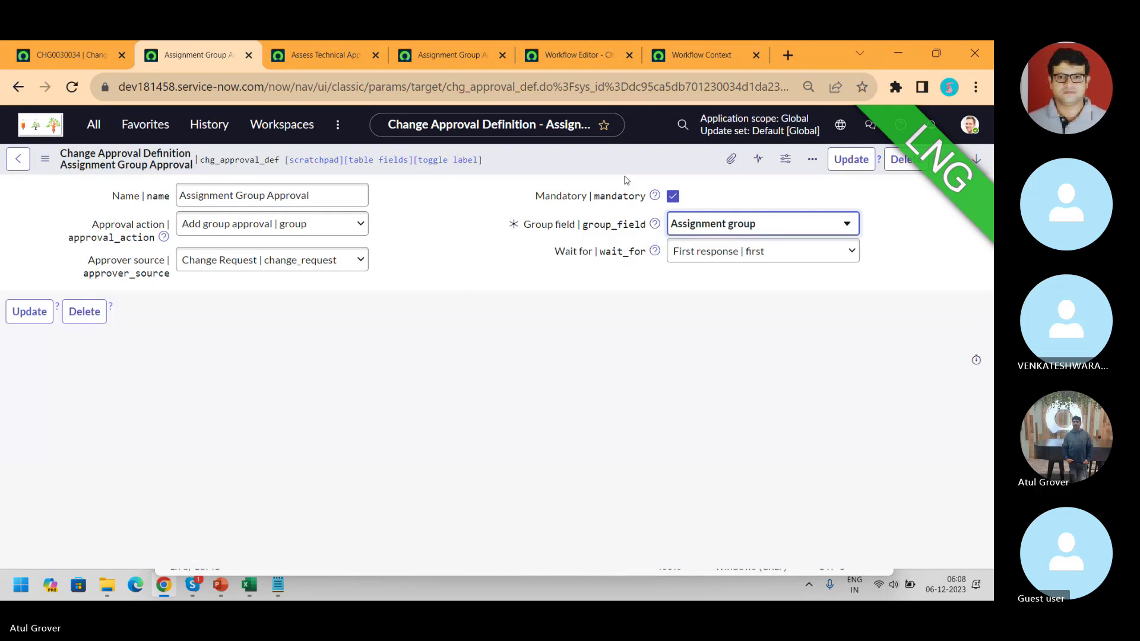
key("alt+Tab")
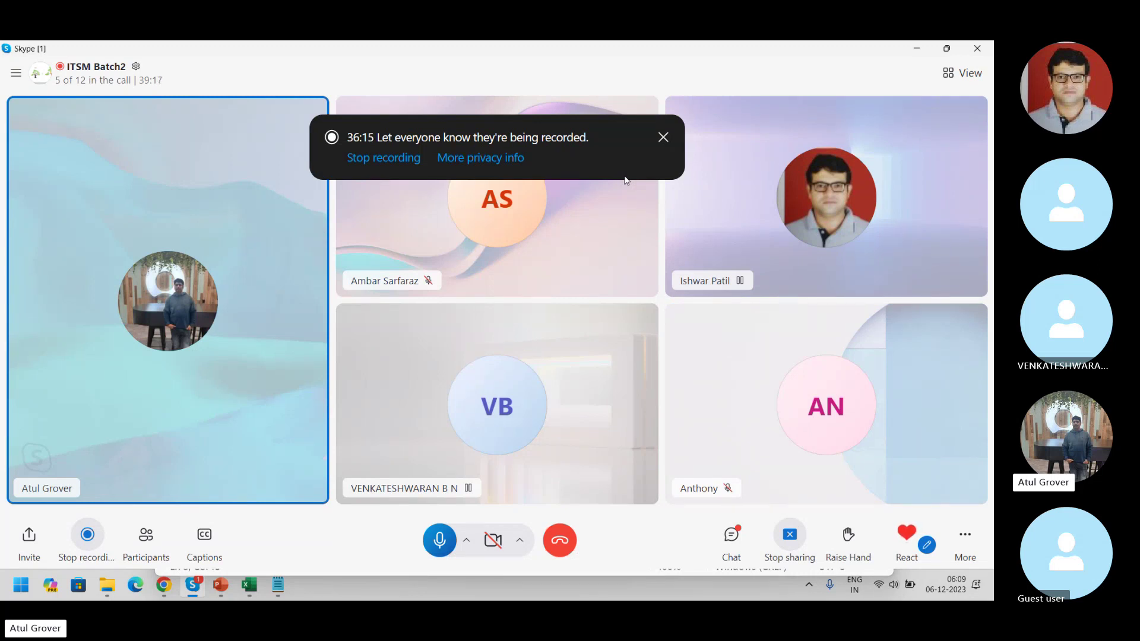
- Try Assignment Group Approval's Wait for as All responses, then Percentage with 30
key("alt+Tab")
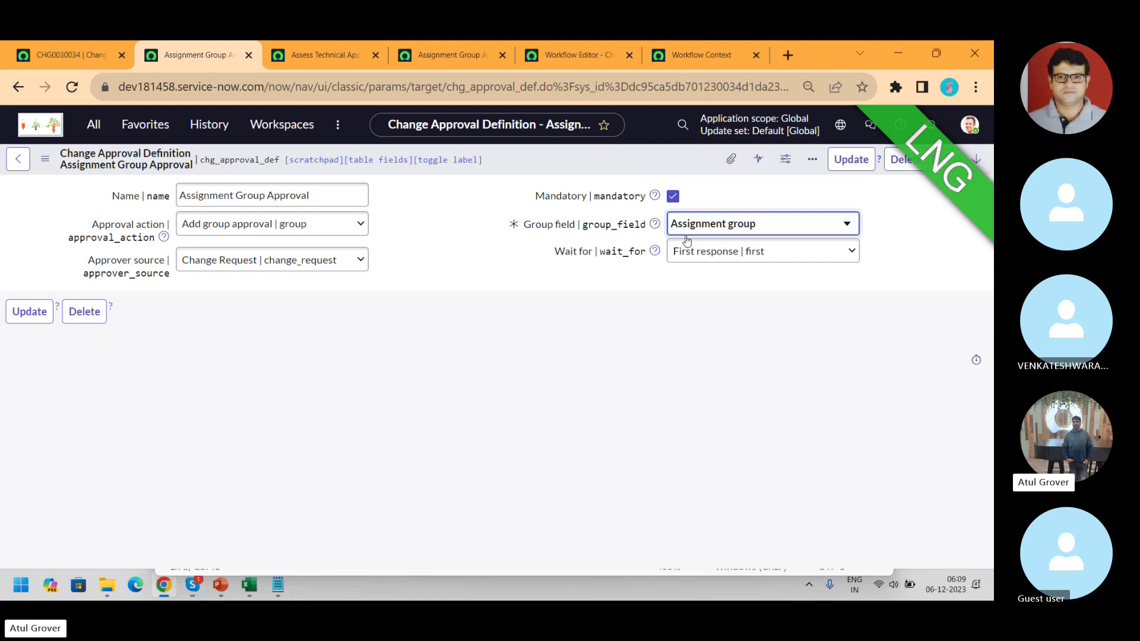
left_click(735, 267)
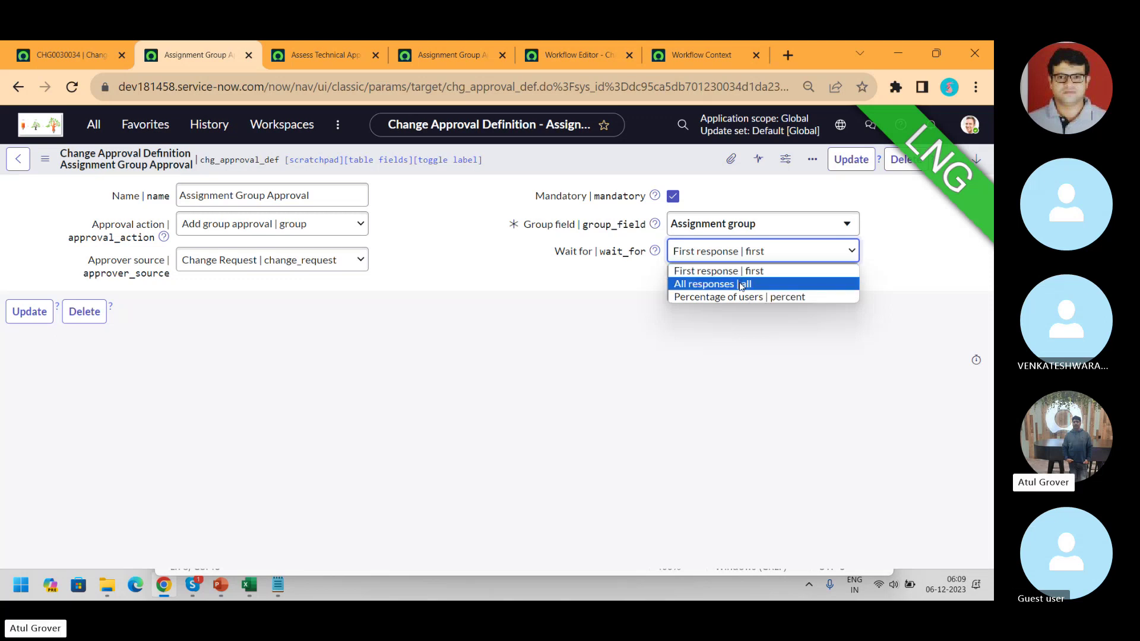
left_click(741, 285)
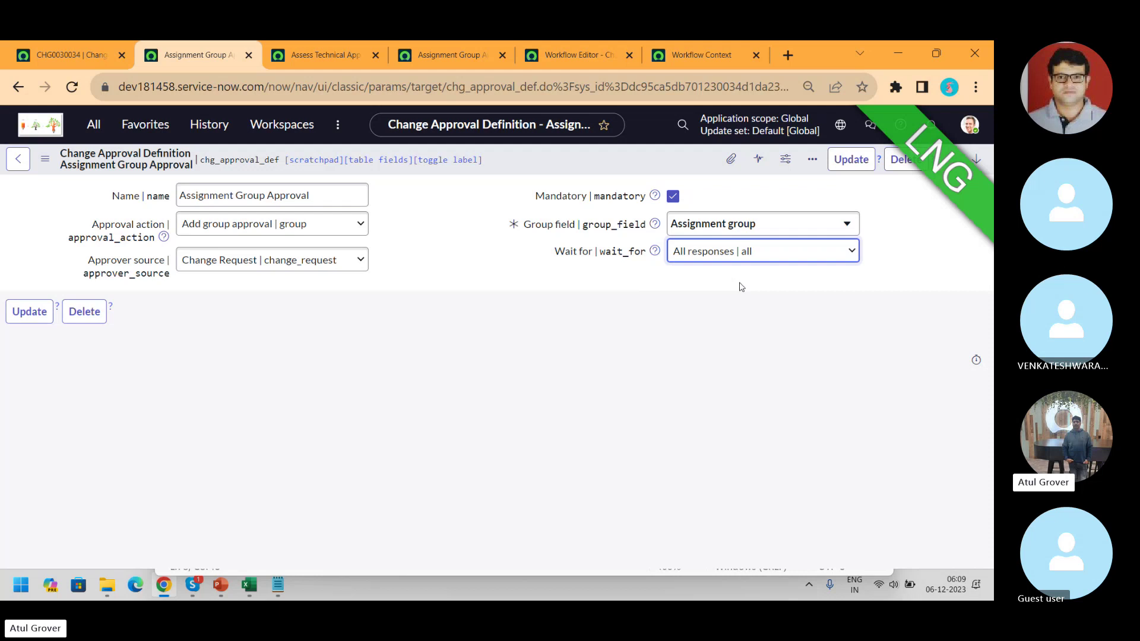
left_click(752, 248)
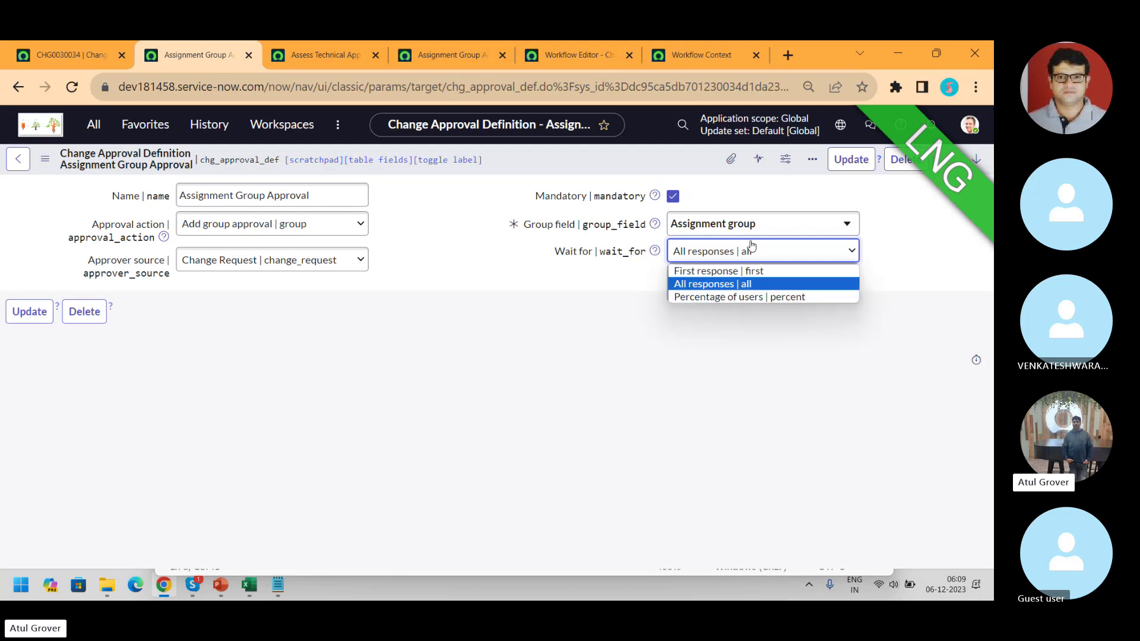
left_click(719, 296)
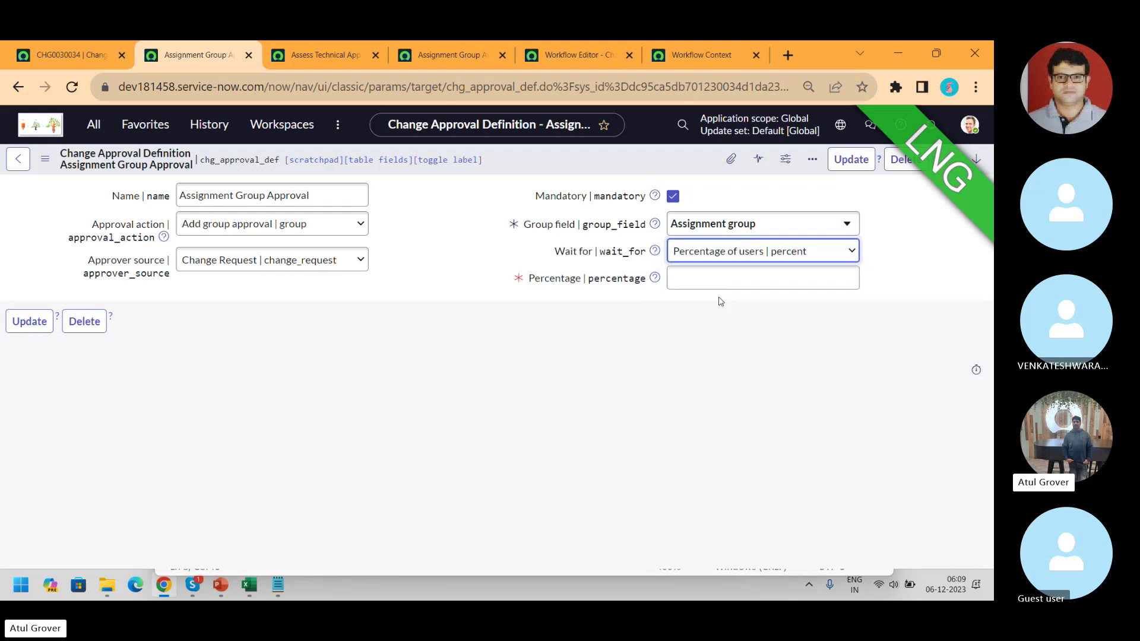
left_click(713, 284)
type("30")
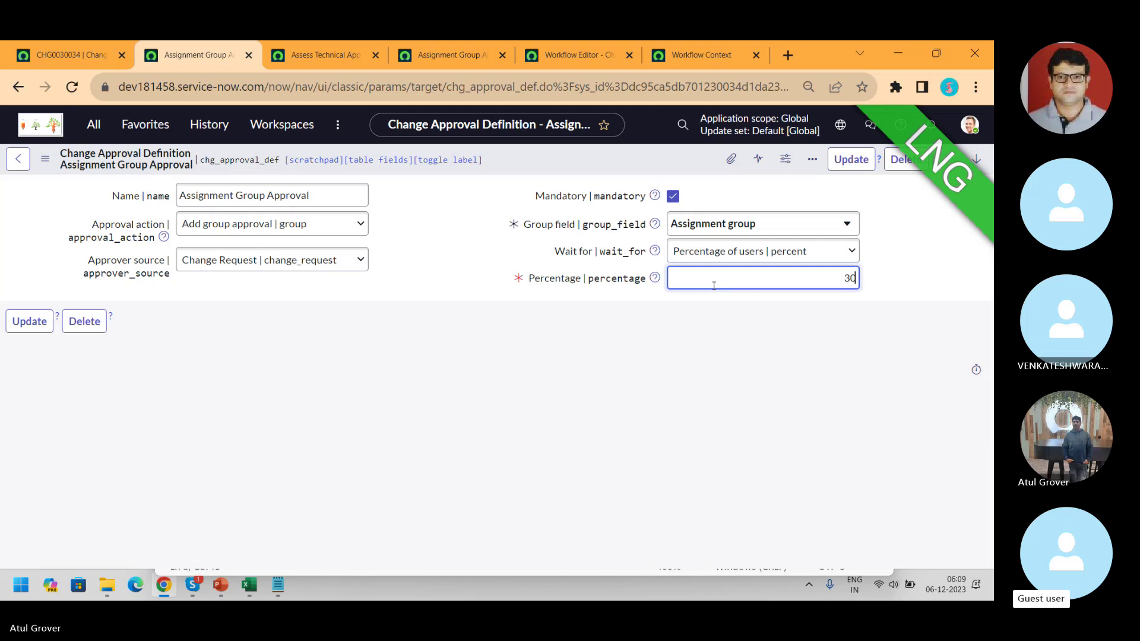
- Clear the percentage, revert Wait for to First response, and return to Assess Technical Approvals
key("BackSpace")
key("BackSpace")
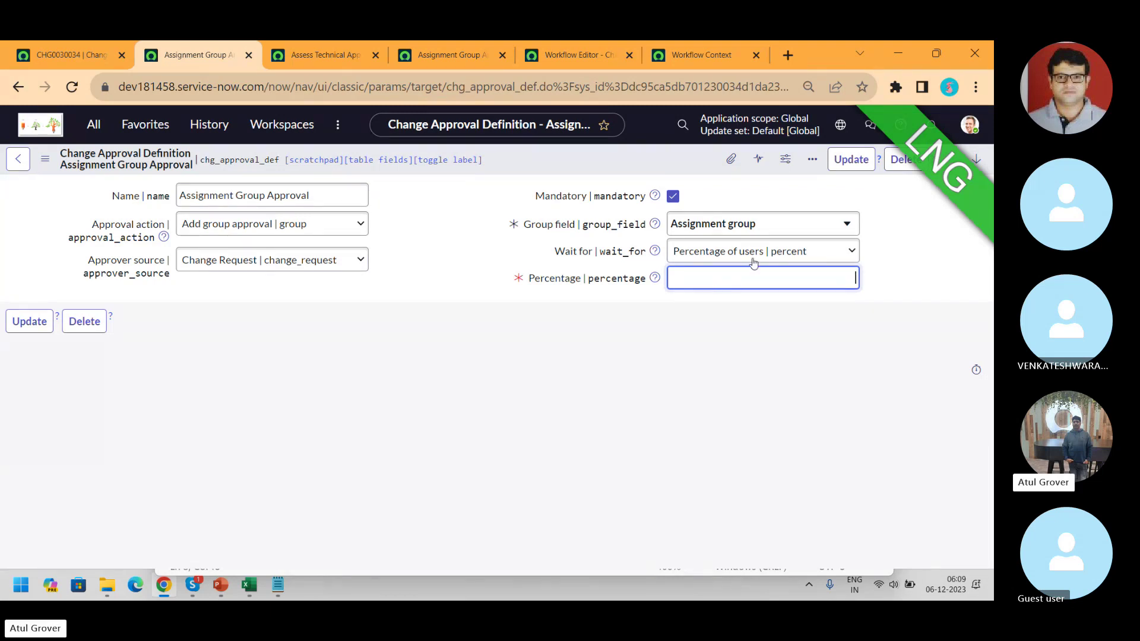
left_click(752, 262)
left_click(742, 268)
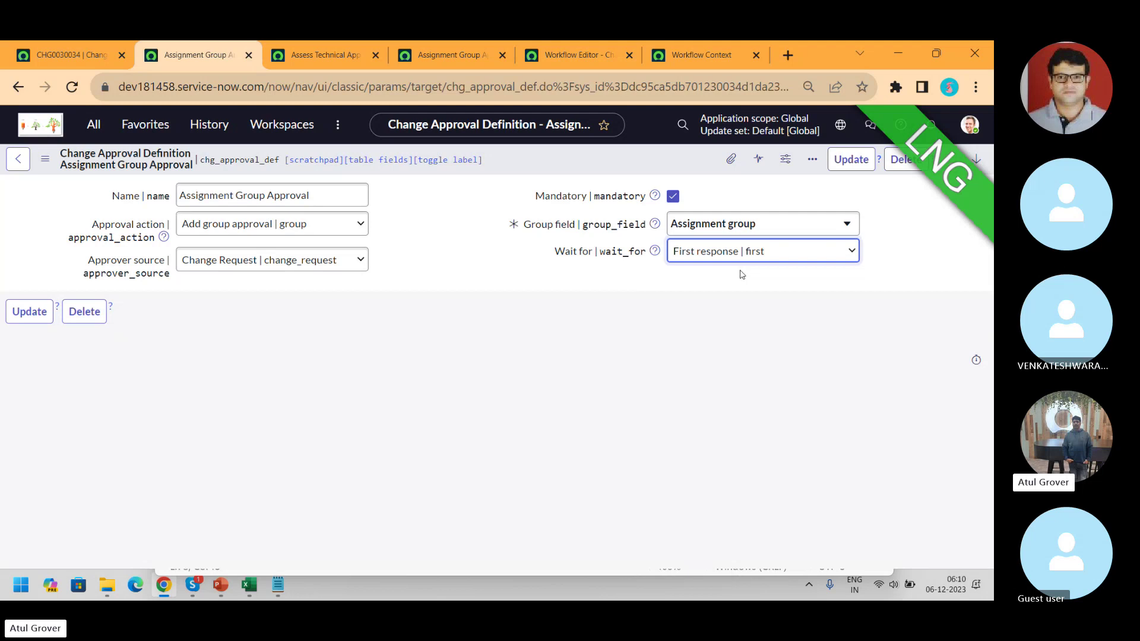
left_click(330, 55)
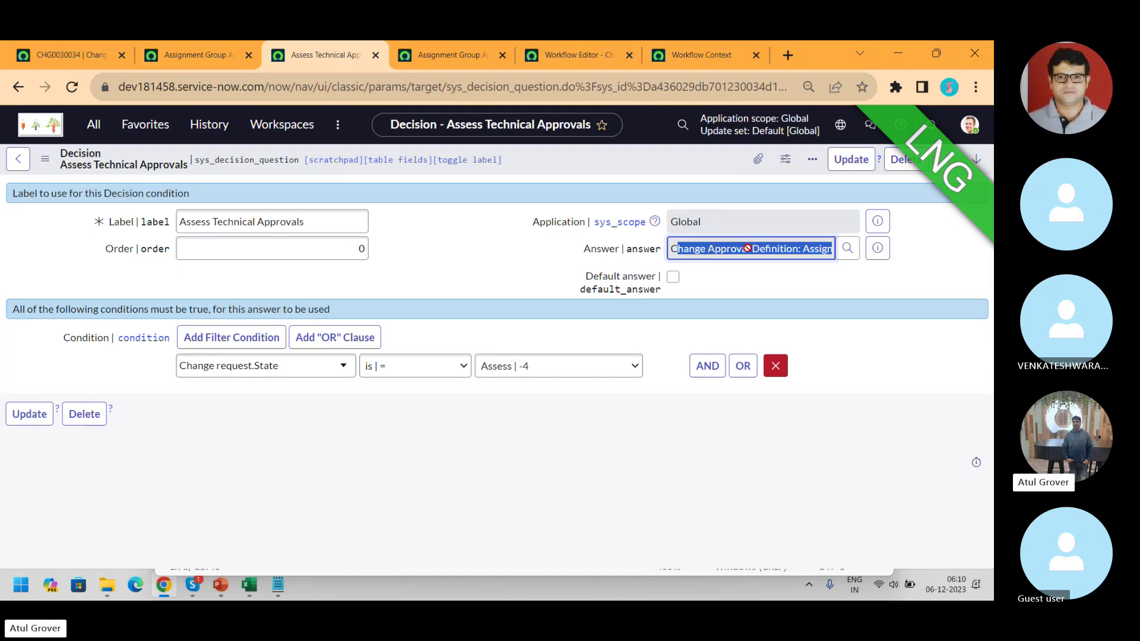
- Review the Assignment Group Approval and Fred Approves definitions, then open the Normal Change Policy's BW decision
left_click(74, 55)
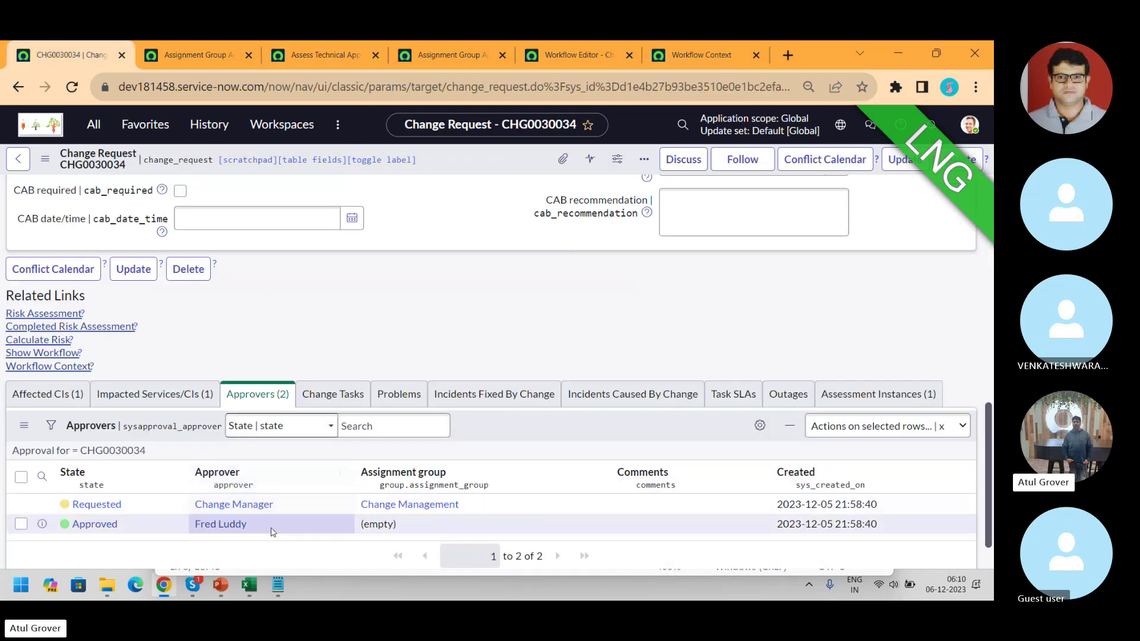
left_click(201, 66)
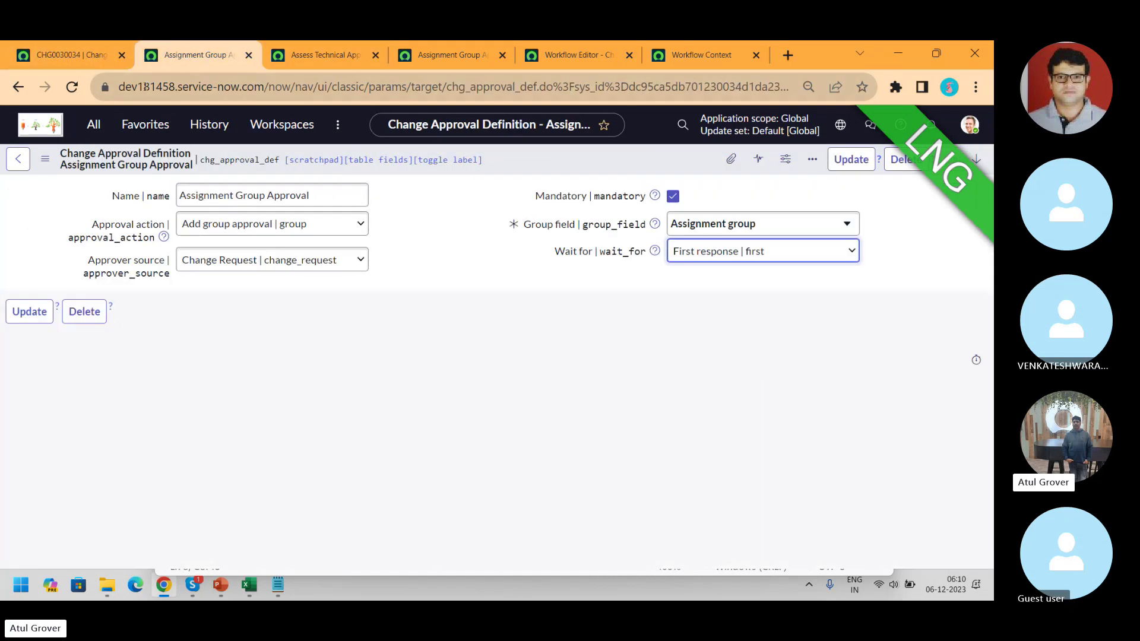
left_click(18, 86)
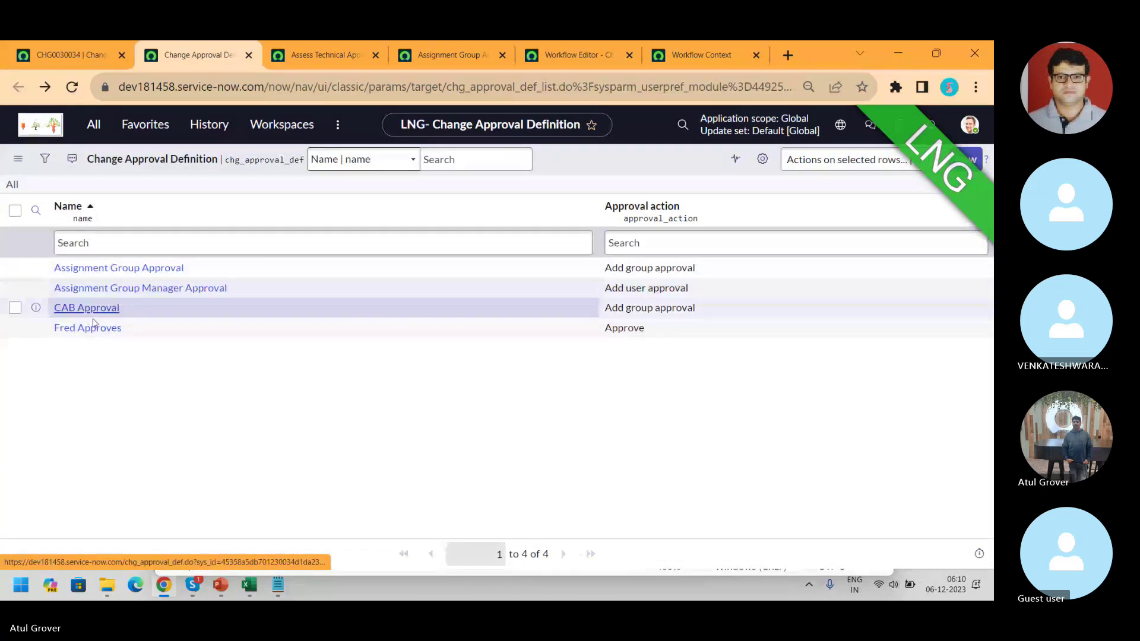
left_click(92, 326)
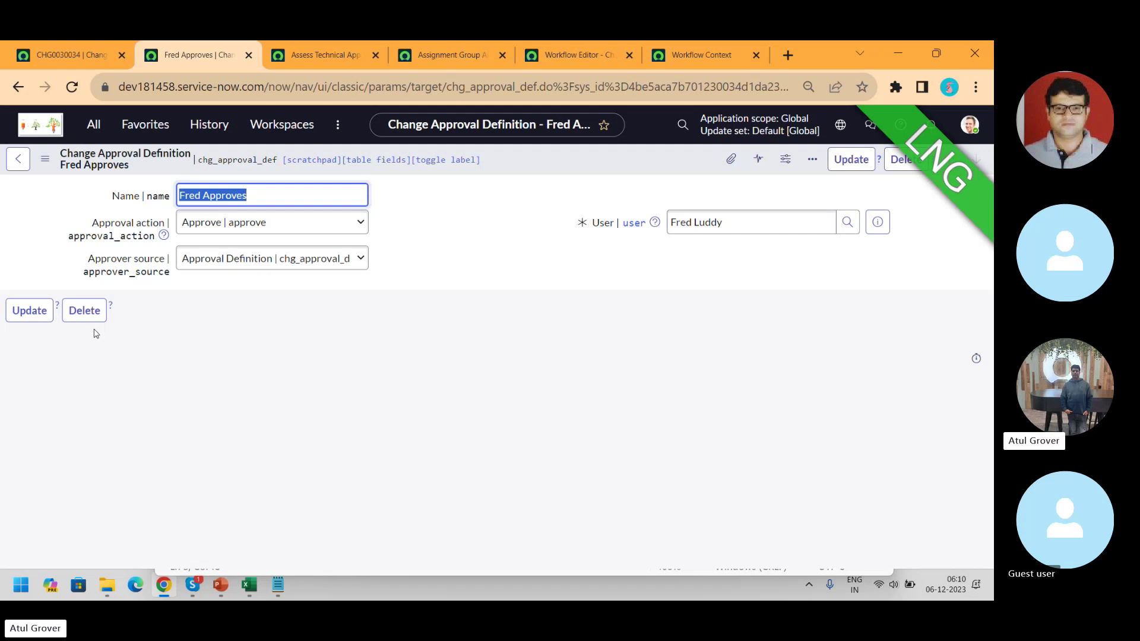
left_click(323, 55)
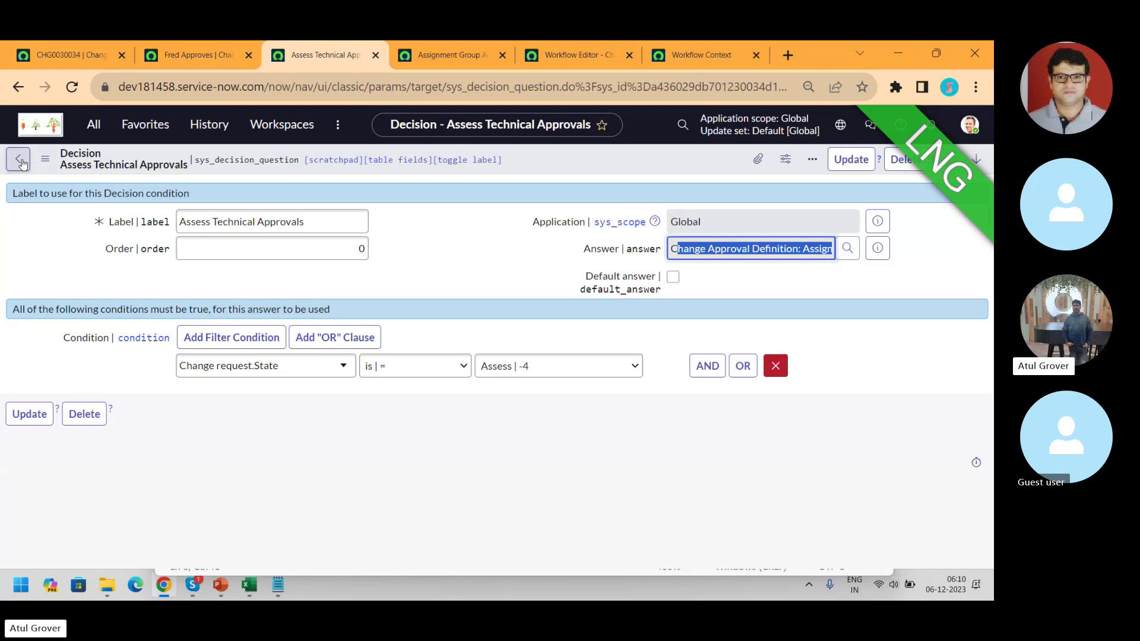
left_click(18, 87)
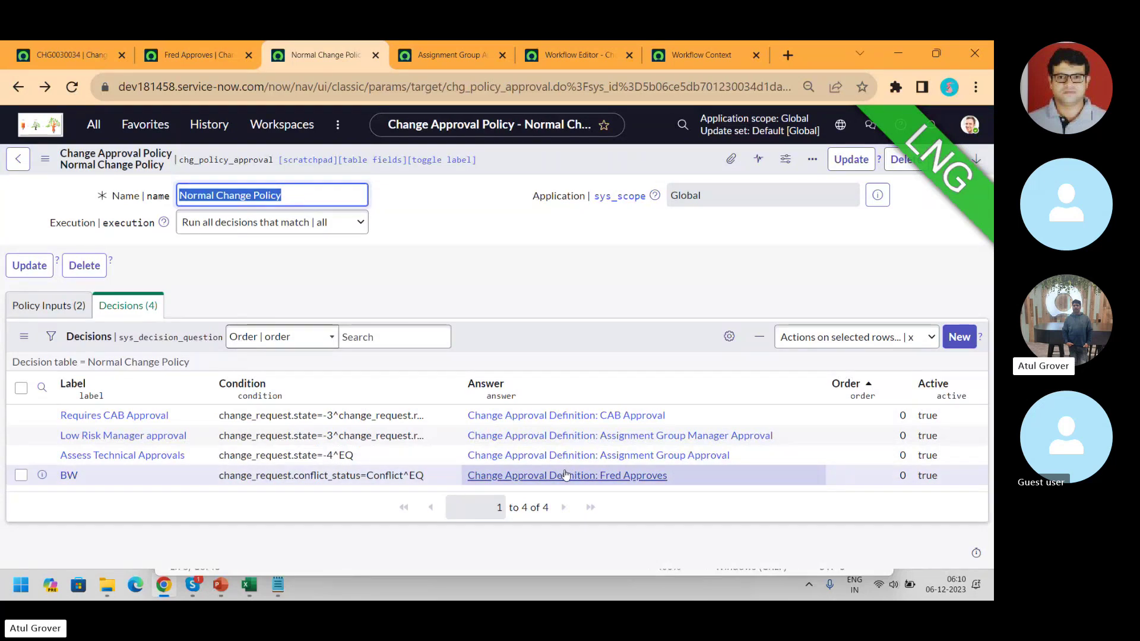
left_click(69, 475)
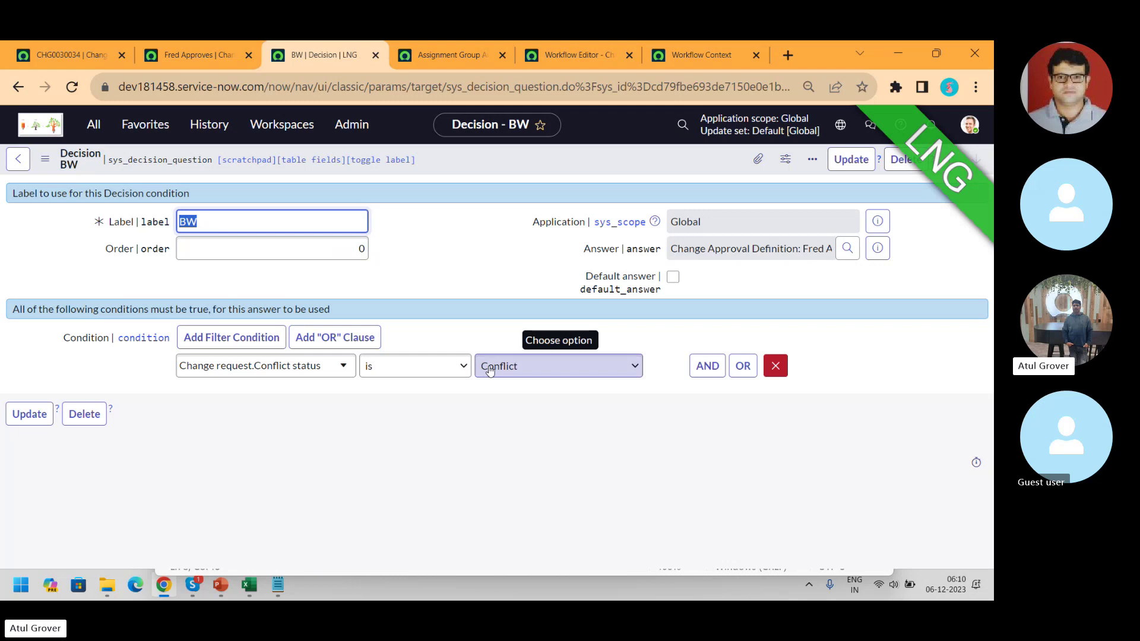
- Change the Fred Approves approval action to 'Add user approval | user' and go back to CHG0030034
left_click(184, 55)
left_click(273, 224)
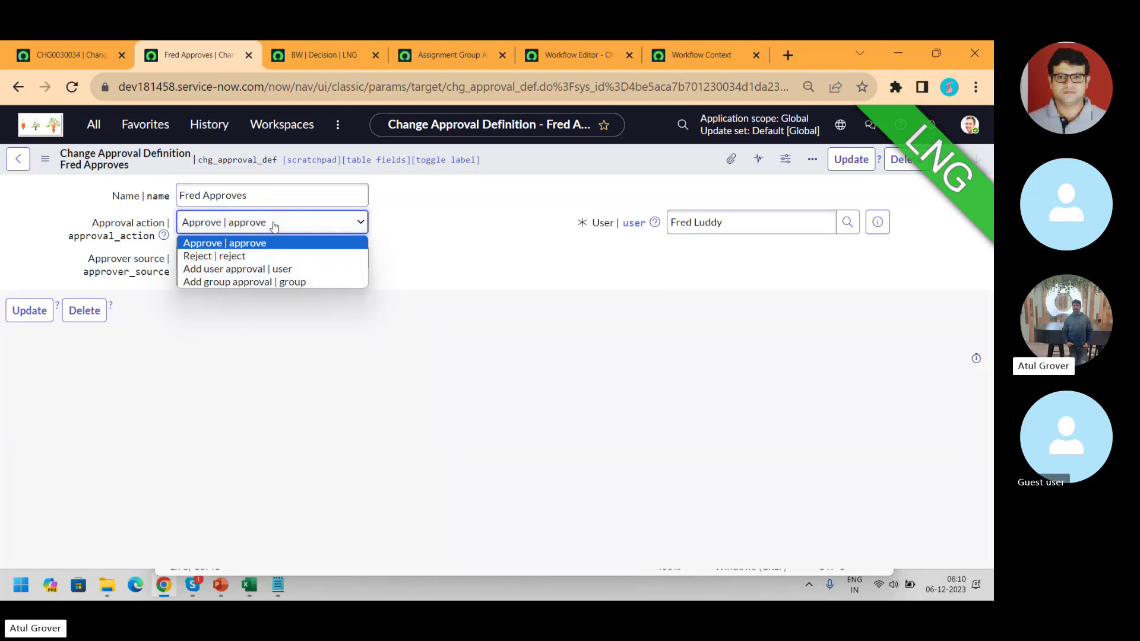
left_click(271, 269)
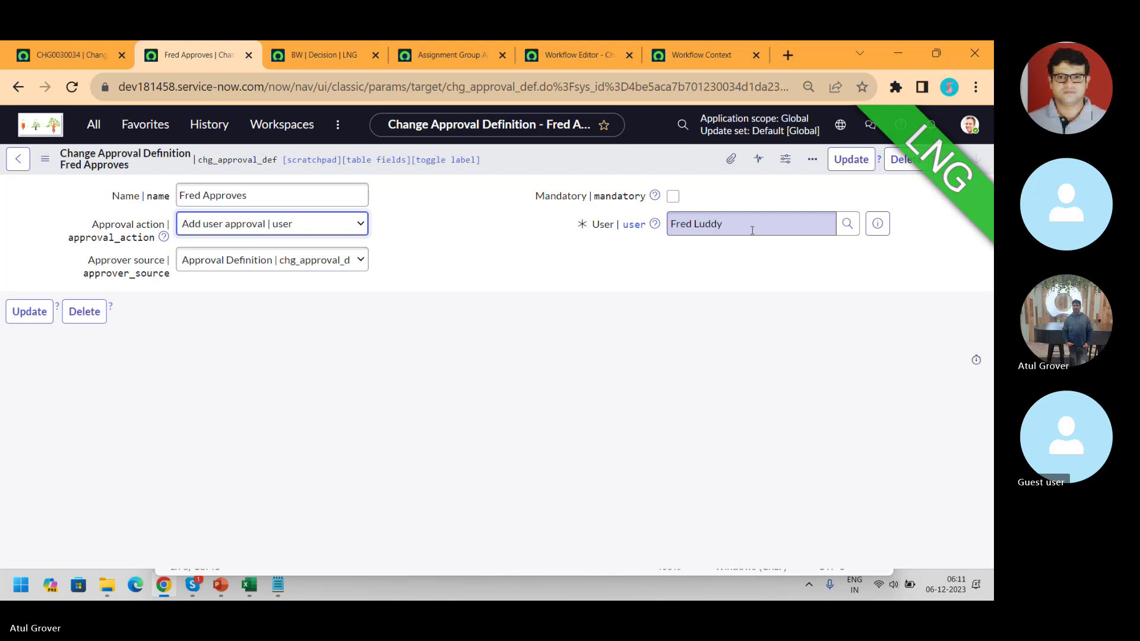
left_click(65, 53)
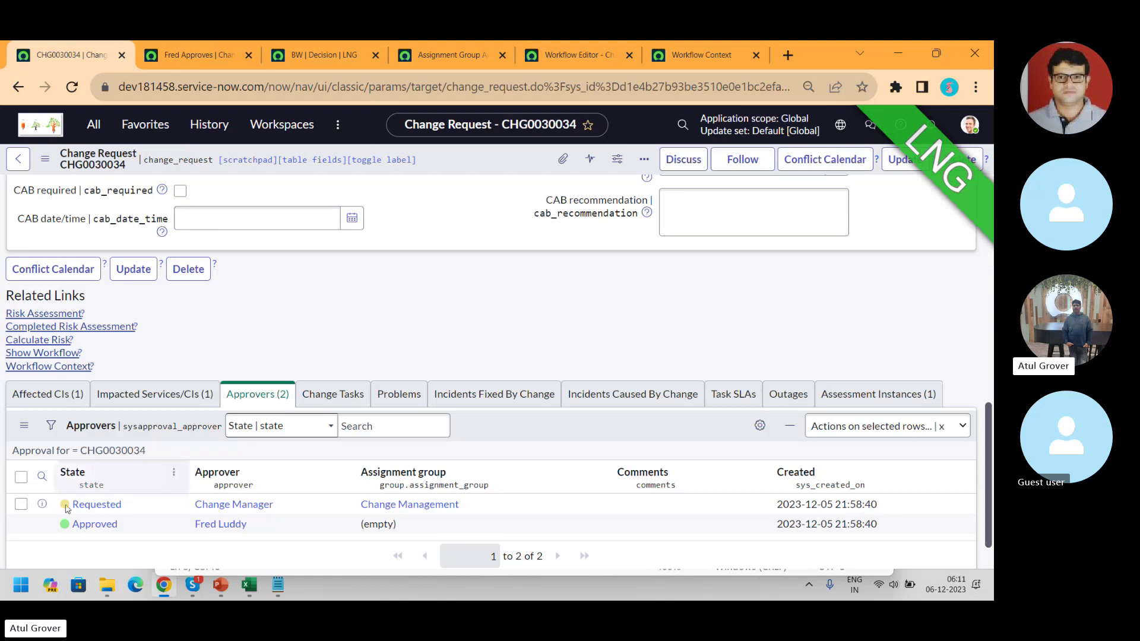
- Approve the Change Manager's requested approval on CHG0030034 and select the change number
right_click(95, 507)
left_click(131, 480)
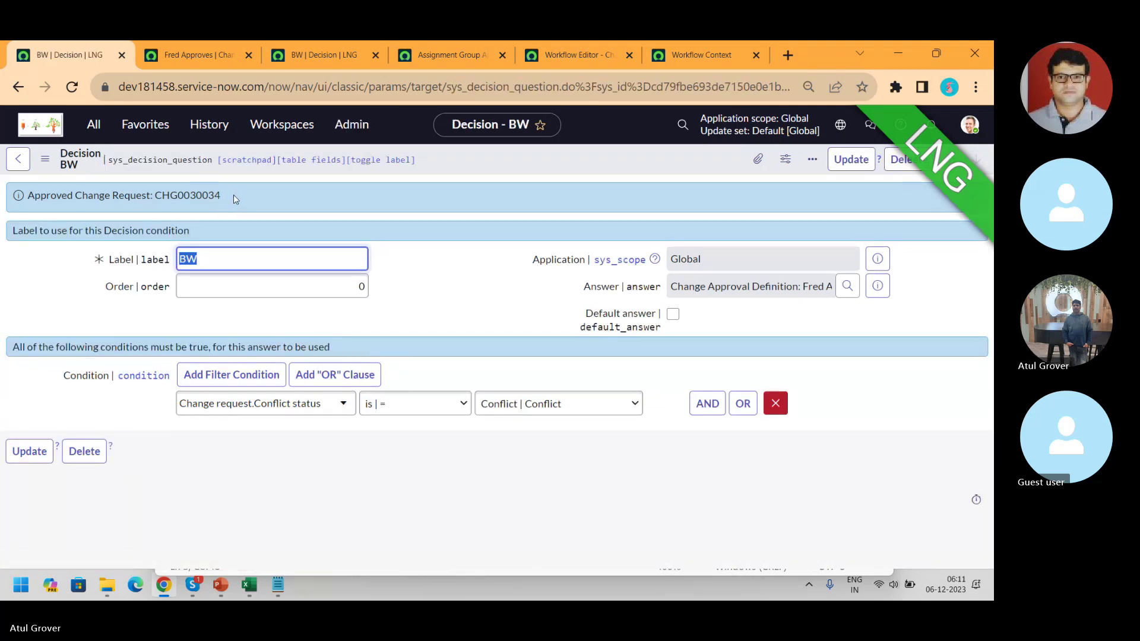
left_click_drag(235, 199, 171, 205)
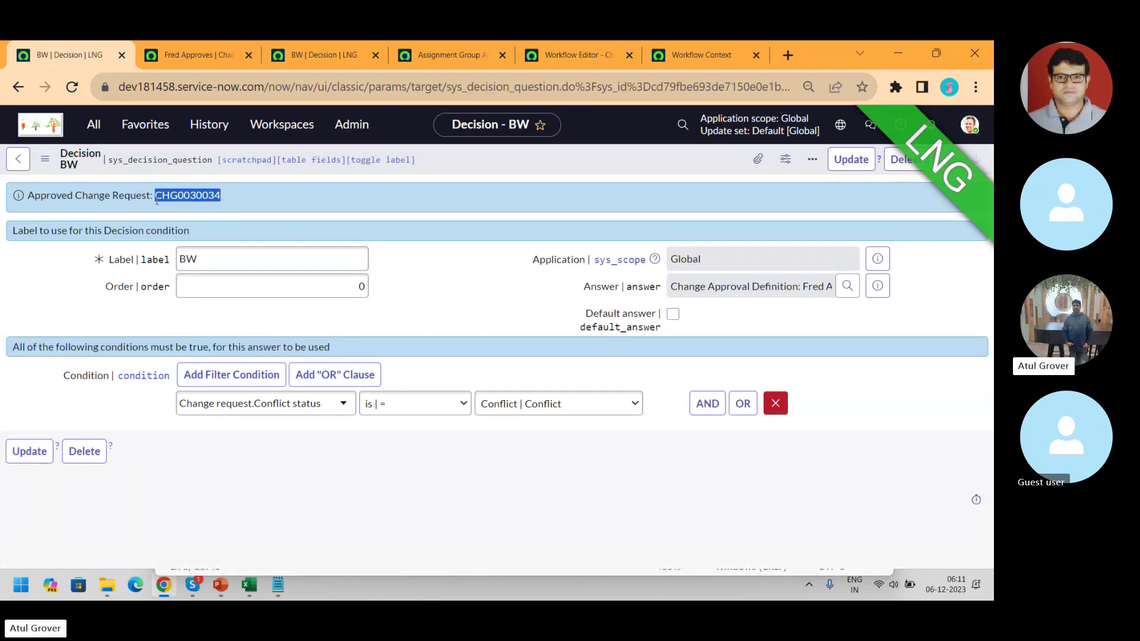
- Find CHG0030034 via All > Change > Open and review its nine approvers
left_click(95, 126)
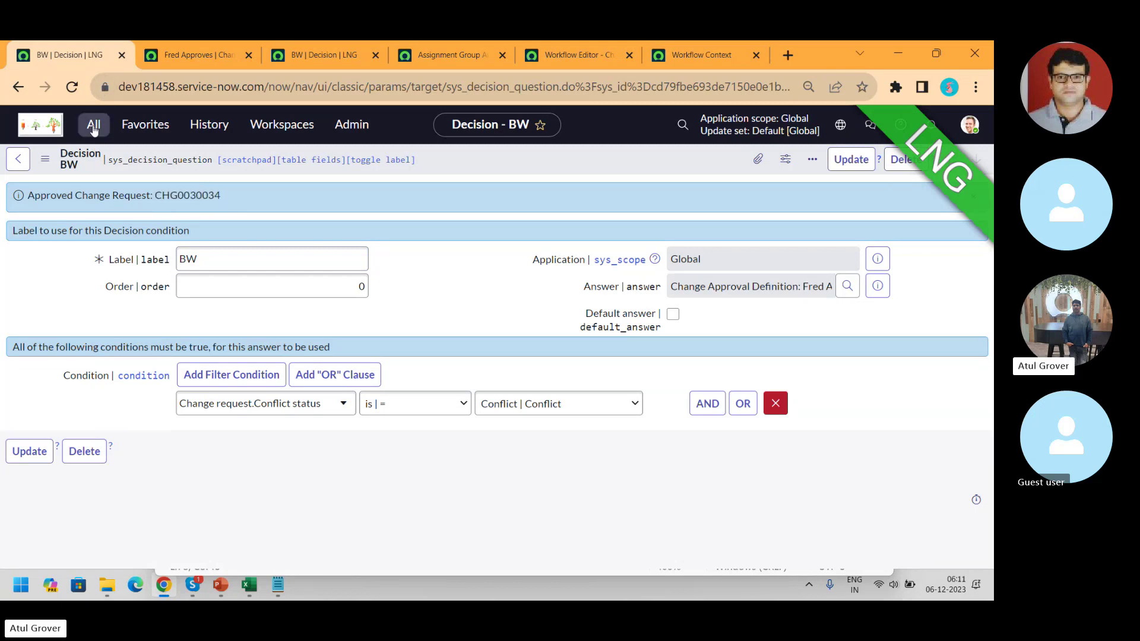
type("change")
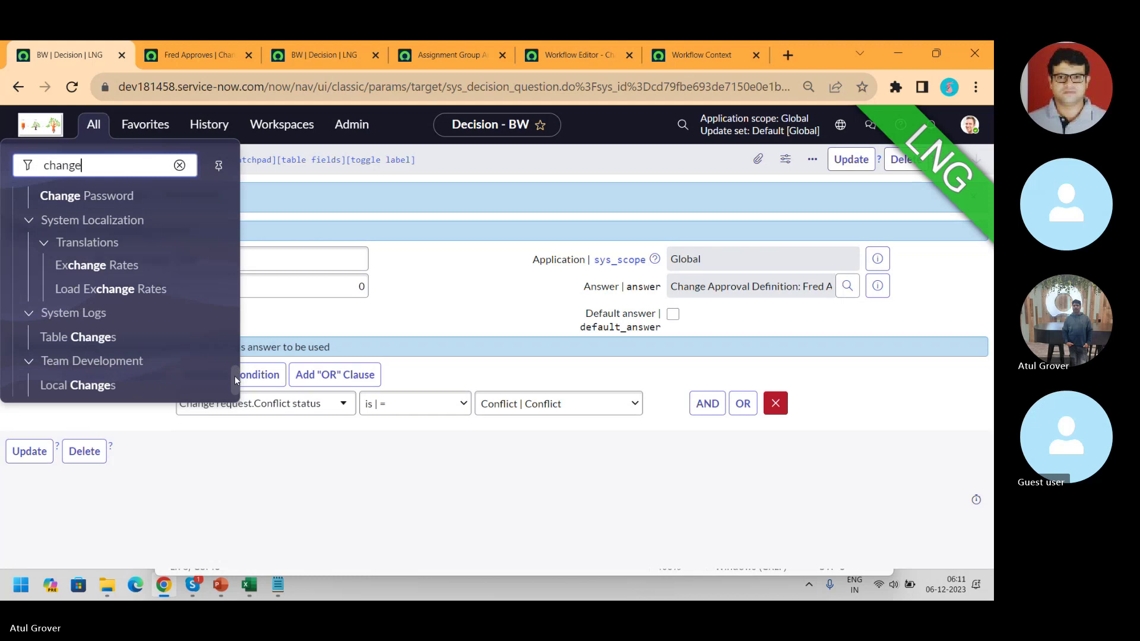
left_click_drag(236, 380, 230, 179)
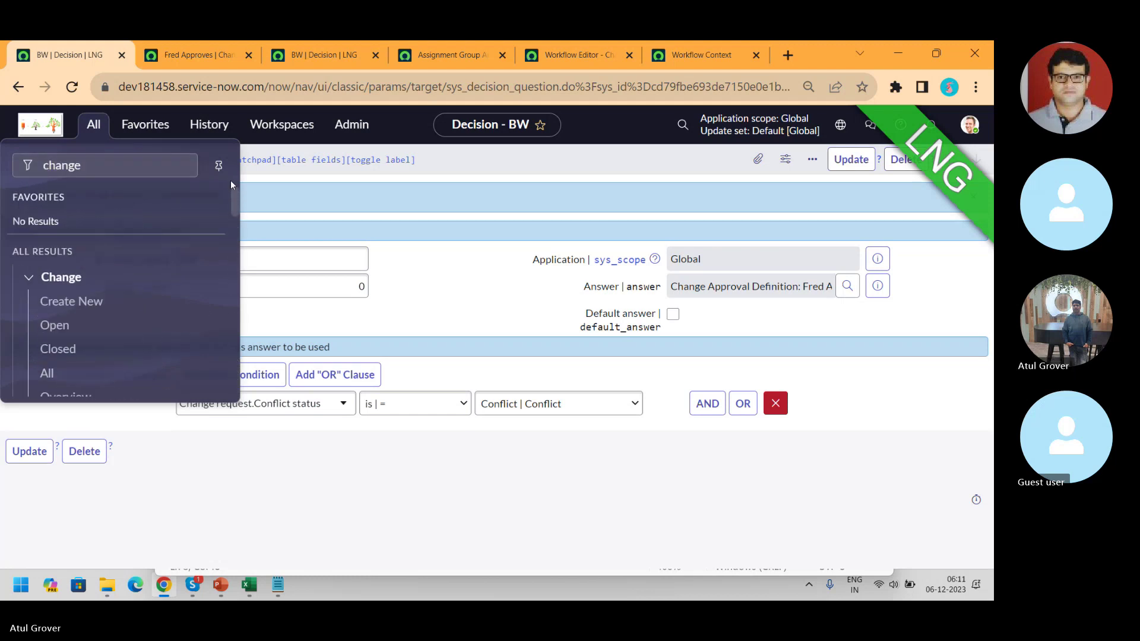
left_click(51, 328)
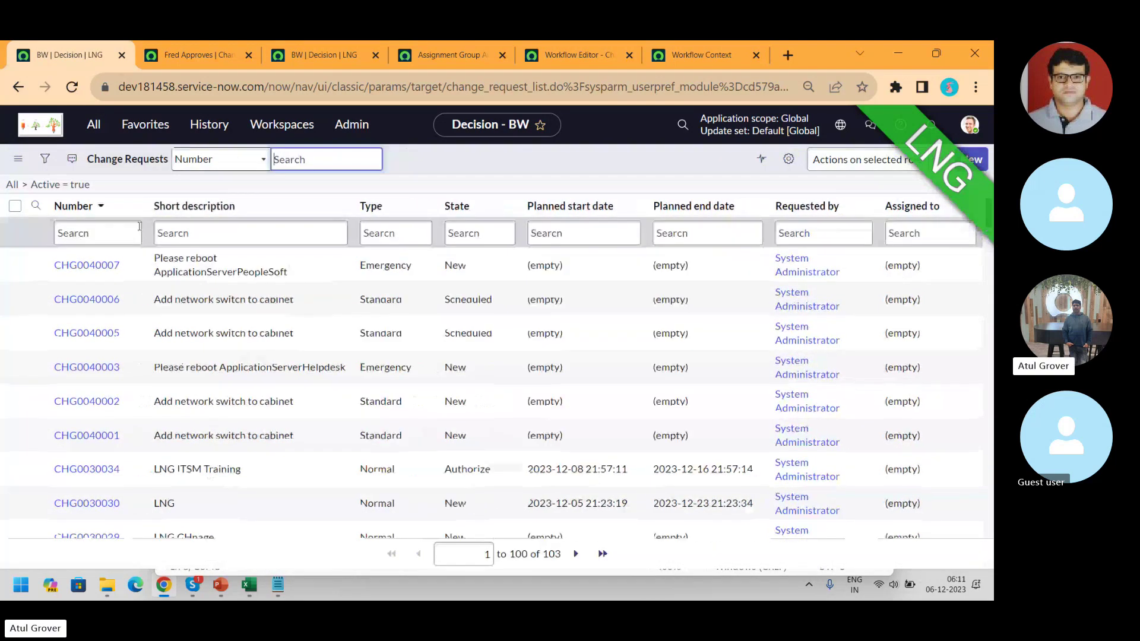
left_click(83, 233)
type("CHG0030034")
key("Return")
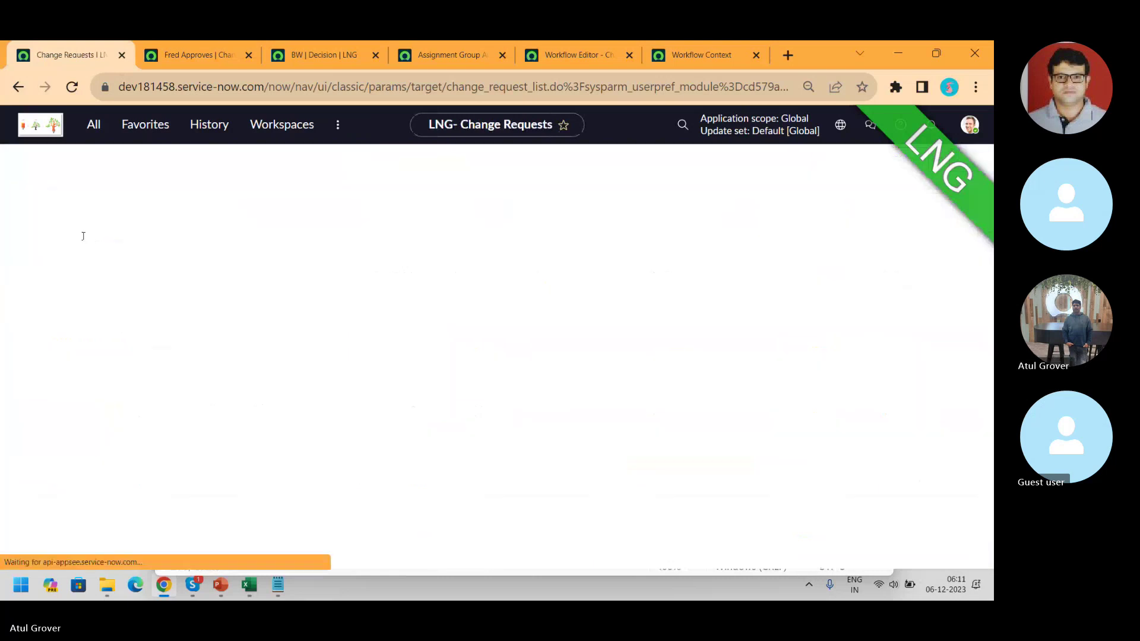
left_click(97, 270)
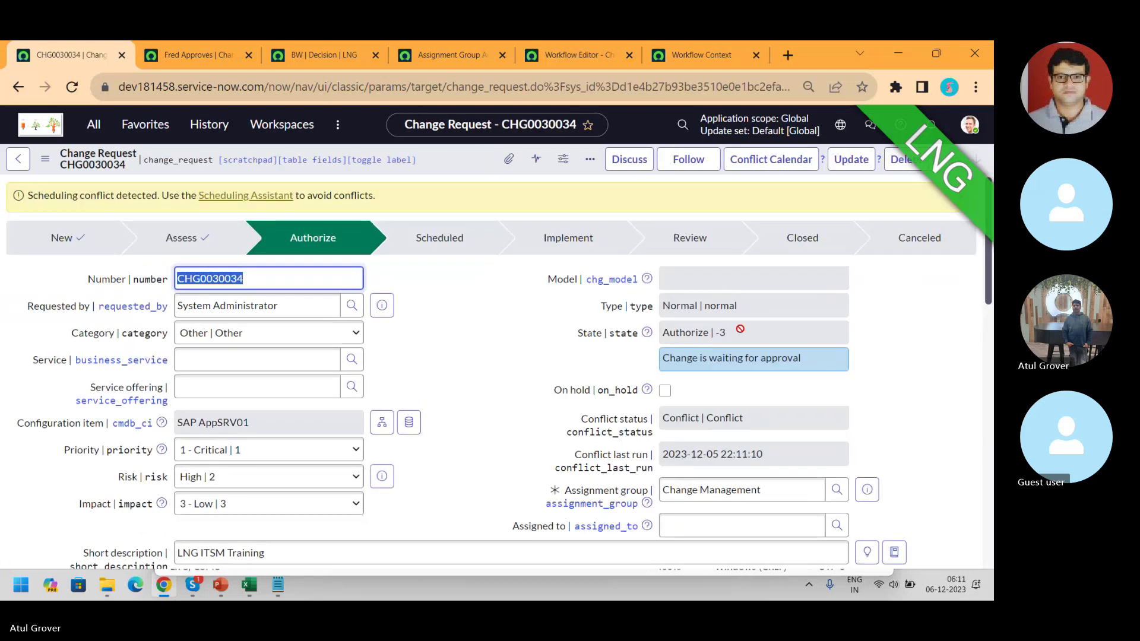
left_click_drag(989, 274, 988, 526)
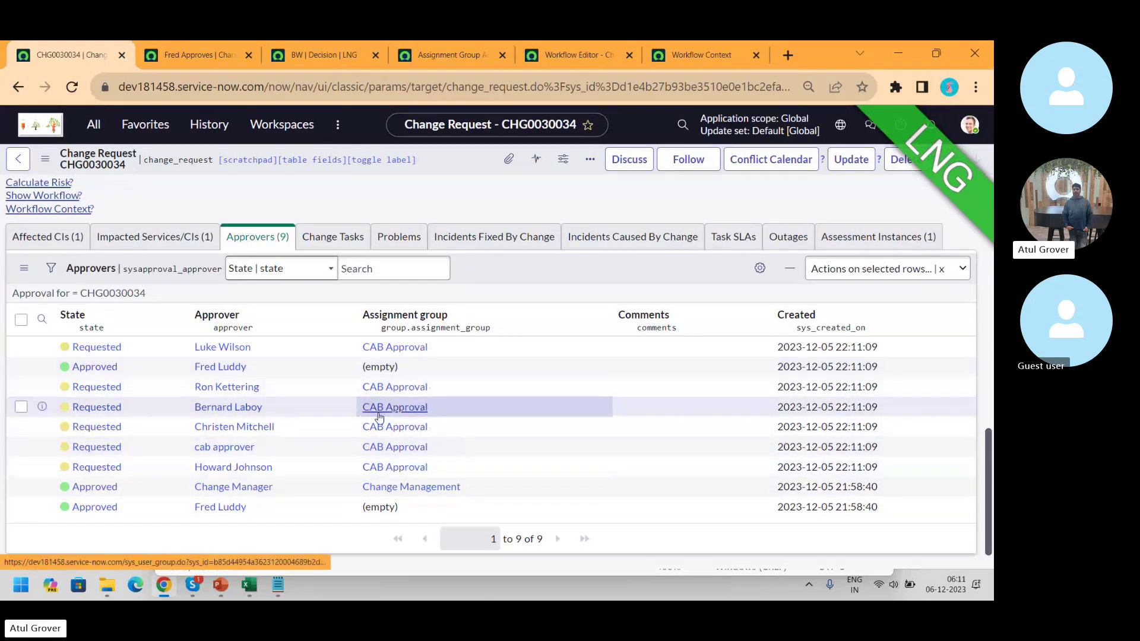
- Open the running workflow context for CHG0030034
left_click(579, 55)
left_click(436, 57)
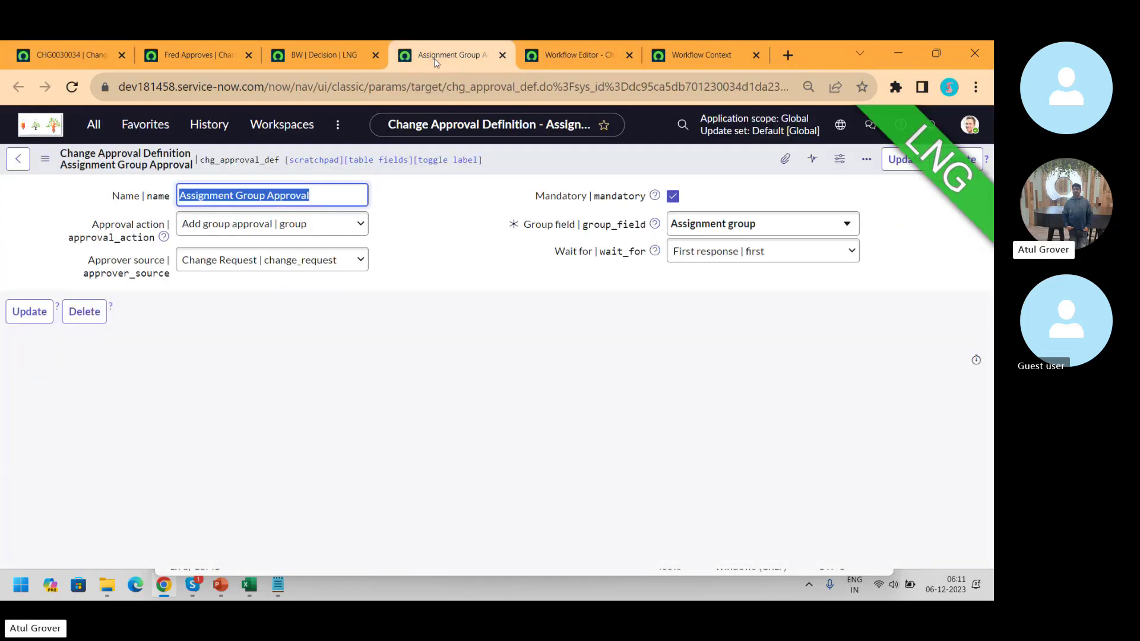
left_click(688, 57)
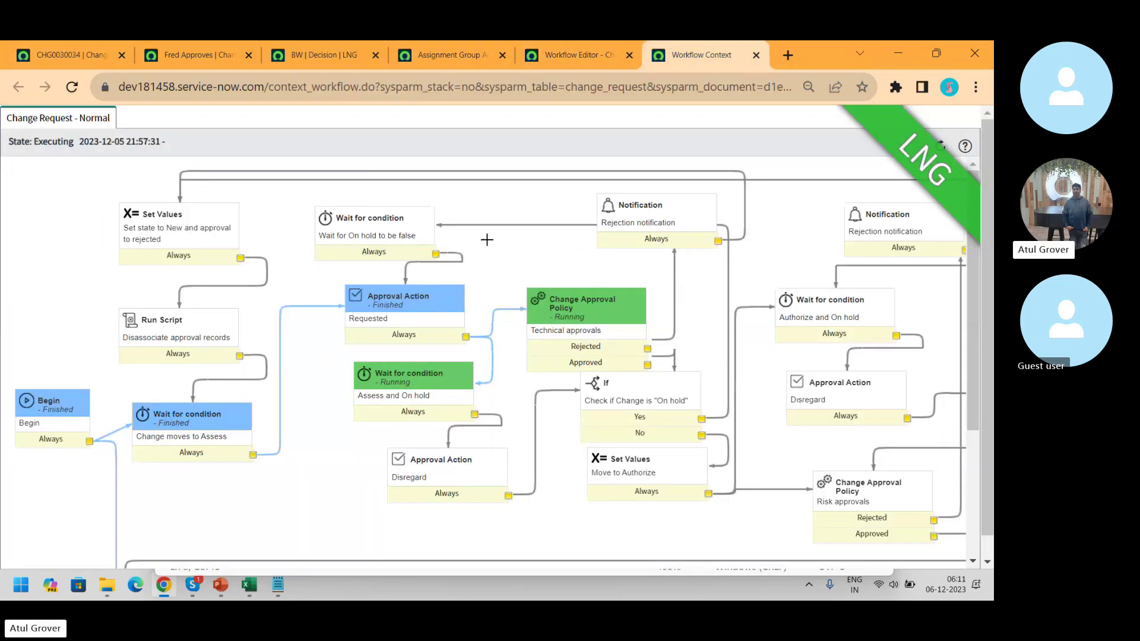
- Refresh the workflow context and inspect its activities' progress
left_click(72, 89)
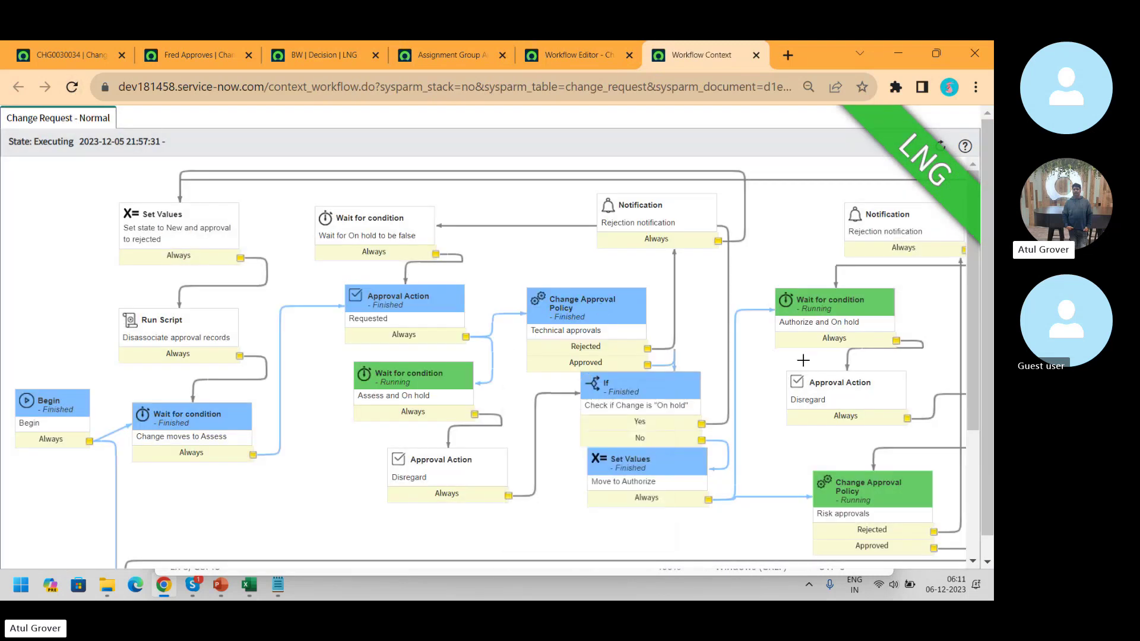
mouse_move(843, 336)
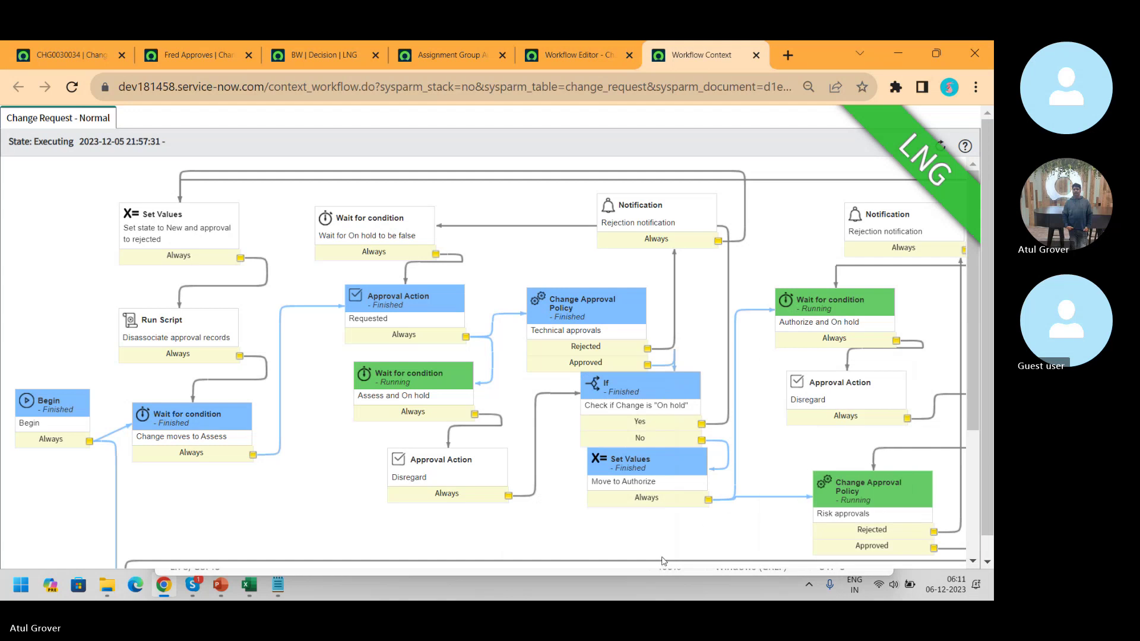
mouse_move(619, 353)
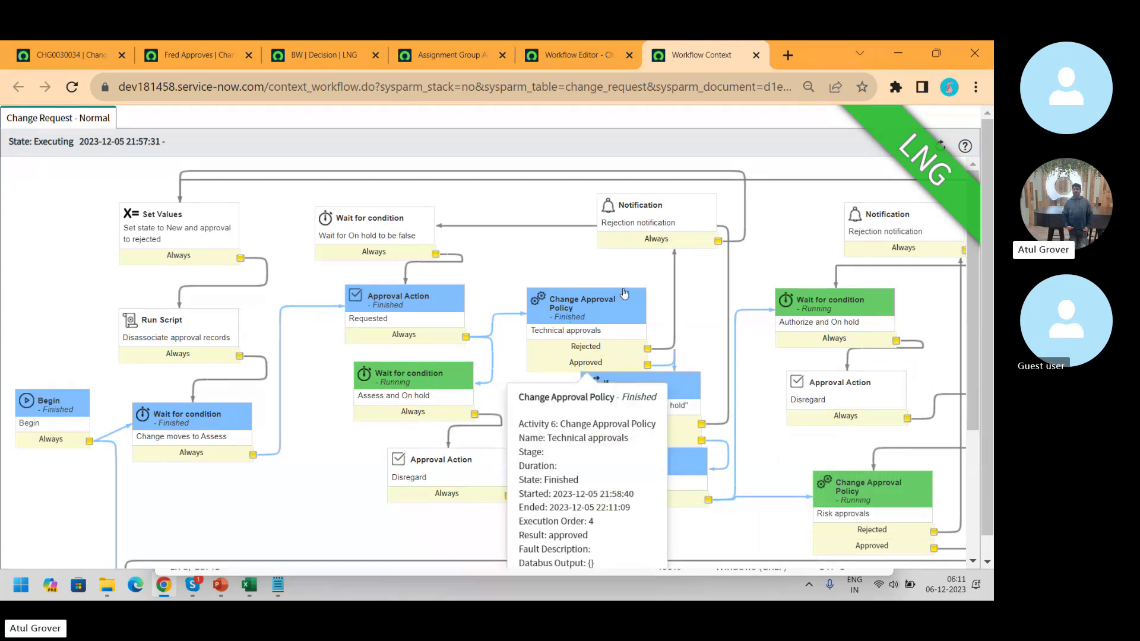
mouse_move(825, 313)
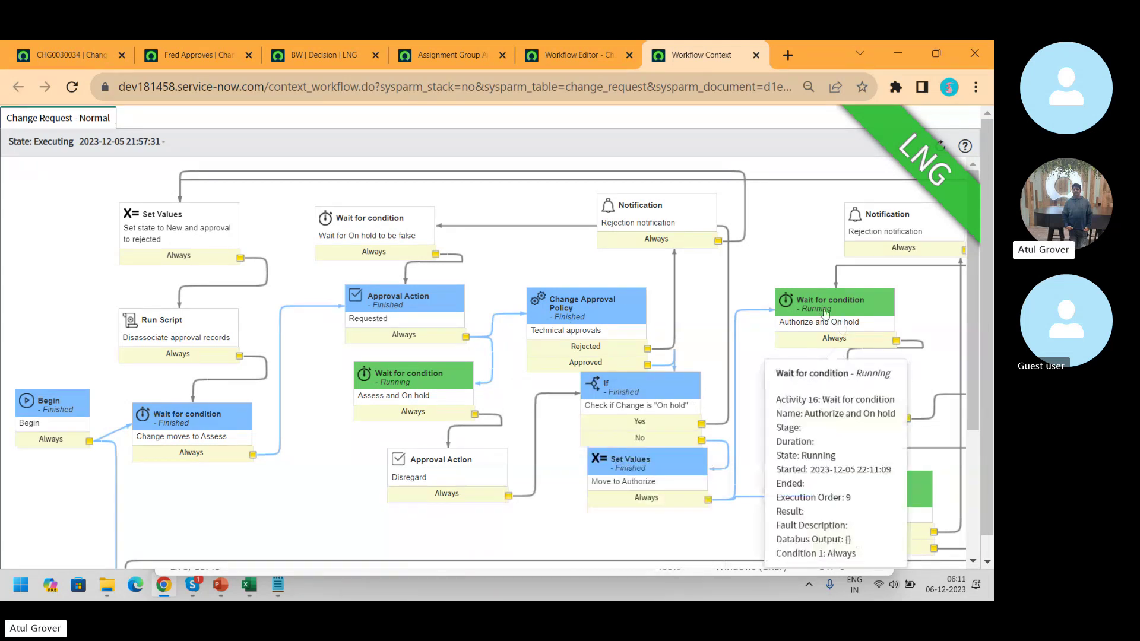
- Open the Risk approvals activity properties in the Change Request - Normal workflow editor
left_click(568, 56)
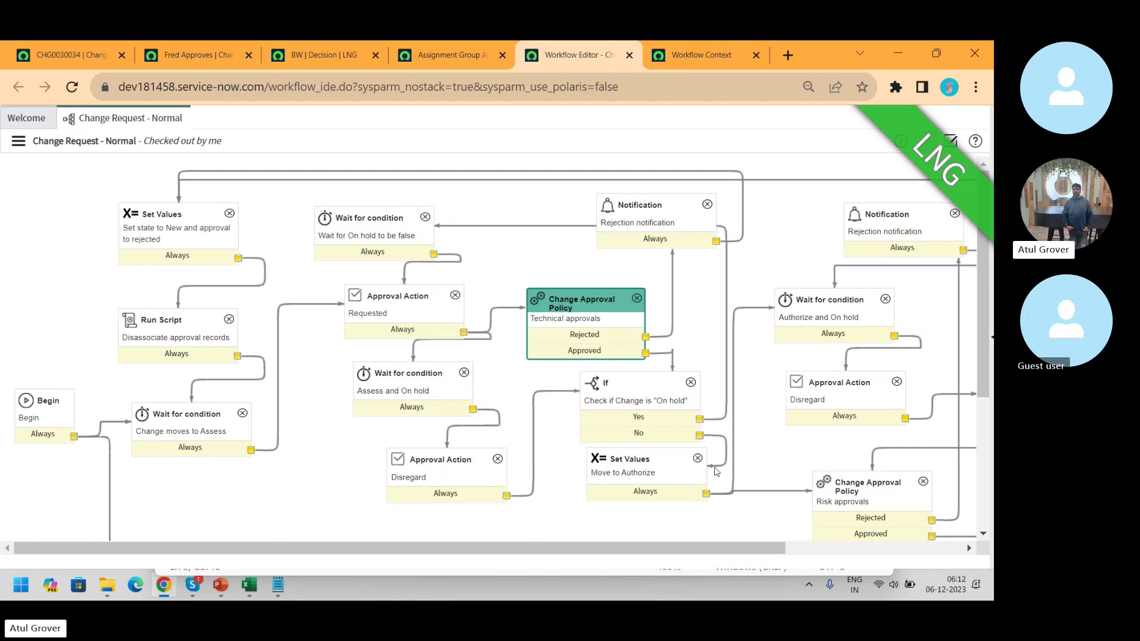
scroll(703, 530, "right", 5)
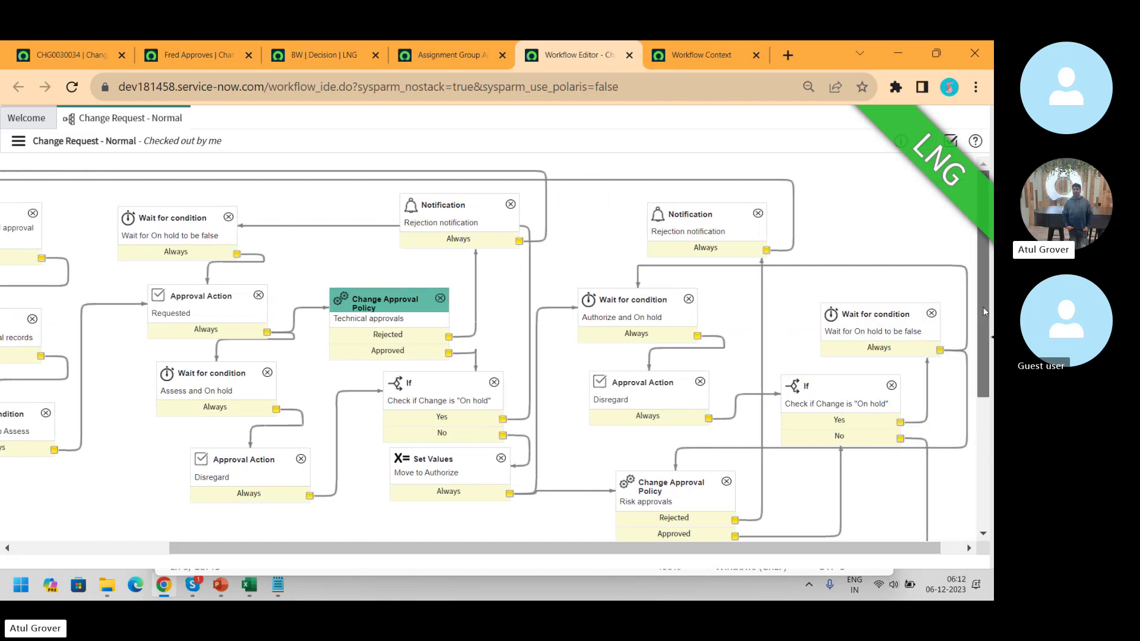
scroll(710, 251, "down", 3)
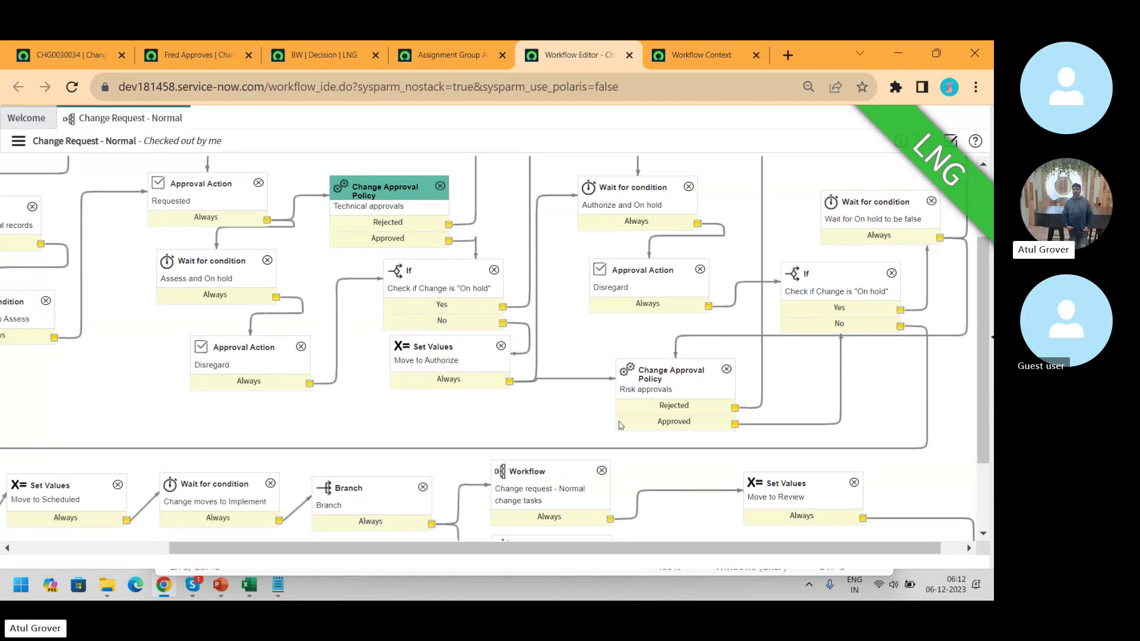
double_click(667, 381)
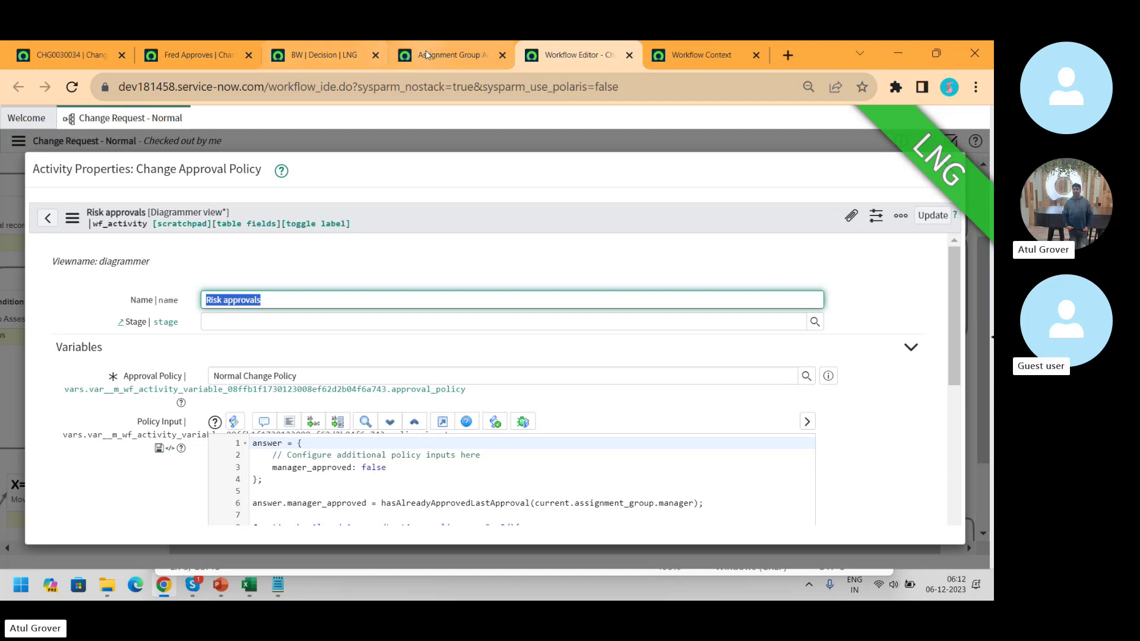
- Back out of the Fred Approves definition to the approval definitions list
left_click(197, 54)
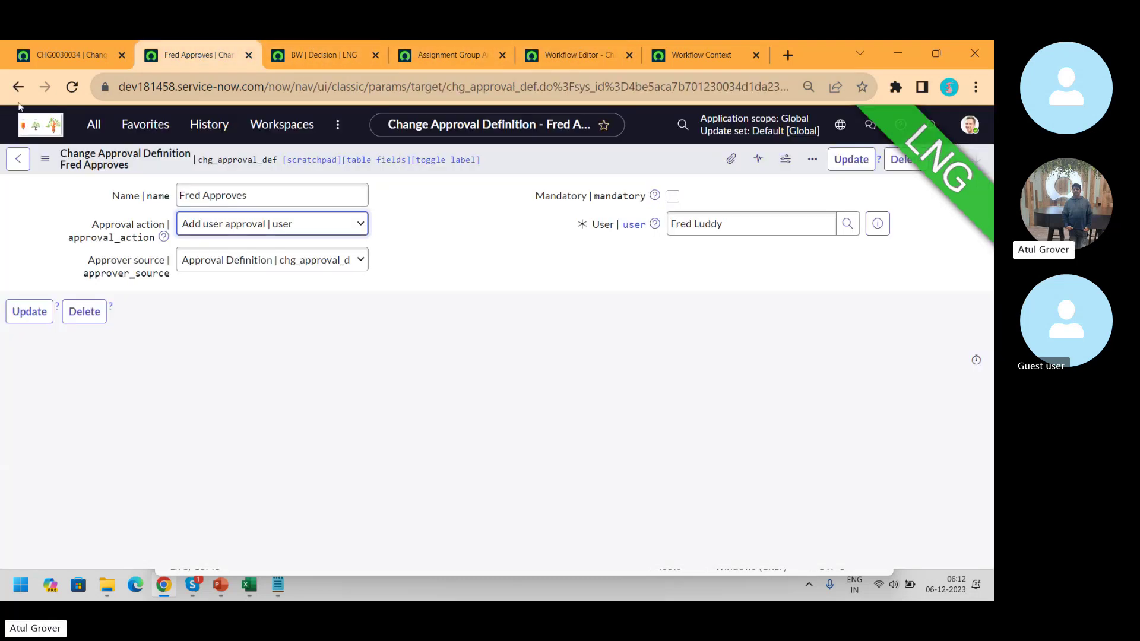
left_click(18, 87)
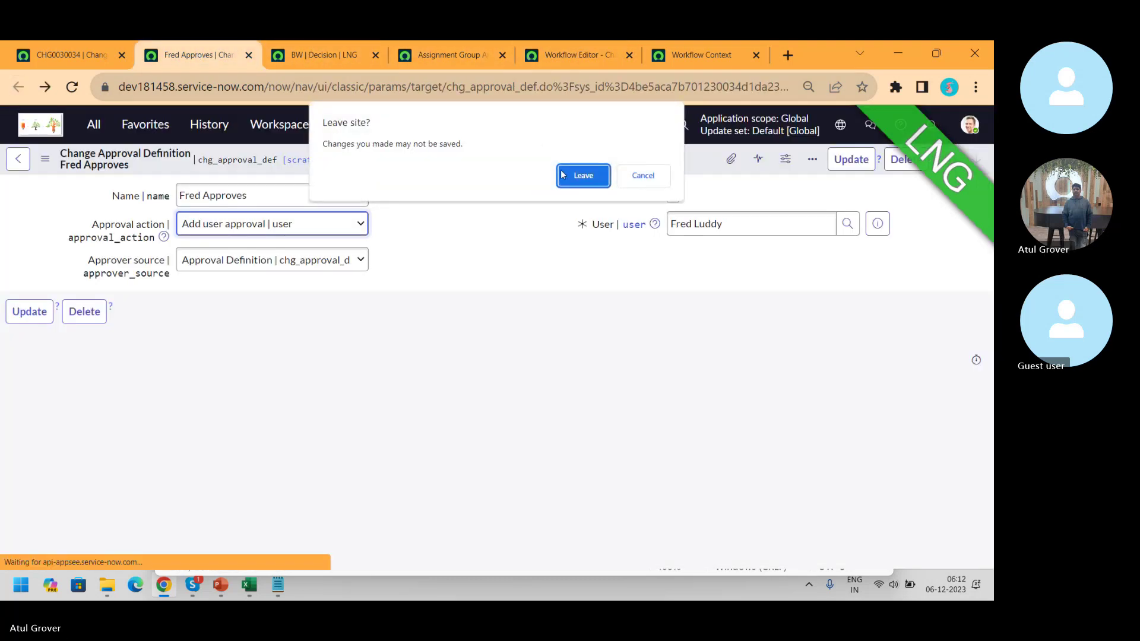
left_click(581, 175)
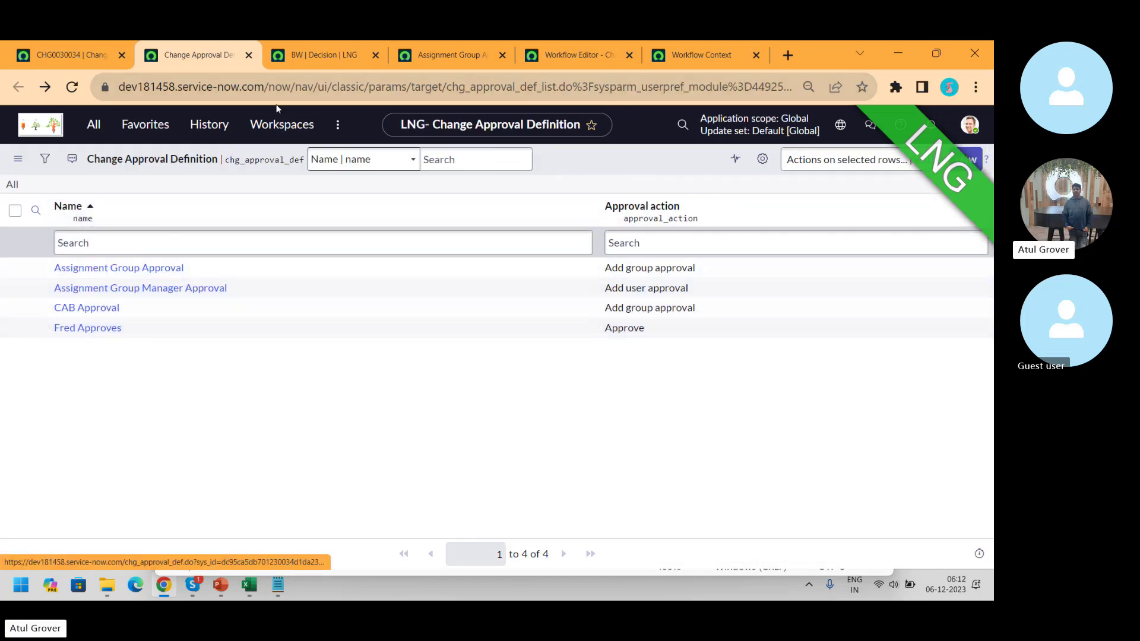
- Read the Requires CAB Approval decision's full answer, then return to CHG0030034's approvers
left_click(311, 57)
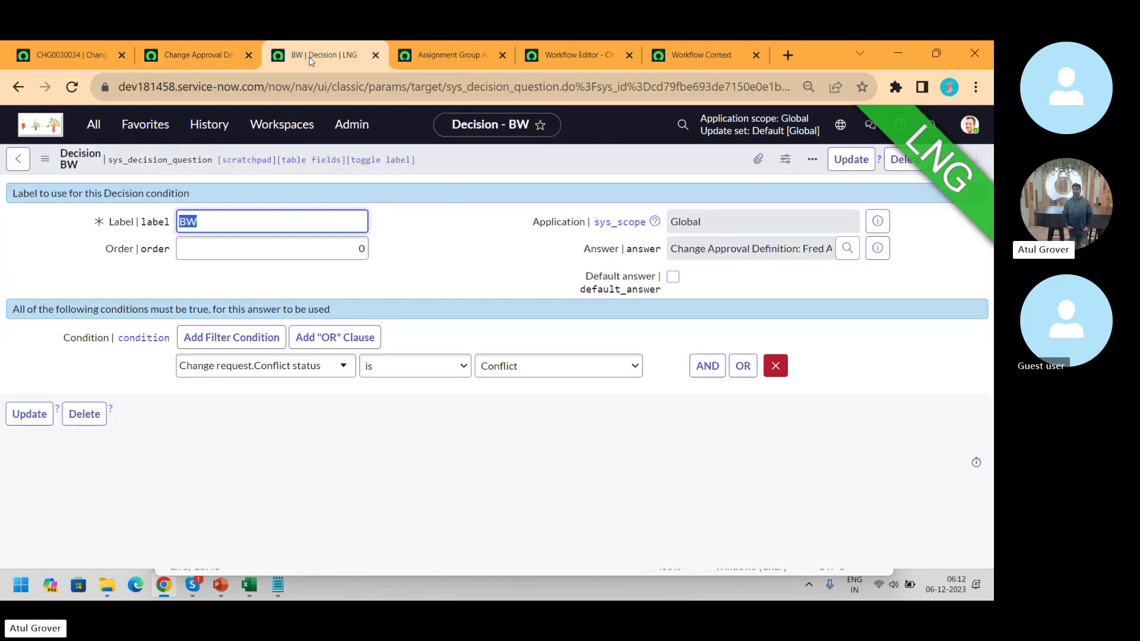
left_click(18, 86)
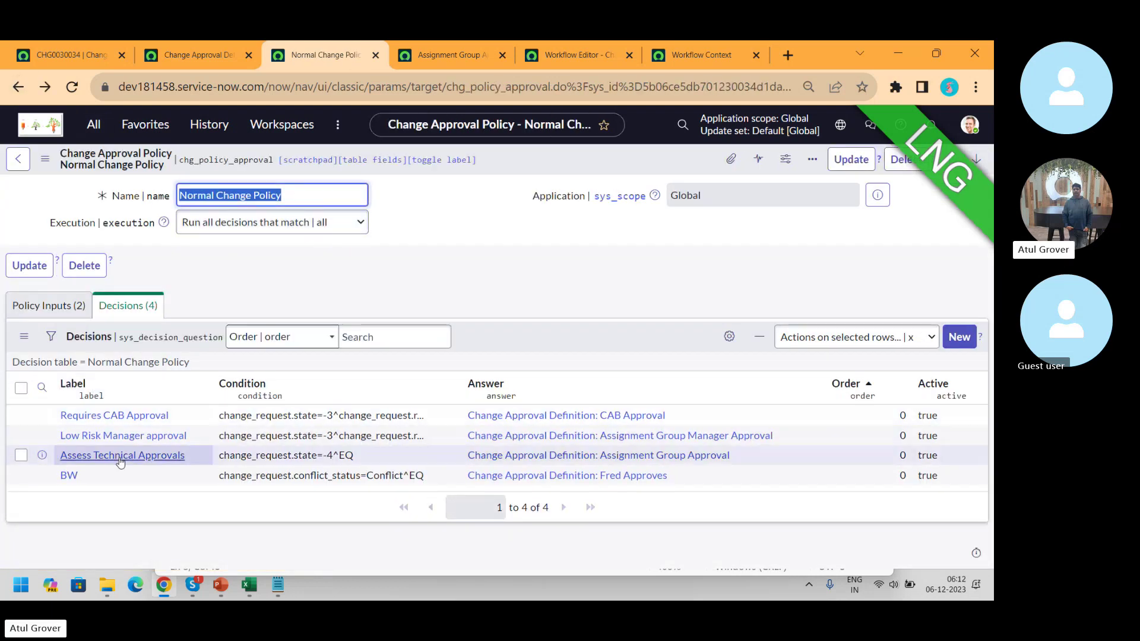
left_click(121, 416)
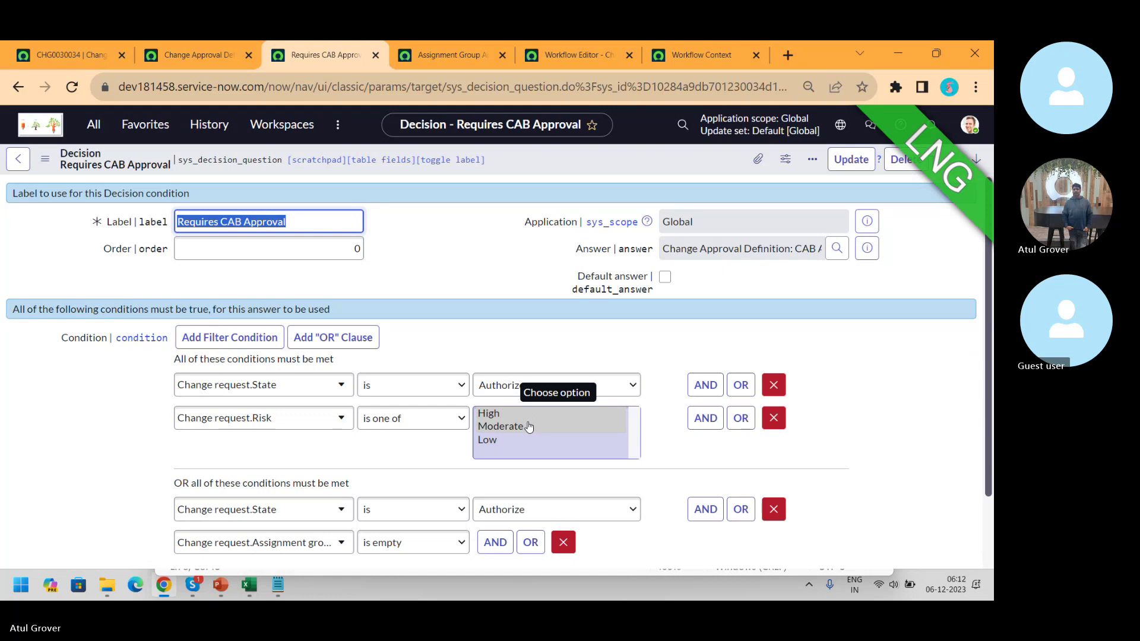
left_click_drag(734, 248, 823, 246)
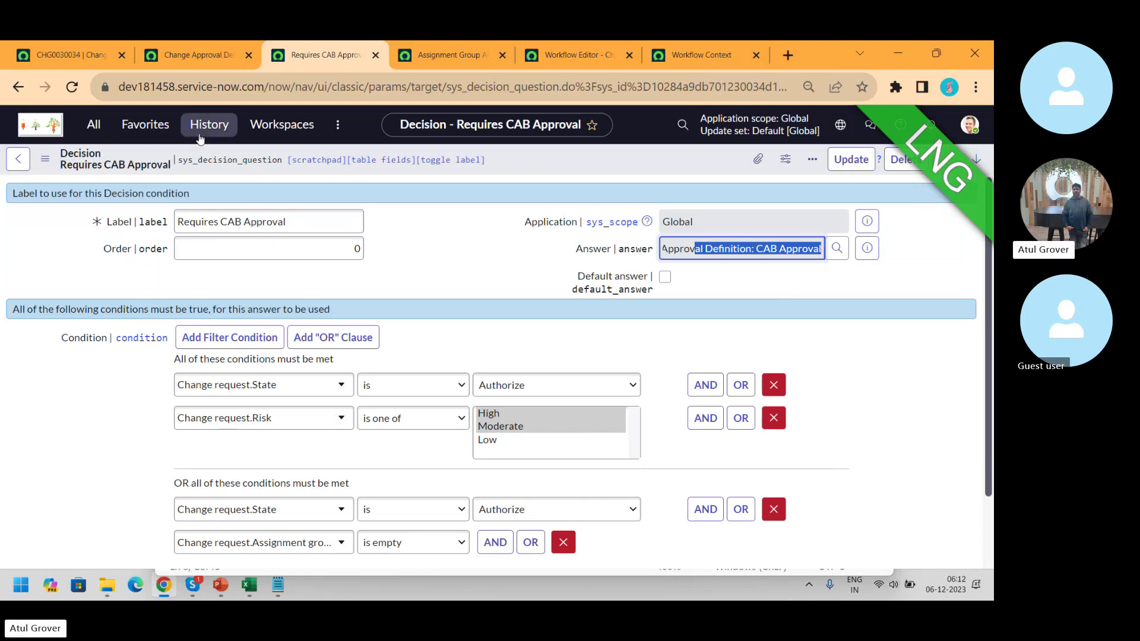
left_click(70, 56)
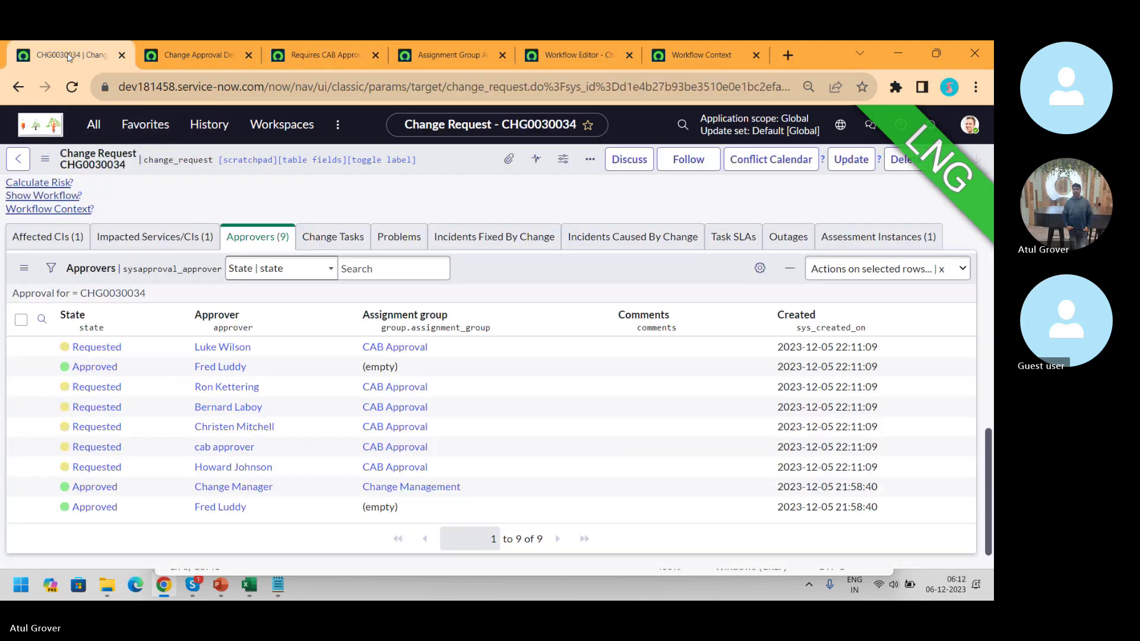
- Review the CAB Approval definition, then return to CHG0030034's approvers list
left_click(195, 55)
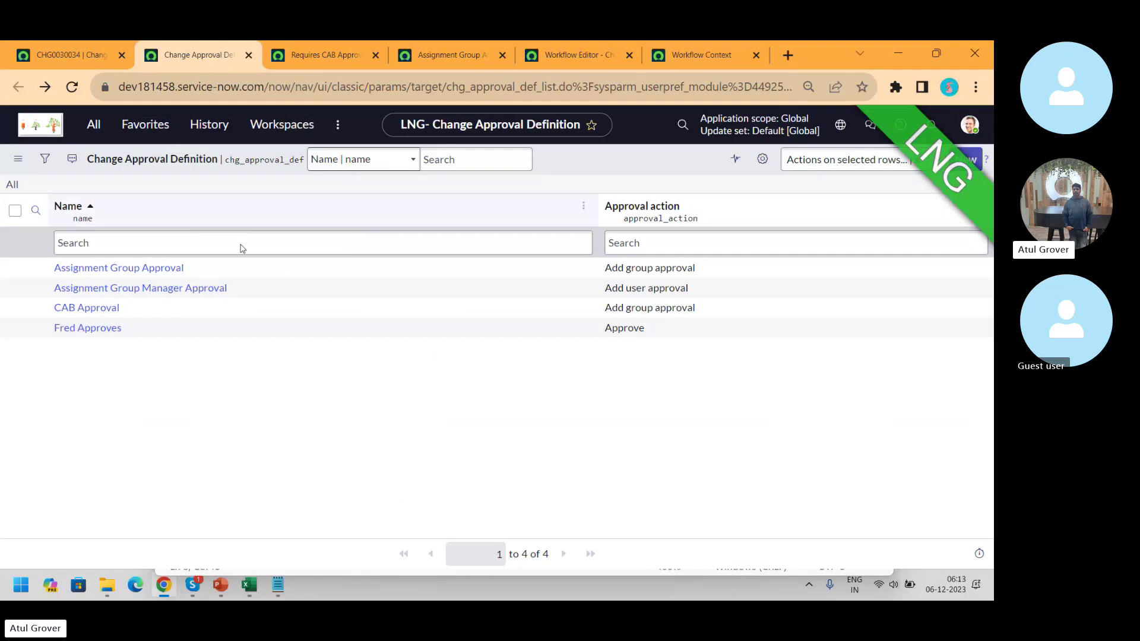
left_click(99, 311)
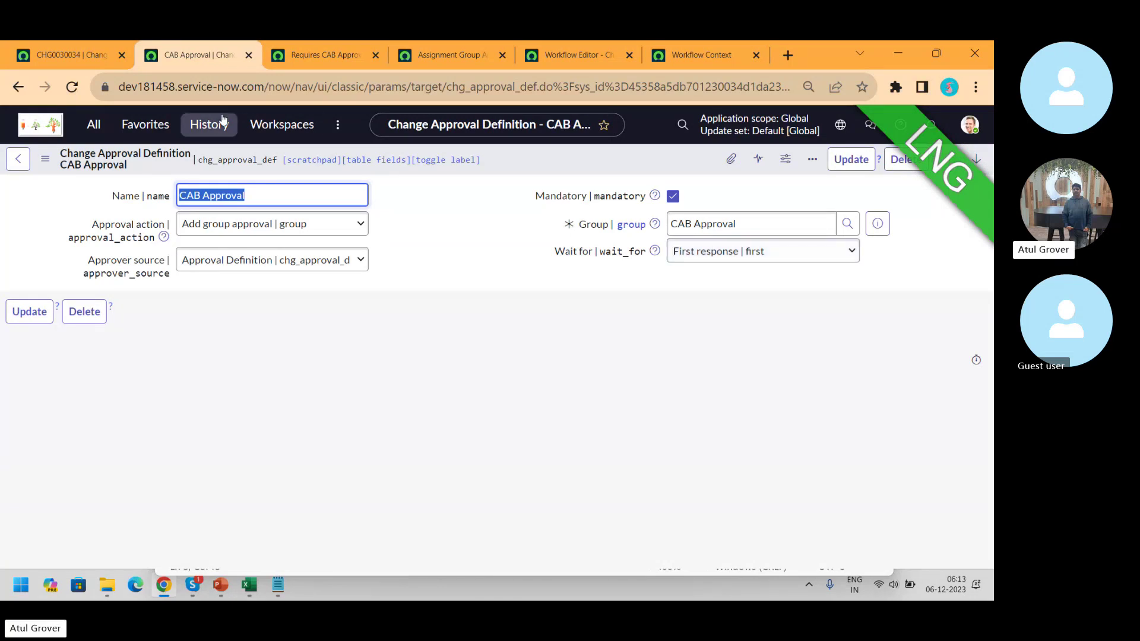
left_click(74, 55)
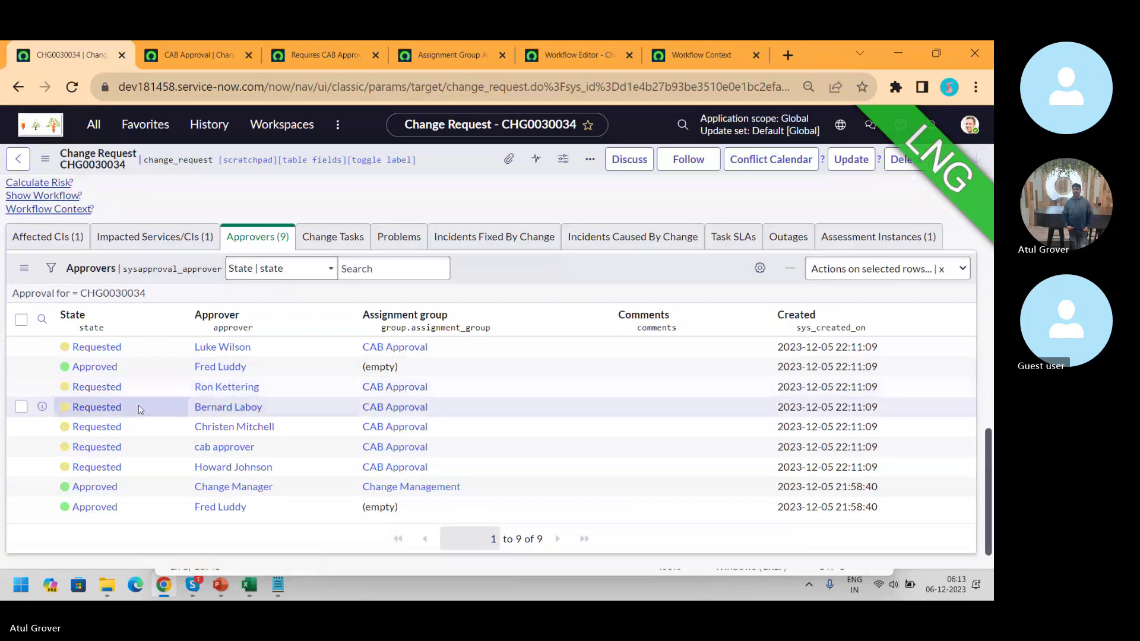
- Approve one Requested CAB approval on CHG0030034 and open All > Change > Open
right_click(102, 391)
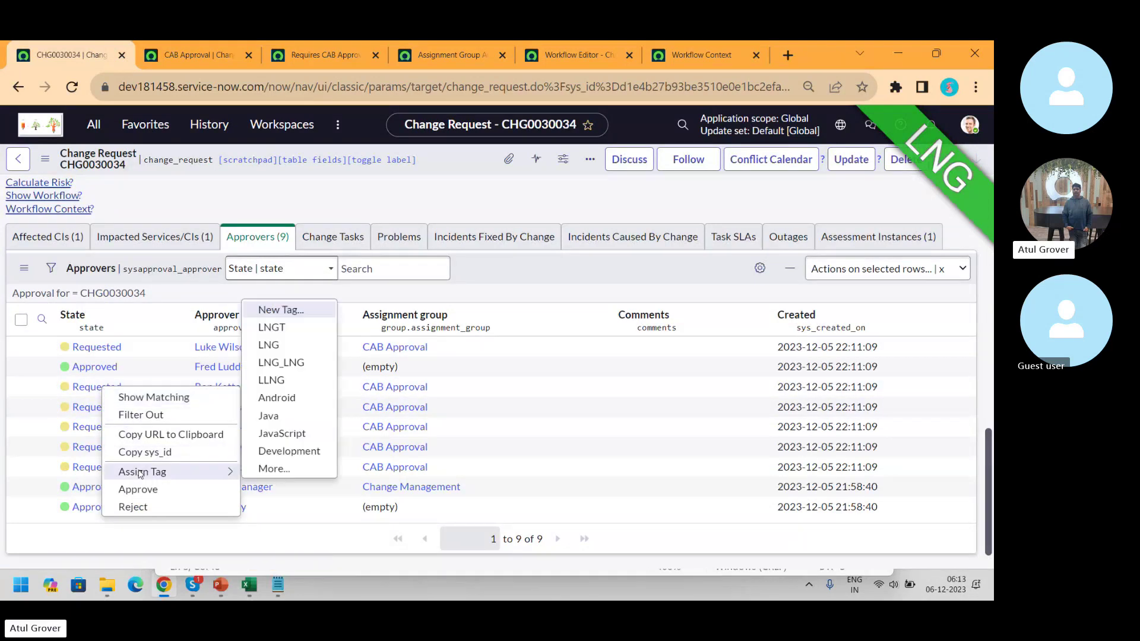
left_click(137, 495)
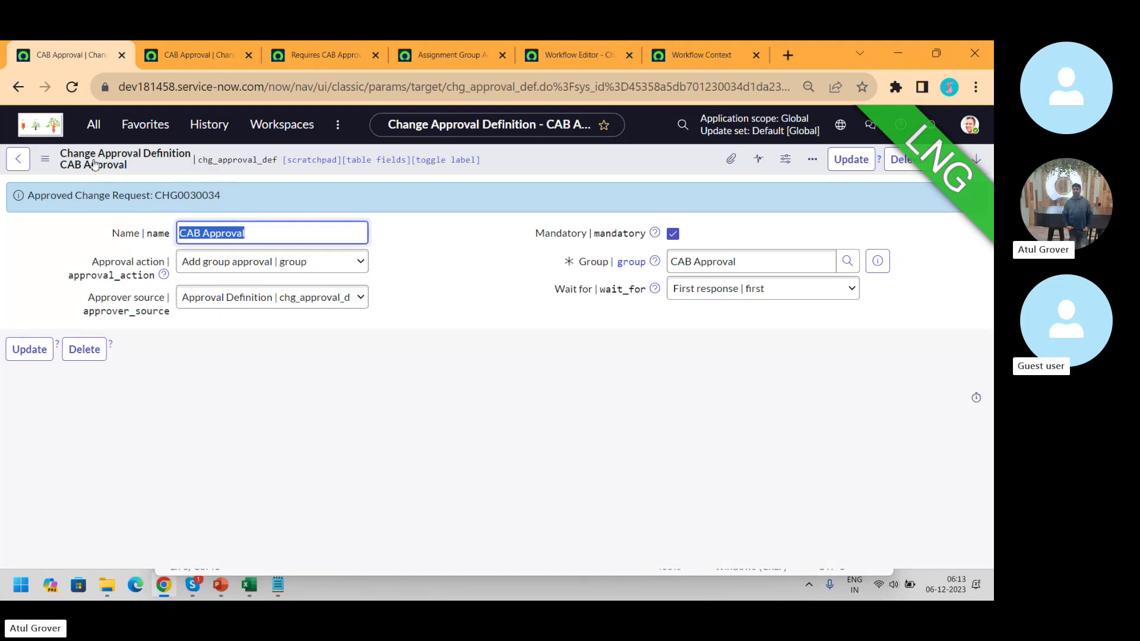
left_click(93, 124)
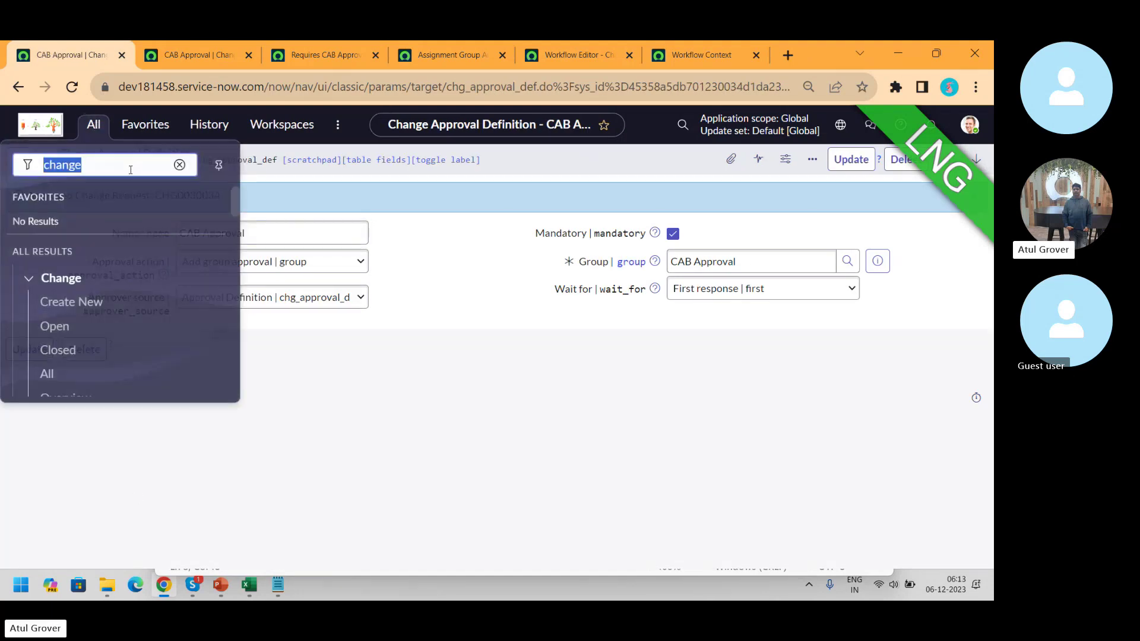
left_click(55, 326)
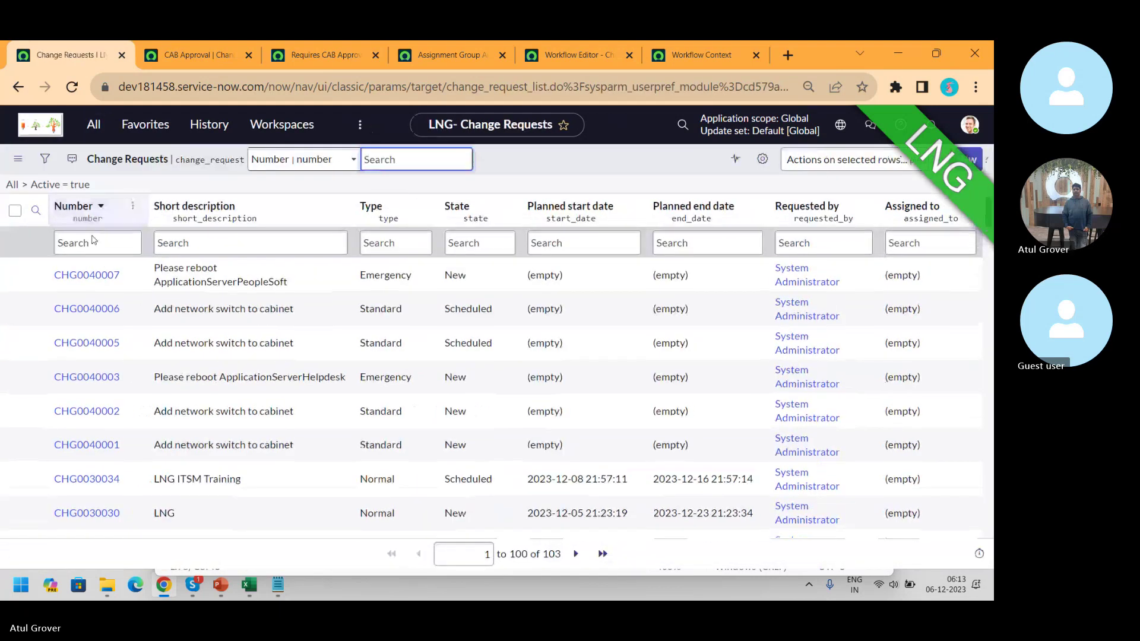
- Filter the open change requests by number to CHG0030034, shown Normal and Scheduled
left_click(93, 241)
type("CHG0030034")
key("Return")
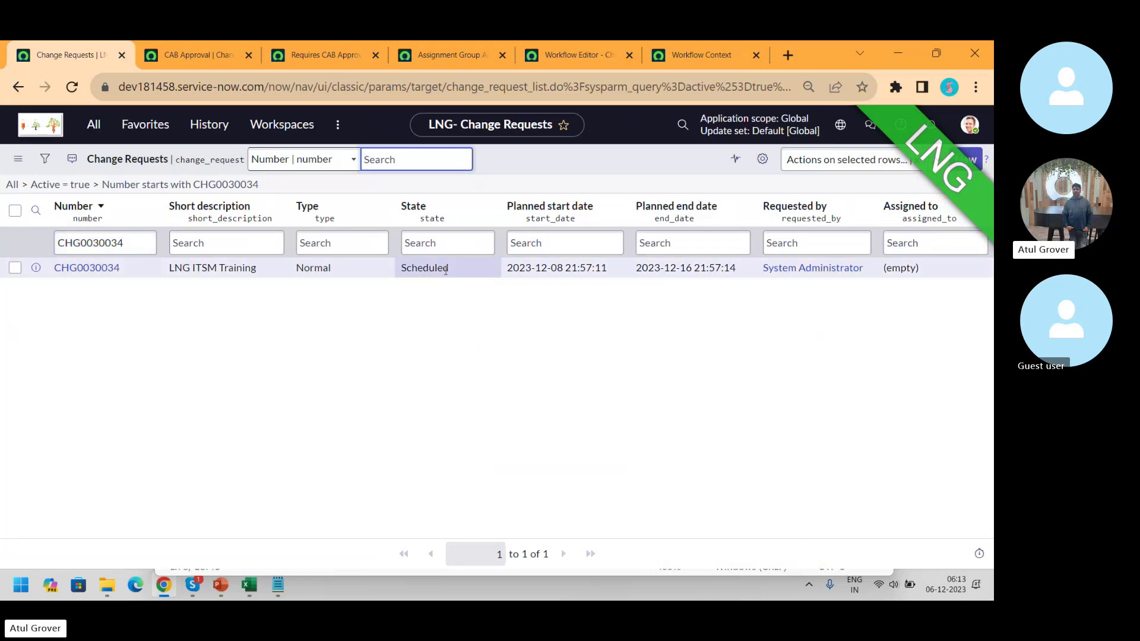
left_click_drag(460, 273, 401, 274)
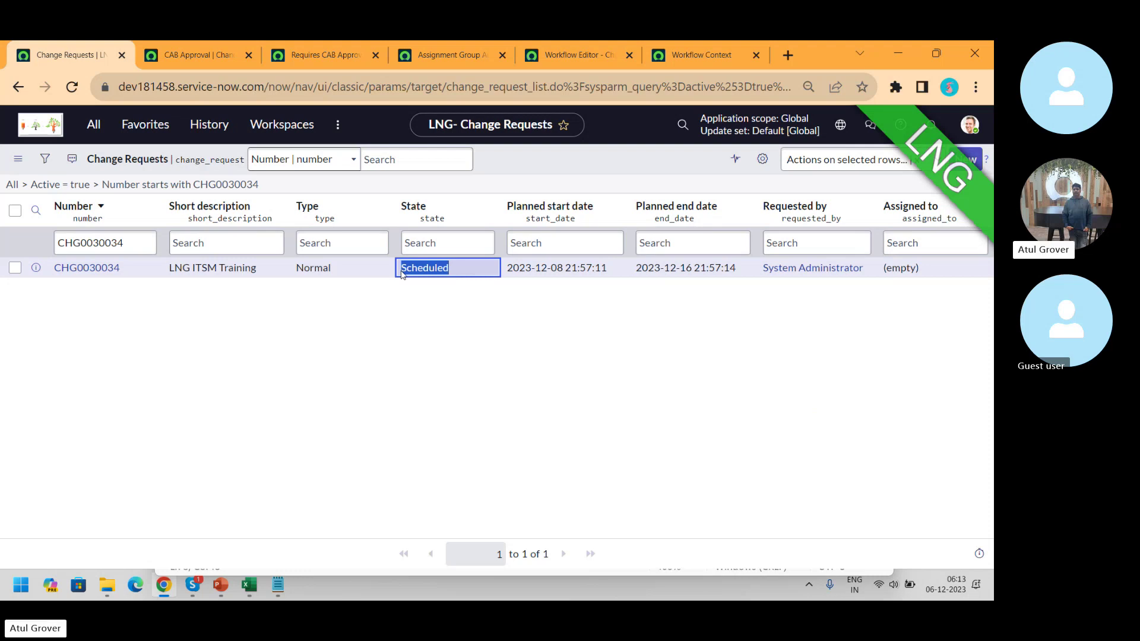
- Reopen the Requires CAB Approval decision from the Normal Change Policy and read its full answer
left_click(301, 57)
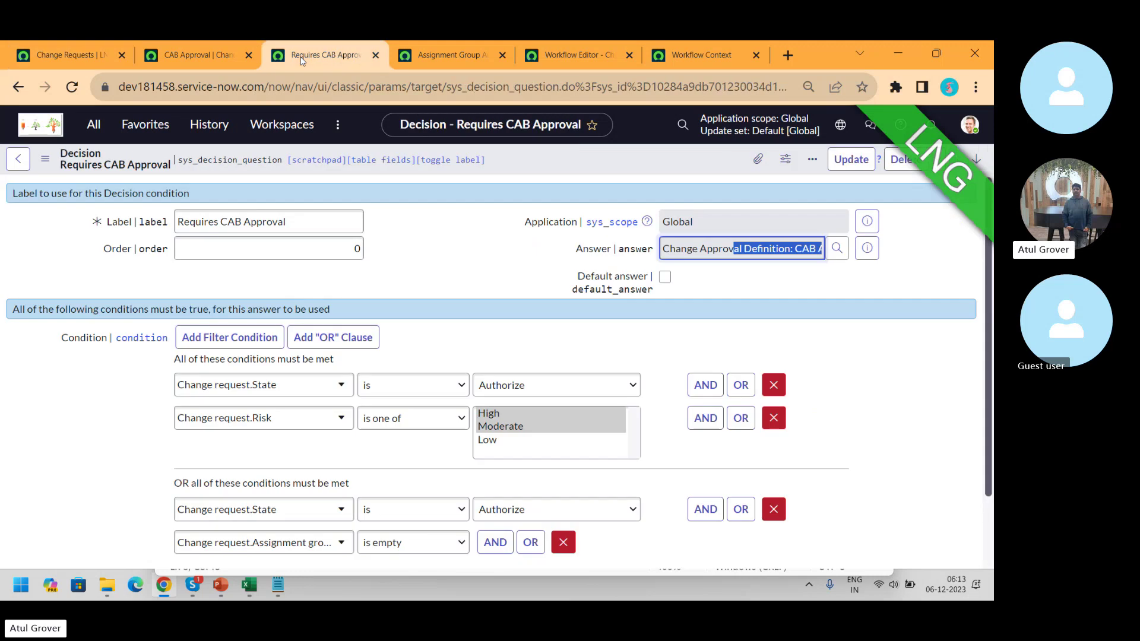
left_click(18, 87)
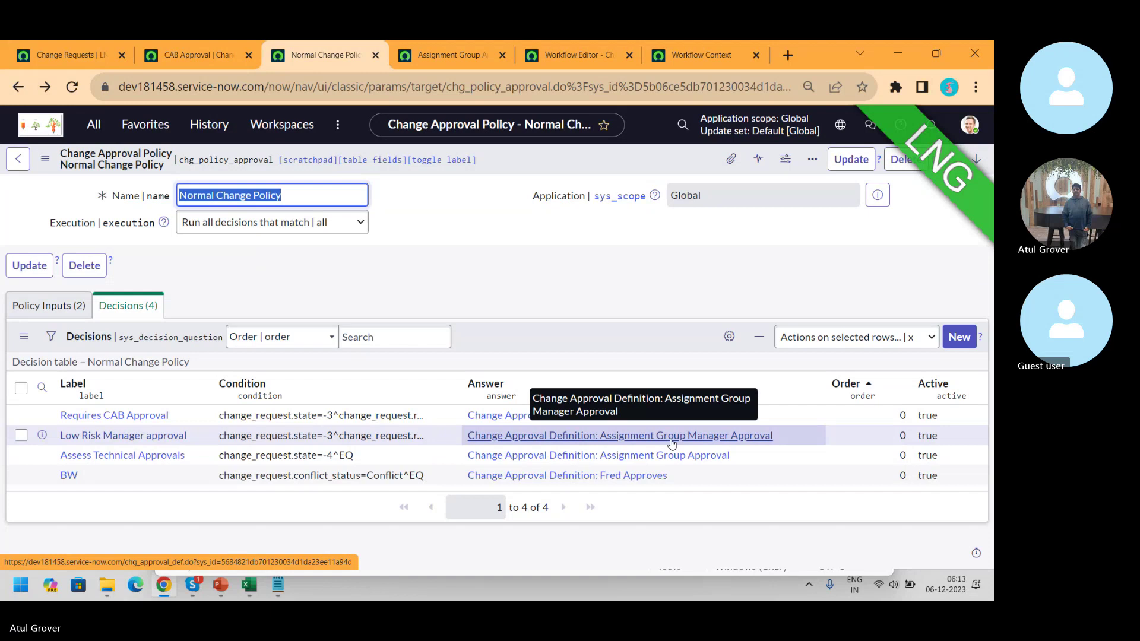
left_click(92, 416)
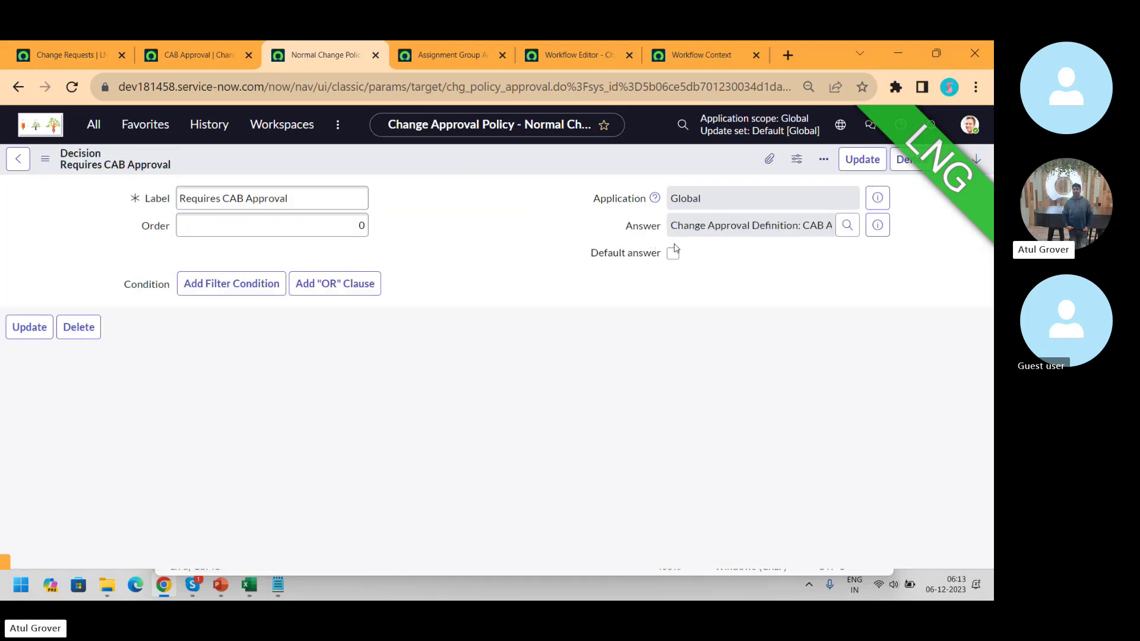
left_click_drag(663, 249, 853, 254)
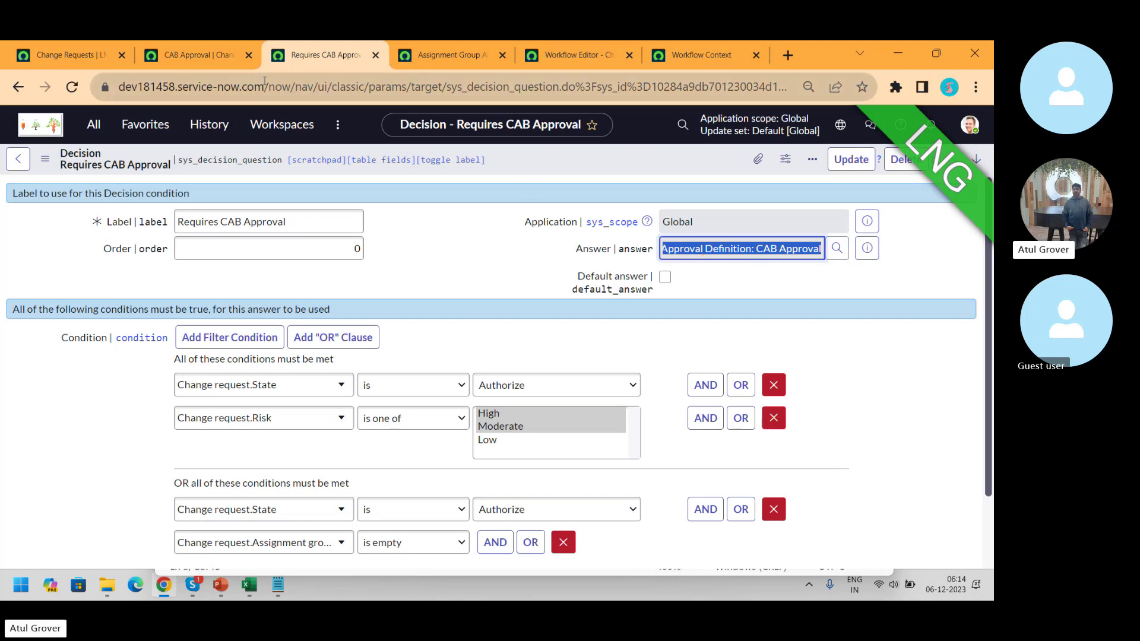
- Glance at the filtered change list, then return to the Normal Change Policy record
left_click(49, 66)
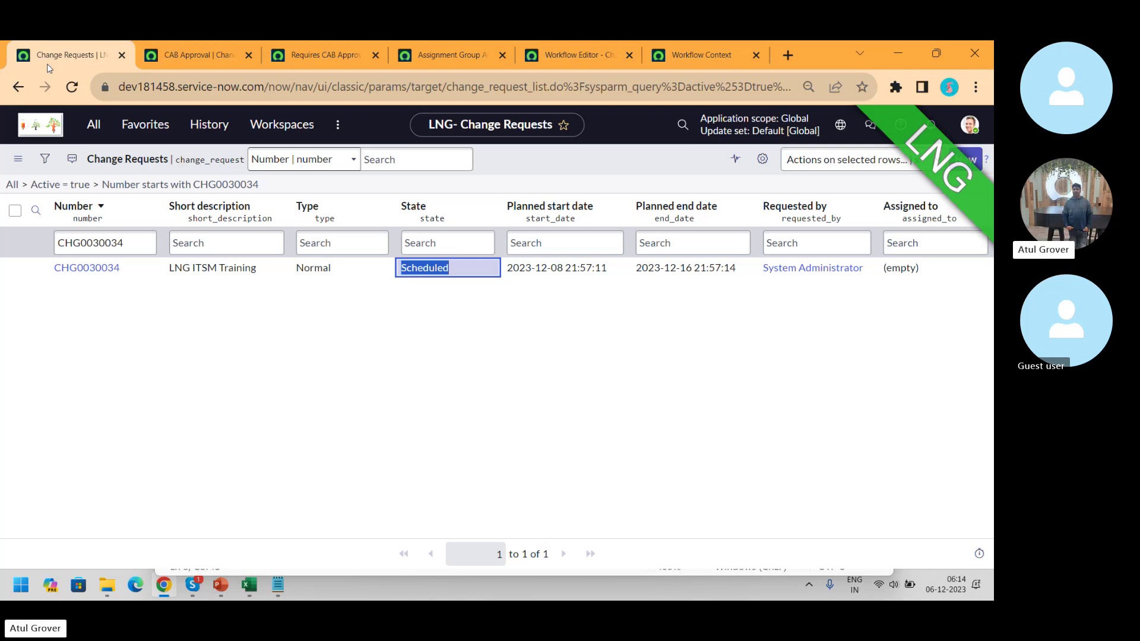
left_click(326, 54)
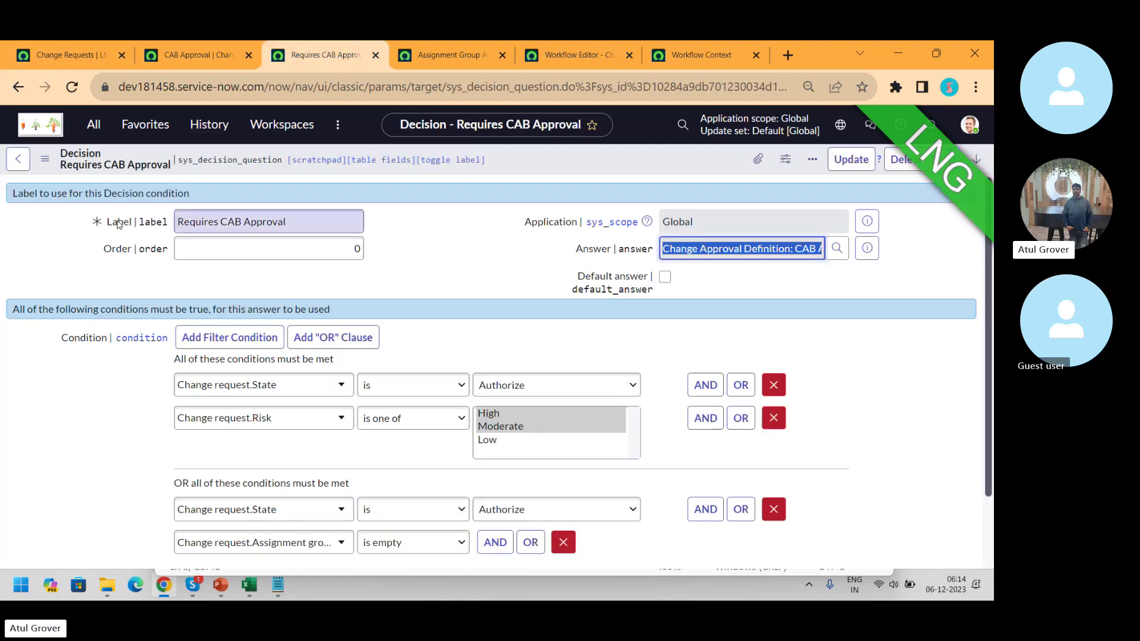
left_click(20, 88)
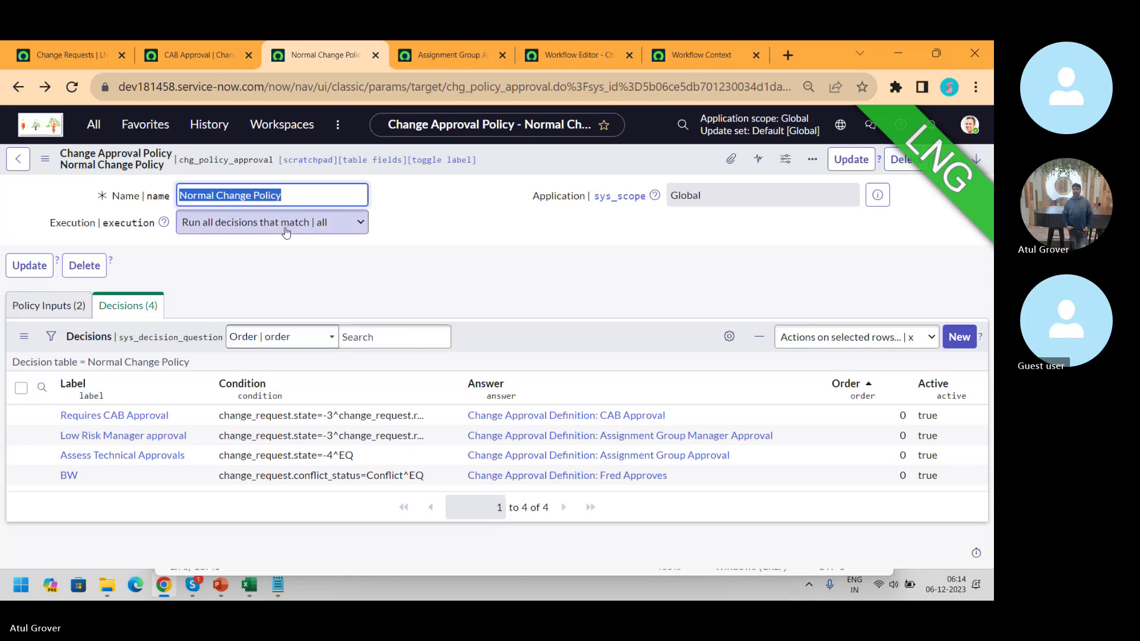
- Keep the policy's Execution at 'Run all decisions that match' and switch to Skype
left_click(286, 232)
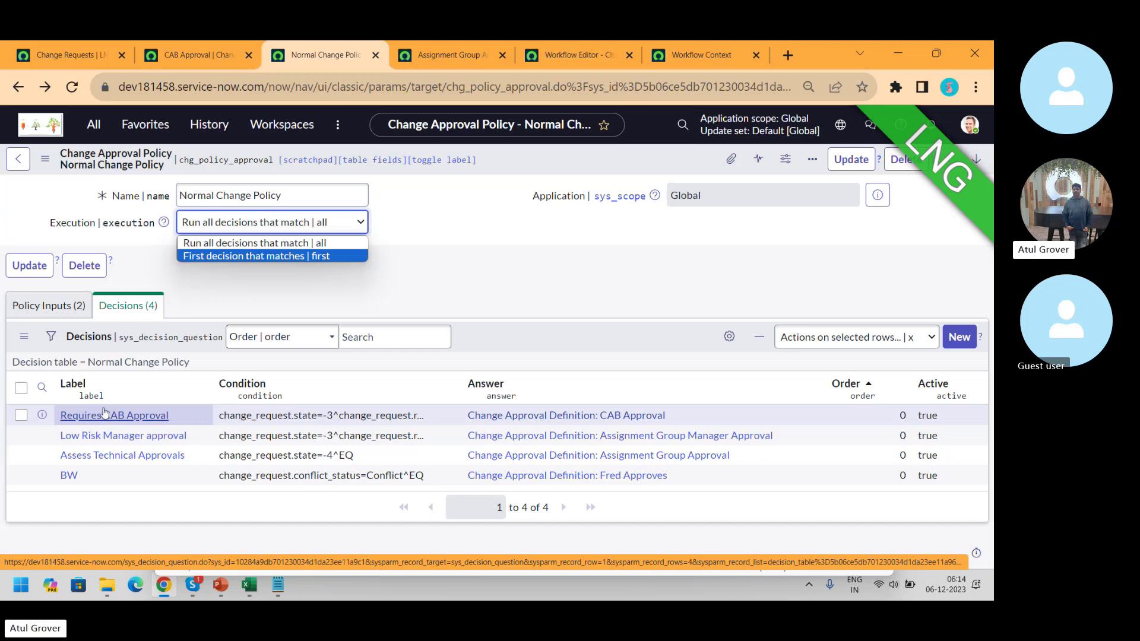
left_click(266, 243)
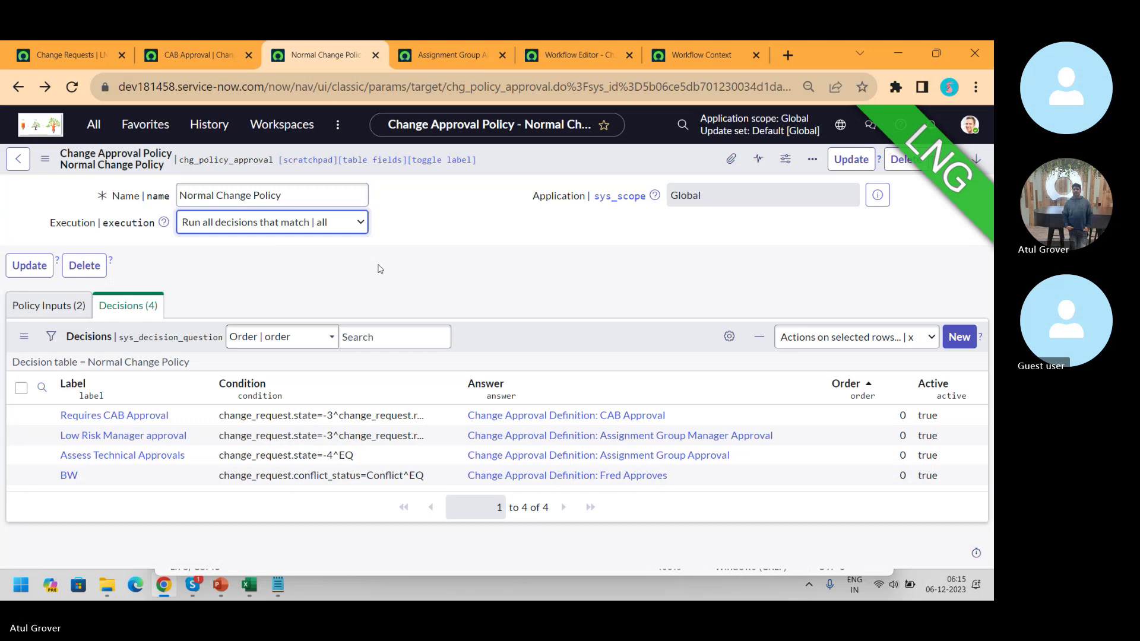
key("alt+Tab")
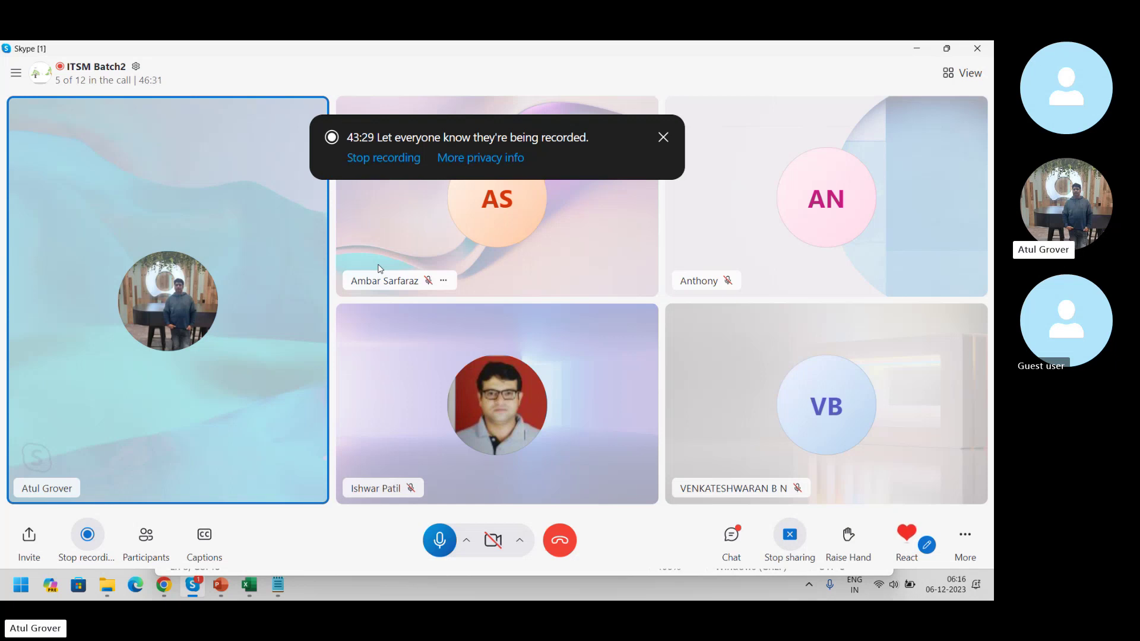
- Switch from the Skype call back to the Normal Change Policy in Chrome
key("alt+Tab")
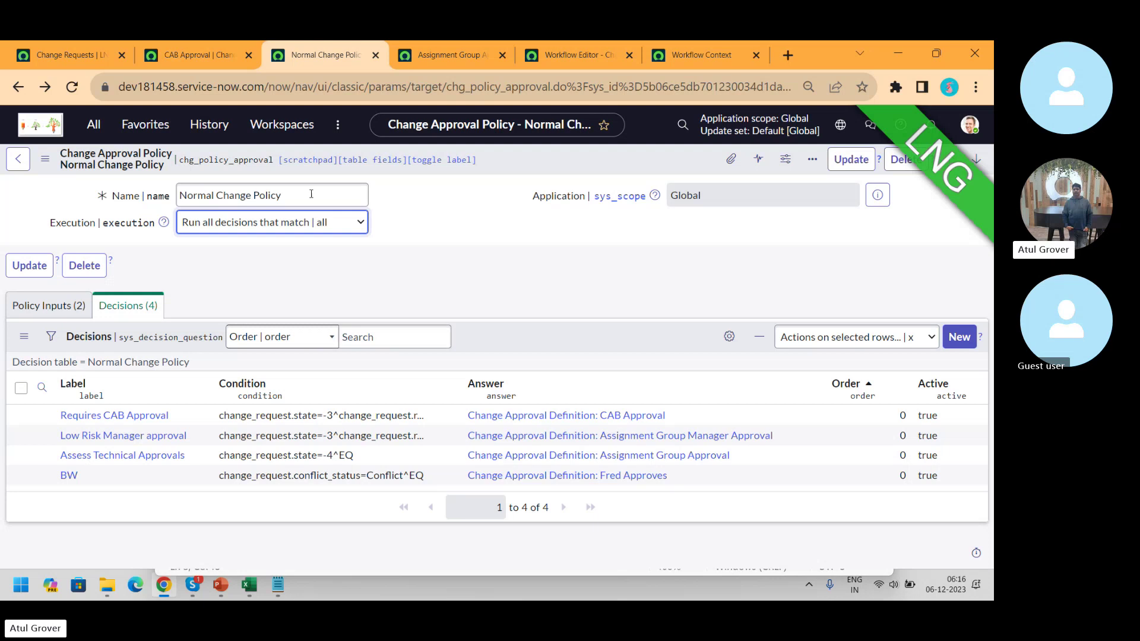
- Close the CAB Approval, Normal Change Policy, assignment group, workflow editor and workflow context tabs
left_click(248, 55)
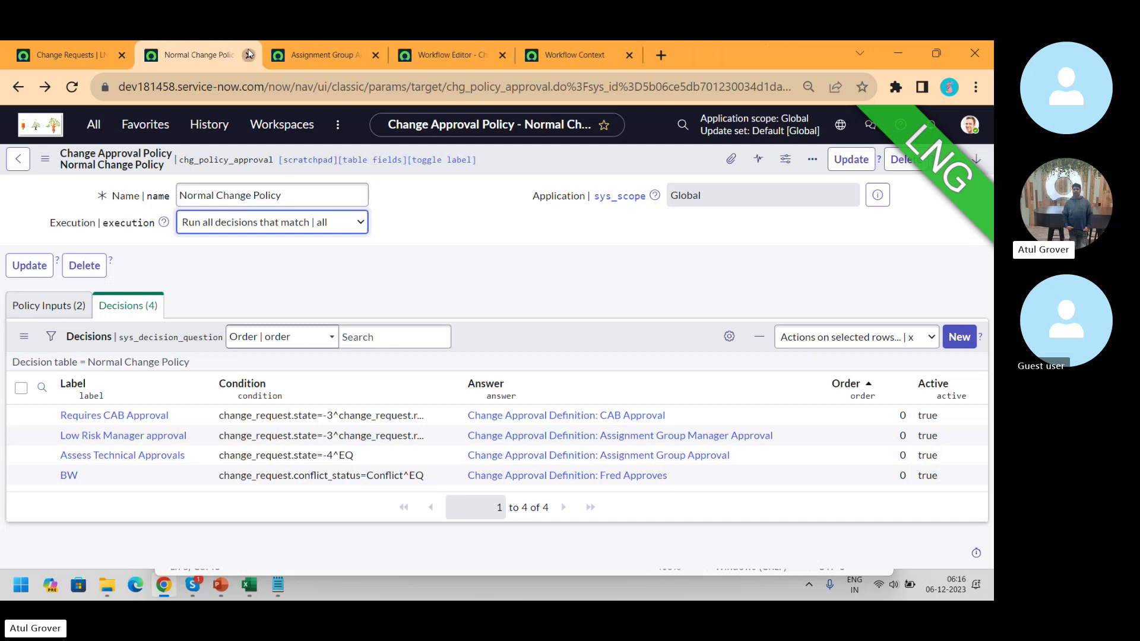
left_click(249, 55)
left_click(249, 55)
left_click(249, 56)
left_click(249, 55)
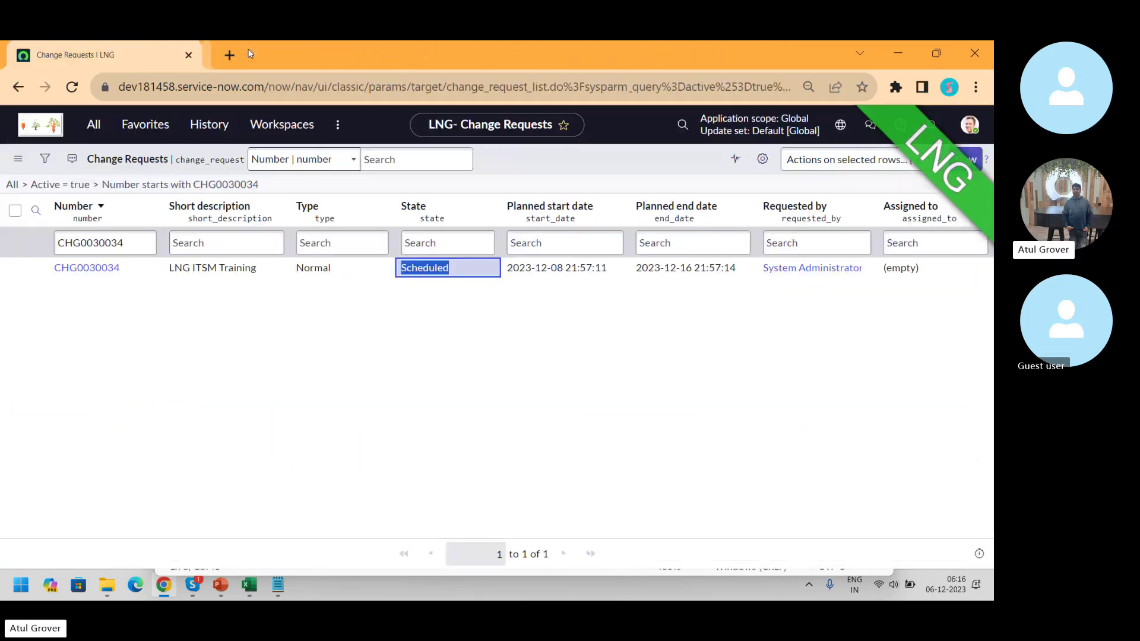
- Filter the application menu for 'flow d' and open Flow Designer in a new tab
left_click(95, 134)
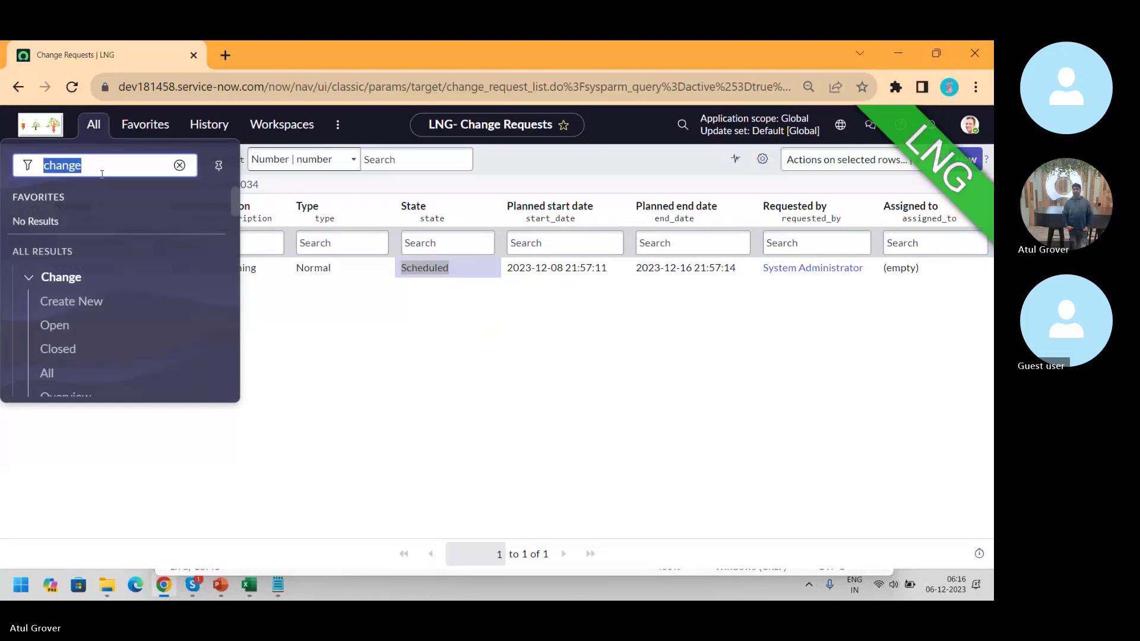
type("flows")
key("BackSpace")
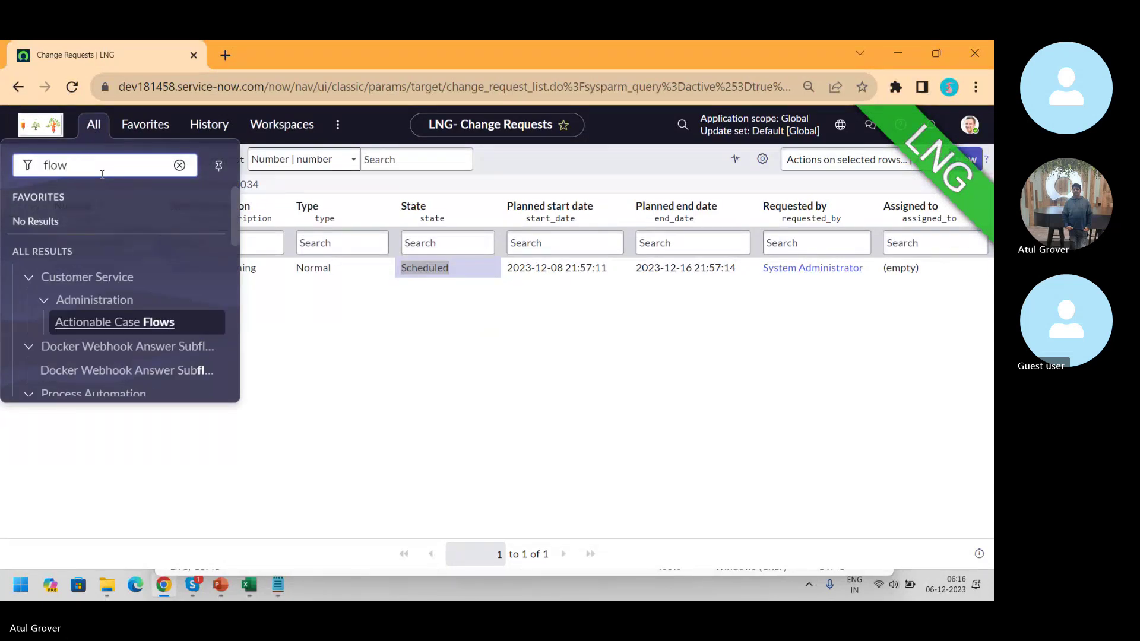
type("d")
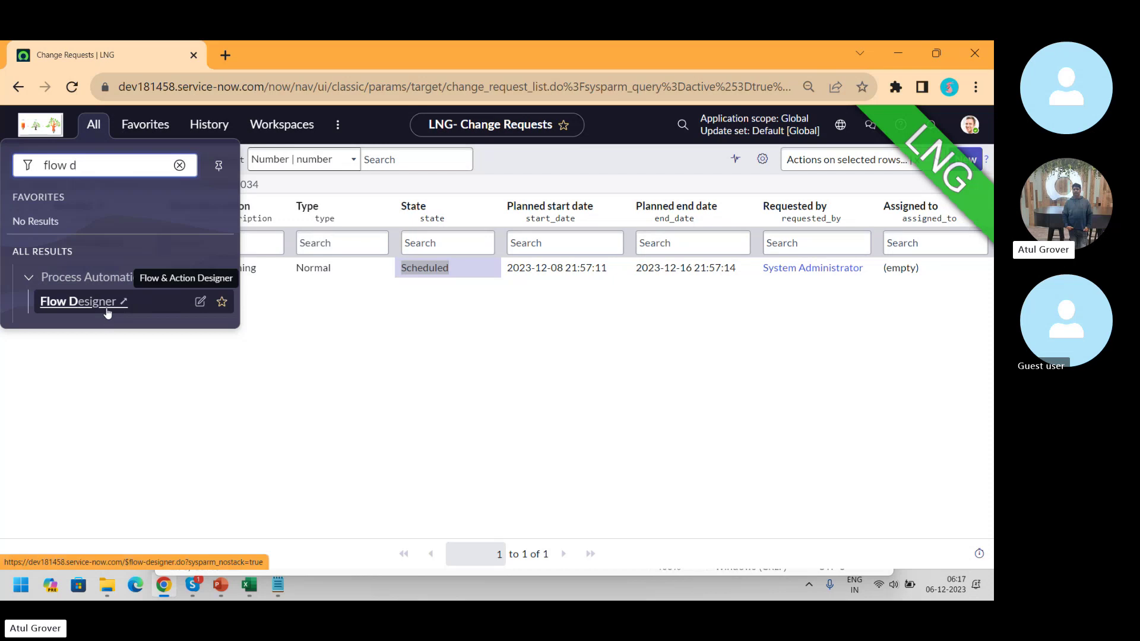
left_click(109, 315)
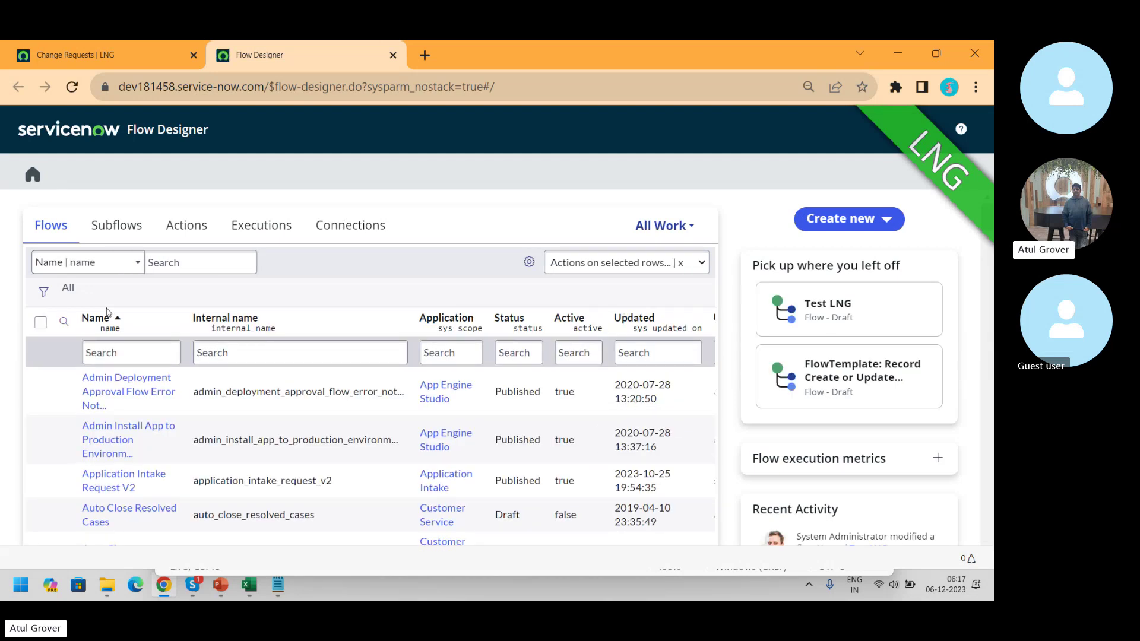
- Filter the flows list by name '*change' and scroll to the Change - Normal flows
left_click(142, 361)
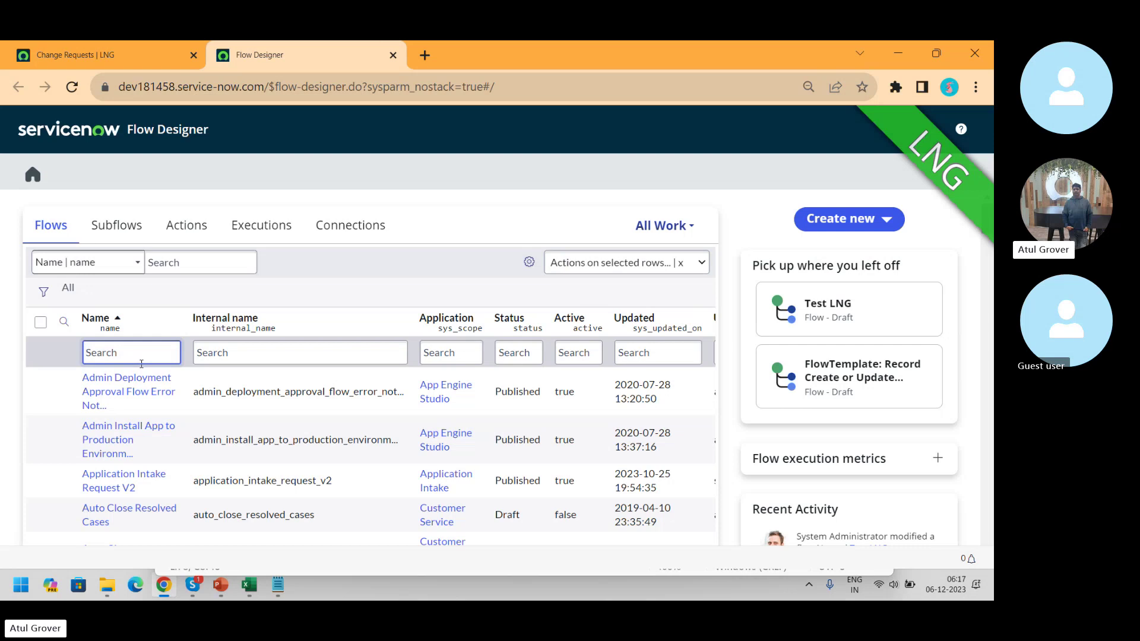
type("*change")
key("Return")
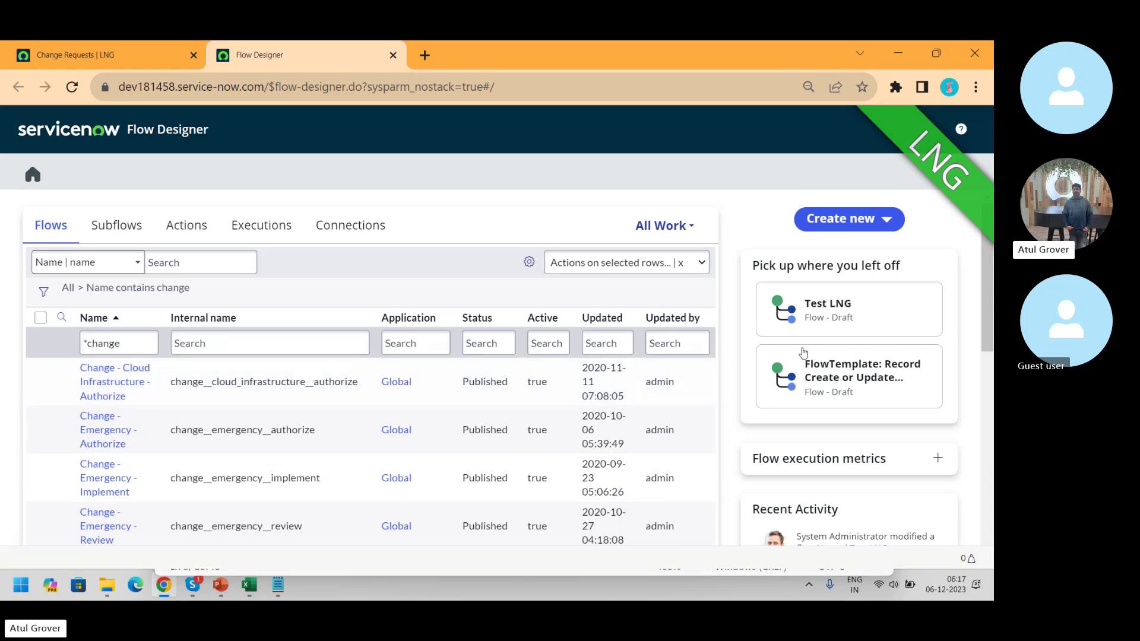
left_click_drag(985, 288, 986, 355)
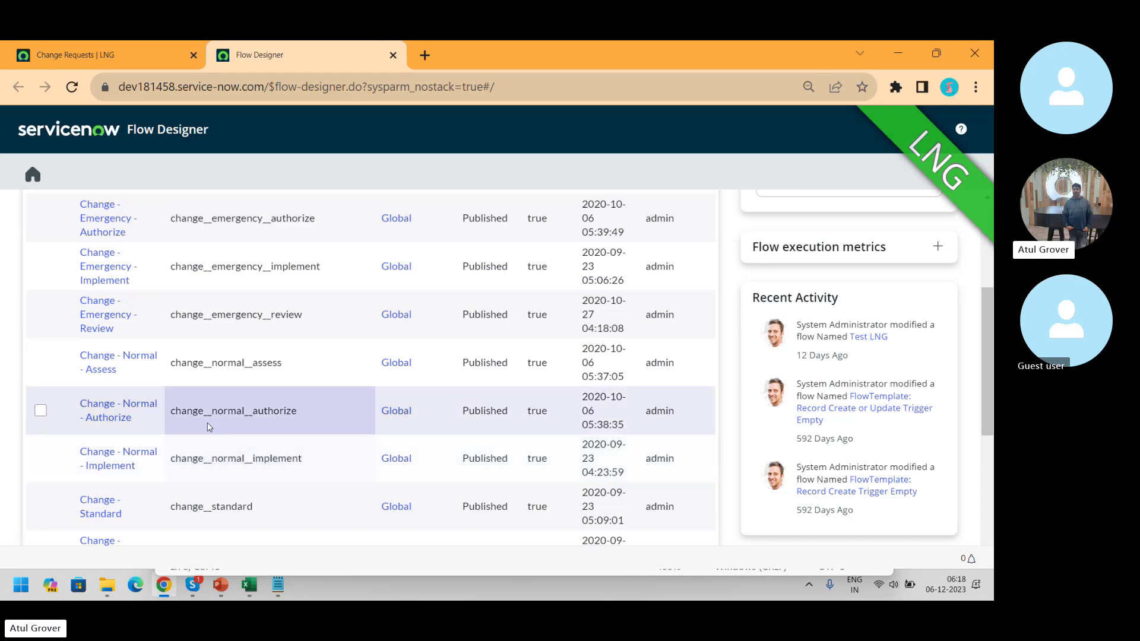
- Open Change - Normal - Assess, inspect its trigger conditions, and scroll its actions from Apply Change Approval Policy
left_click(118, 356)
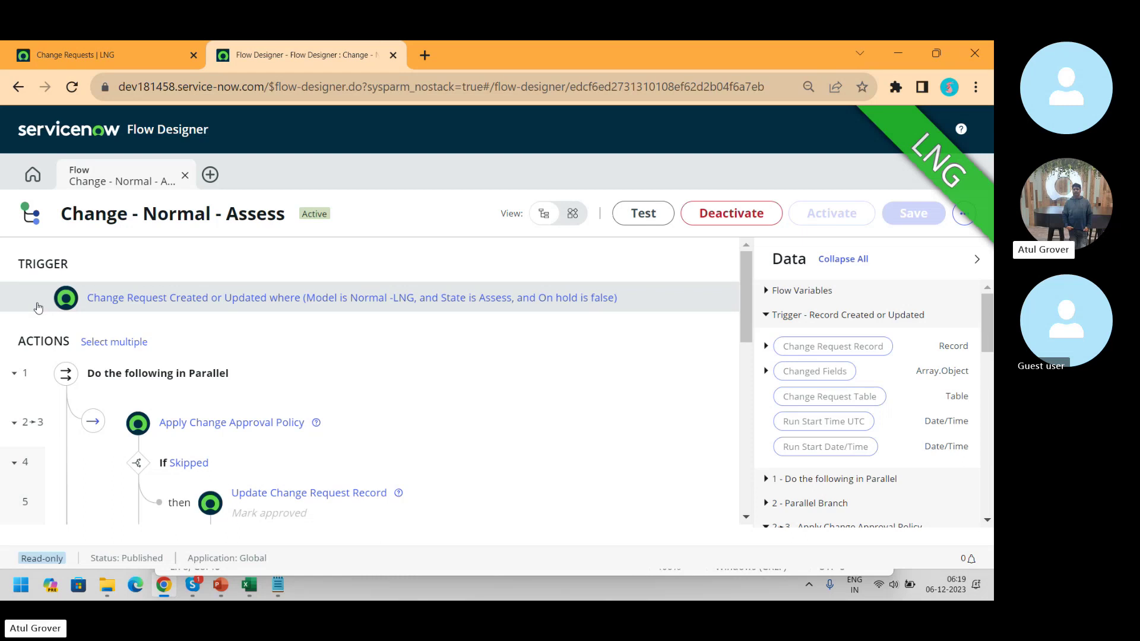
left_click(140, 300)
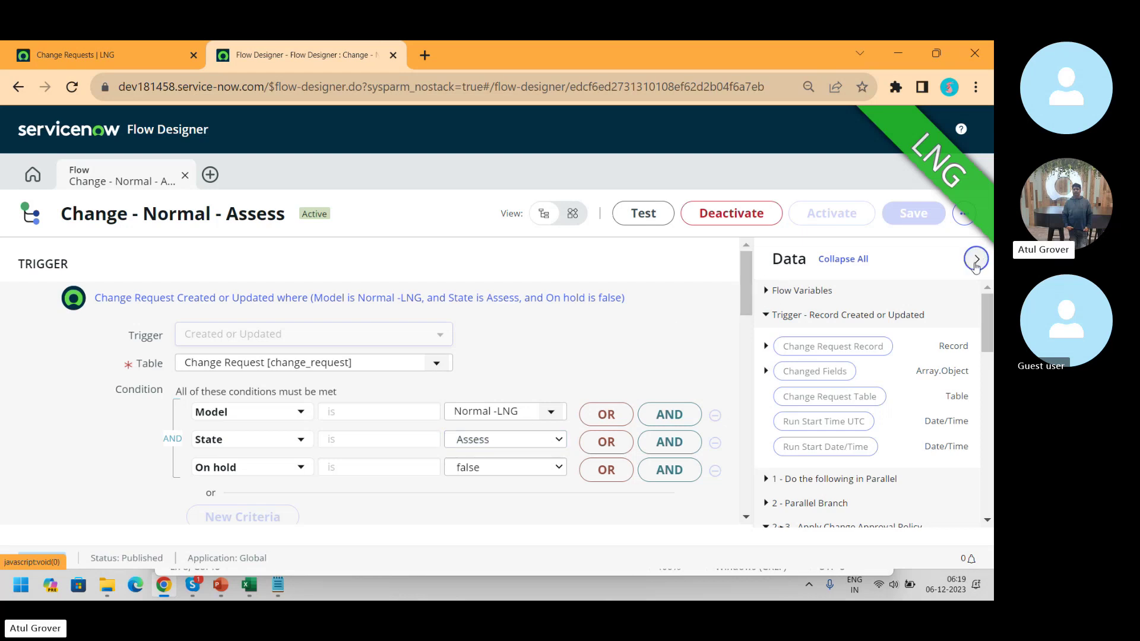
left_click(977, 259)
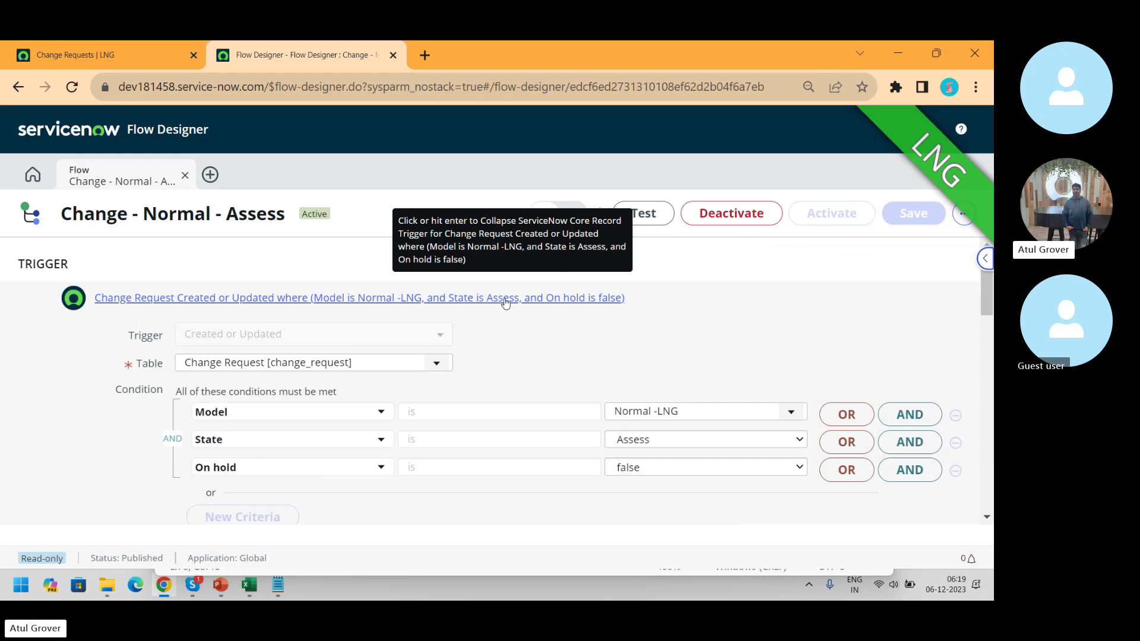
triple_click(986, 297)
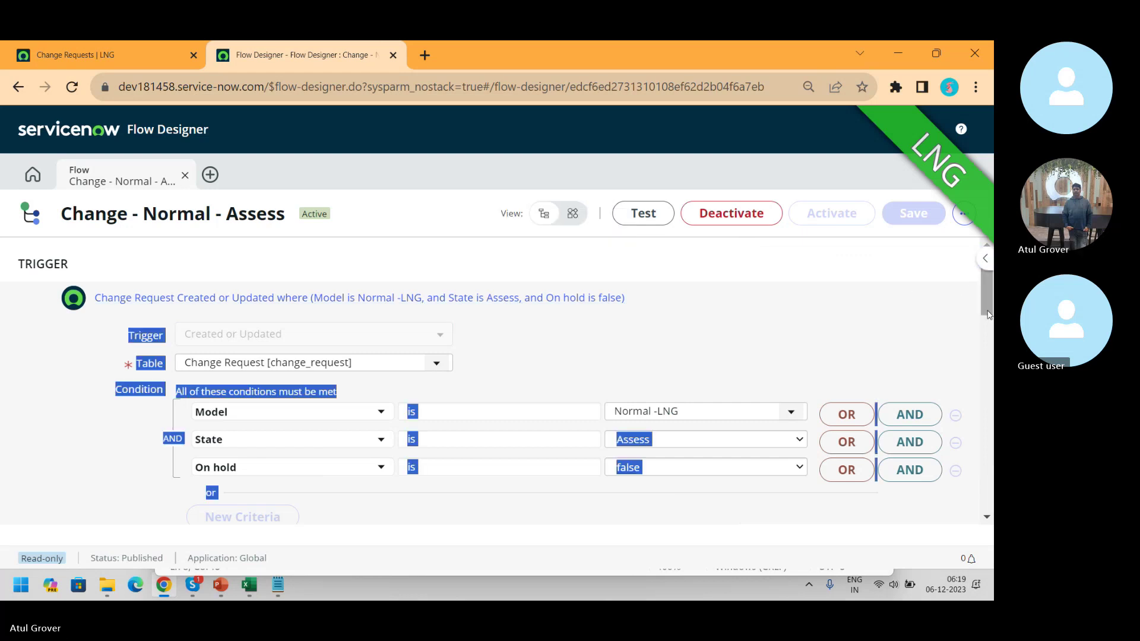
scroll(906, 396, "down", 4)
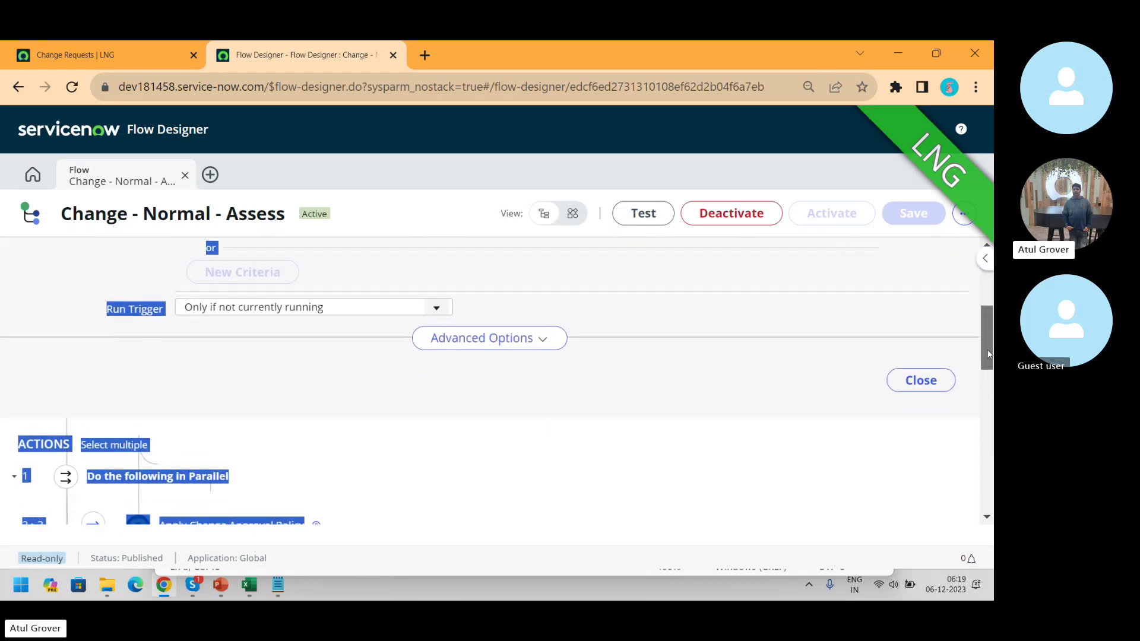
left_click(914, 373)
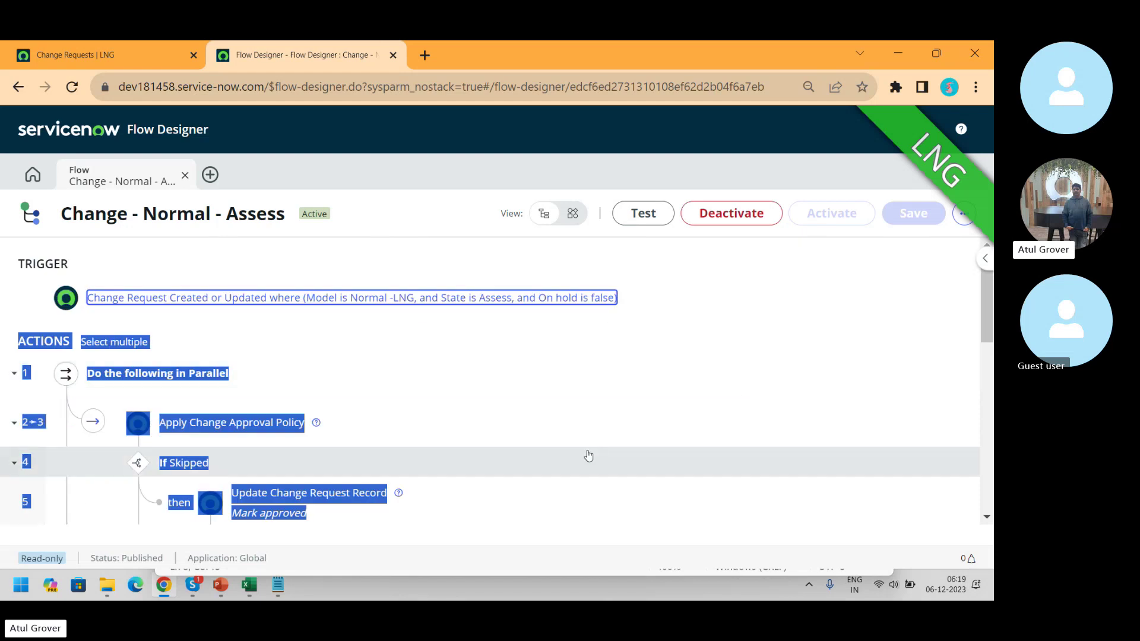
left_click(514, 383)
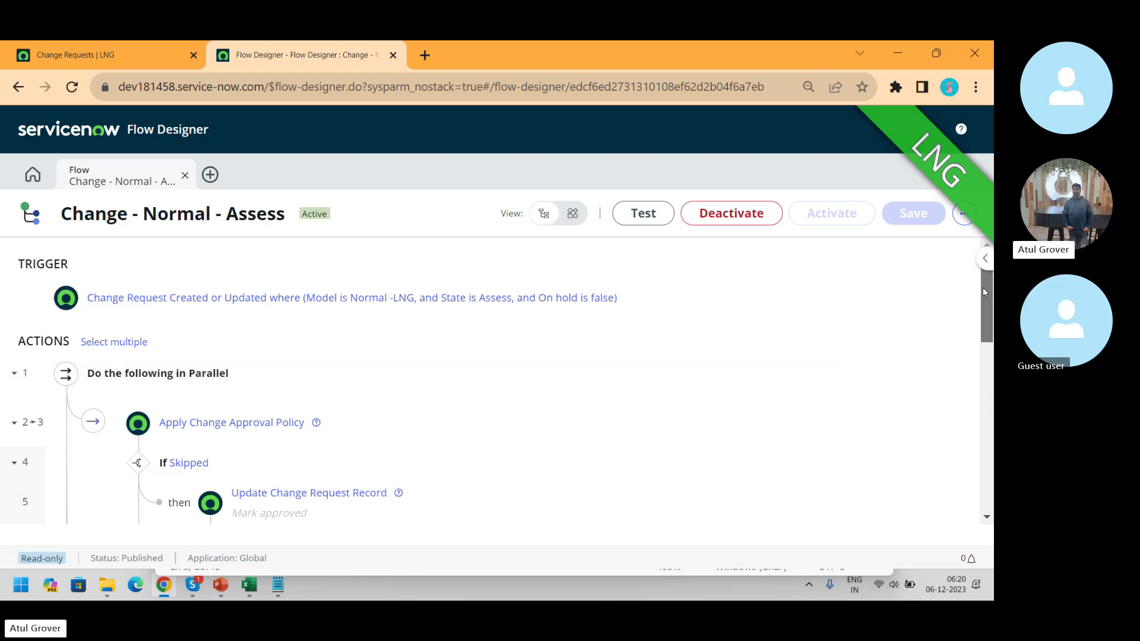
left_click_drag(987, 296, 990, 328)
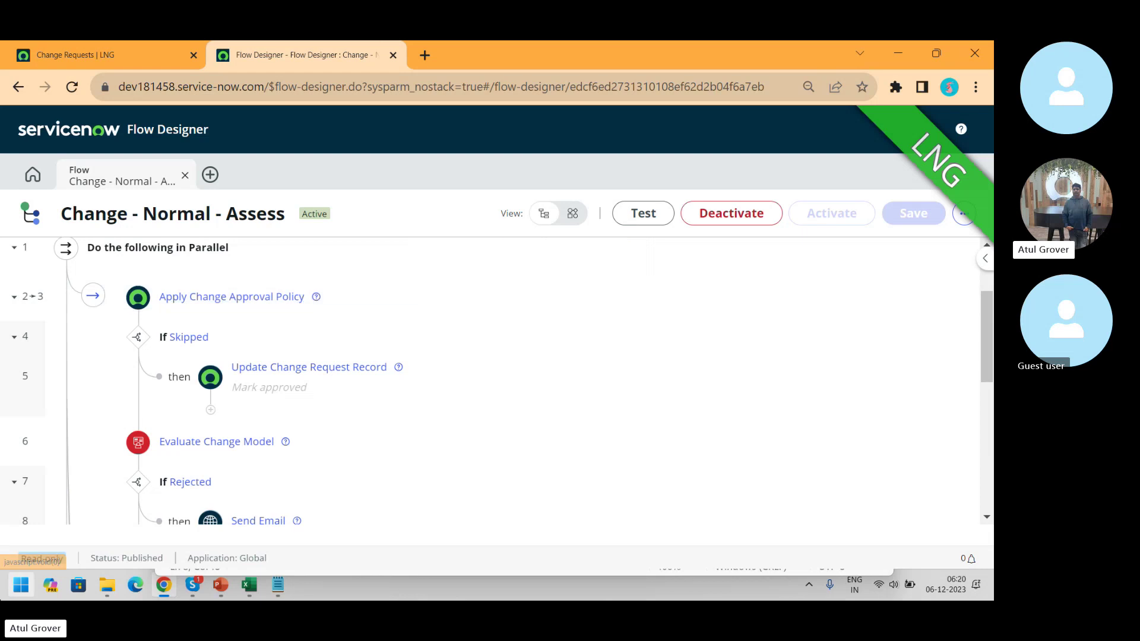
- Deactivate the Change - Normal - Assess flow, confirming in the dialog, and scroll through its steps
left_click(721, 215)
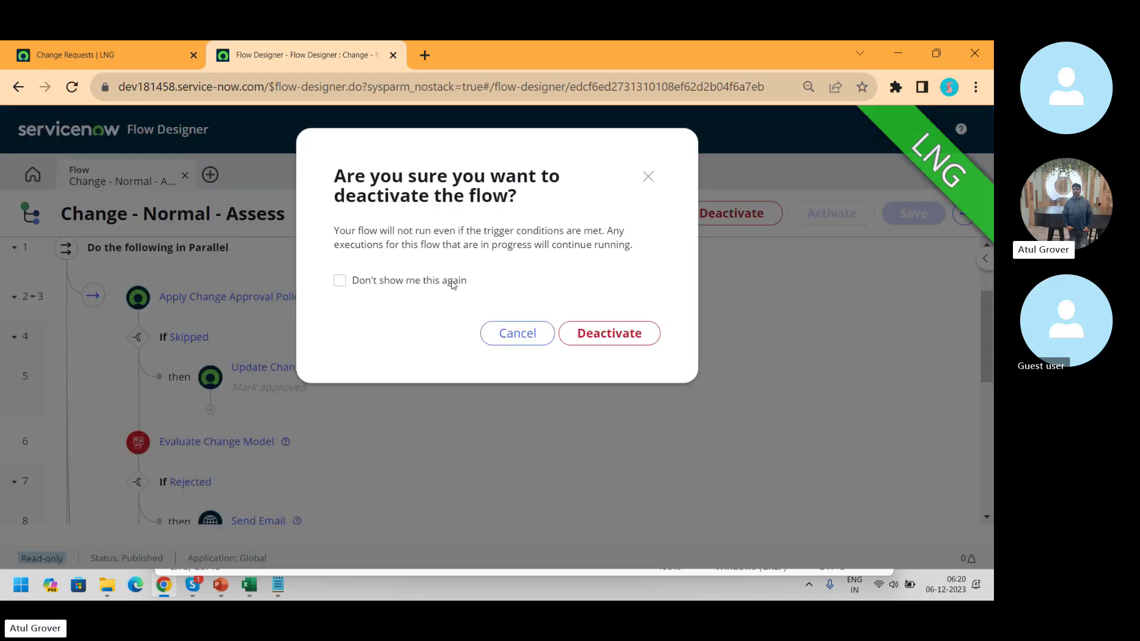
left_click(629, 337)
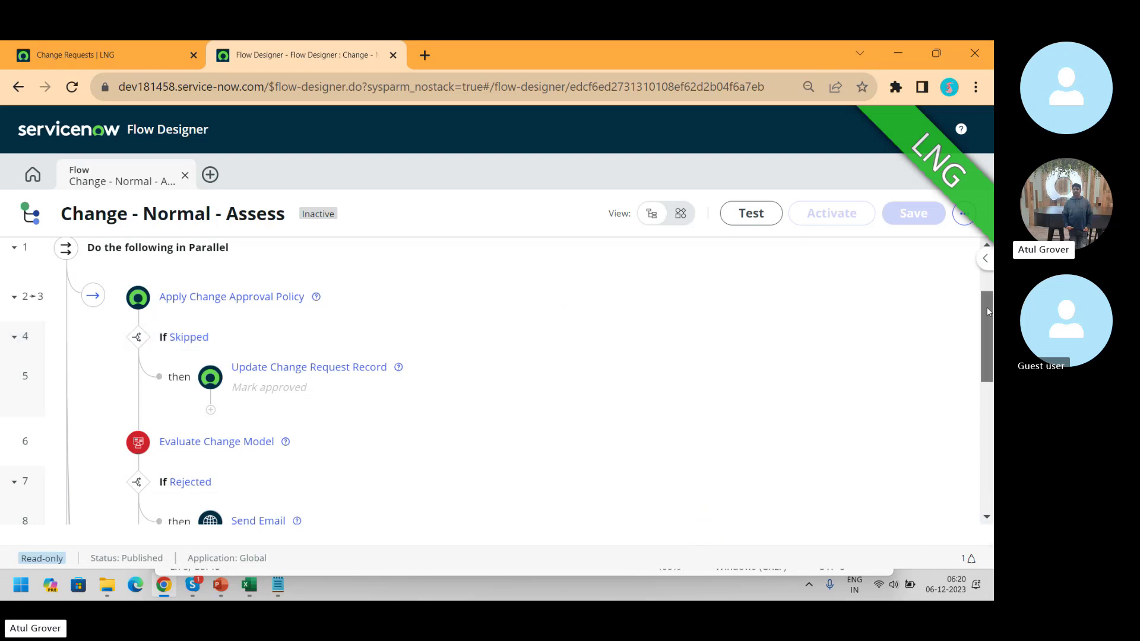
left_click_drag(989, 311, 991, 439)
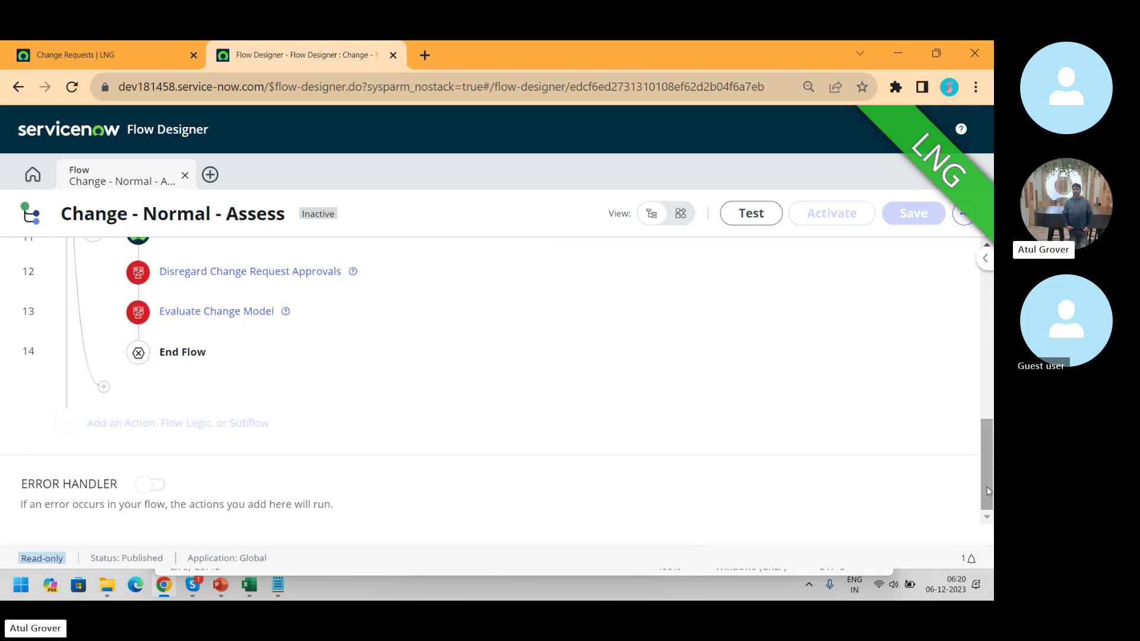
left_click_drag(988, 491, 992, 318)
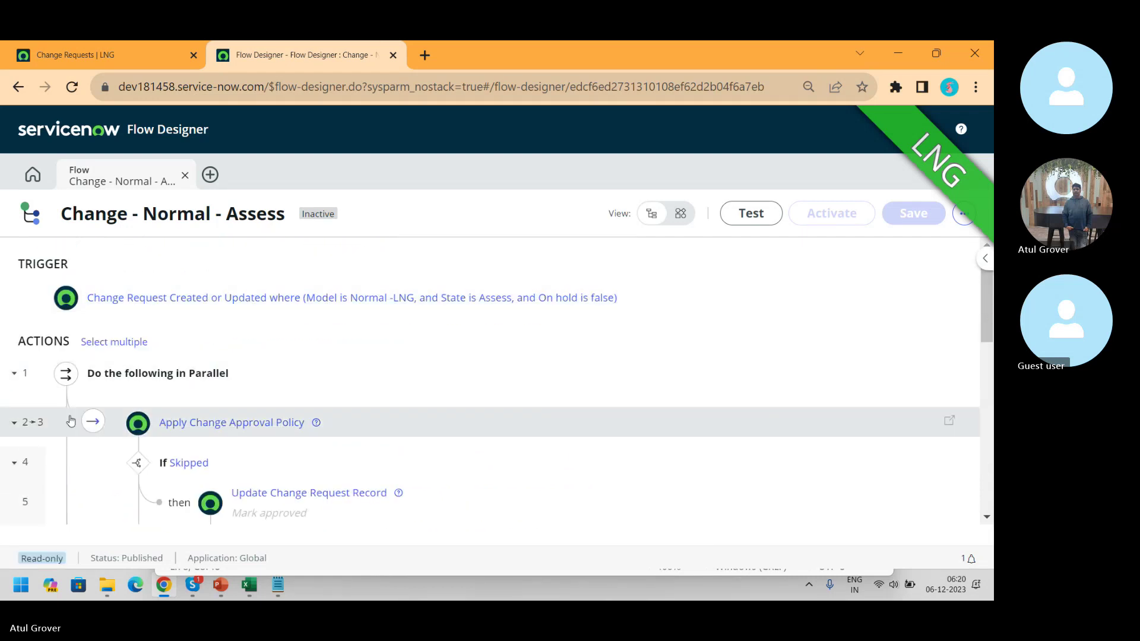
- Reload the Assess flow page and scroll down to its final steps 10–14 ending in End Flow
left_click(18, 426)
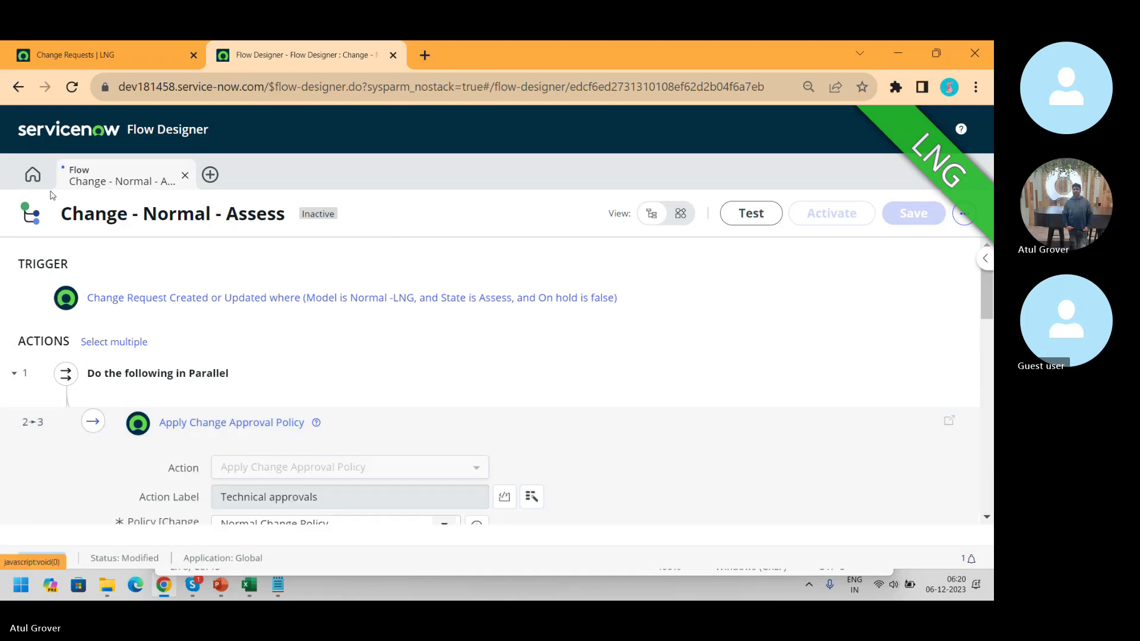
left_click(67, 94)
left_click(575, 179)
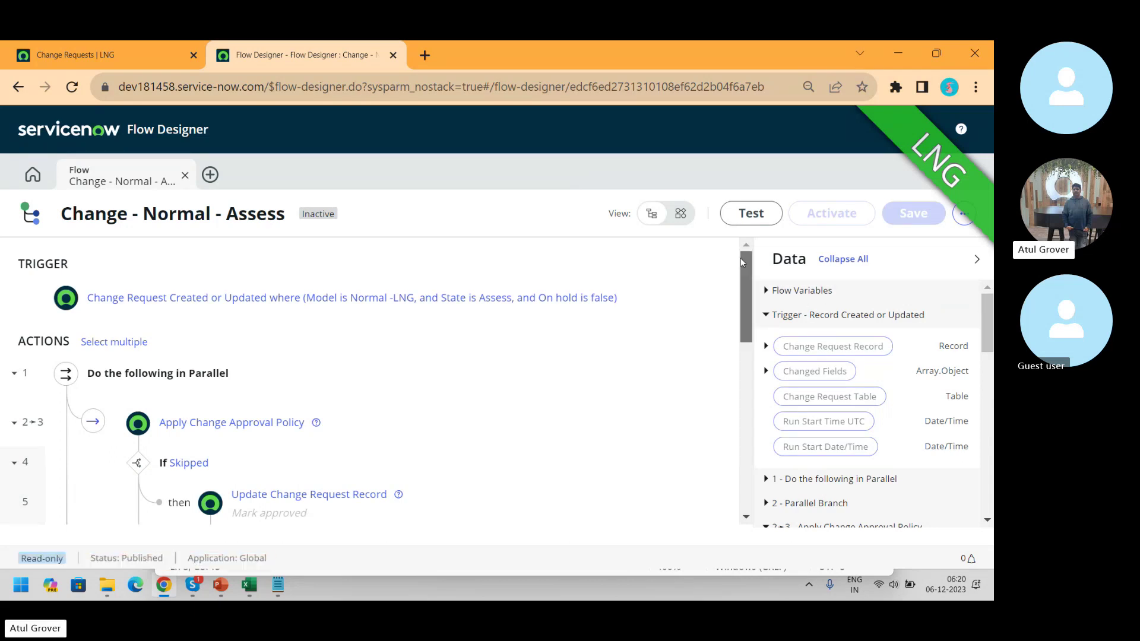
left_click_drag(740, 261, 777, 383)
scroll(780, 408, "down", 1)
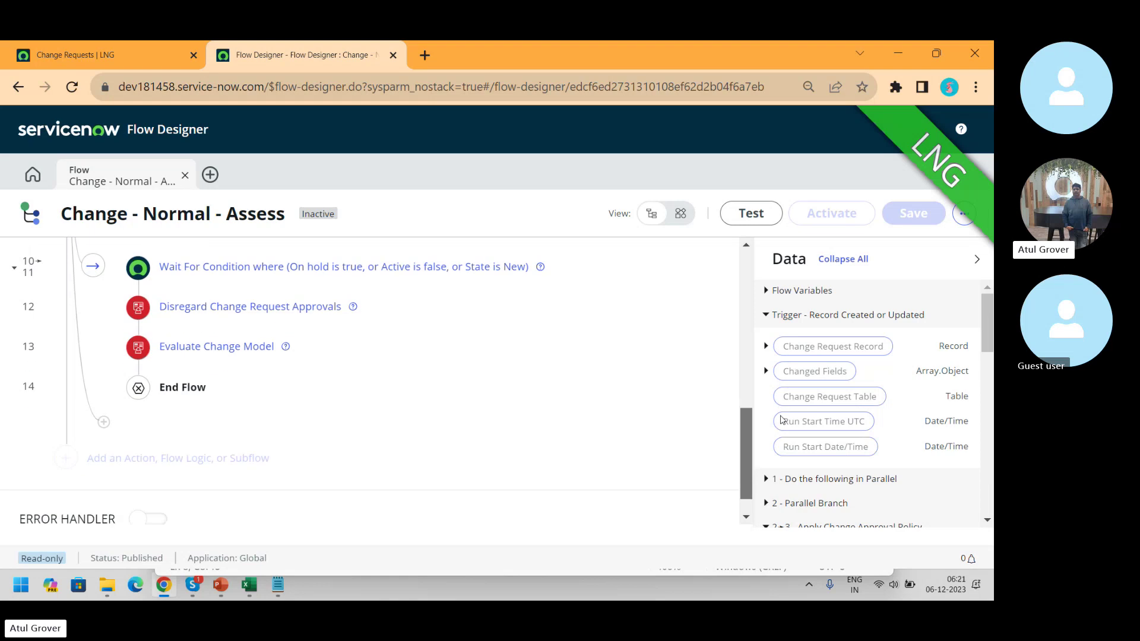
scroll(778, 406, "up", 2)
scroll(778, 410, "down", 2)
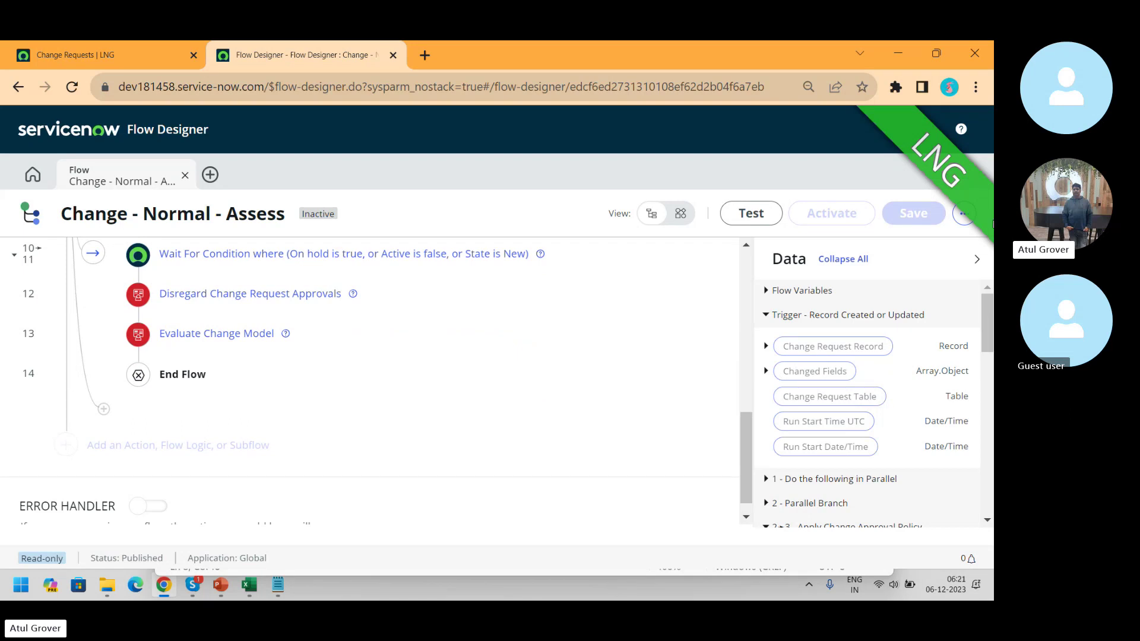
- Check the Assess flow's more-actions menu, Published status and Test option, then return to Flow Designer home
left_click(963, 215)
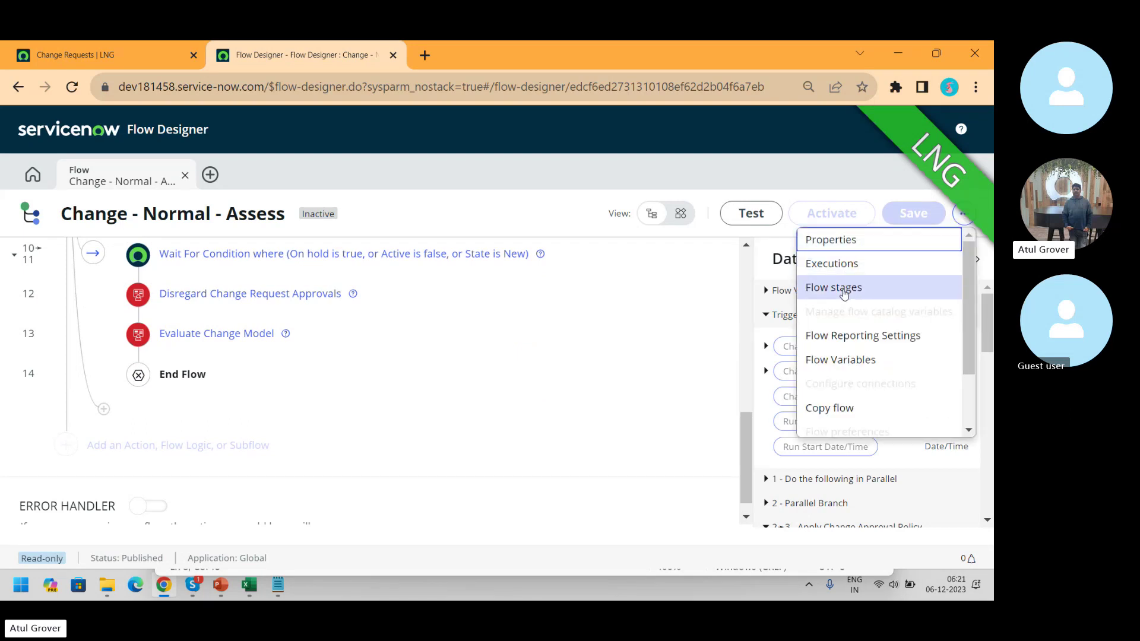
left_click_drag(967, 318, 967, 390)
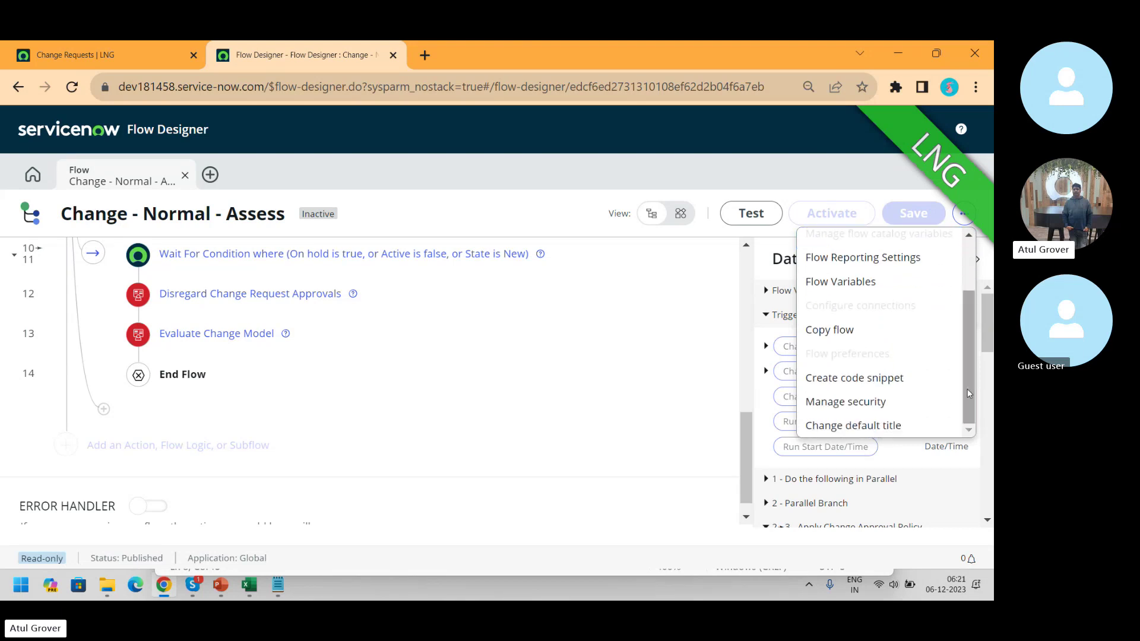
double_click(127, 559)
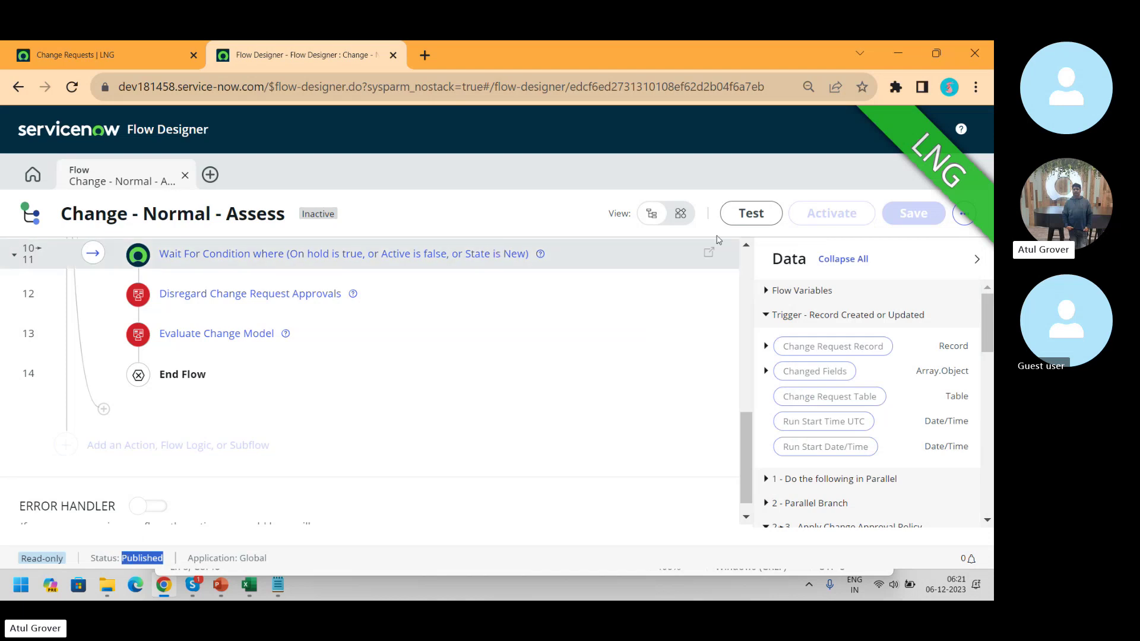
left_click(744, 217)
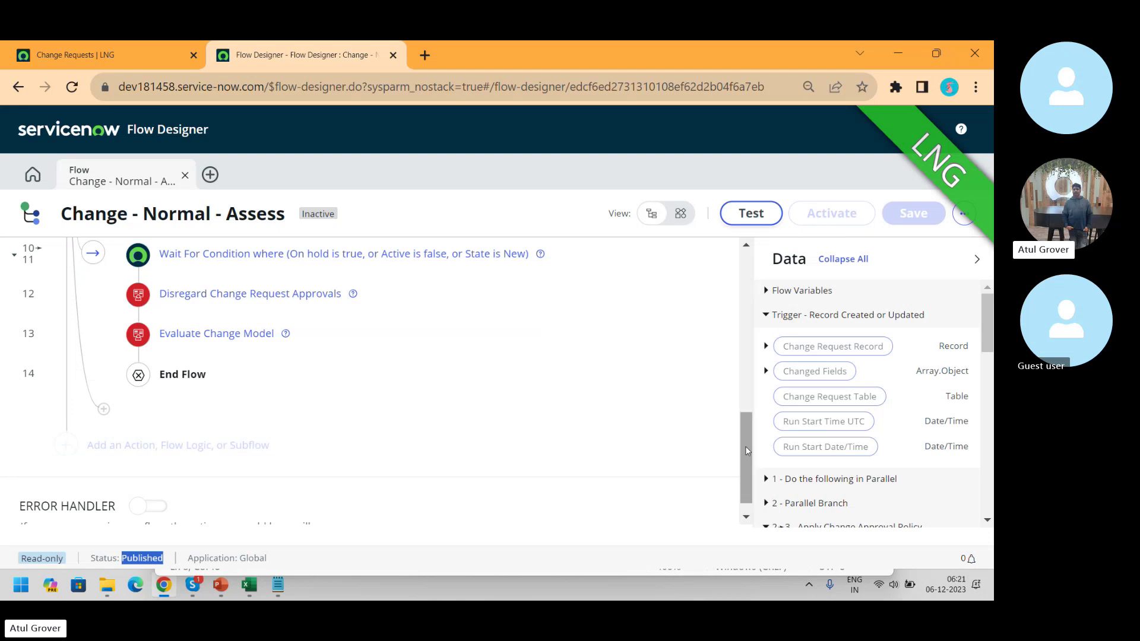
left_click_drag(746, 446, 760, 339)
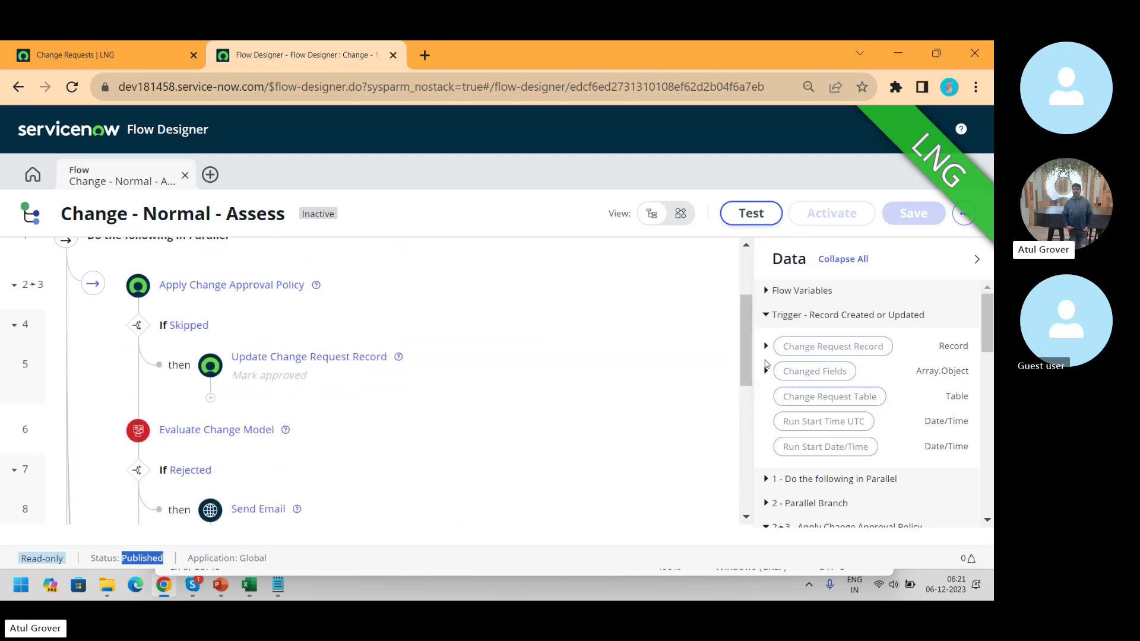
left_click(977, 259)
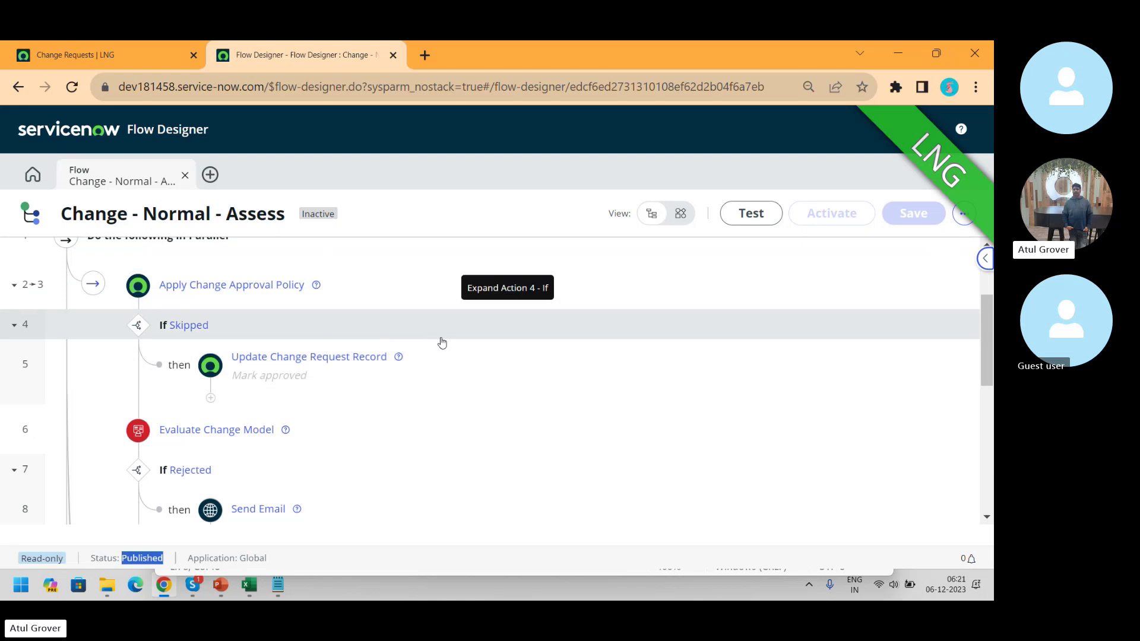
left_click(34, 176)
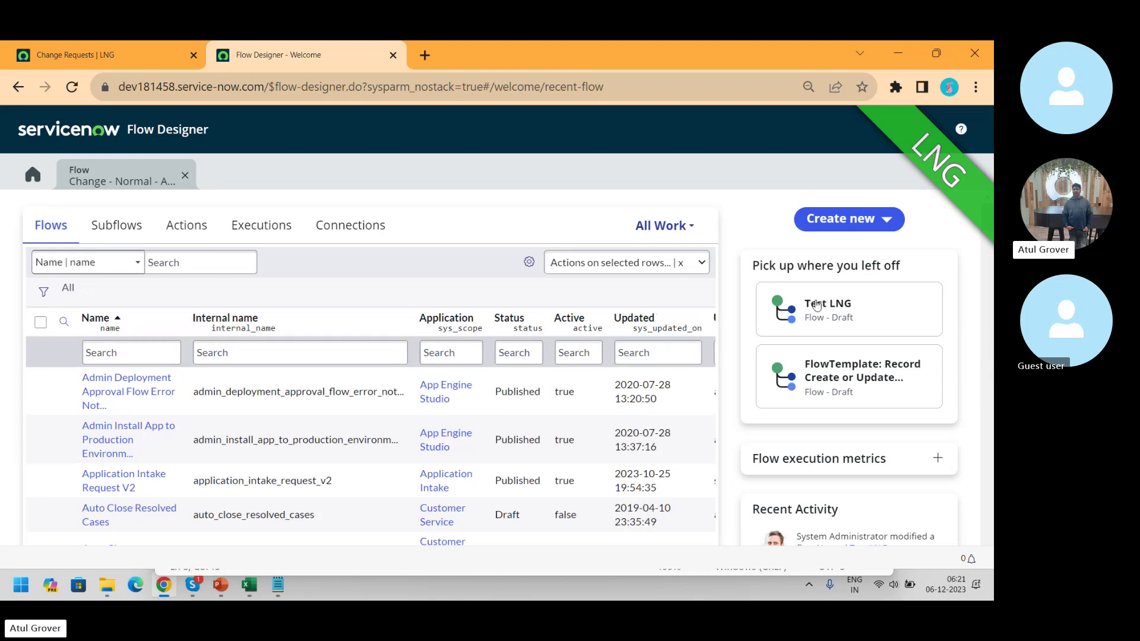
- Open the recent Test LNG flow, skip the tour, and begin a record Created trigger
left_click(815, 303)
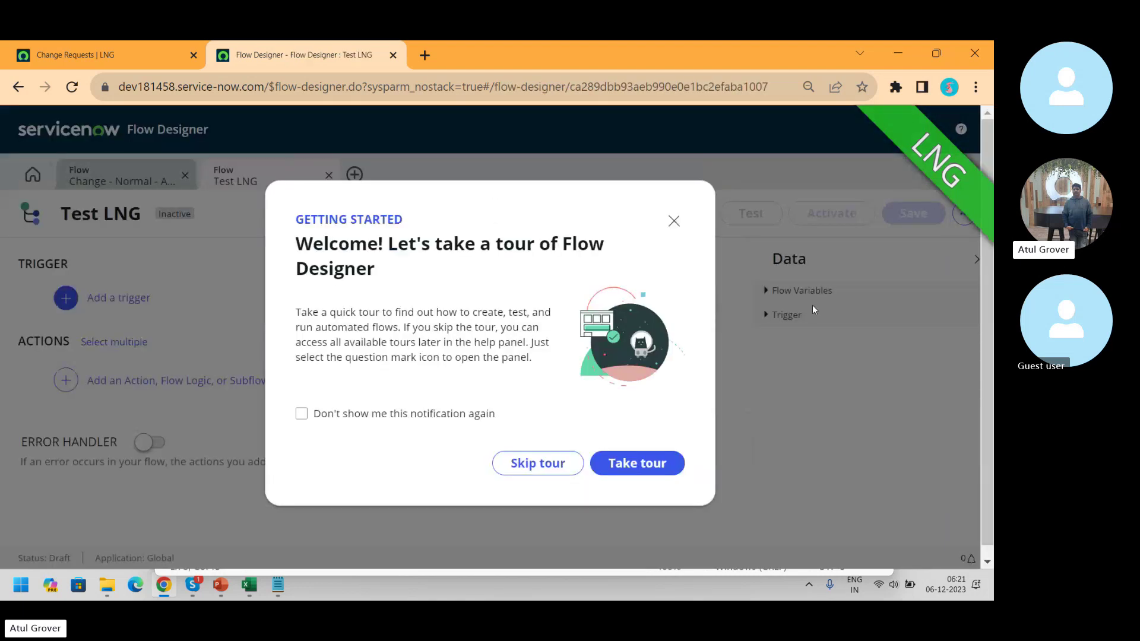
left_click(574, 463)
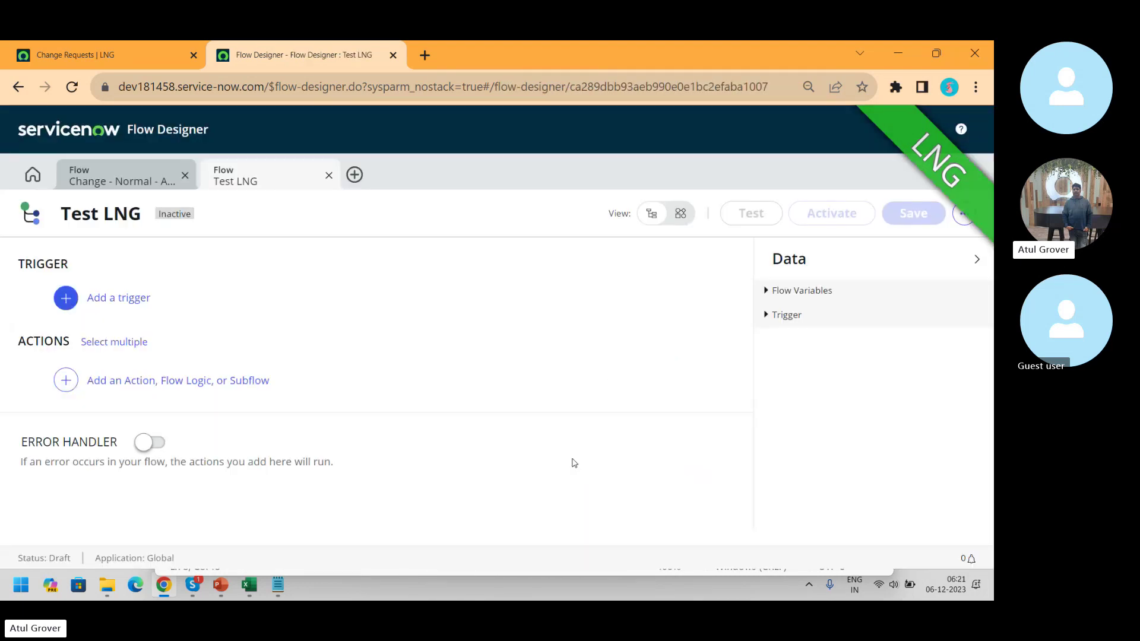
left_click(109, 298)
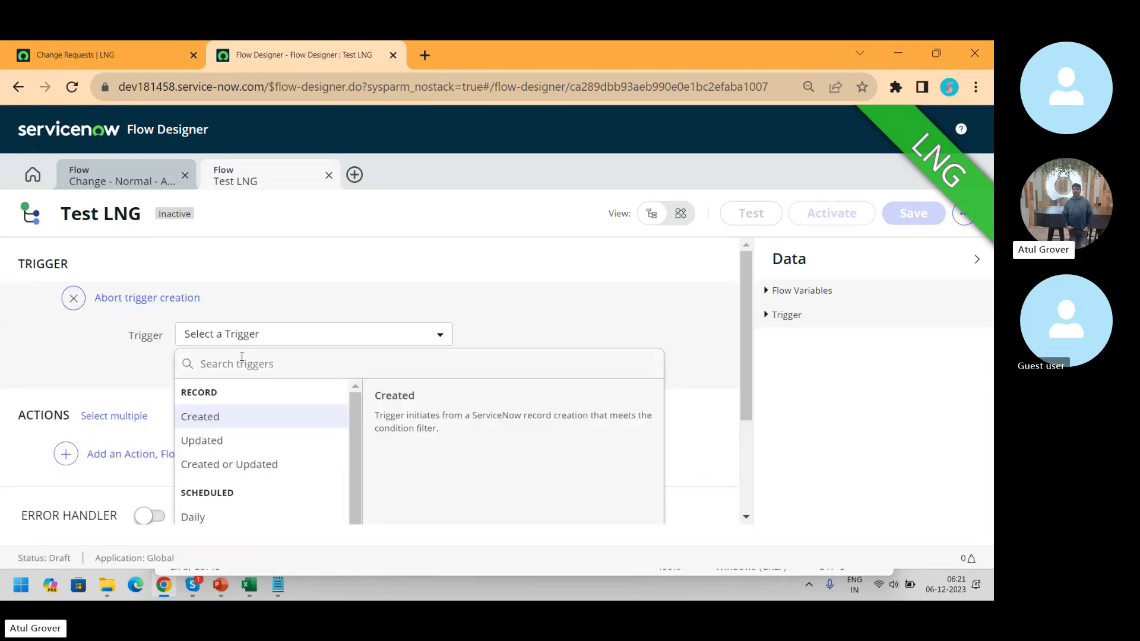
left_click(201, 418)
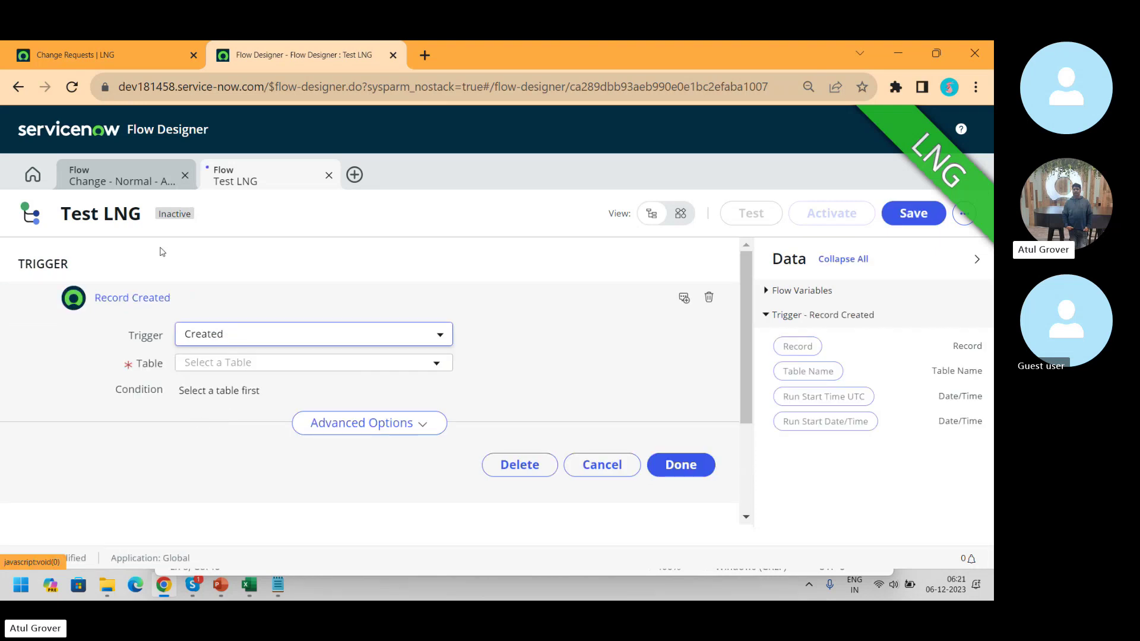
left_click(132, 182)
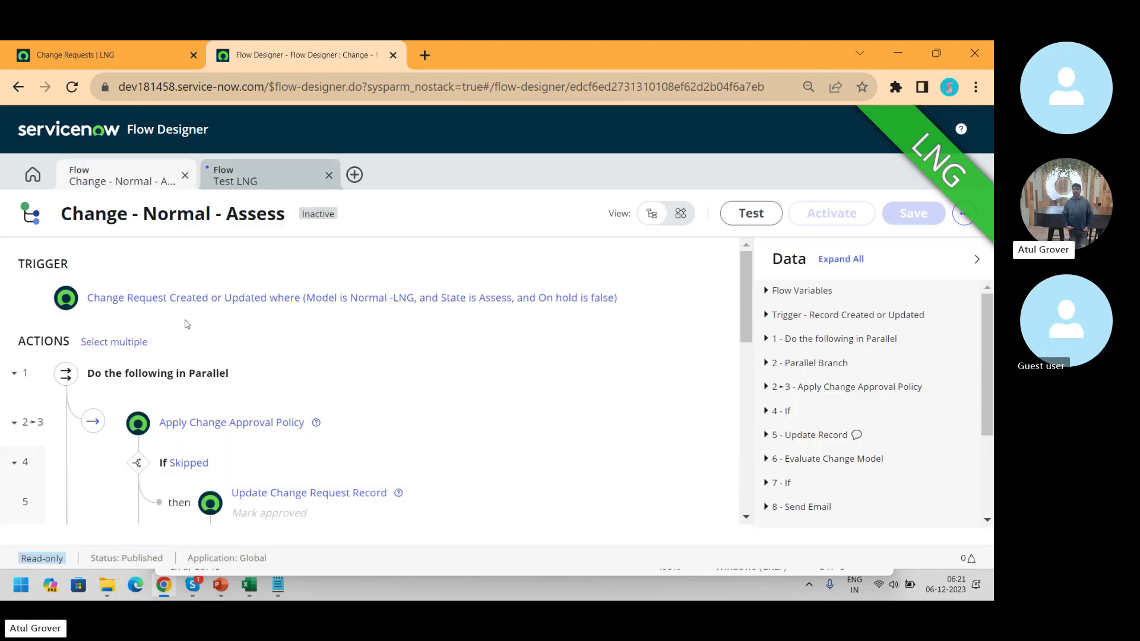
left_click(237, 179)
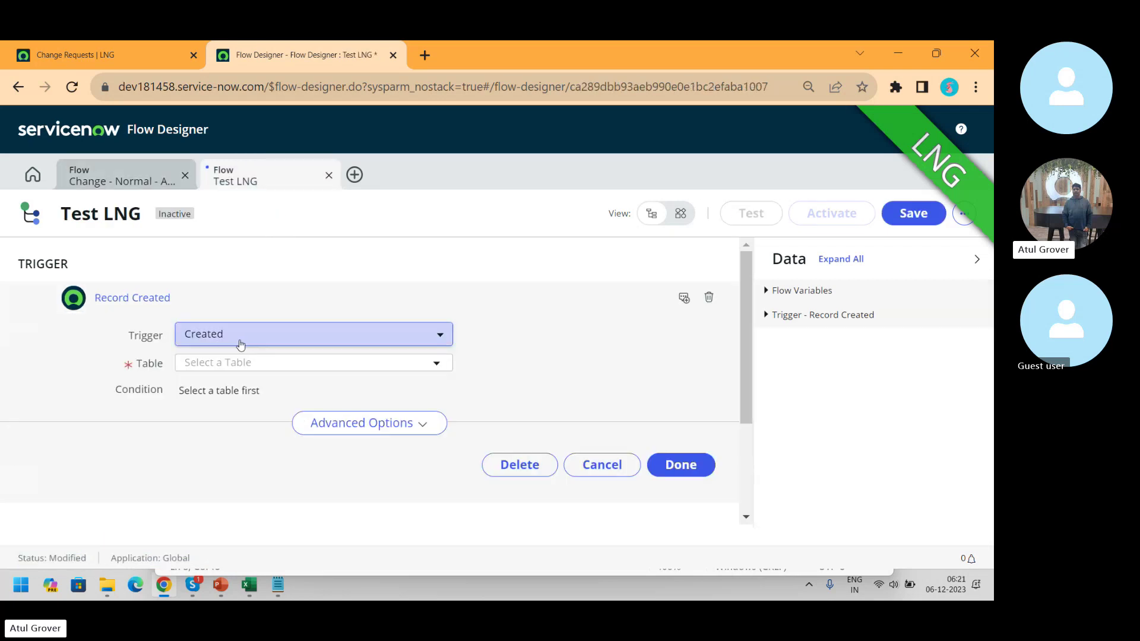
- Set the trigger type to Created on the Change Request table
left_click(241, 338)
type("chang")
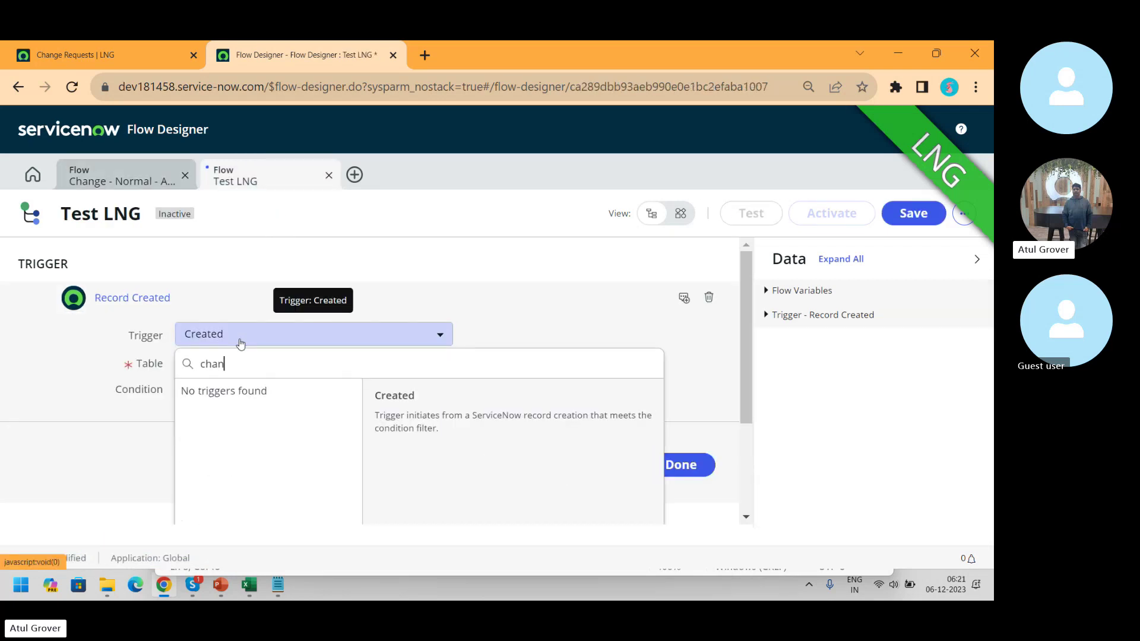
key("BackSpace")
key("BackSpace")
key("BackSpace")
key("BackSpace")
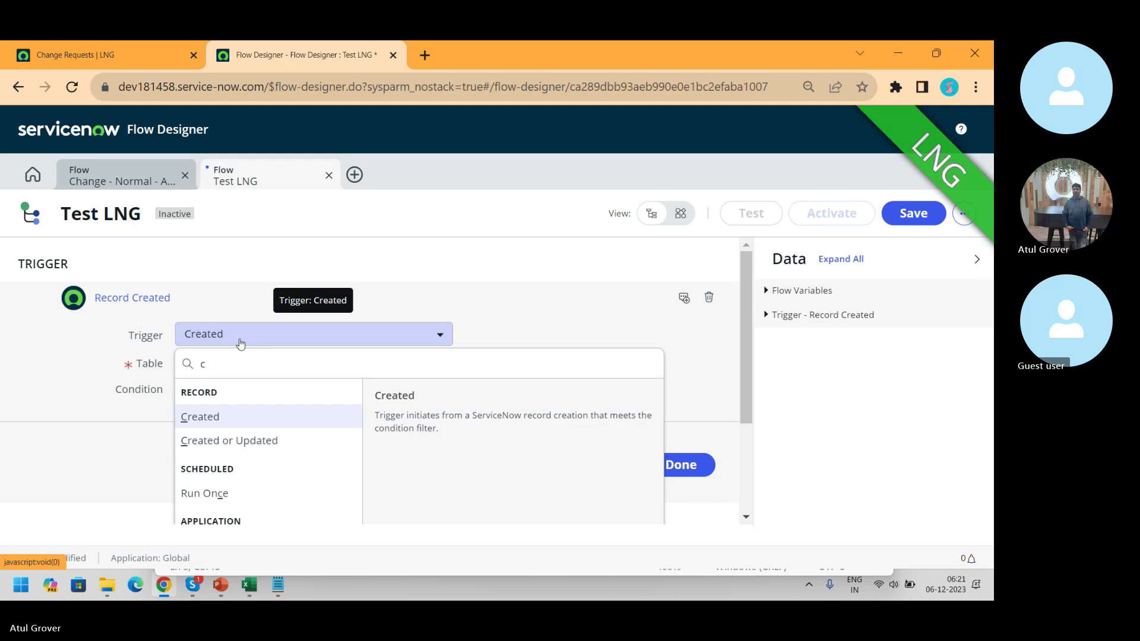
left_click(190, 422)
left_click(304, 364)
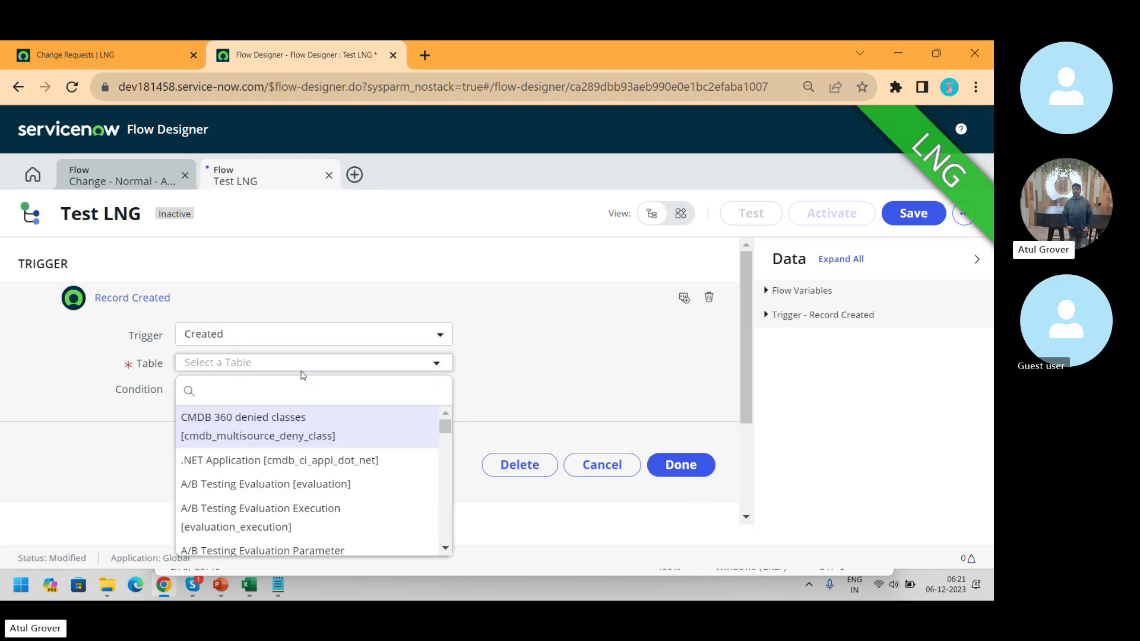
type("change_re")
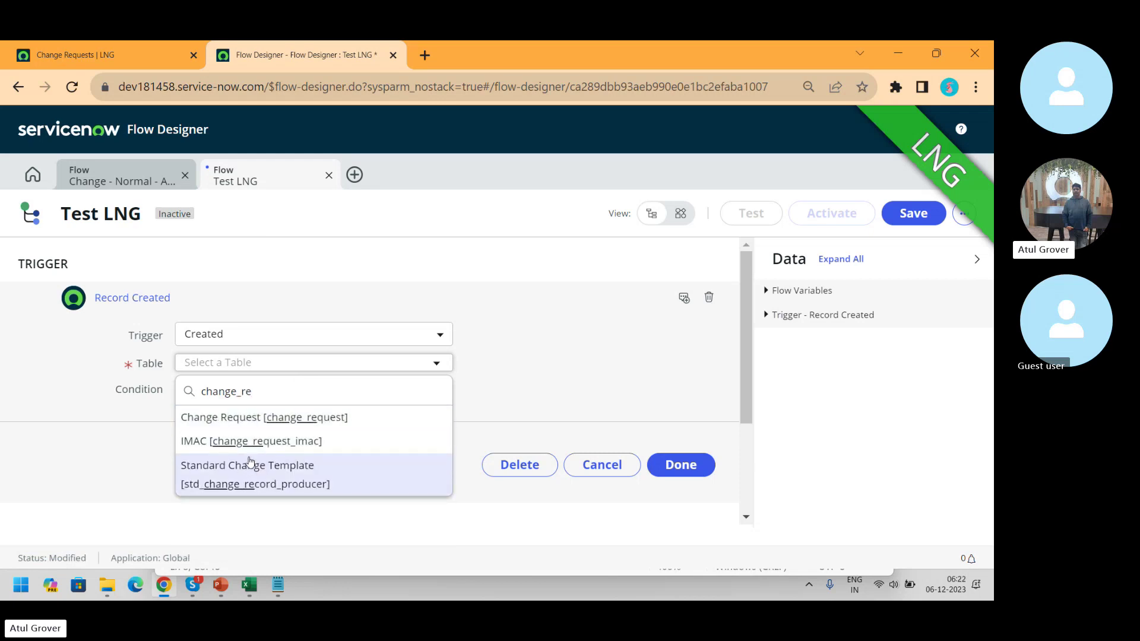
left_click(251, 417)
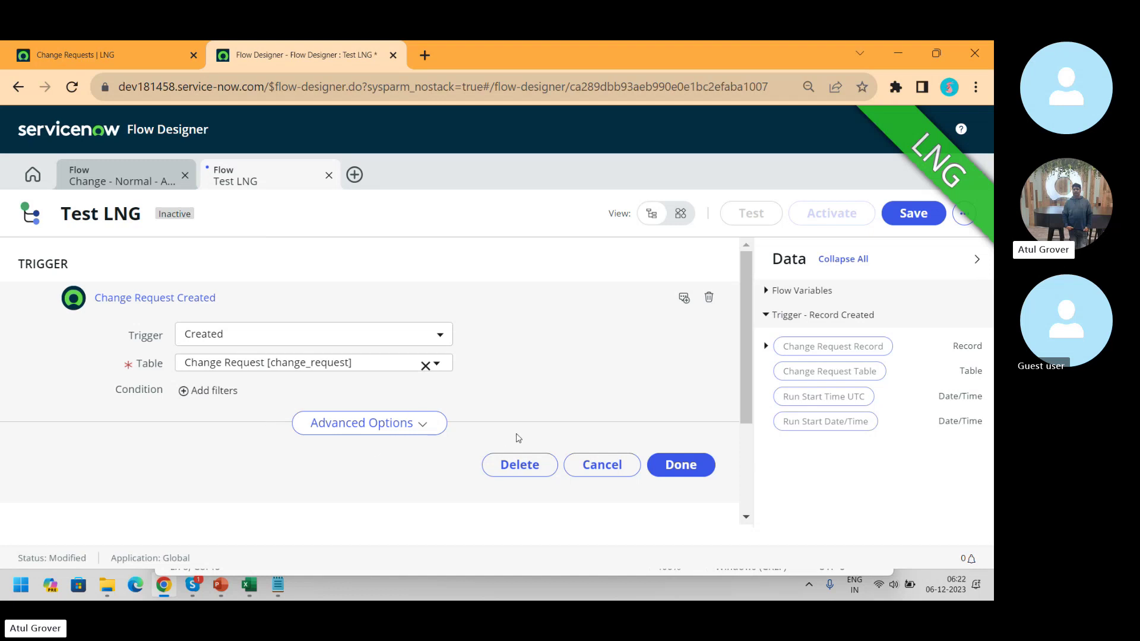
left_click(184, 391)
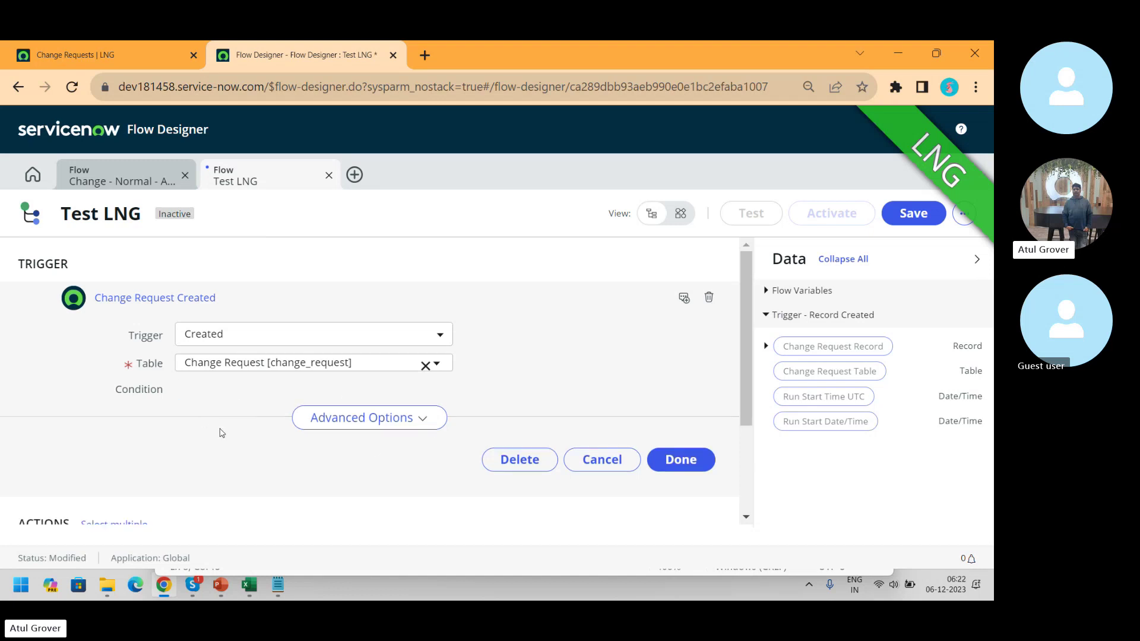
- Add the trigger condition Model . Name is LNG and finish editing the trigger
left_click(286, 413)
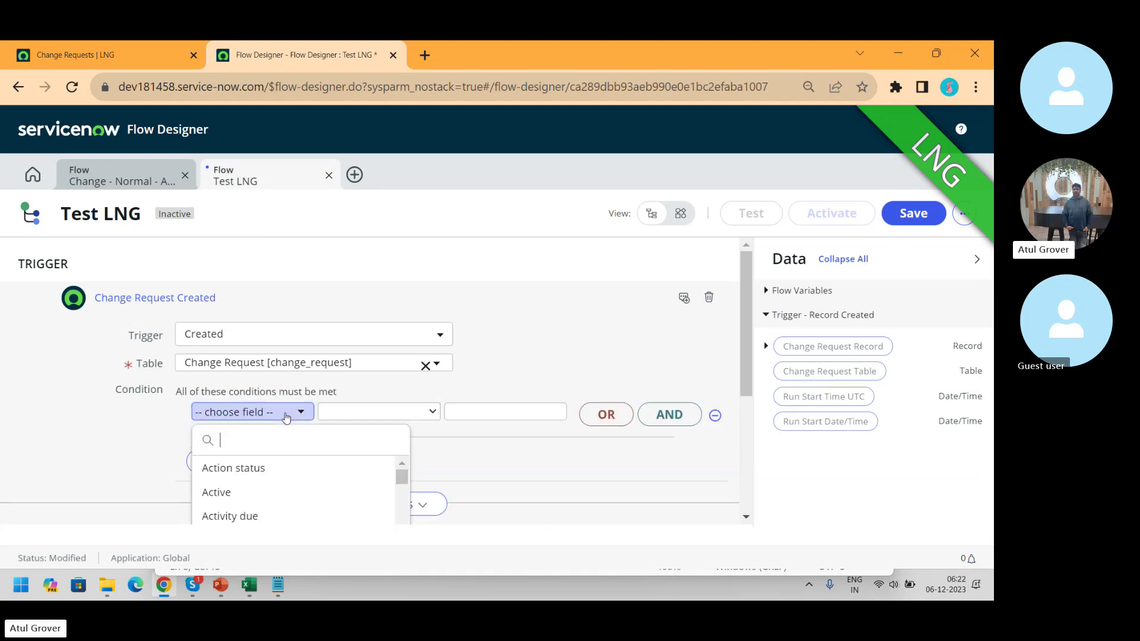
type("mo")
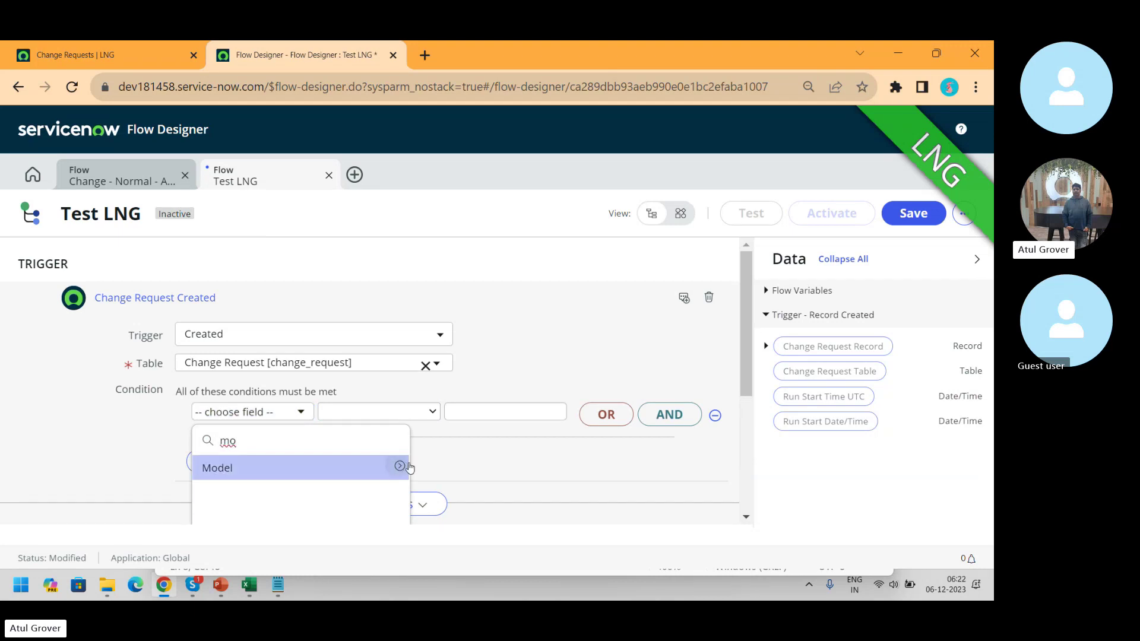
left_click(402, 467)
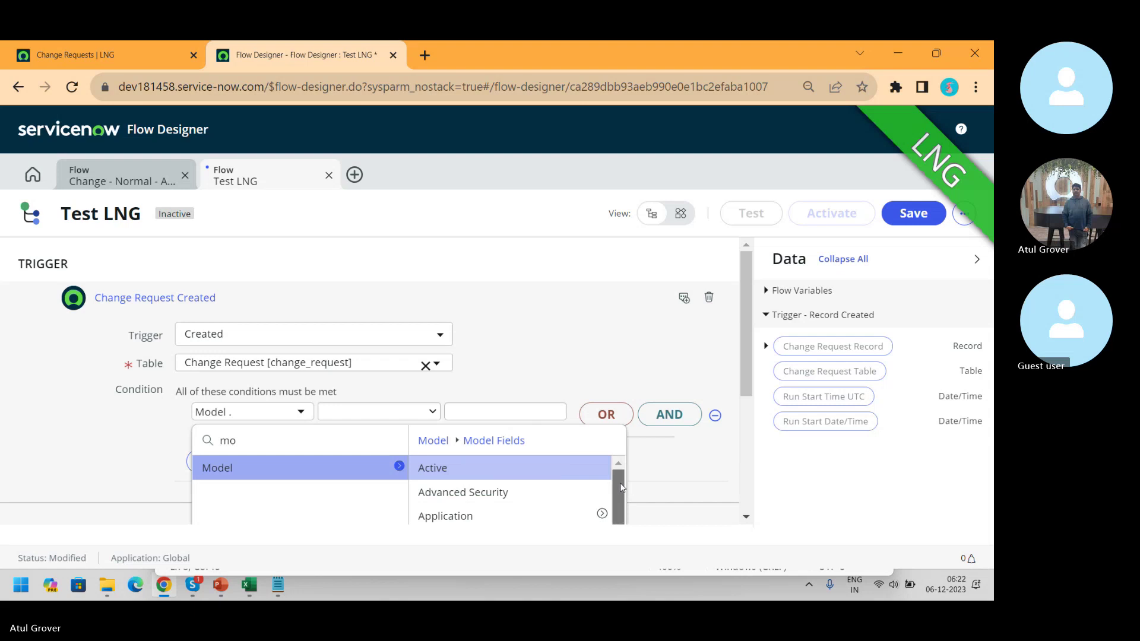
left_click_drag(617, 483, 619, 560)
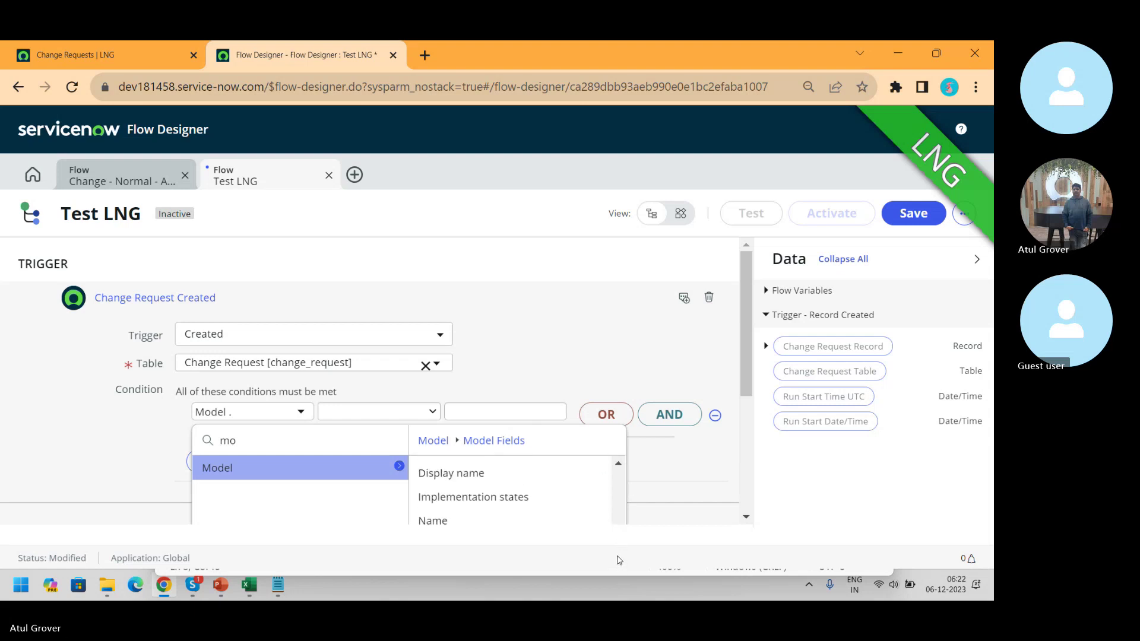
left_click(454, 524)
left_click(491, 409)
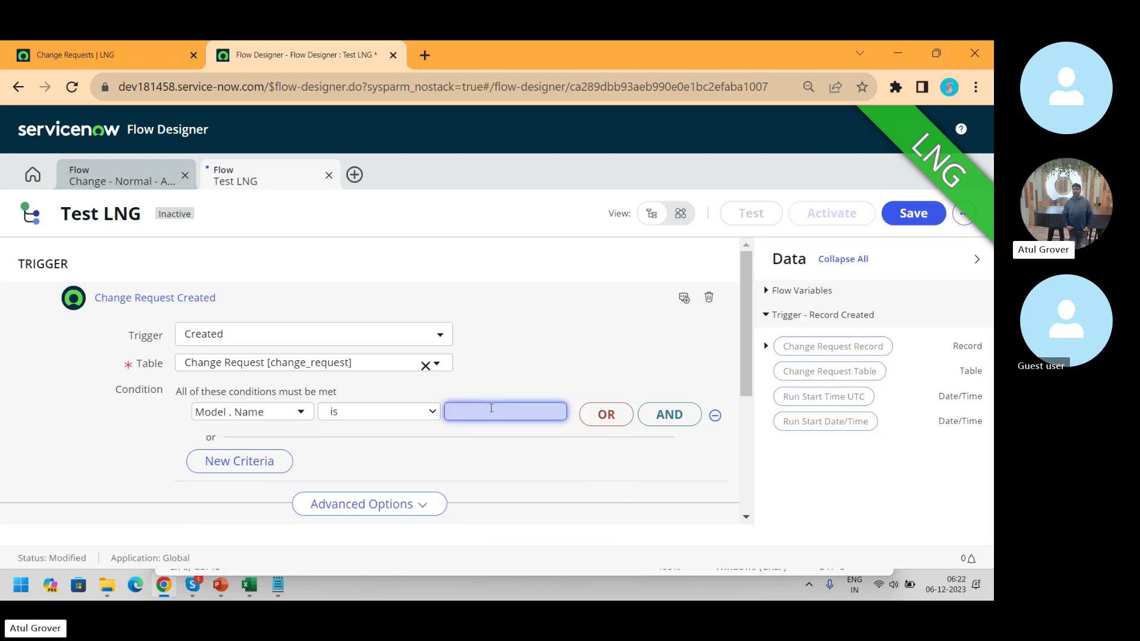
type("LN")
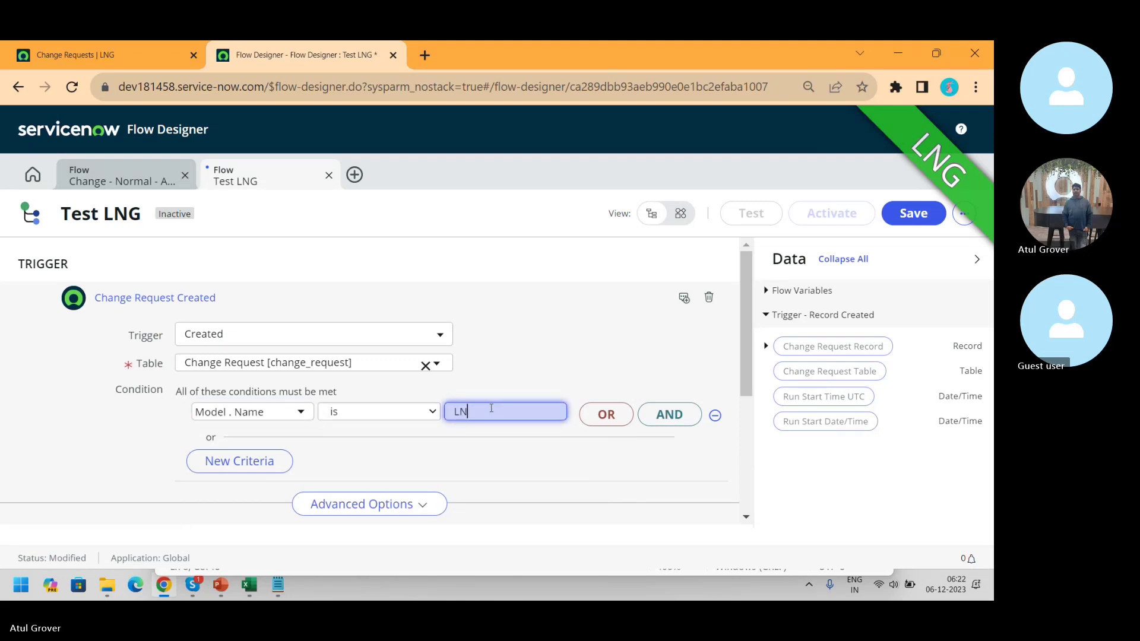
type("G")
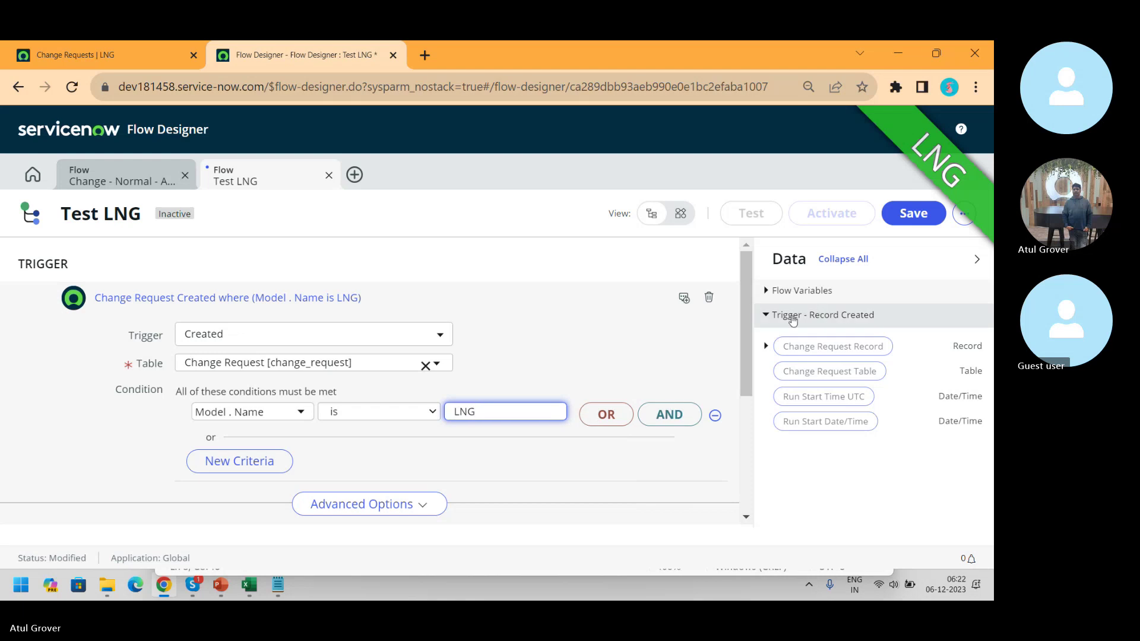
scroll(743, 329, "down", 3)
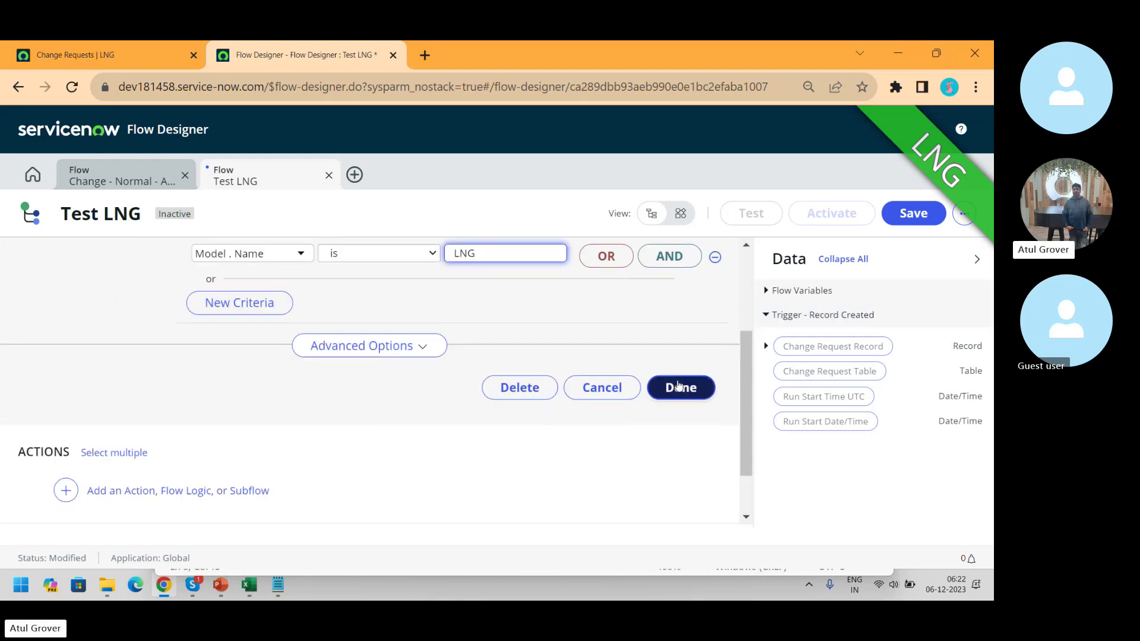
left_click(678, 387)
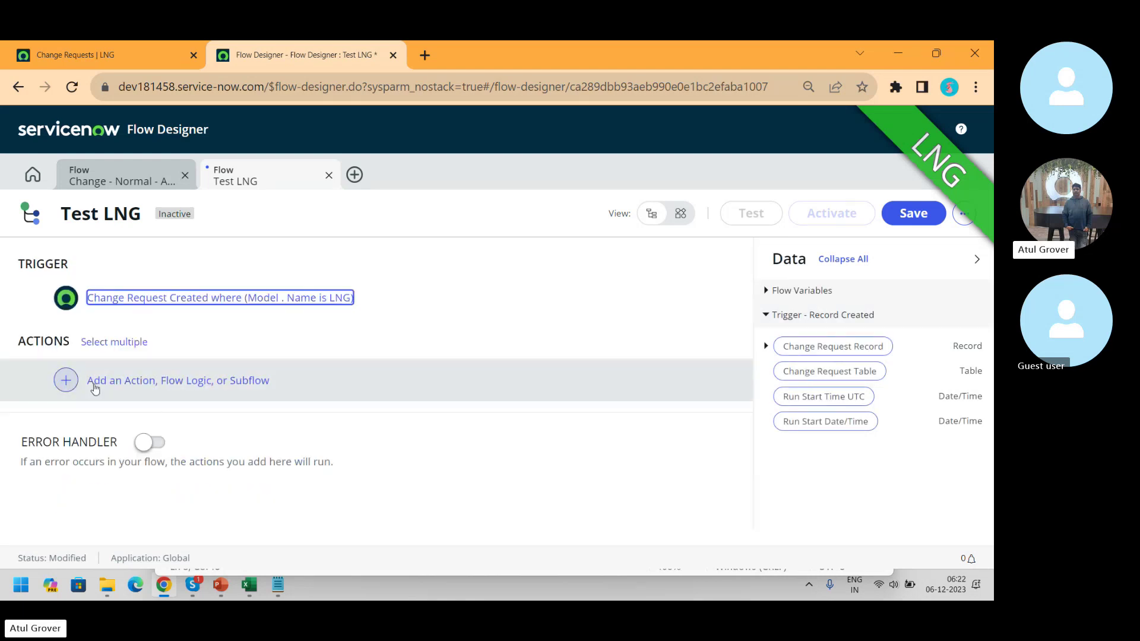
left_click(66, 381)
- Add the Apply Change Approval Policy action, found by searching 'app', as step 1
left_click(120, 386)
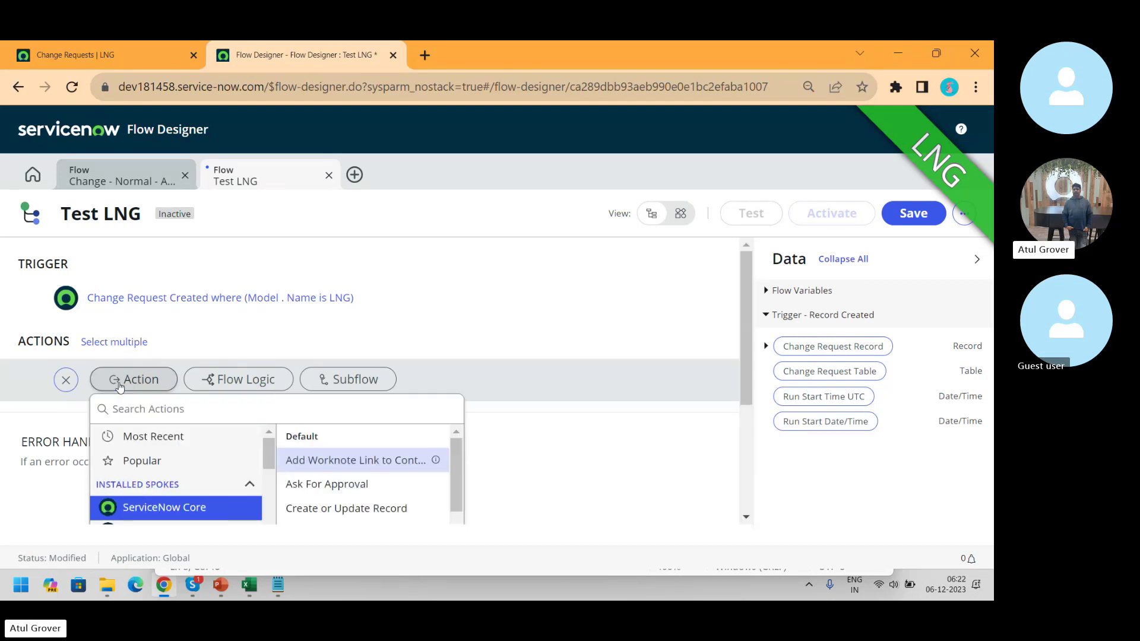
left_click(110, 178)
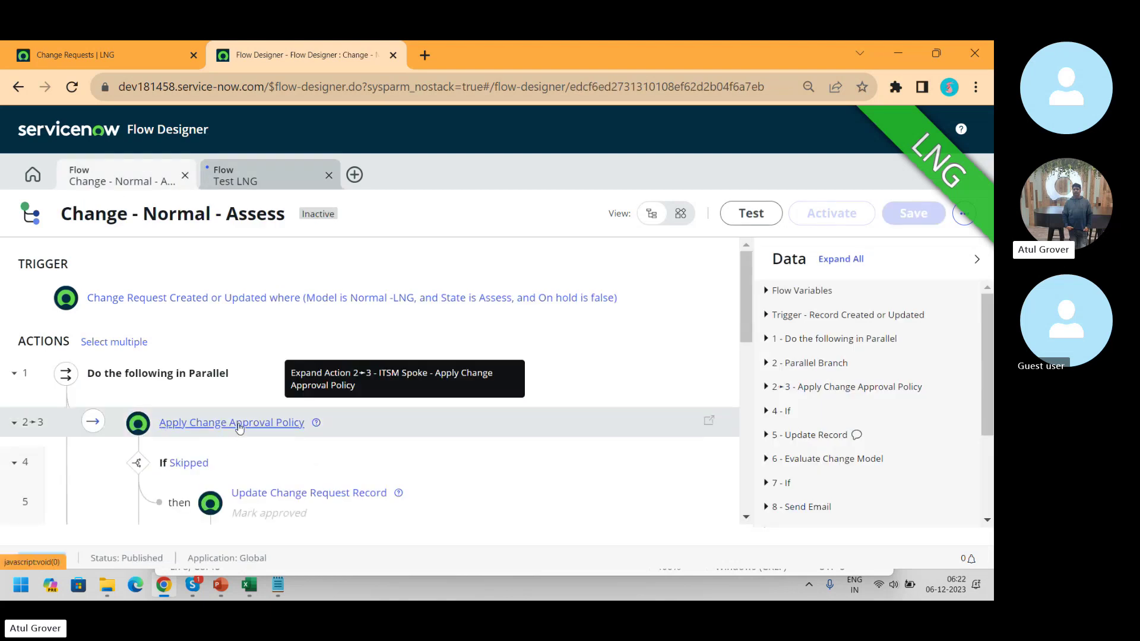
left_click(265, 184)
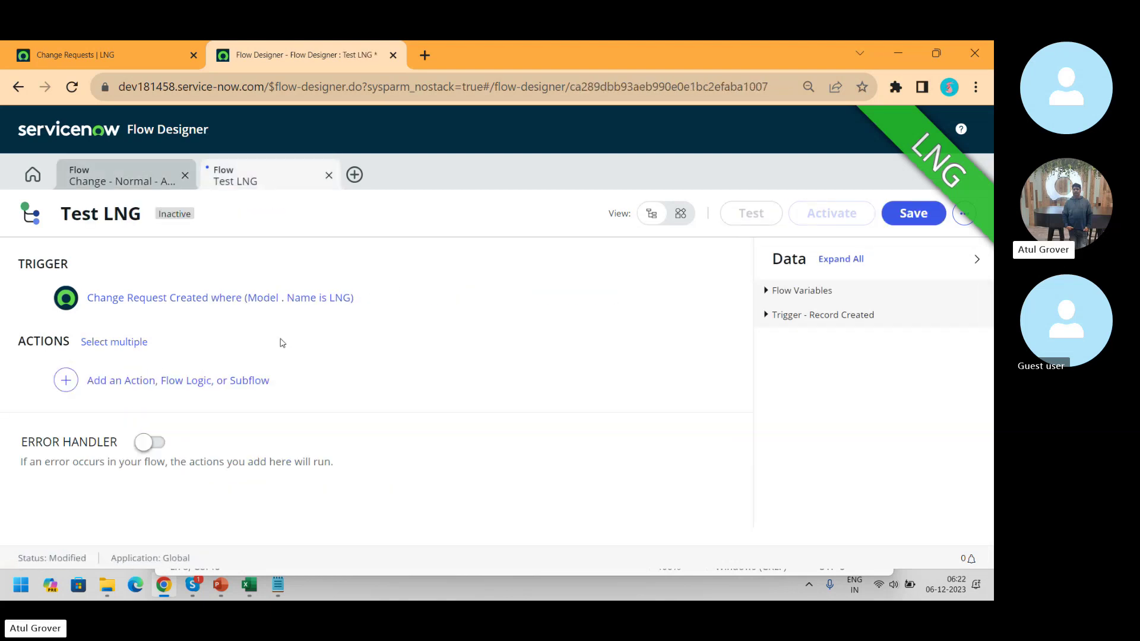
left_click(112, 383)
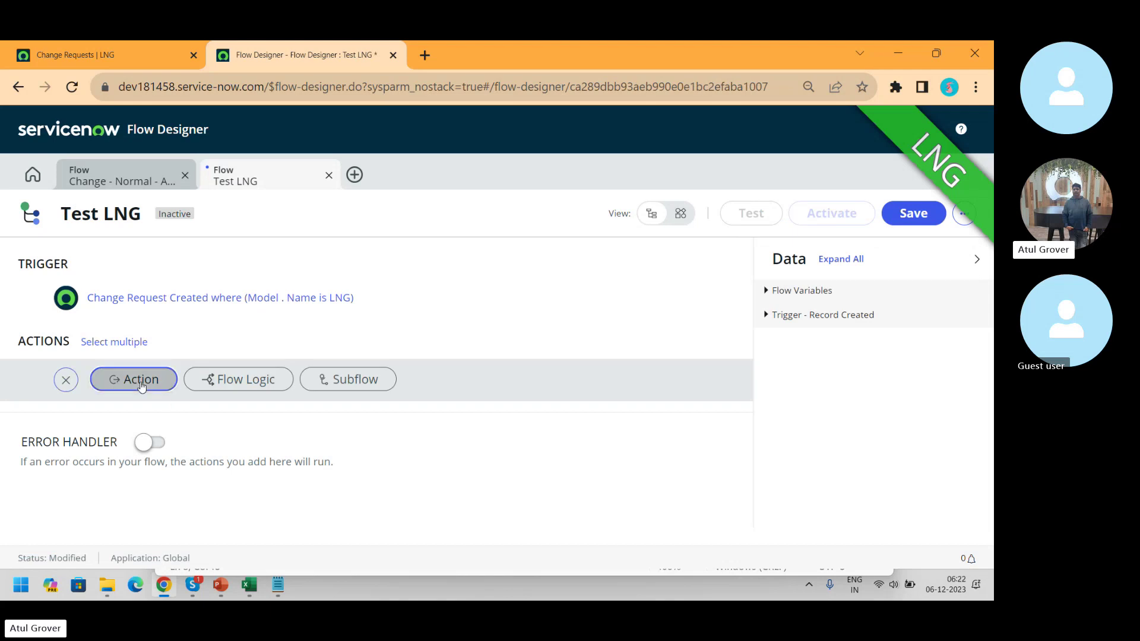
left_click(133, 380)
type("appro")
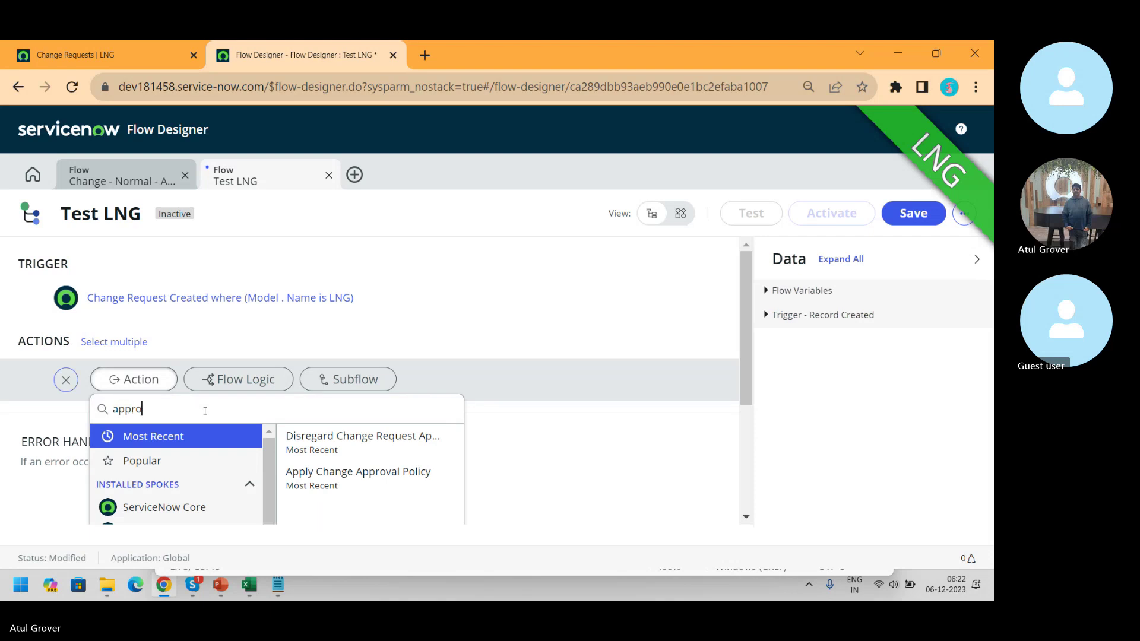
left_click(347, 488)
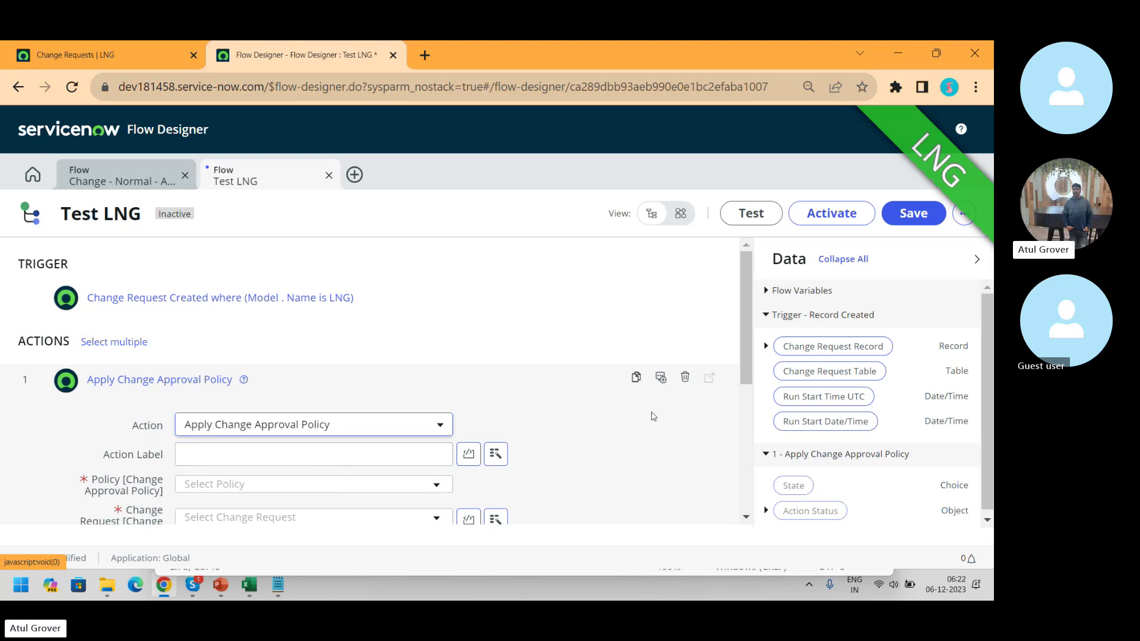
- Apply Normal Change Policy to the trigger's Change Request Record, leaving Manager approved unticked
scroll(745, 320, "down", 3)
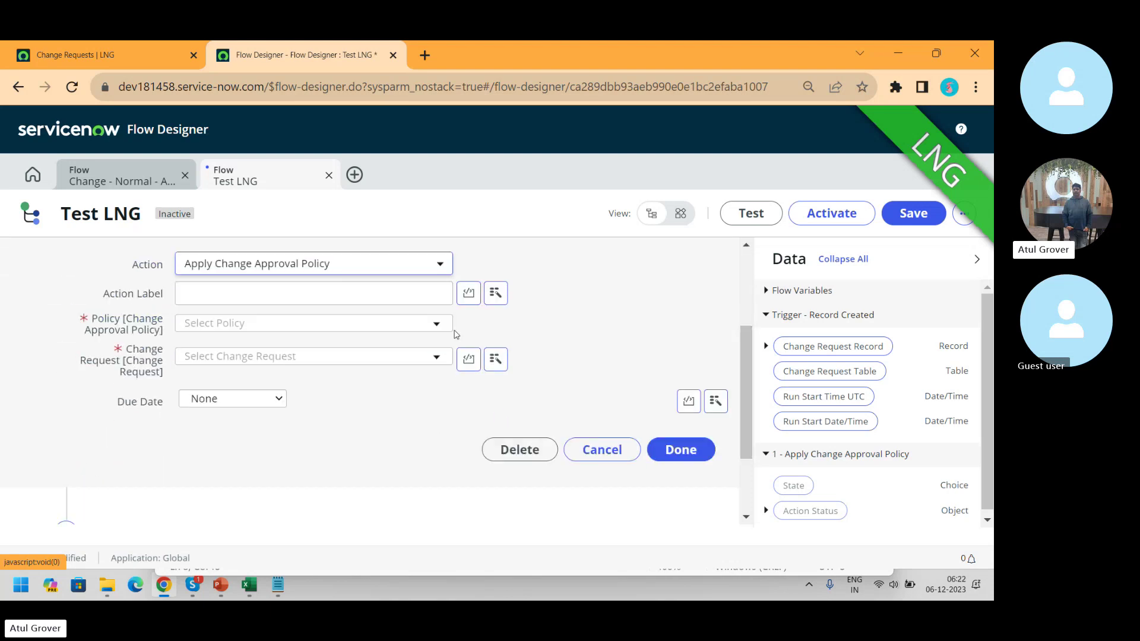
left_click(436, 324)
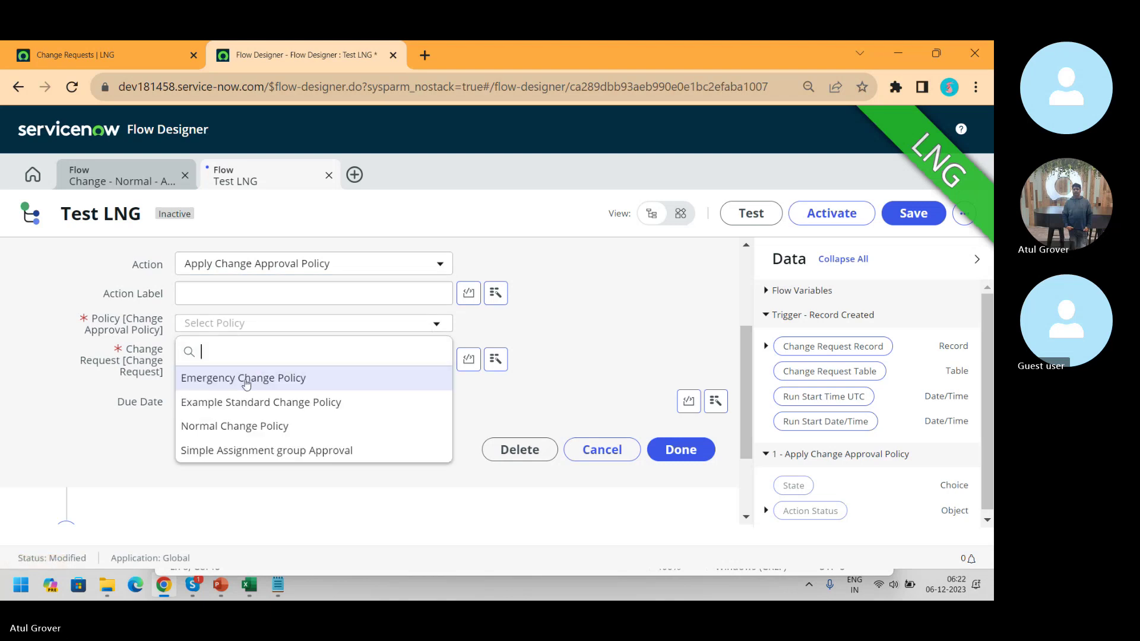
left_click(235, 427)
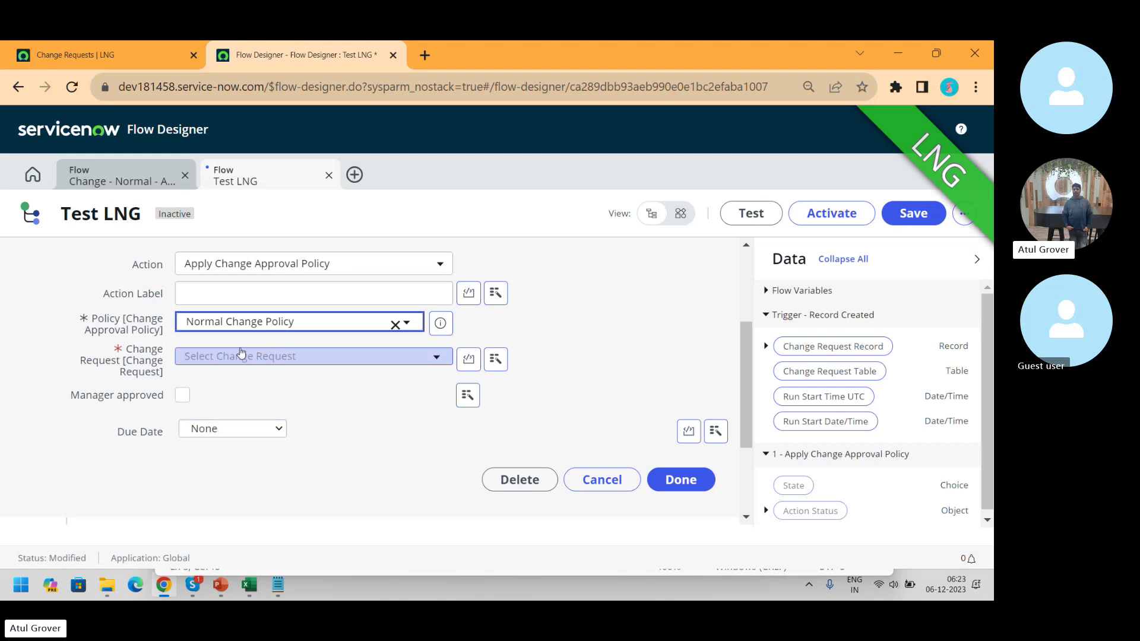
left_click(433, 359)
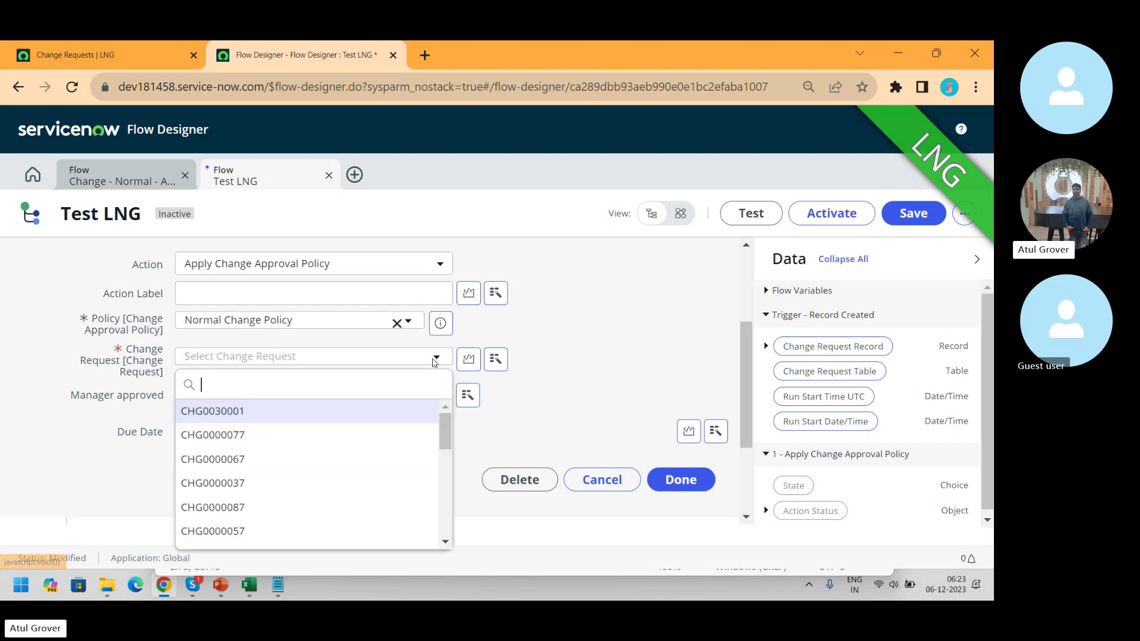
left_click(495, 360)
left_click(496, 367)
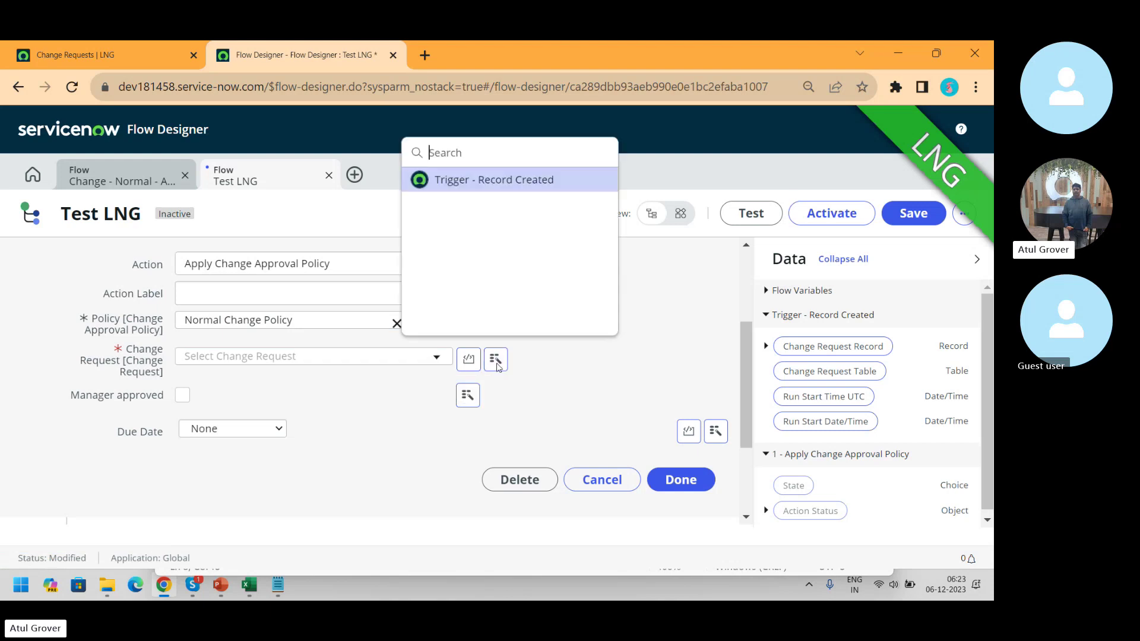
left_click(520, 183)
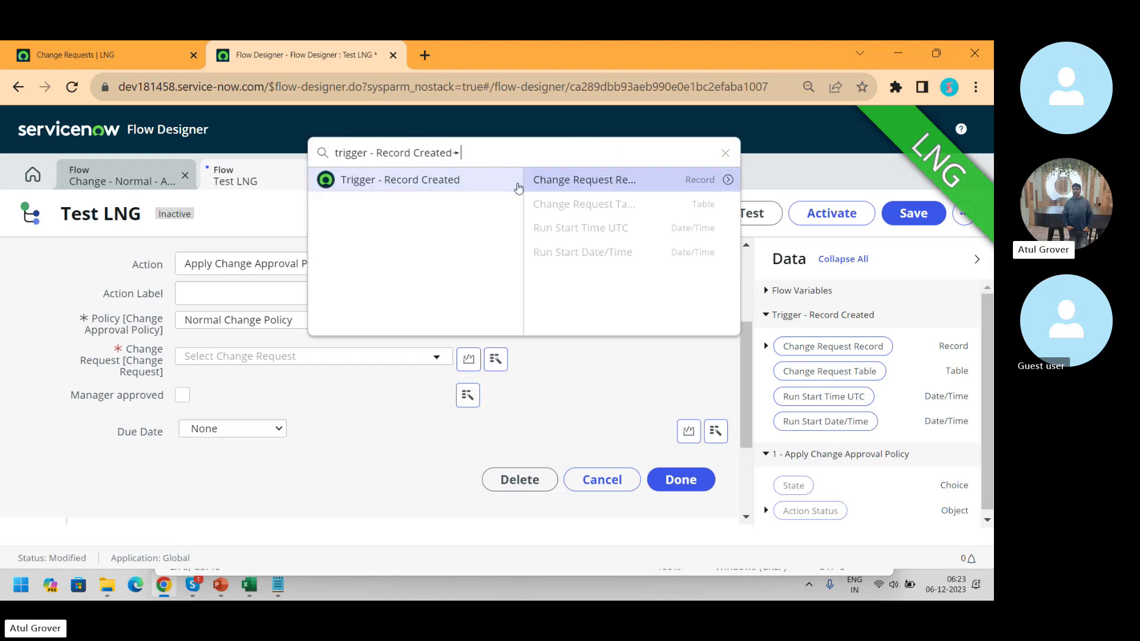
left_click(568, 185)
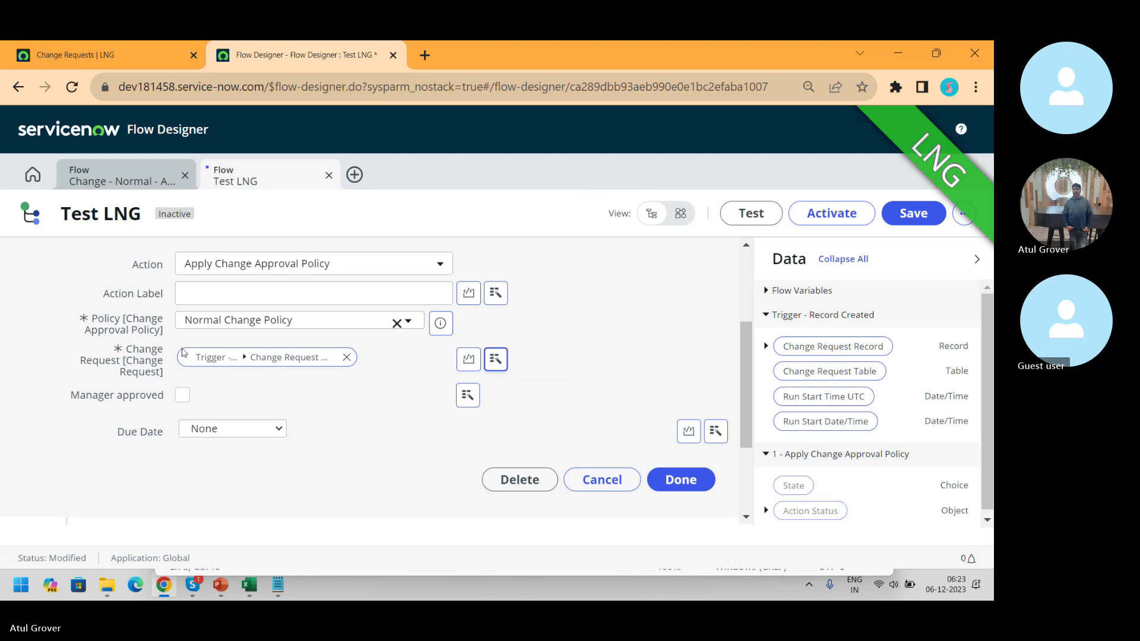
left_click(182, 396)
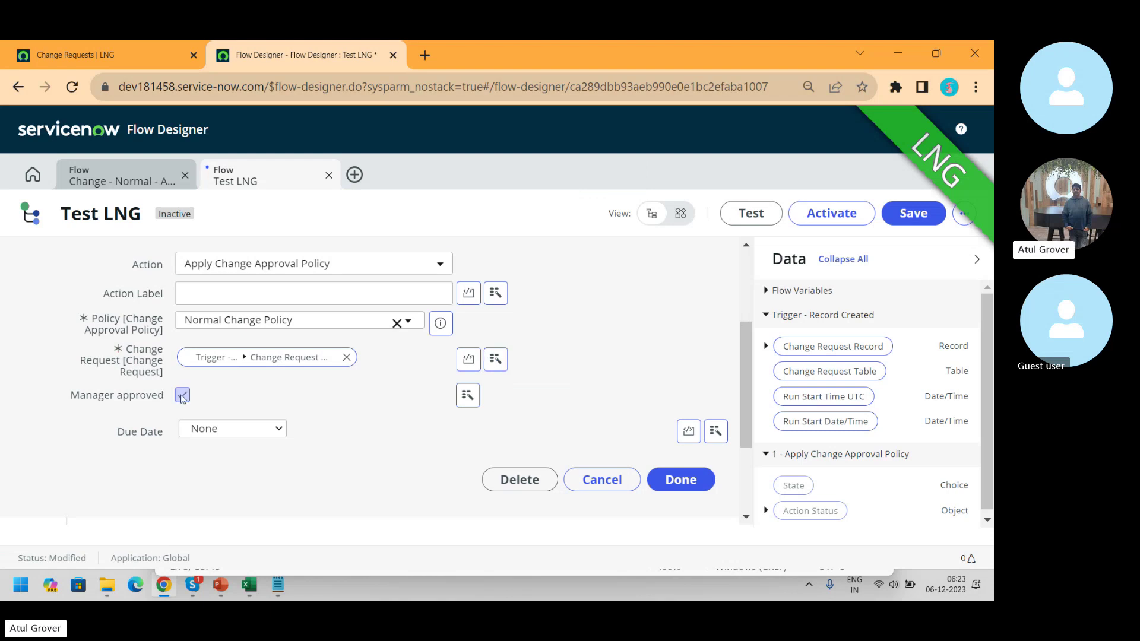
left_click(182, 396)
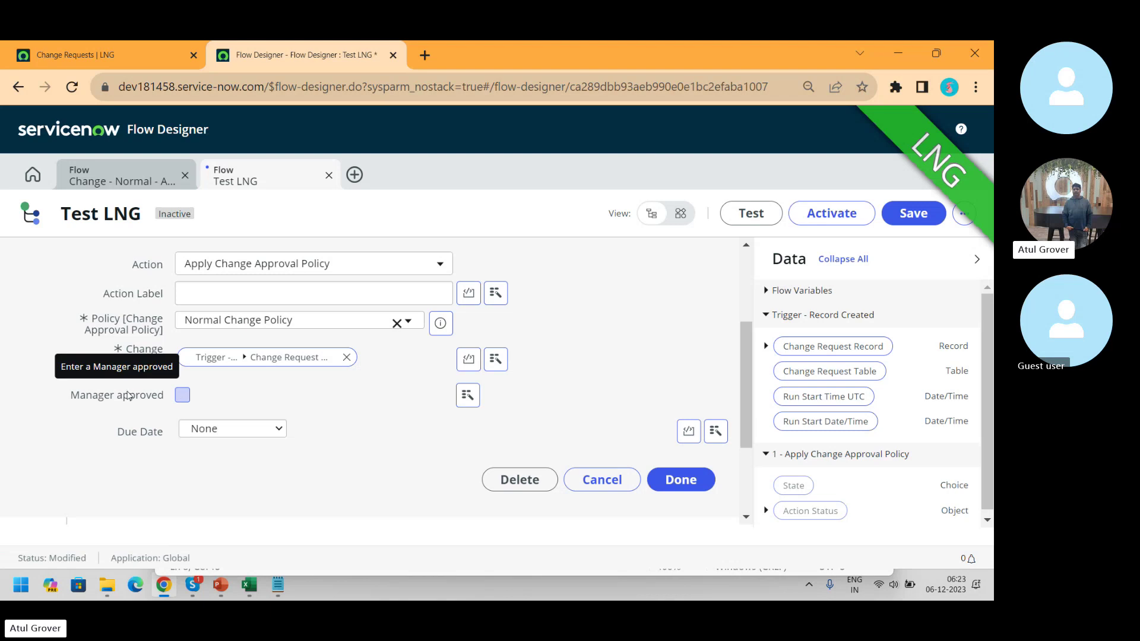
left_click(683, 489)
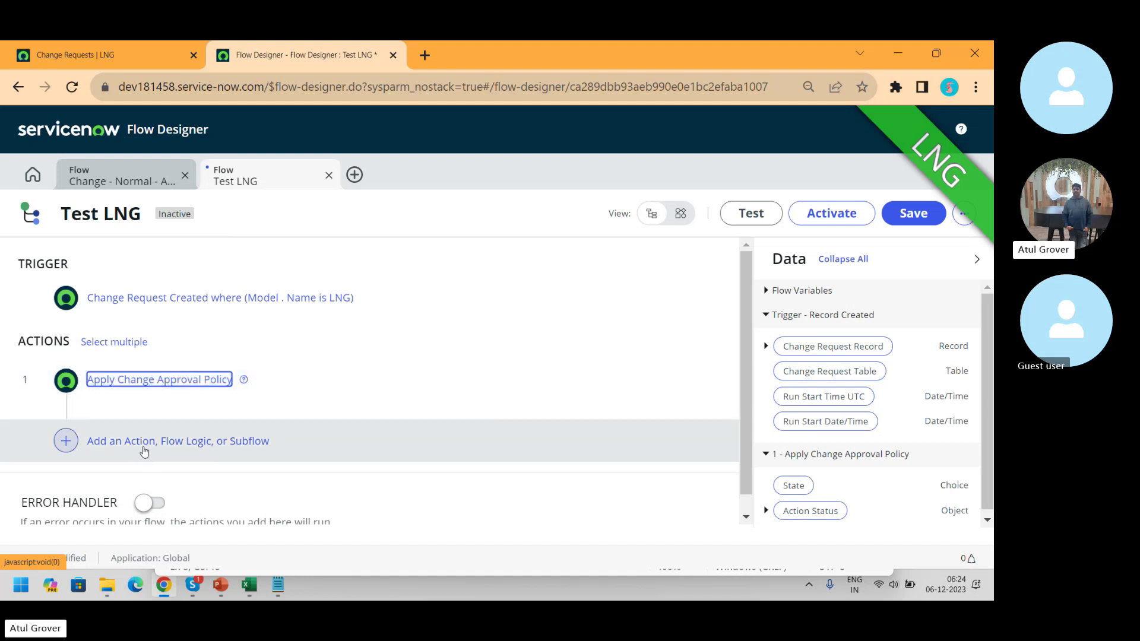
- Search actions for 'ITSM' and add Create Change Task on Change Request
left_click(144, 450)
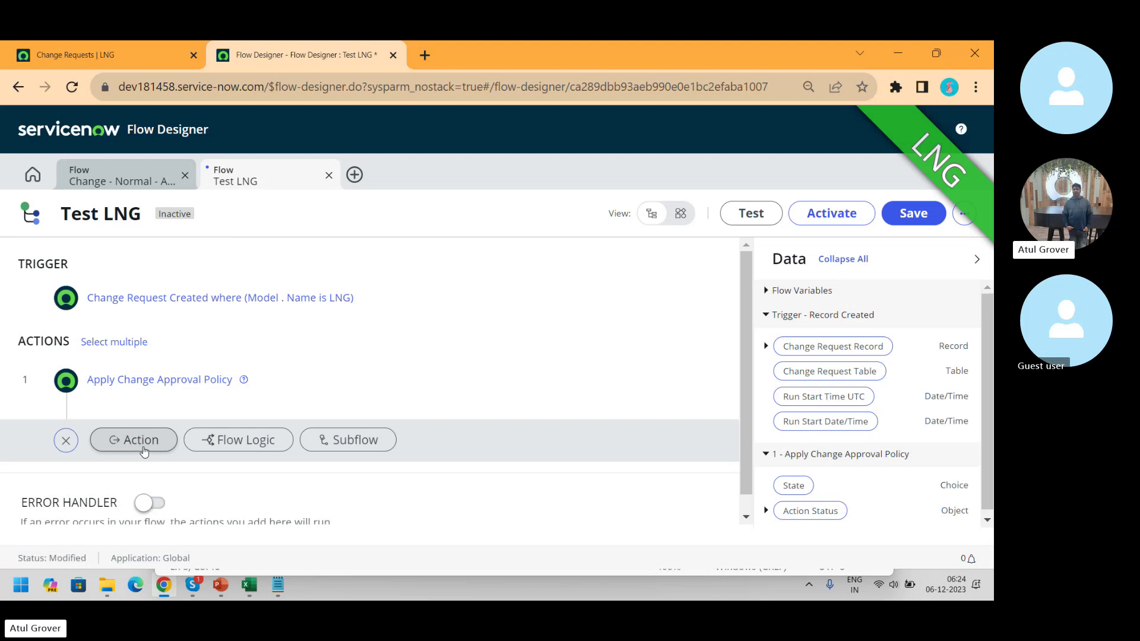
left_click(142, 442)
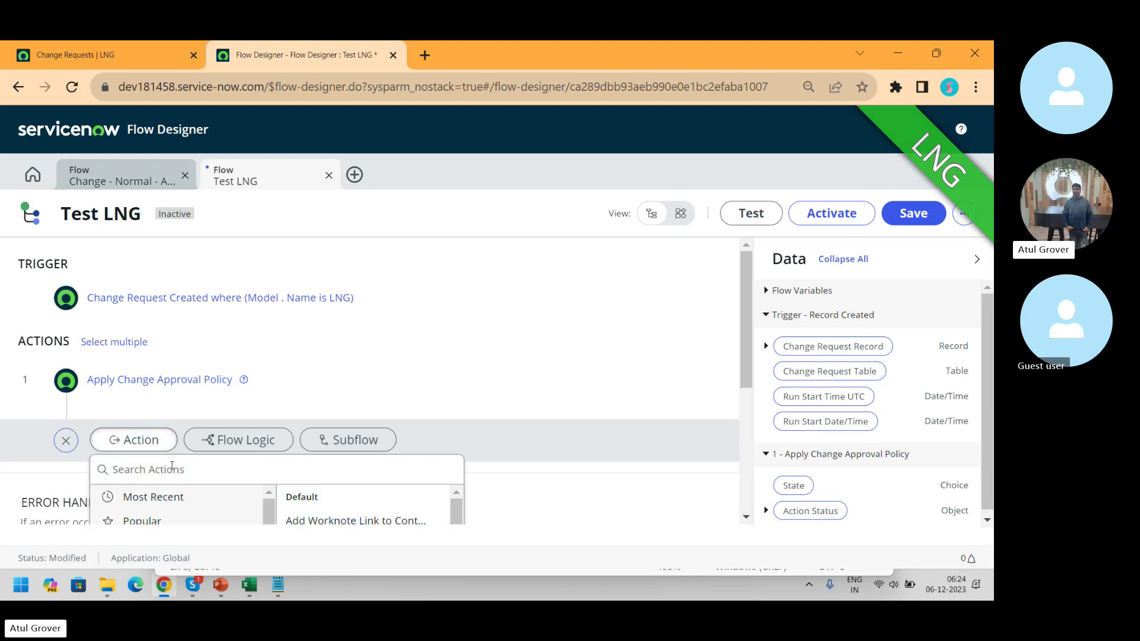
type("ITSM")
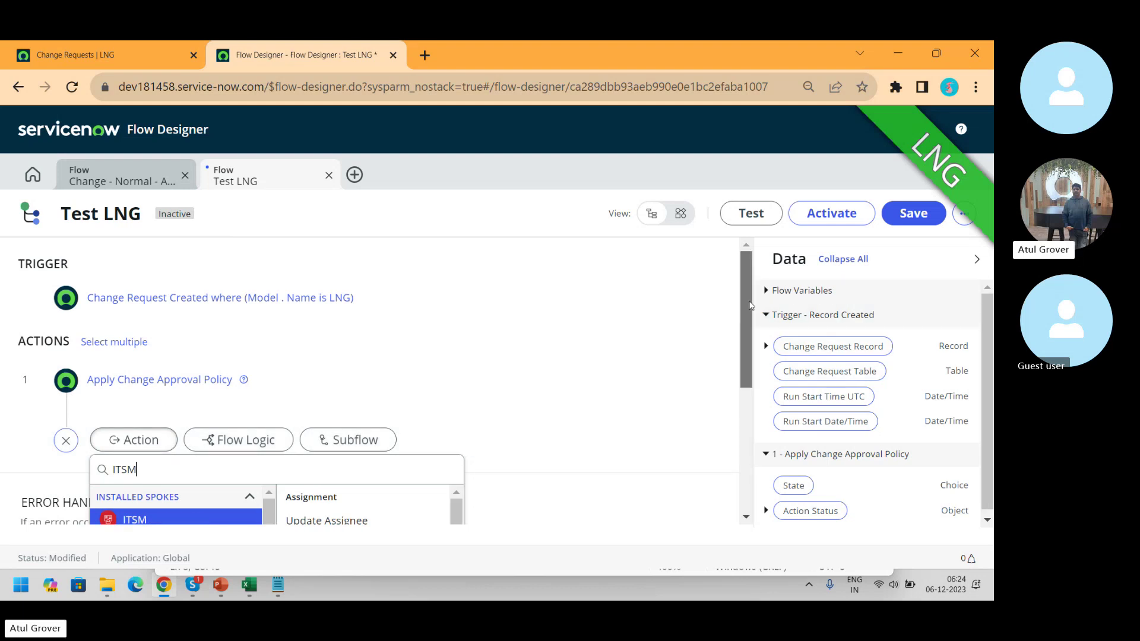
scroll(751, 333, "down", 1)
scroll(751, 333, "down", 3)
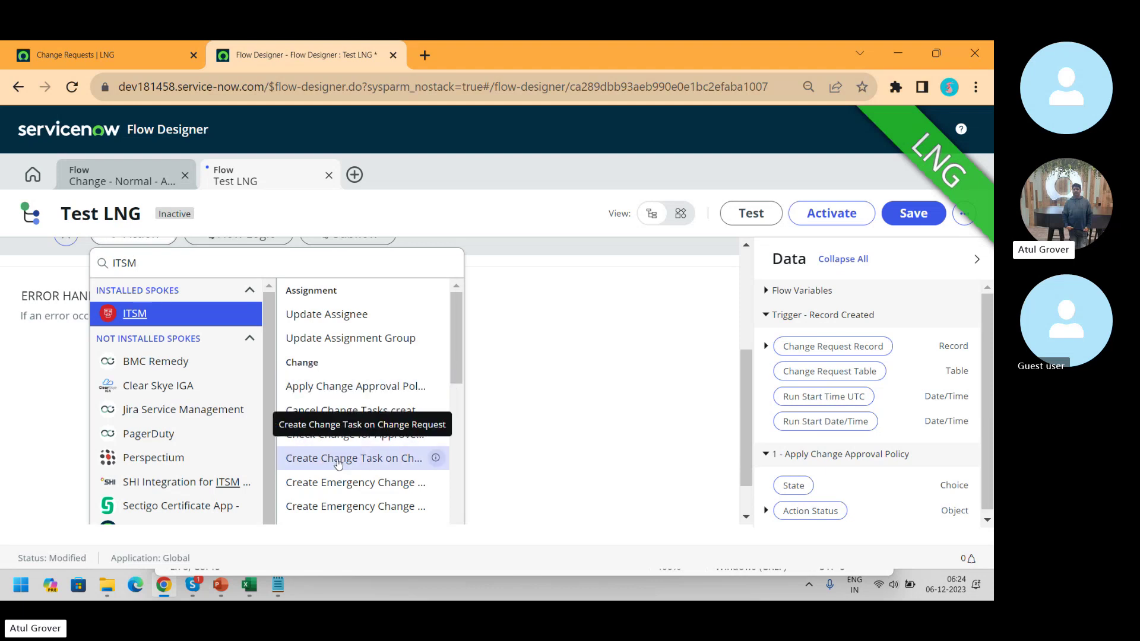
left_click(339, 463)
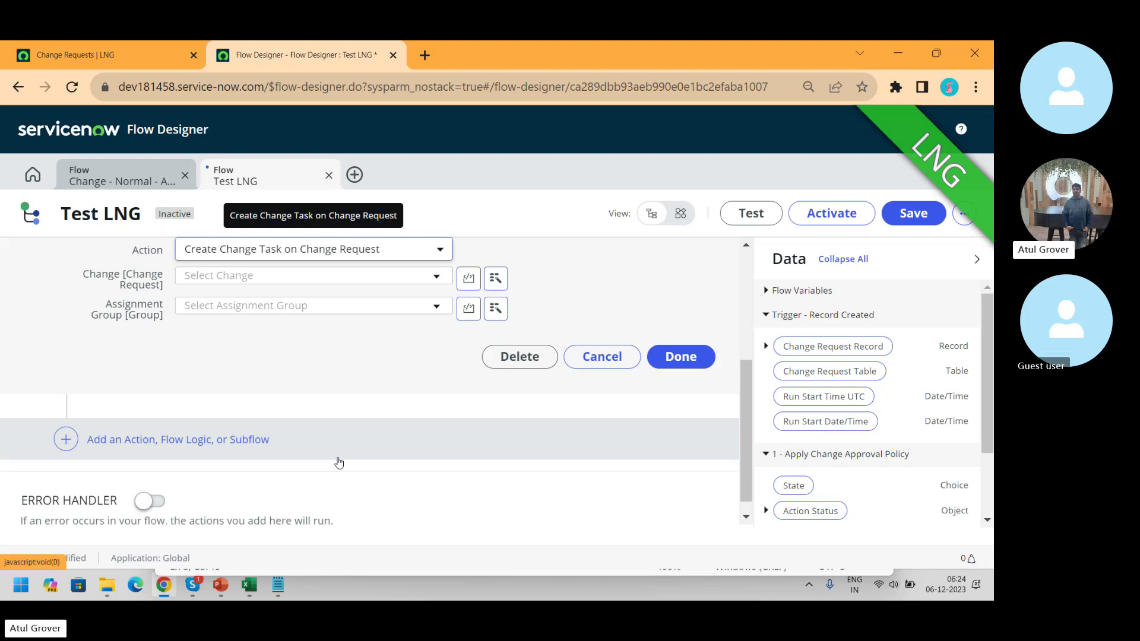
- Set the task's Change to the trigger's change request record and Assignment Group to ACME Support
left_click(497, 280)
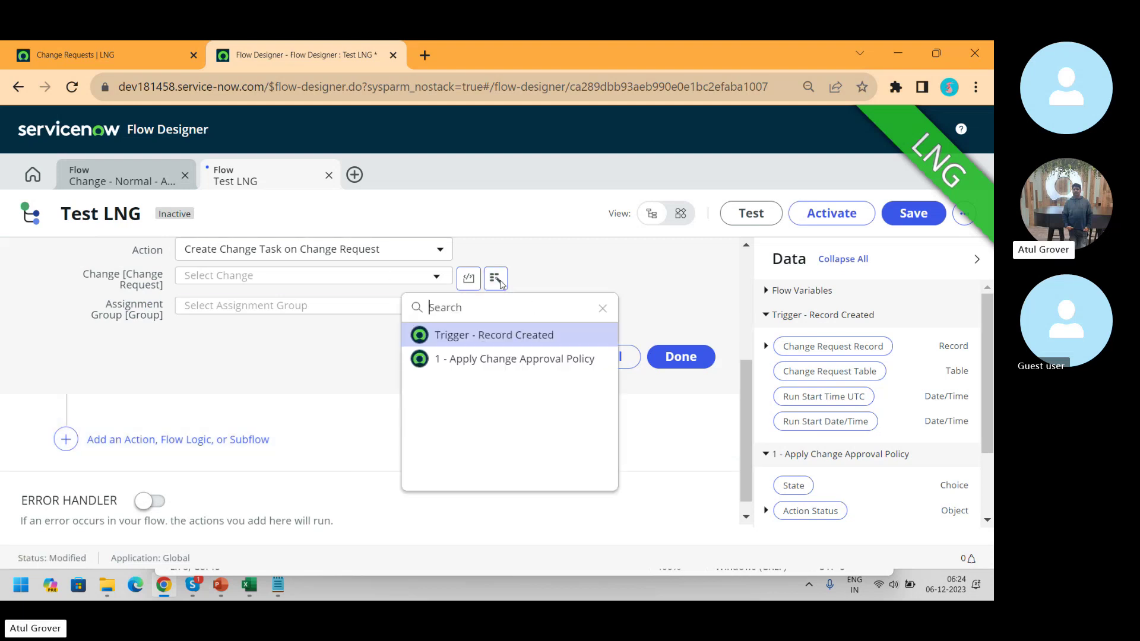
left_click(498, 336)
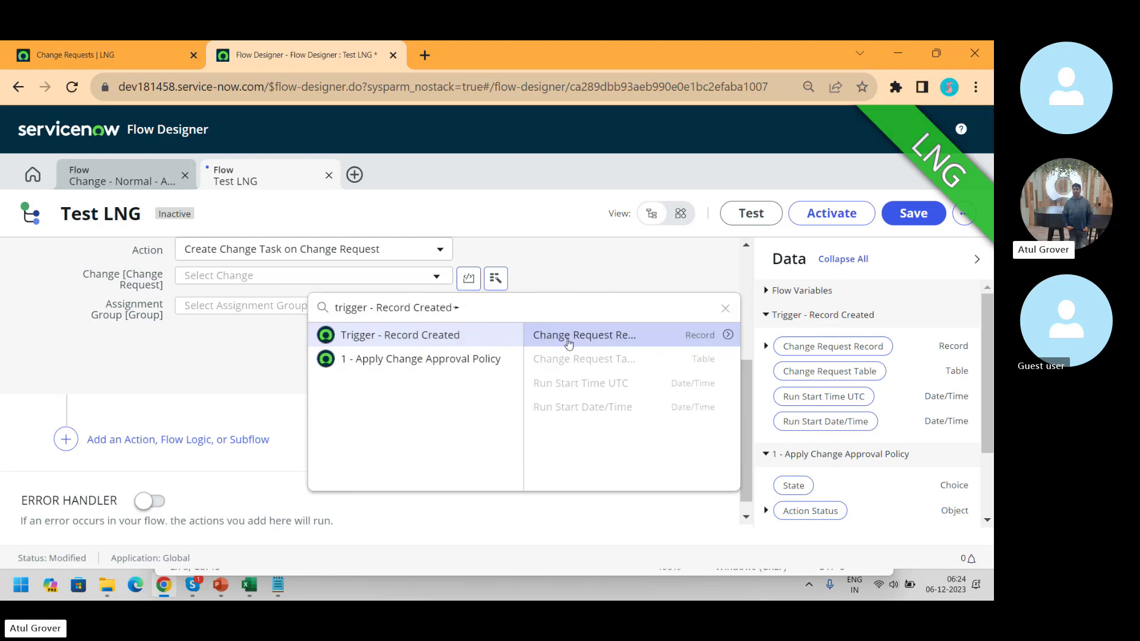
left_click(568, 343)
left_click(433, 313)
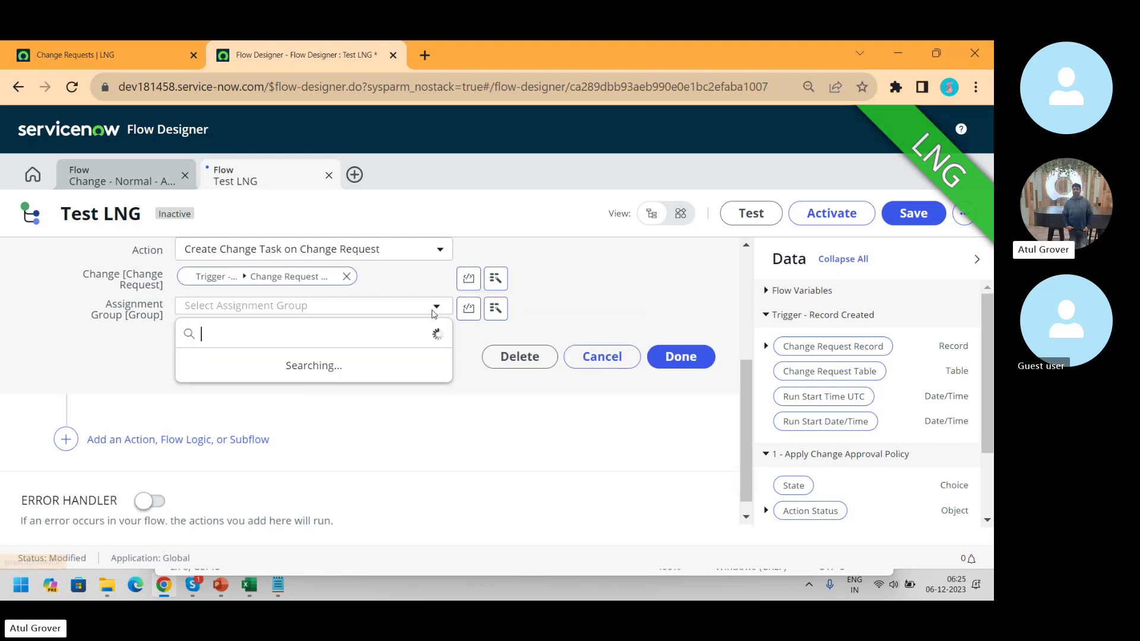
left_click(262, 387)
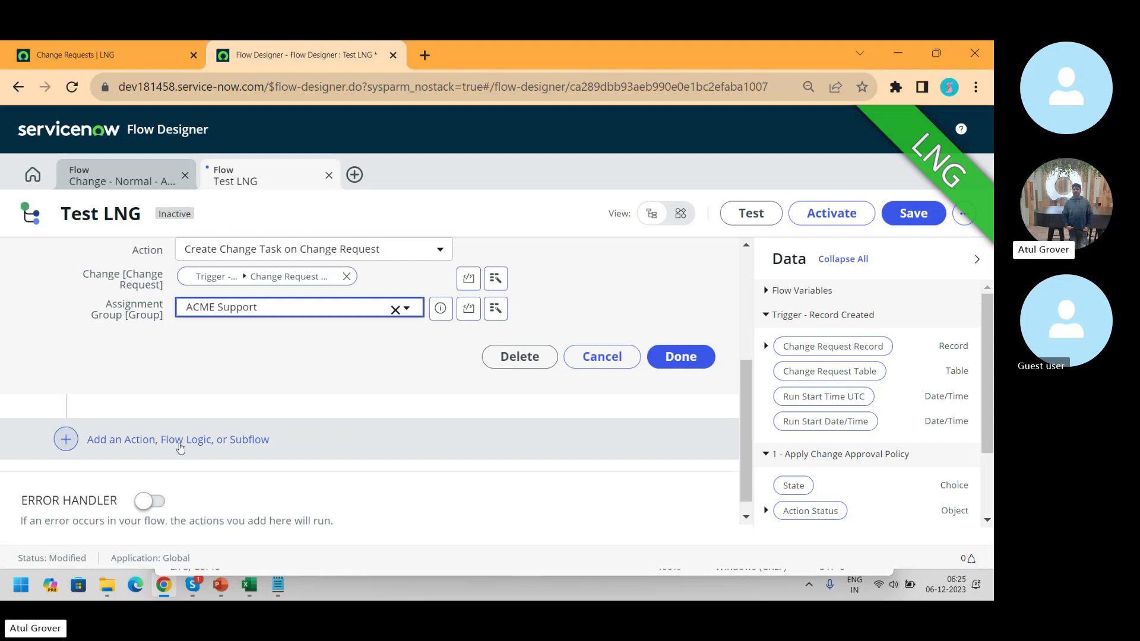
left_click(180, 446)
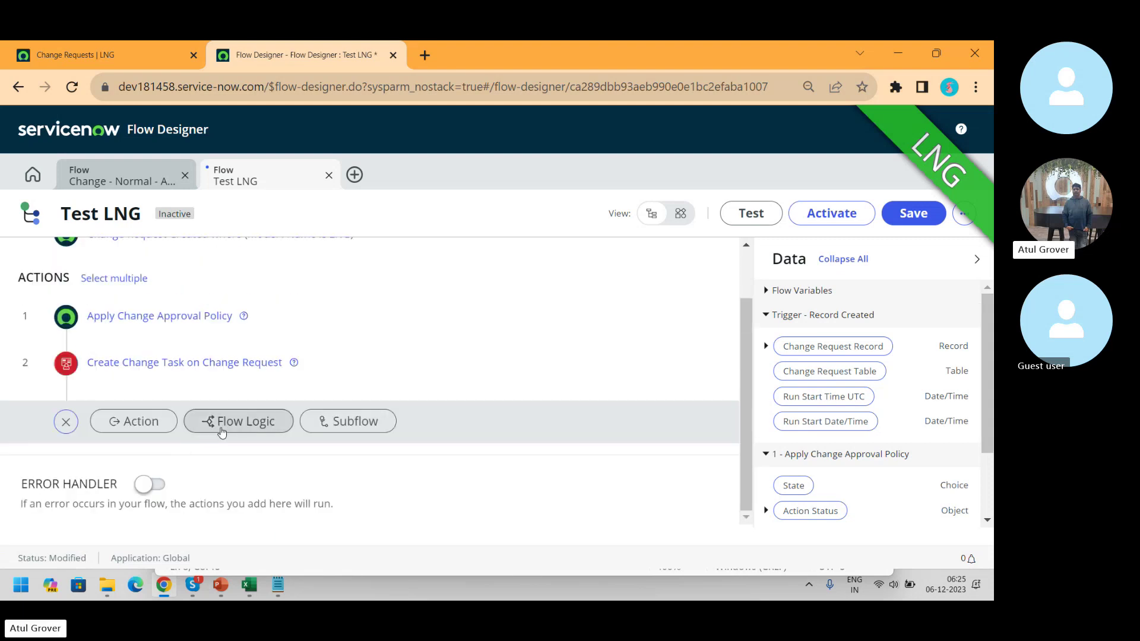
- Look through the Flow Logic options, then bring up the list of available subflows
left_click(222, 431)
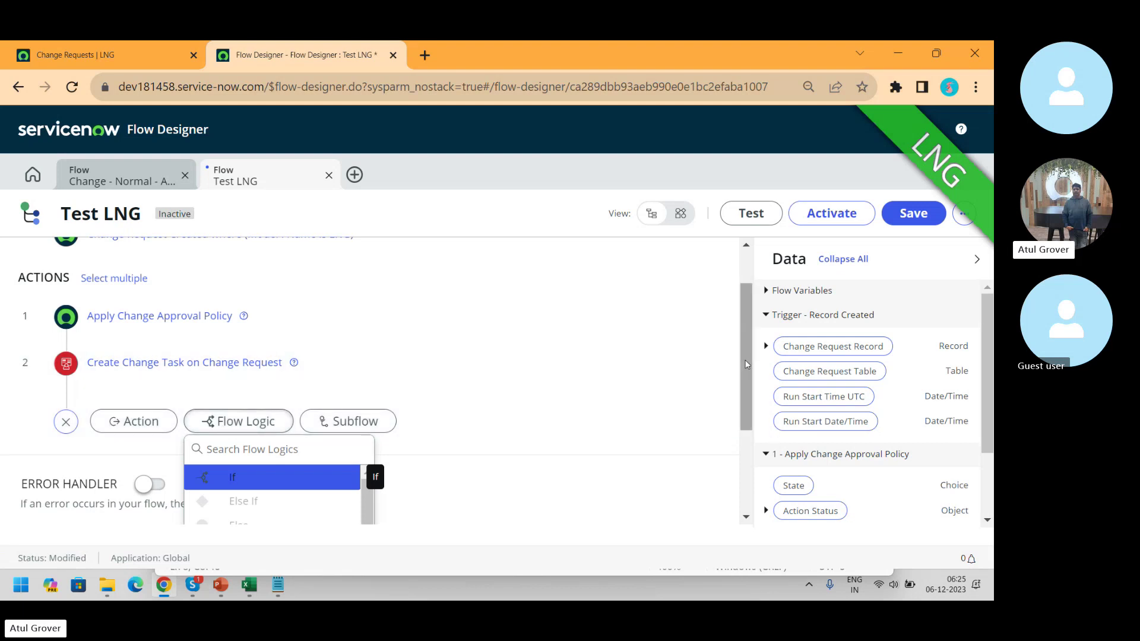
scroll(387, 330, "down", 3)
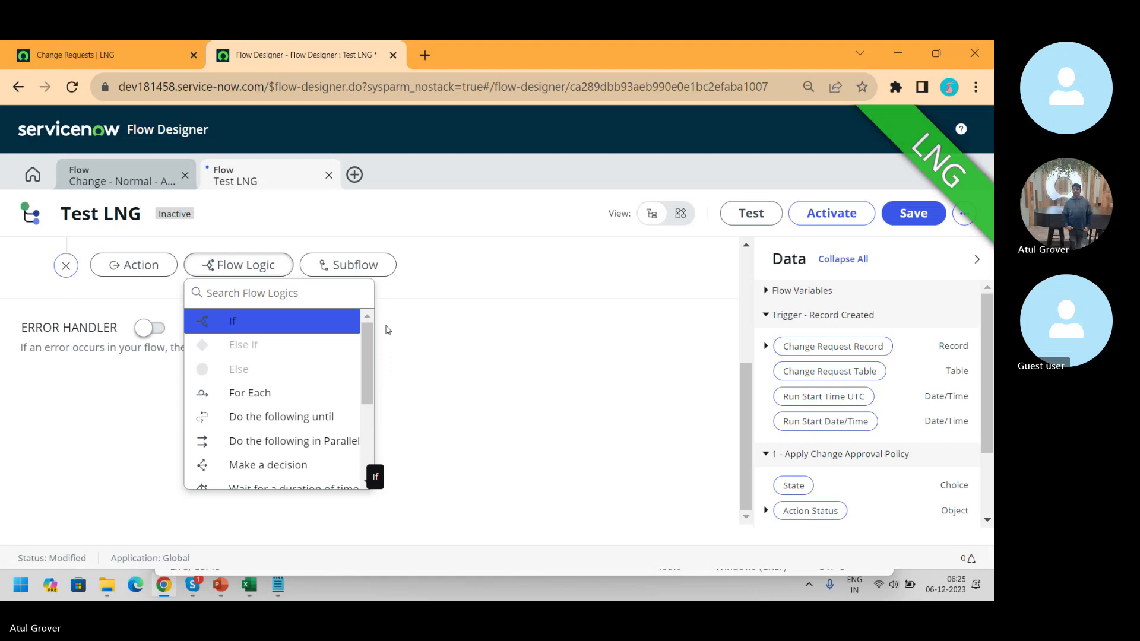
left_click(364, 264)
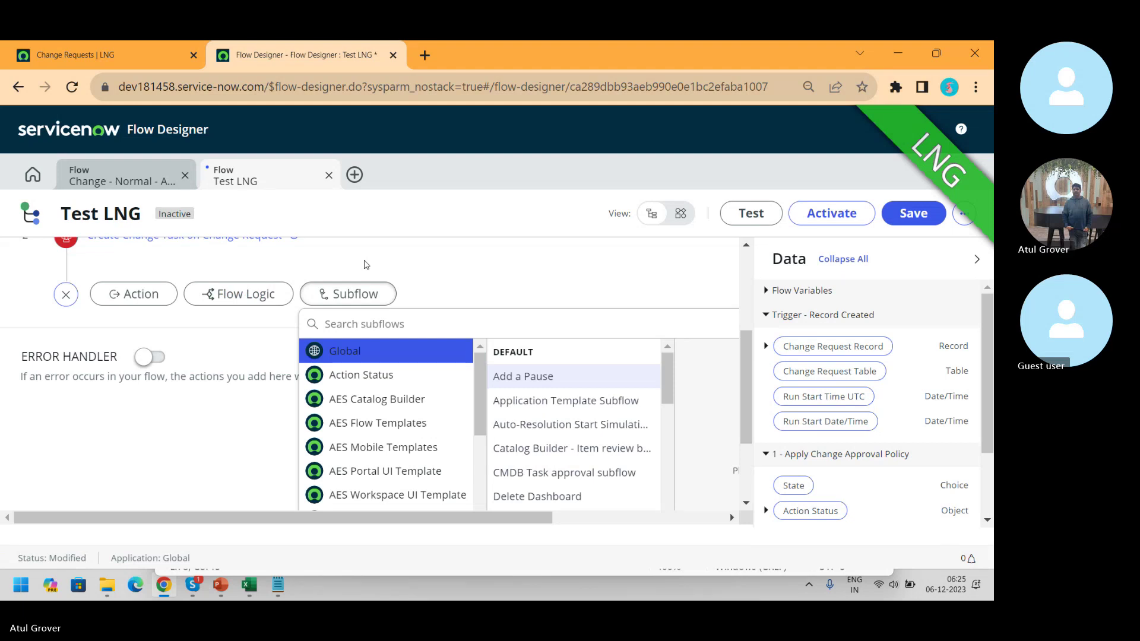
key("alt+Tab")
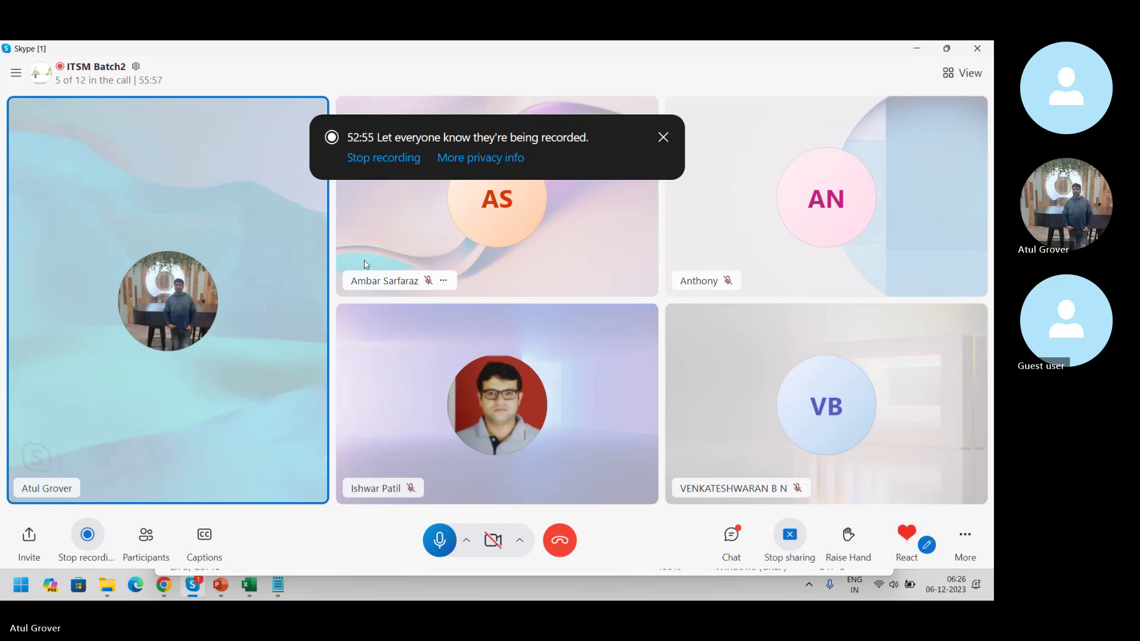
key("alt+Tab")
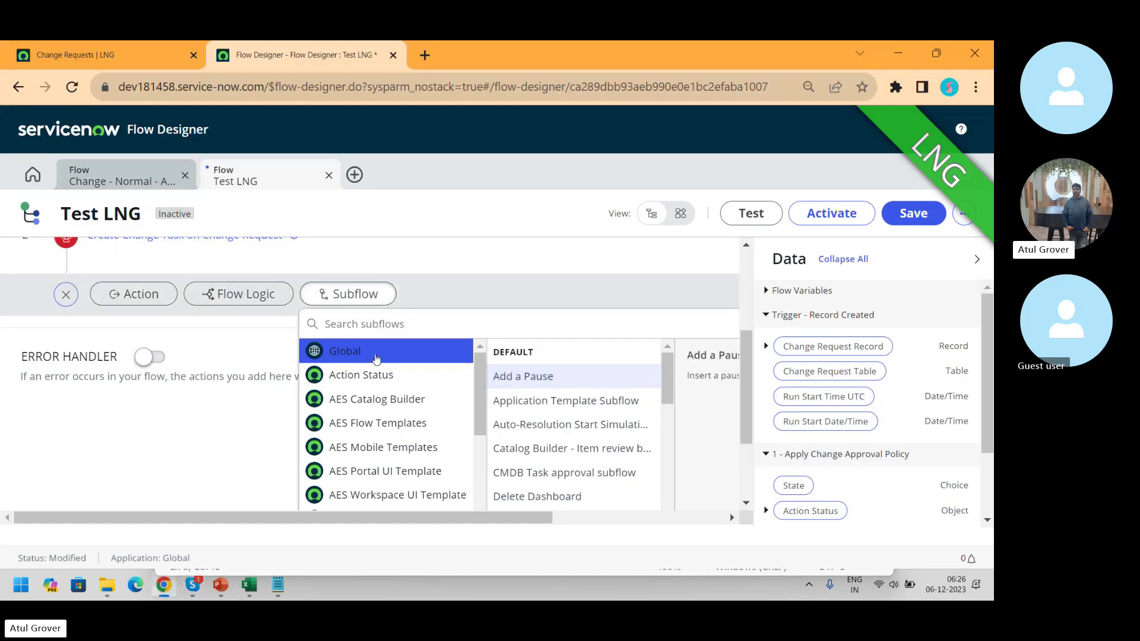
- Search subflows for 'change', add Change - Implementation tasks, and return to the Change - Normal - Assess flow
left_click(374, 330)
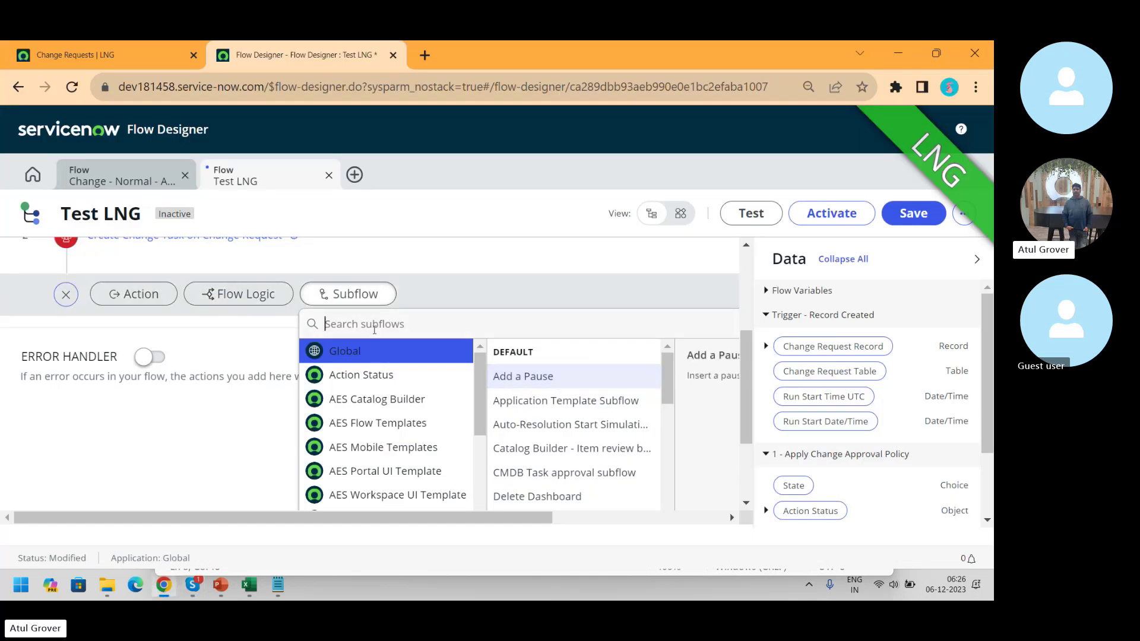
type("change")
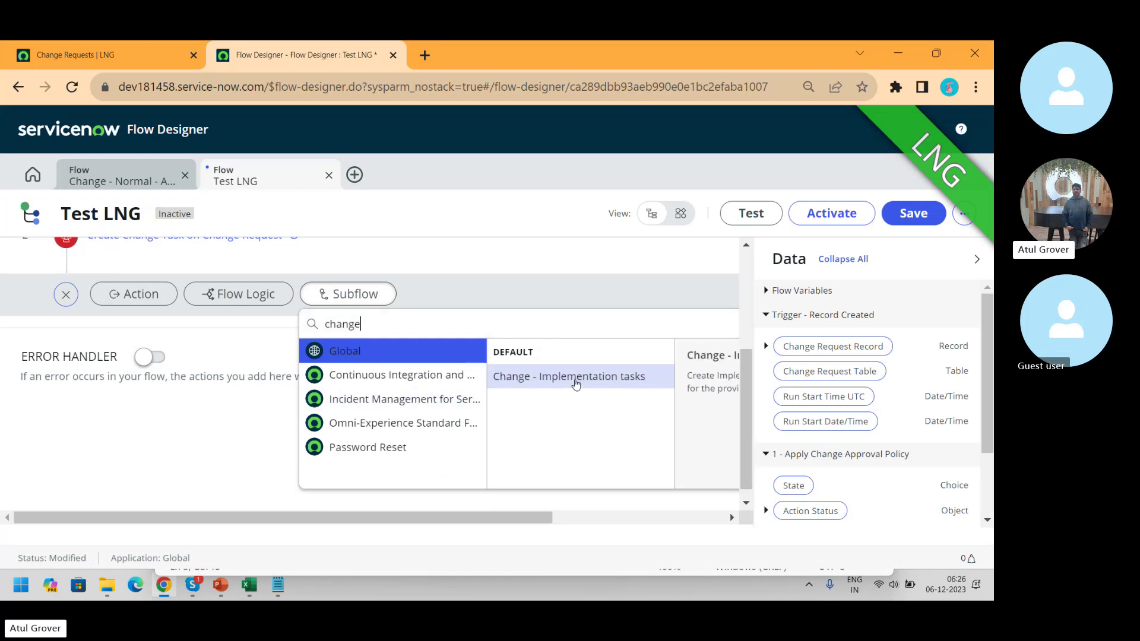
left_click(575, 384)
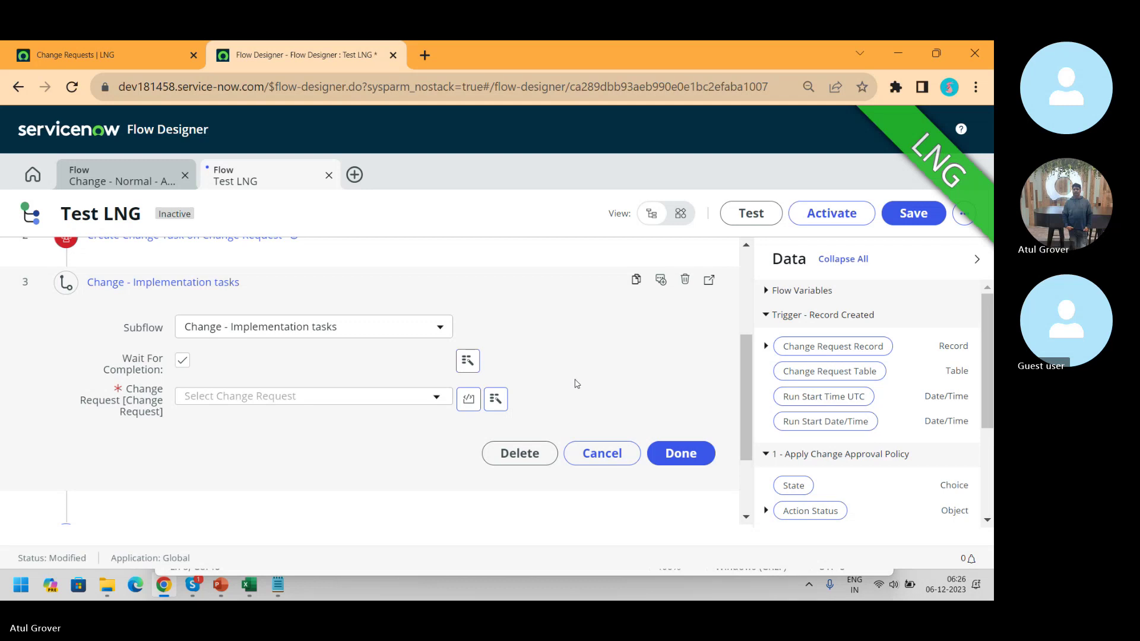
left_click(138, 181)
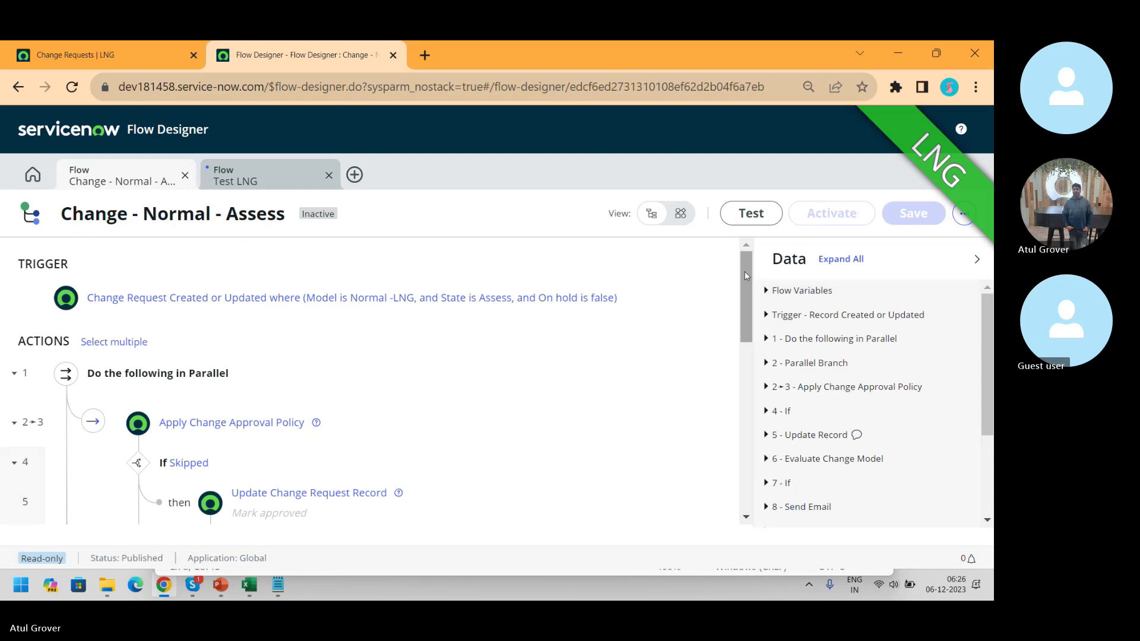
- Expand Evaluate Change Model's details and scroll the Assess flow down to step 14 End Flow
left_click_drag(744, 271, 743, 330)
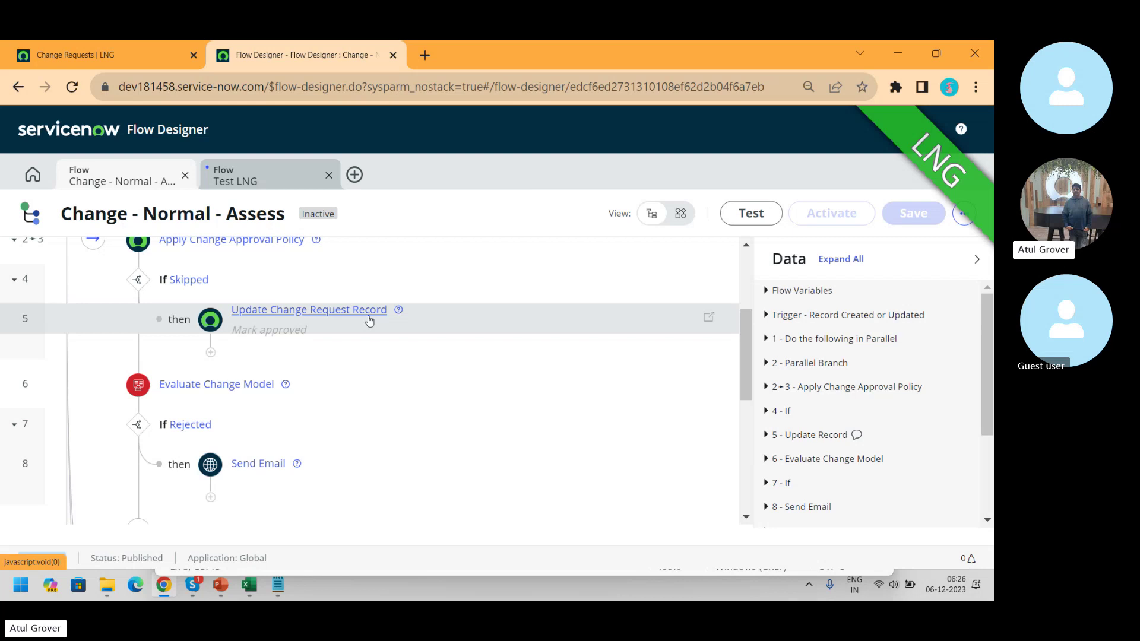
left_click(233, 386)
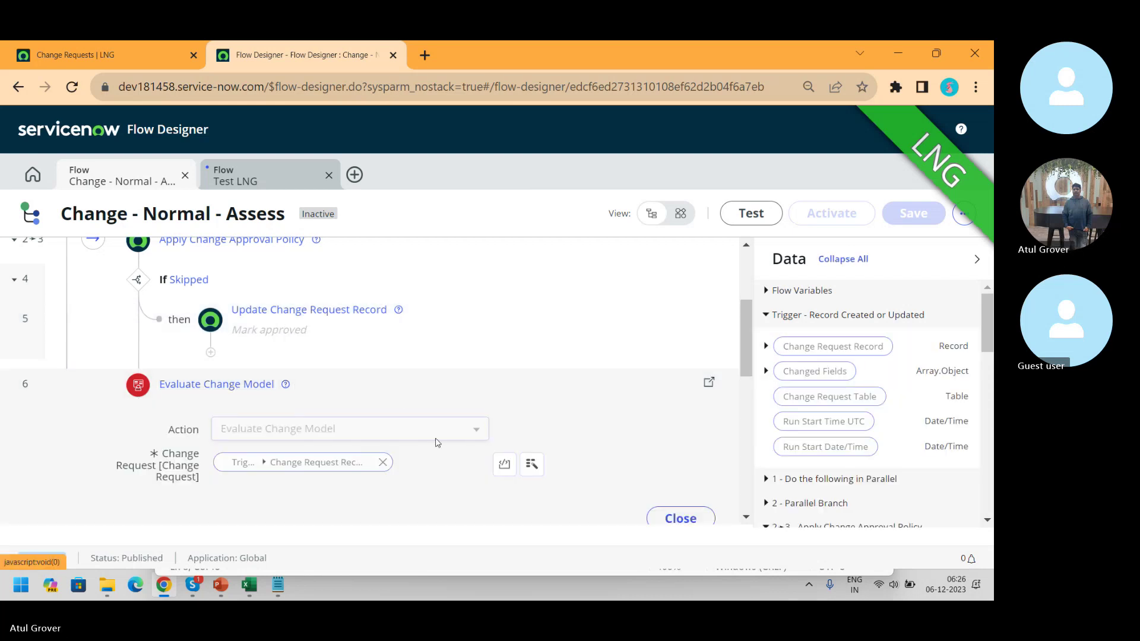
left_click_drag(744, 318, 747, 379)
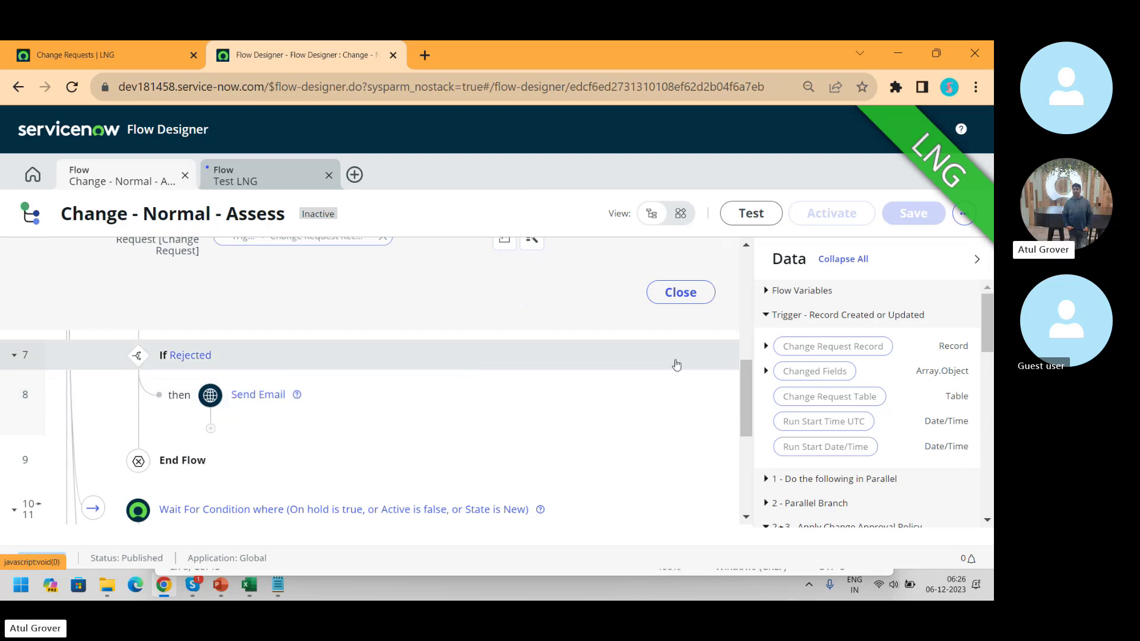
scroll(744, 416, "down", 2)
left_click_drag(745, 416, 742, 445)
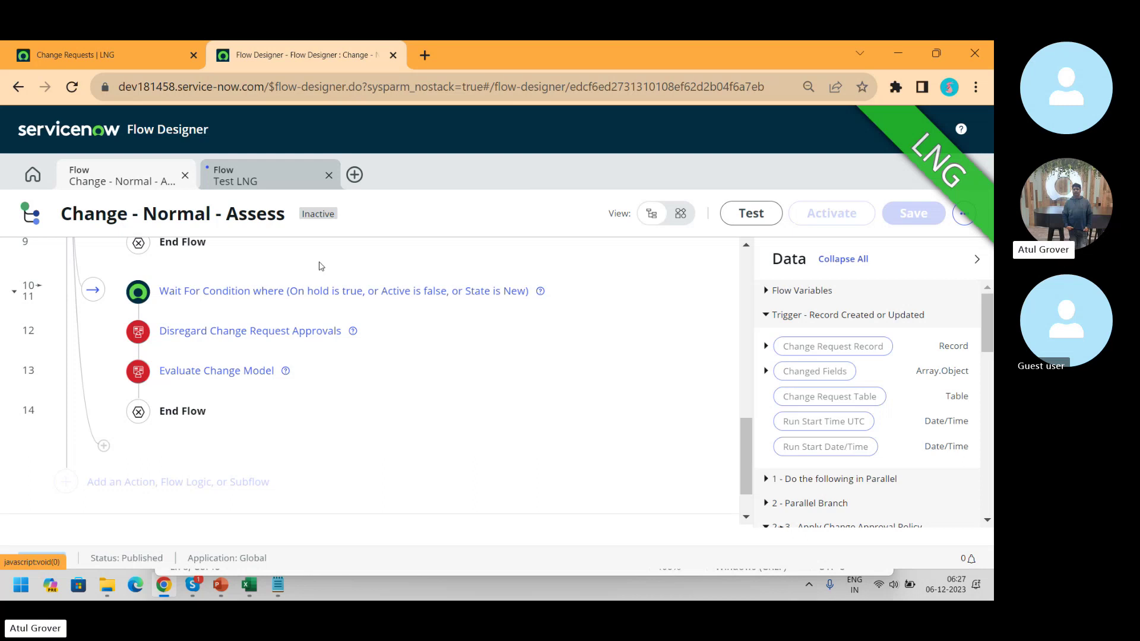
- Filter the Flow Designer list by name '*change' and open Change - Normal - Authorize
left_click(32, 174)
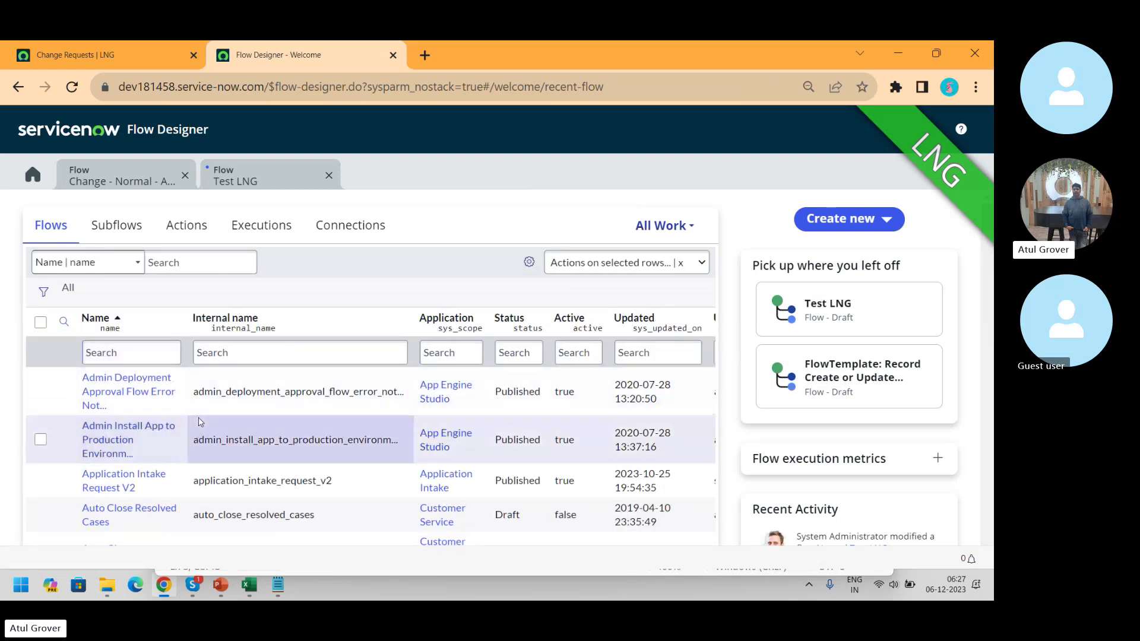
left_click(128, 354)
type("*change")
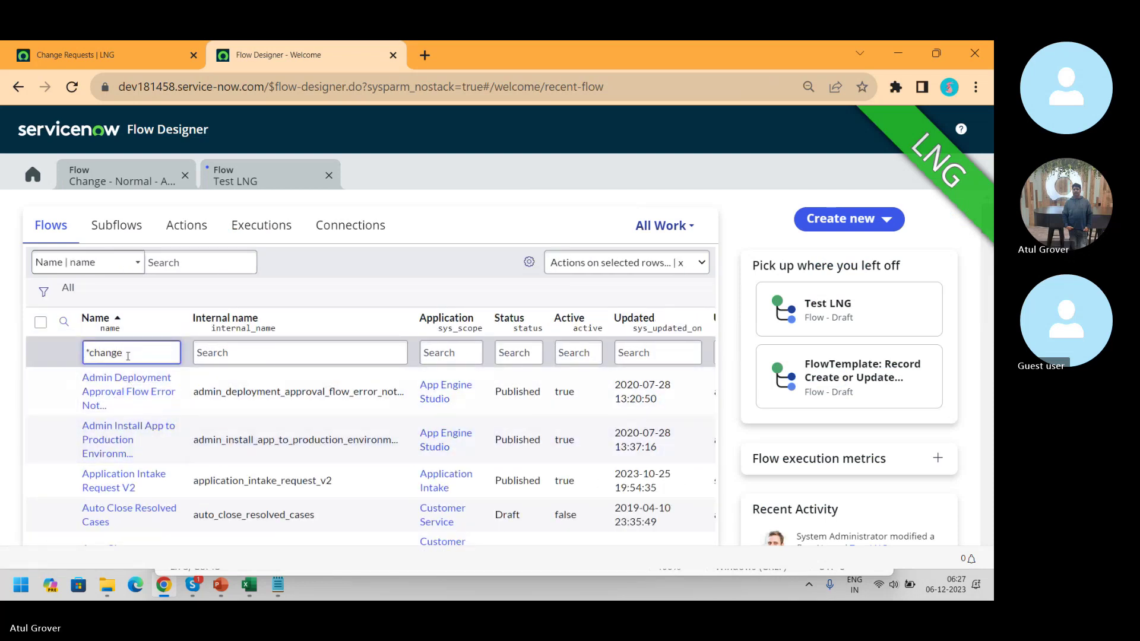
key("Return")
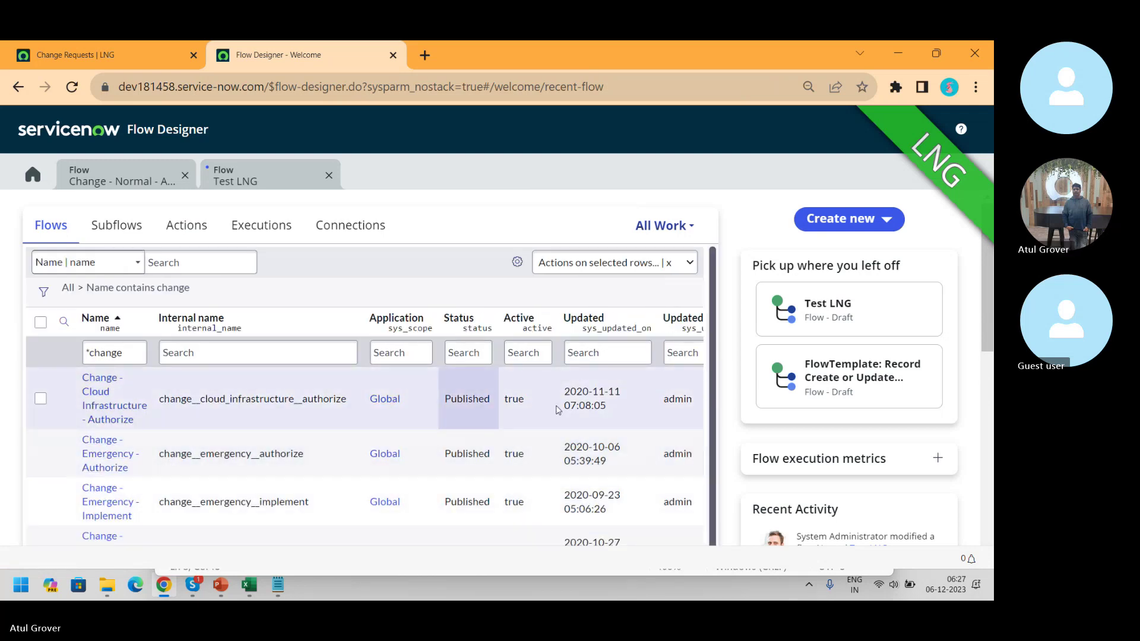
scroll(716, 367, "down", 1)
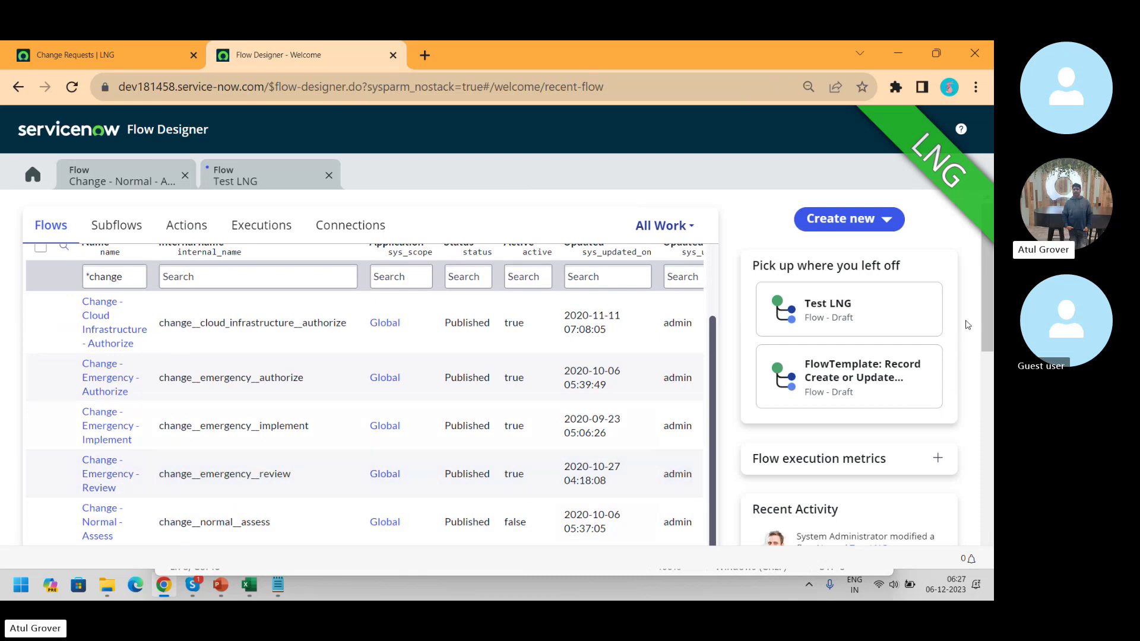
left_click_drag(989, 315, 991, 398)
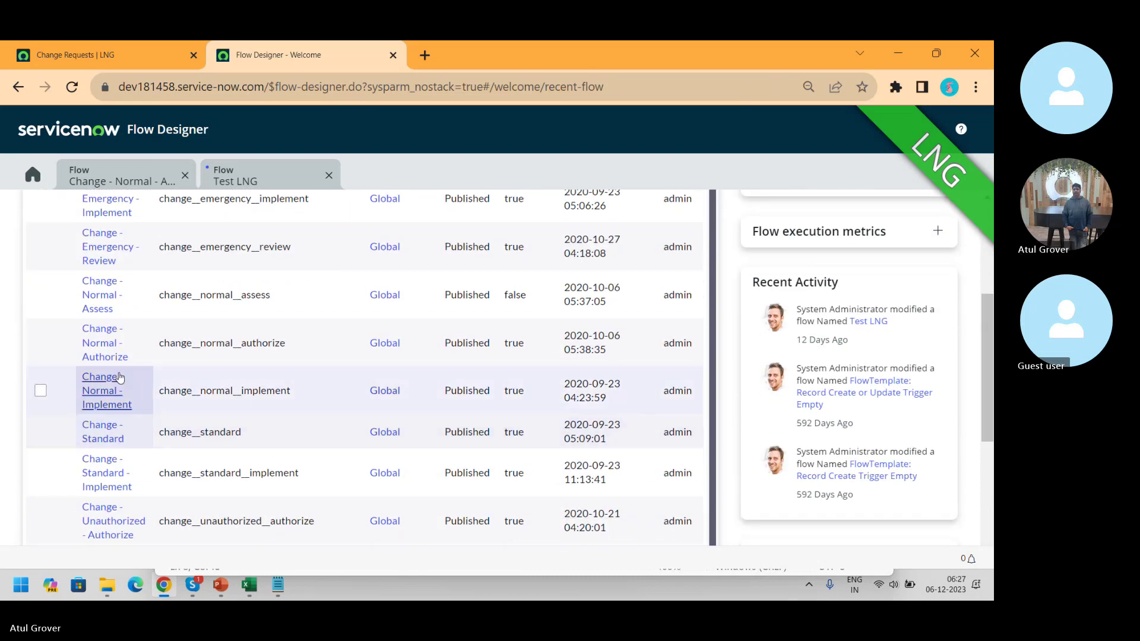
left_click(110, 356)
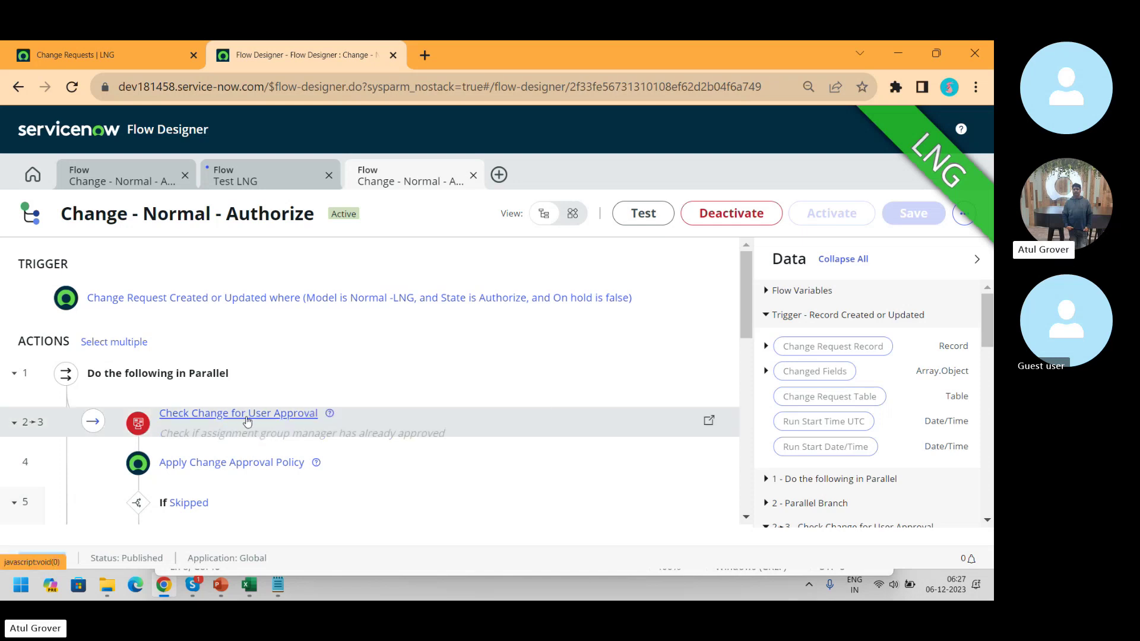
- Expand the Authorize flow's Apply Change Approval Policy step to review its Normal Change Policy settings
left_click(250, 471)
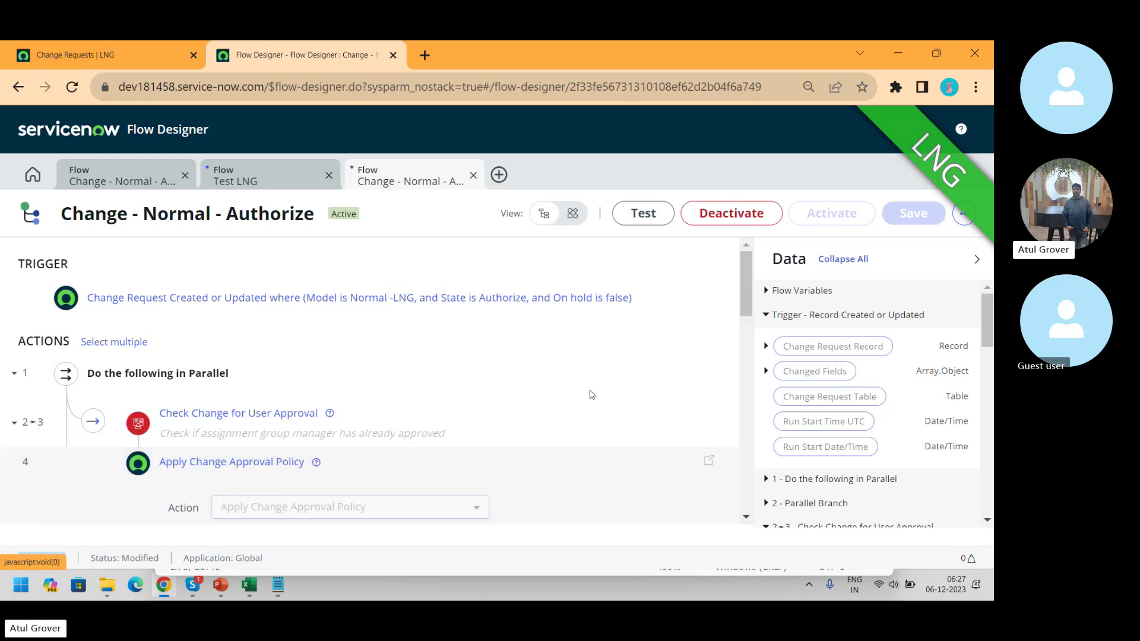
left_click_drag(749, 277, 742, 325)
scroll(742, 328, "down", 1)
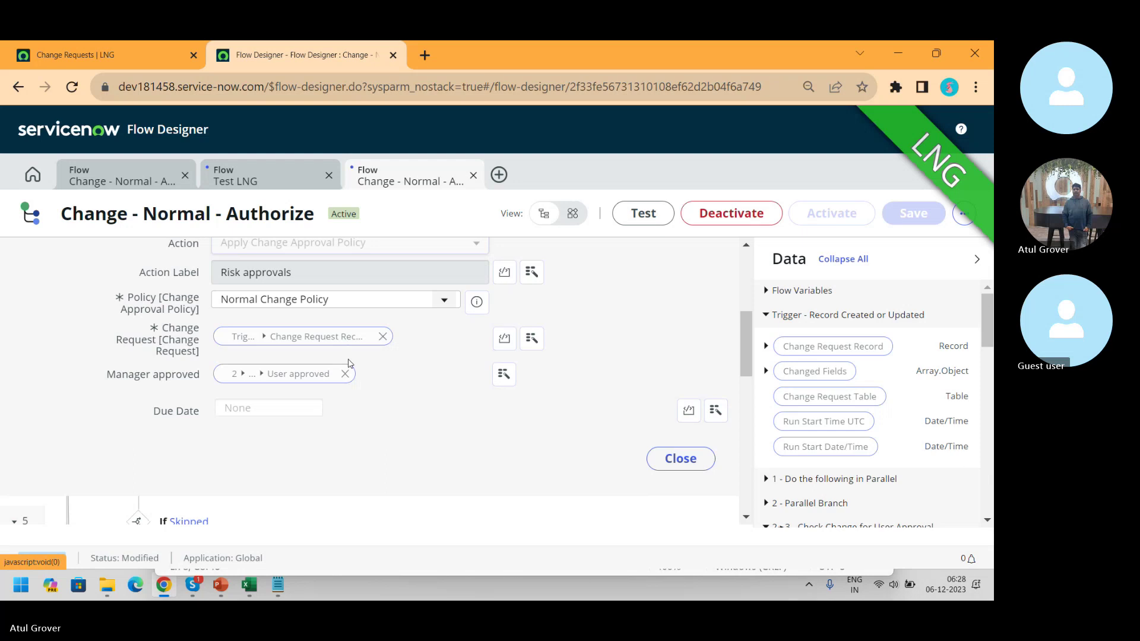
left_click(118, 54)
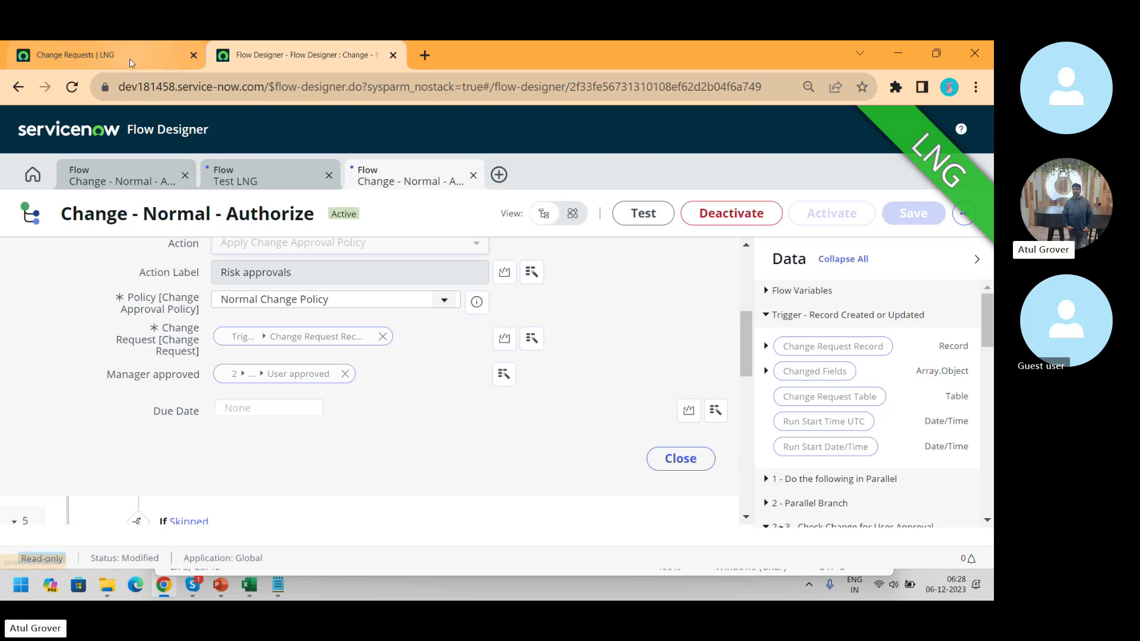
- Open the LNG ITSM Training change request and move it to Implement
left_click(87, 268)
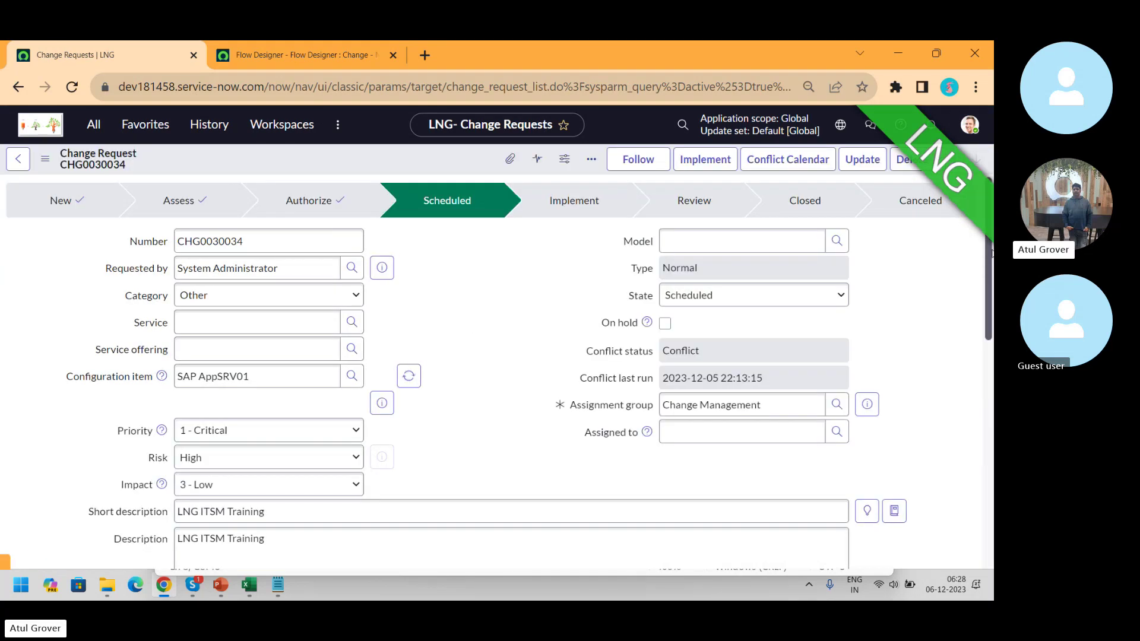
mouse_move(990, 251)
left_mouse_down()
mouse_move(987, 498)
mouse_move(988, 249)
left_mouse_up()
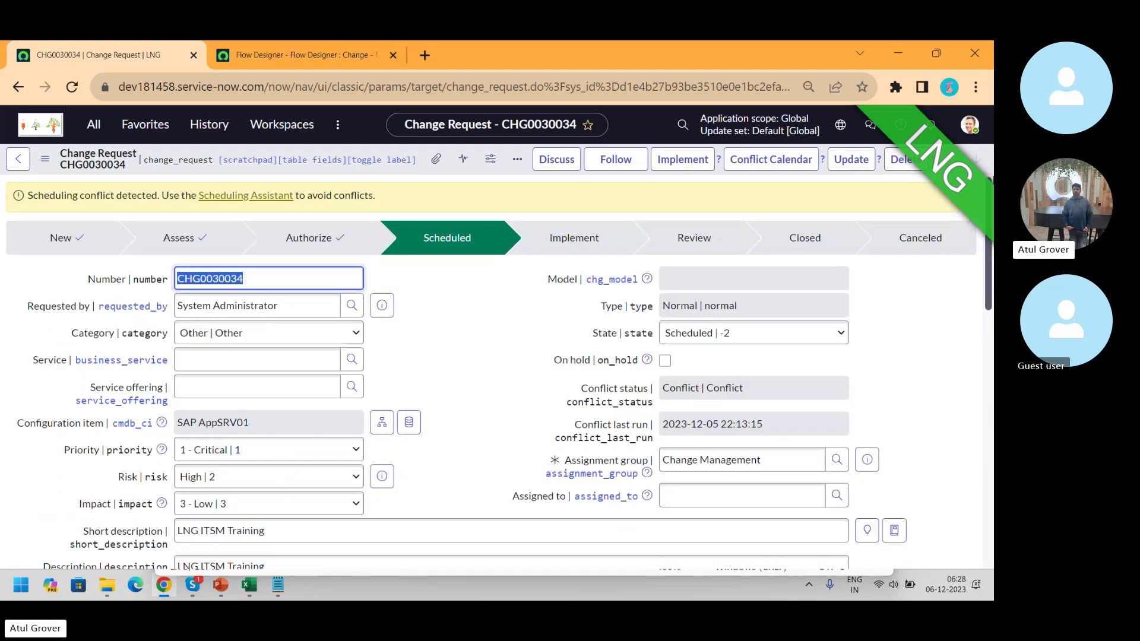
left_click(682, 165)
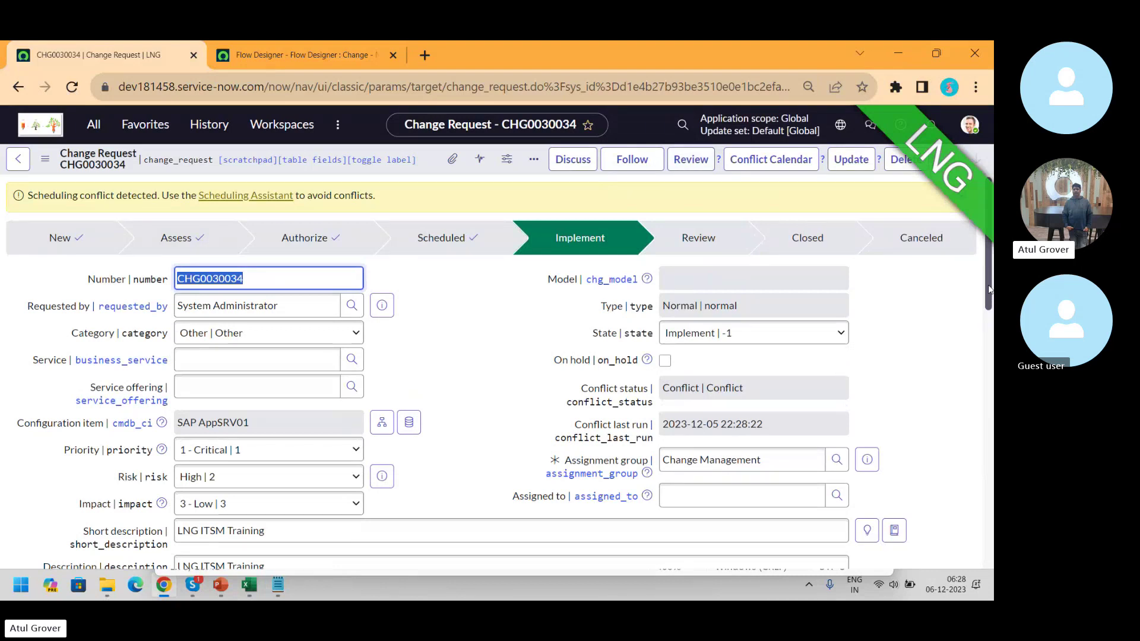
- Review the change request's two change tasks and open its Workflow Context
left_click_drag(990, 291, 988, 375)
scroll(988, 375, "down", 10)
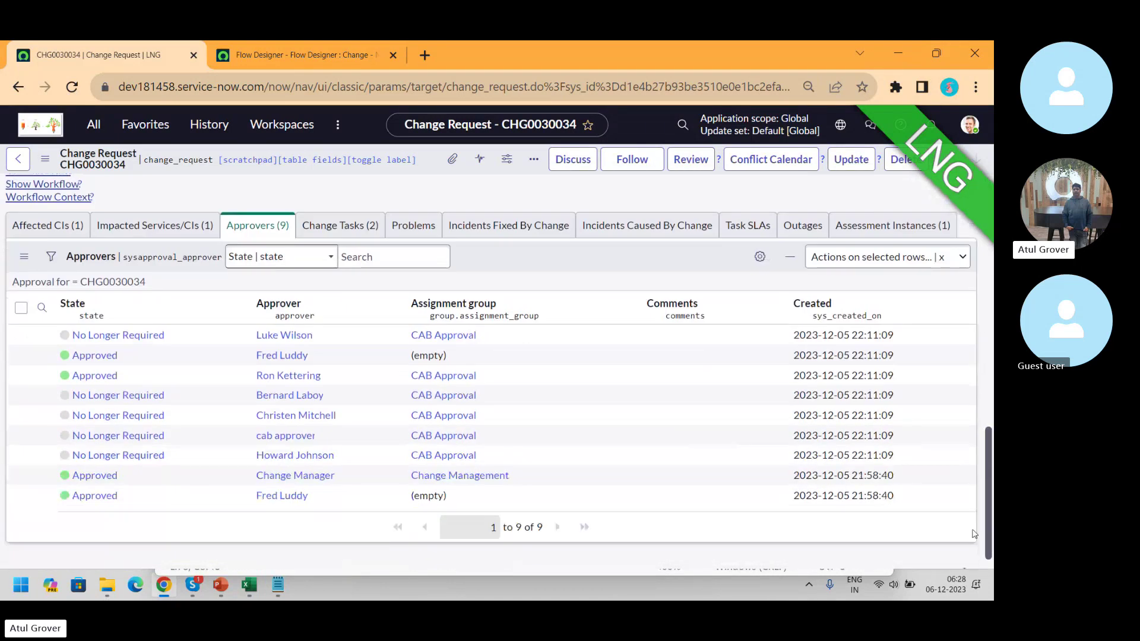
left_click(340, 225)
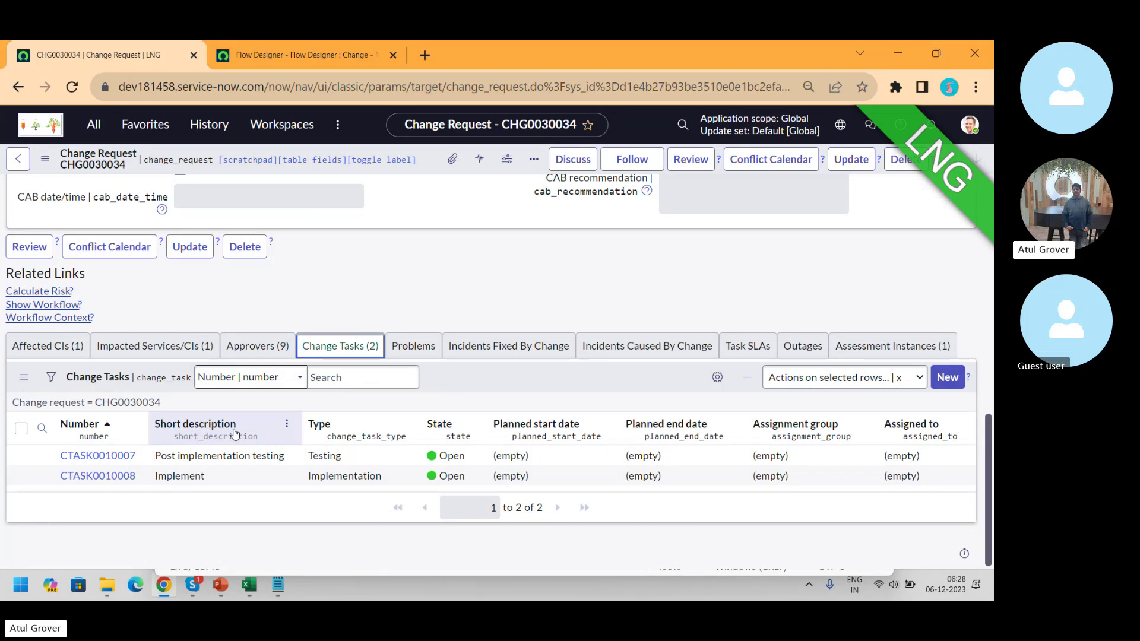
left_click(48, 315)
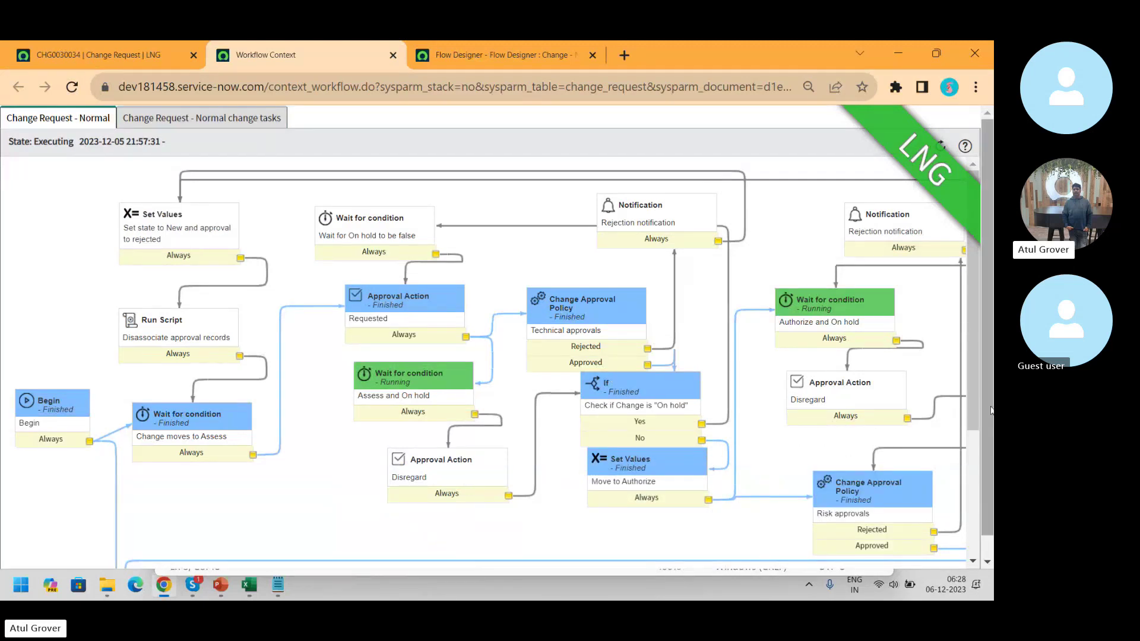
- Inspect the CHG0030034 workflow diagram, confirming the Normal change tasks subworkflow is Running
left_click_drag(974, 389, 917, 547)
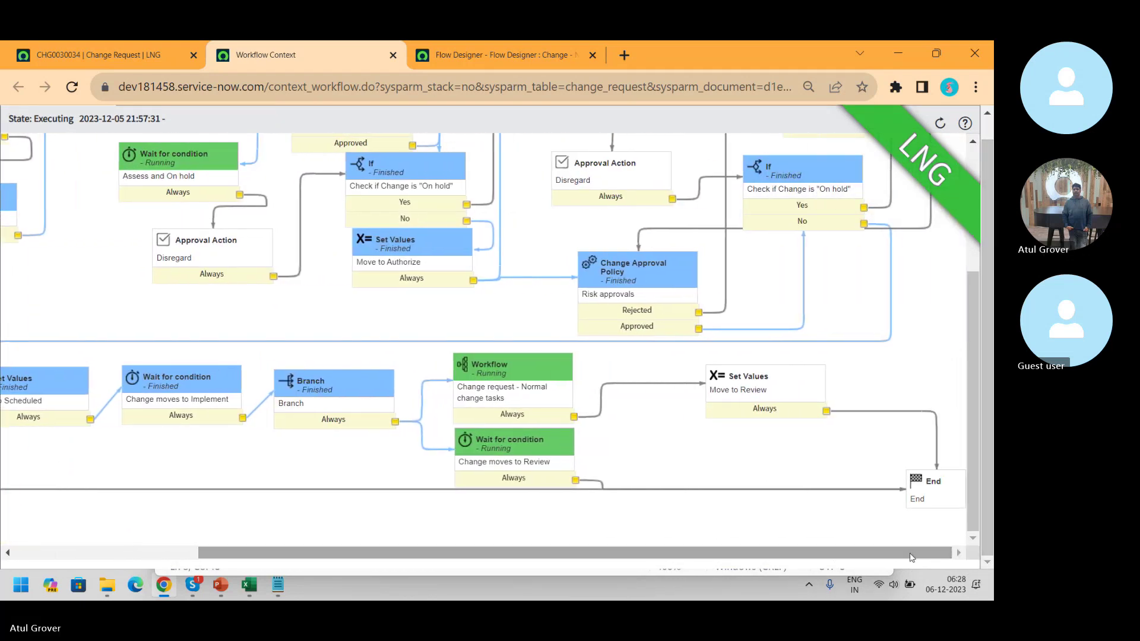
mouse_move(523, 436)
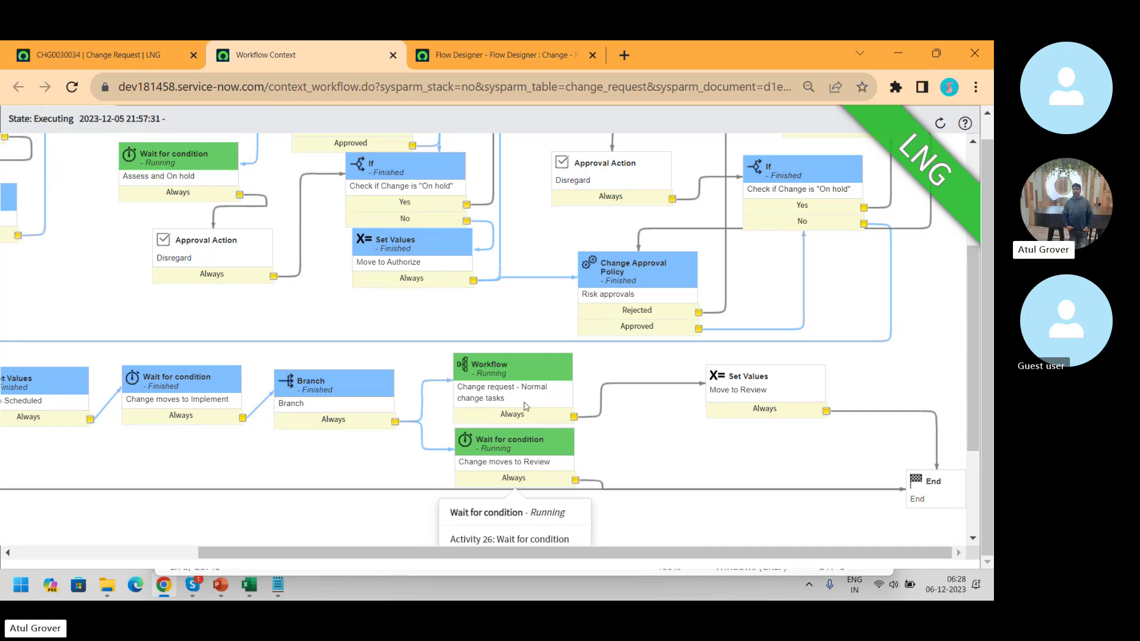
mouse_move(497, 365)
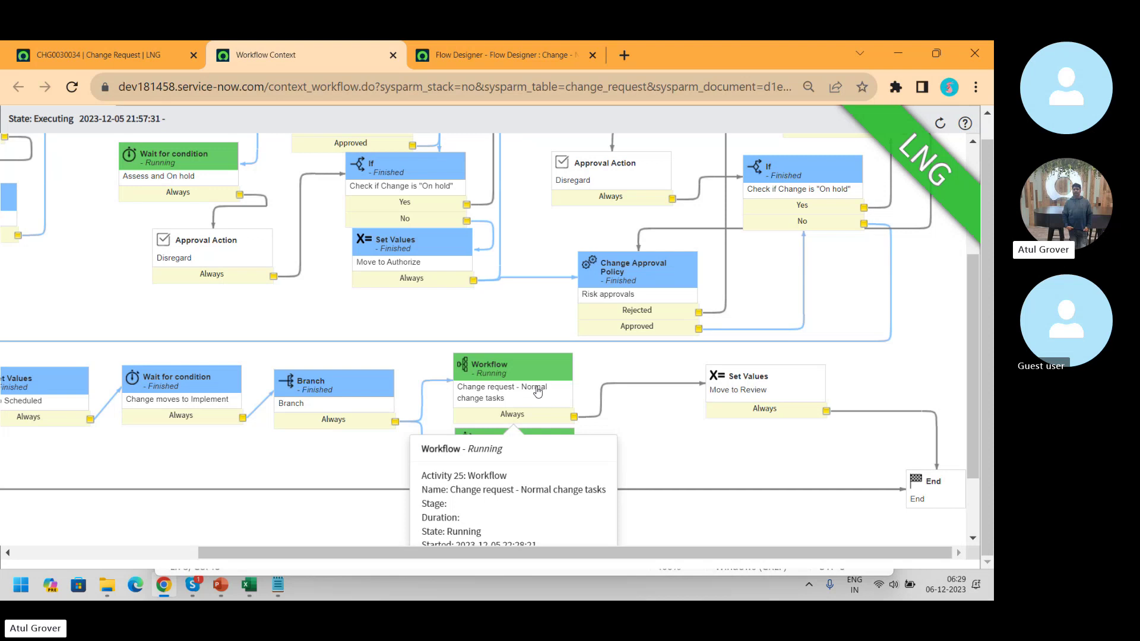
double_click(534, 386)
double_click(491, 374)
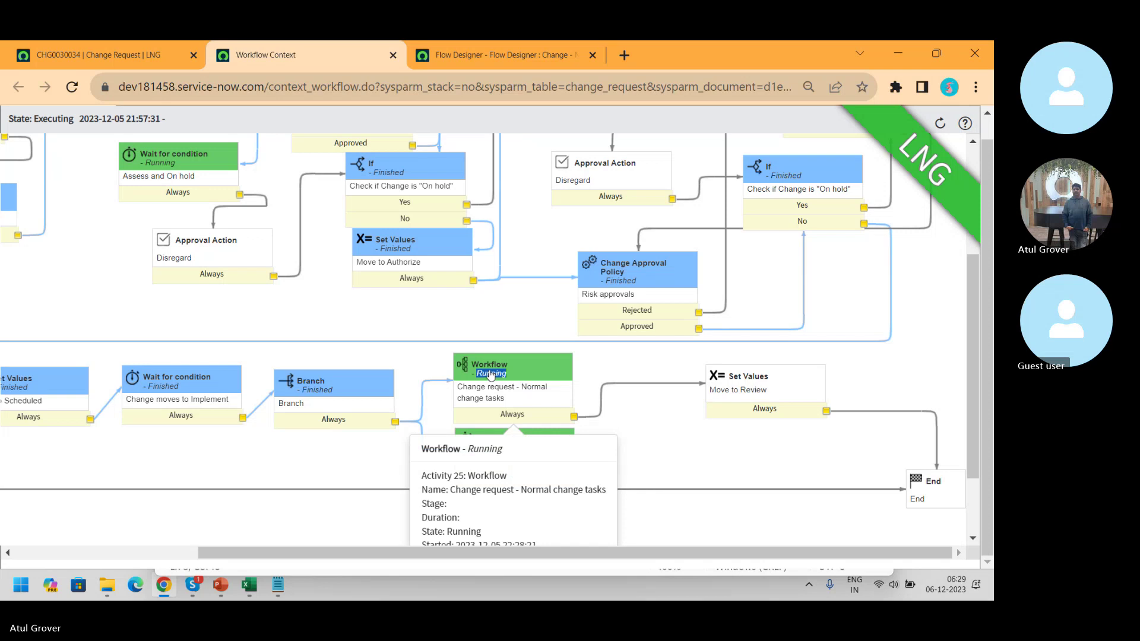
- Go back to the filtered Flow Designer list and open Change - Normal - Implement
left_click(541, 47)
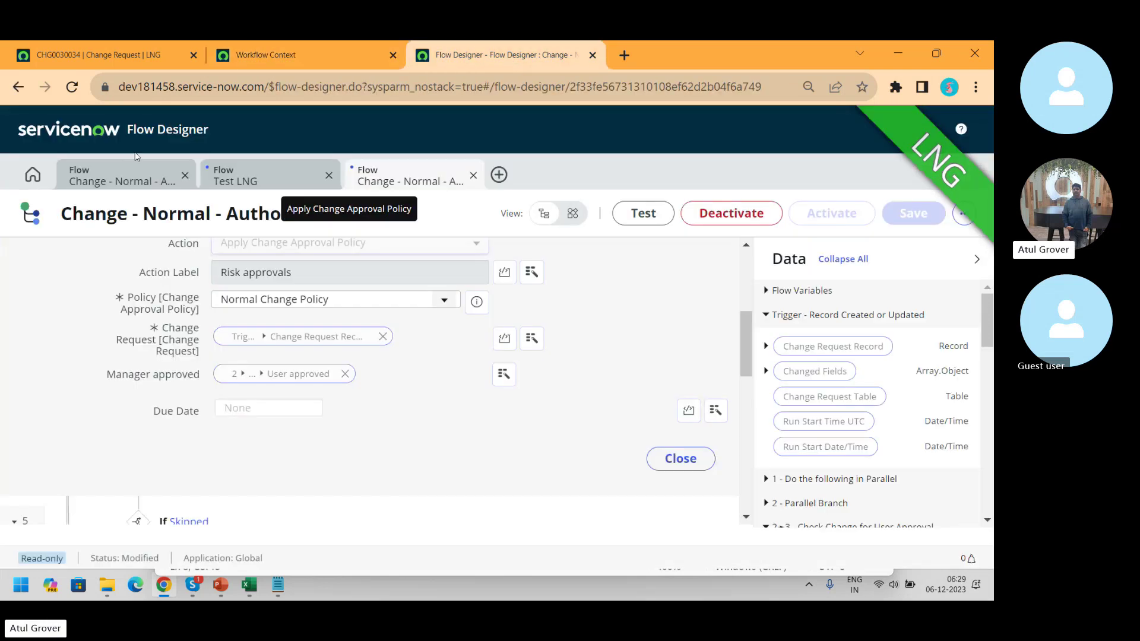
left_click(17, 175)
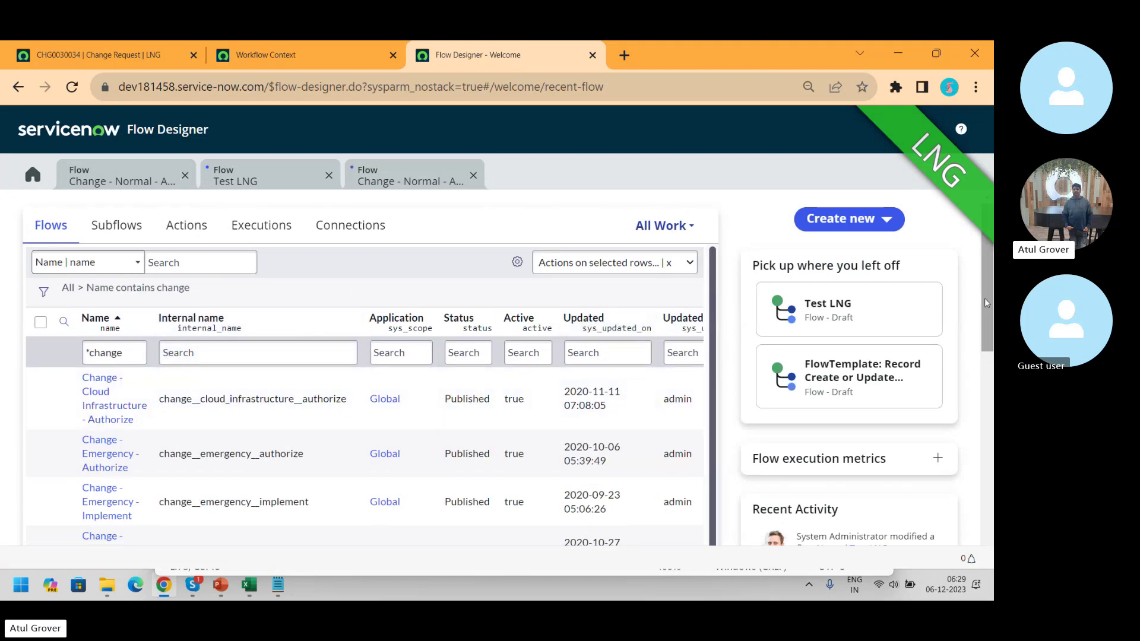
left_click_drag(987, 301, 993, 479)
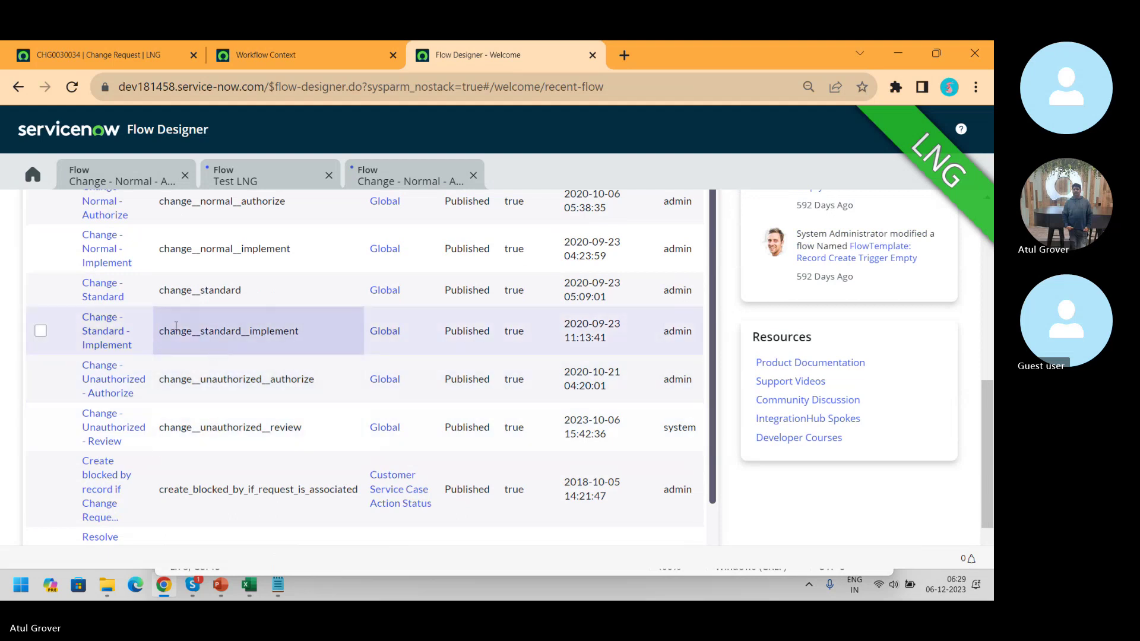
left_click(111, 252)
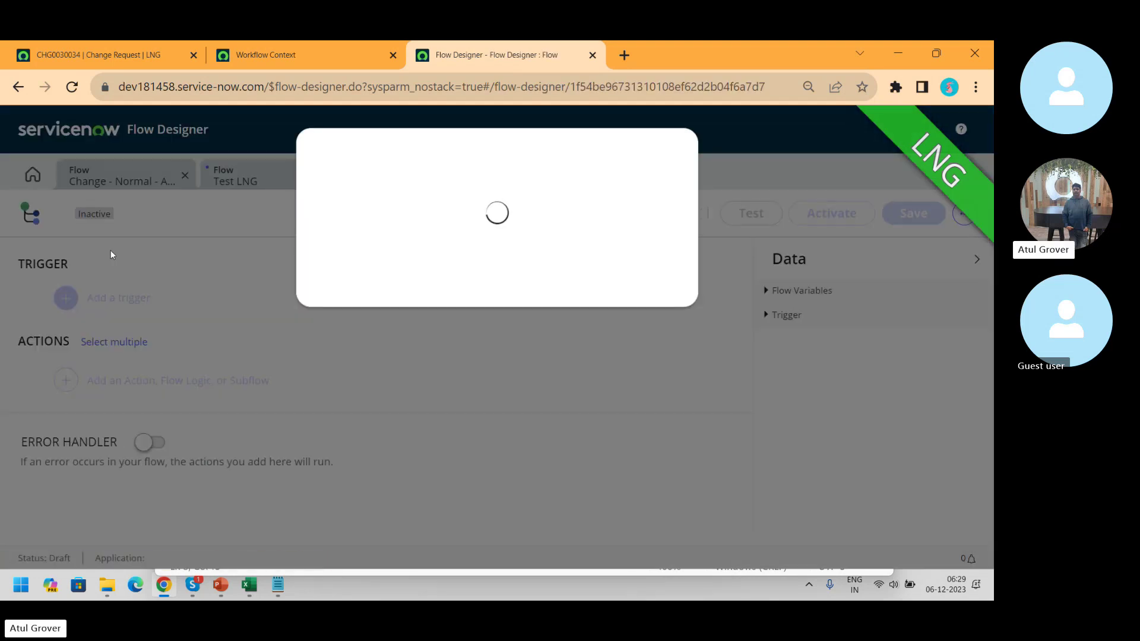
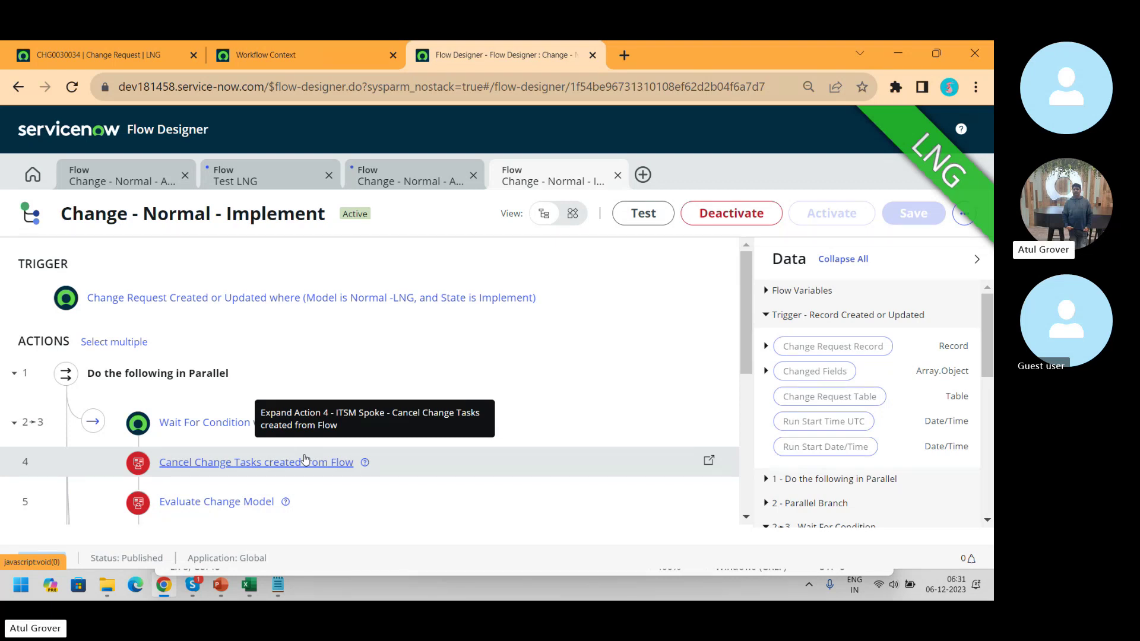
- Switch from the Change - Normal - Implement flow to the Skype meeting window
key("alt+Tab")
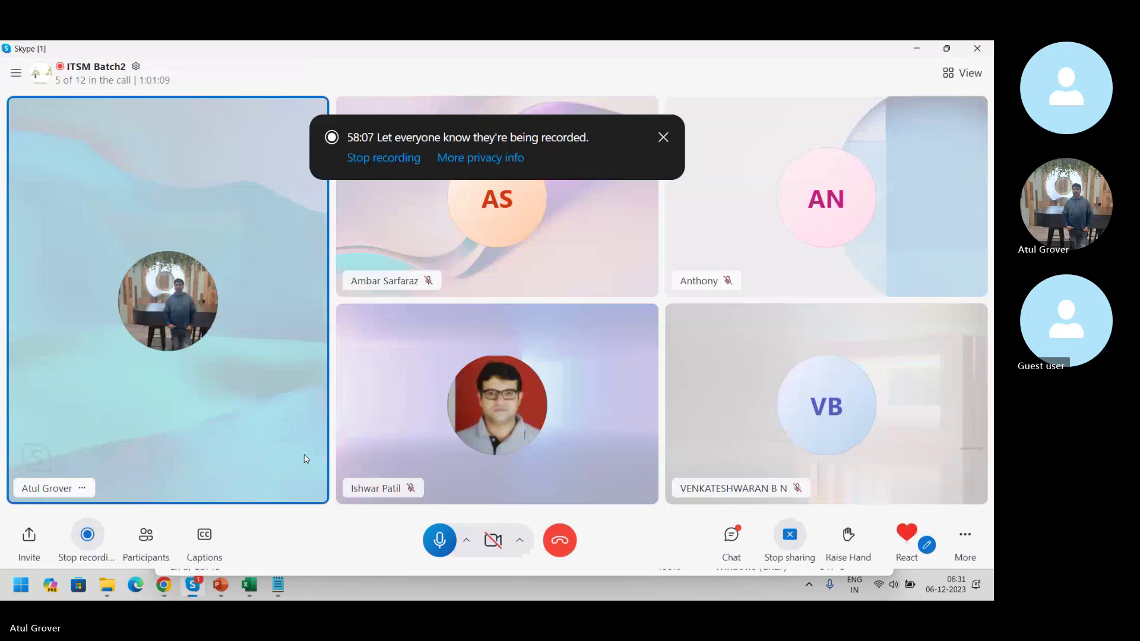